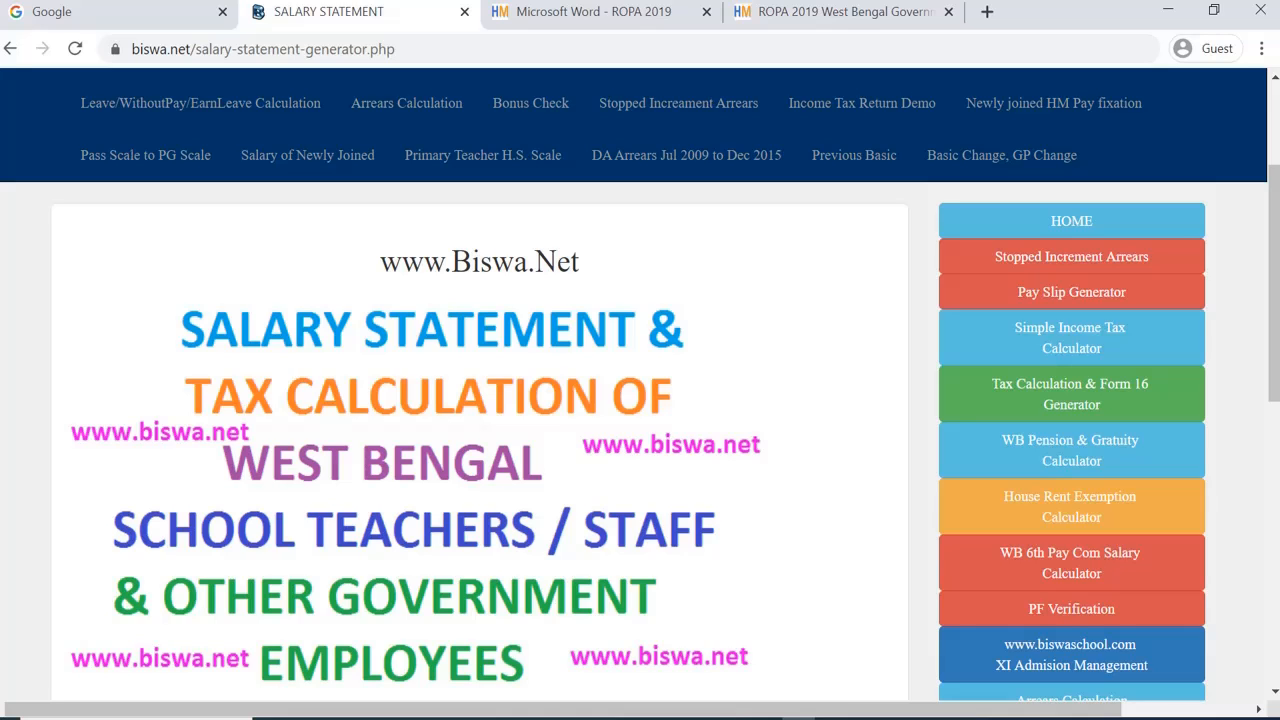
scroll(251, 166, up, 2)
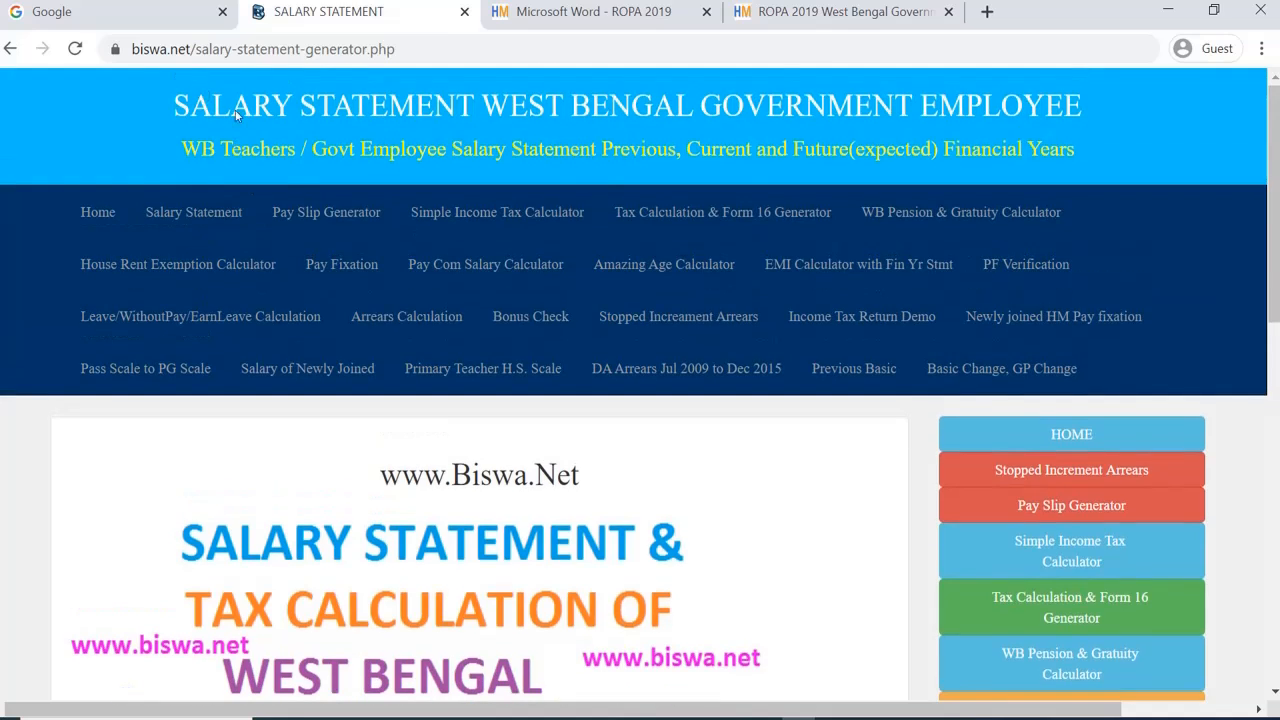
click(126, 12)
click(434, 380)
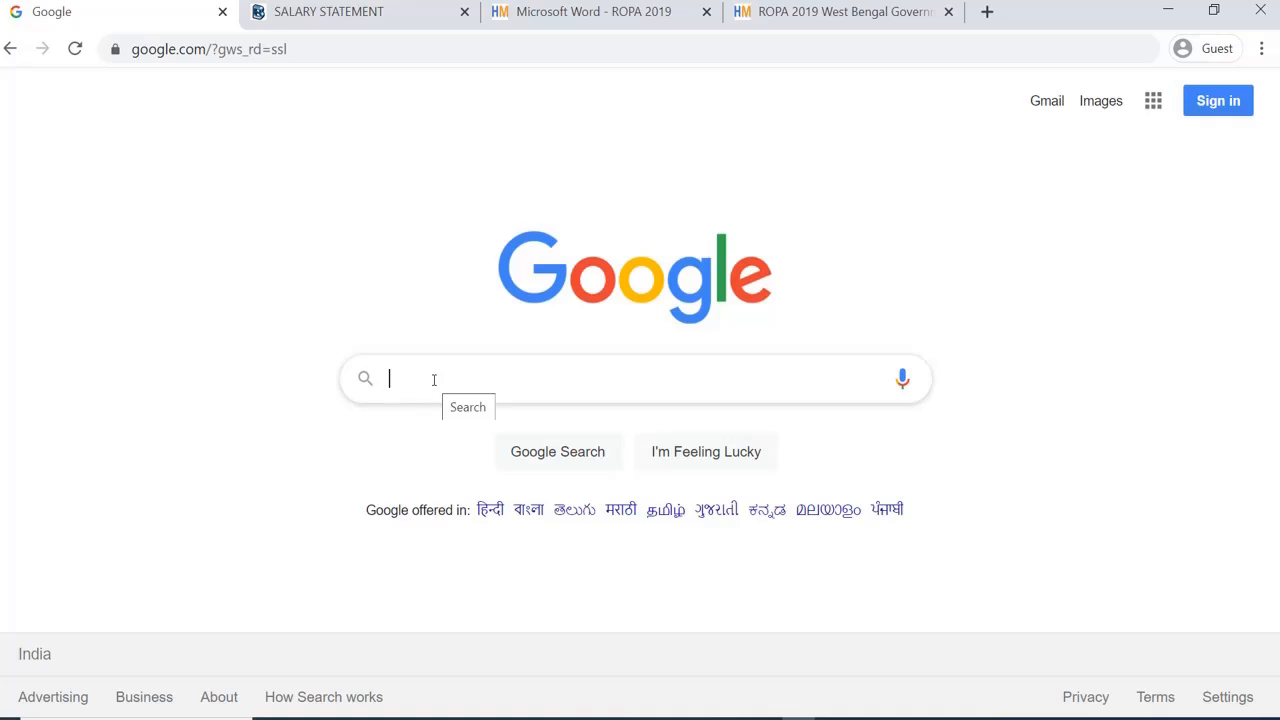
text(www)
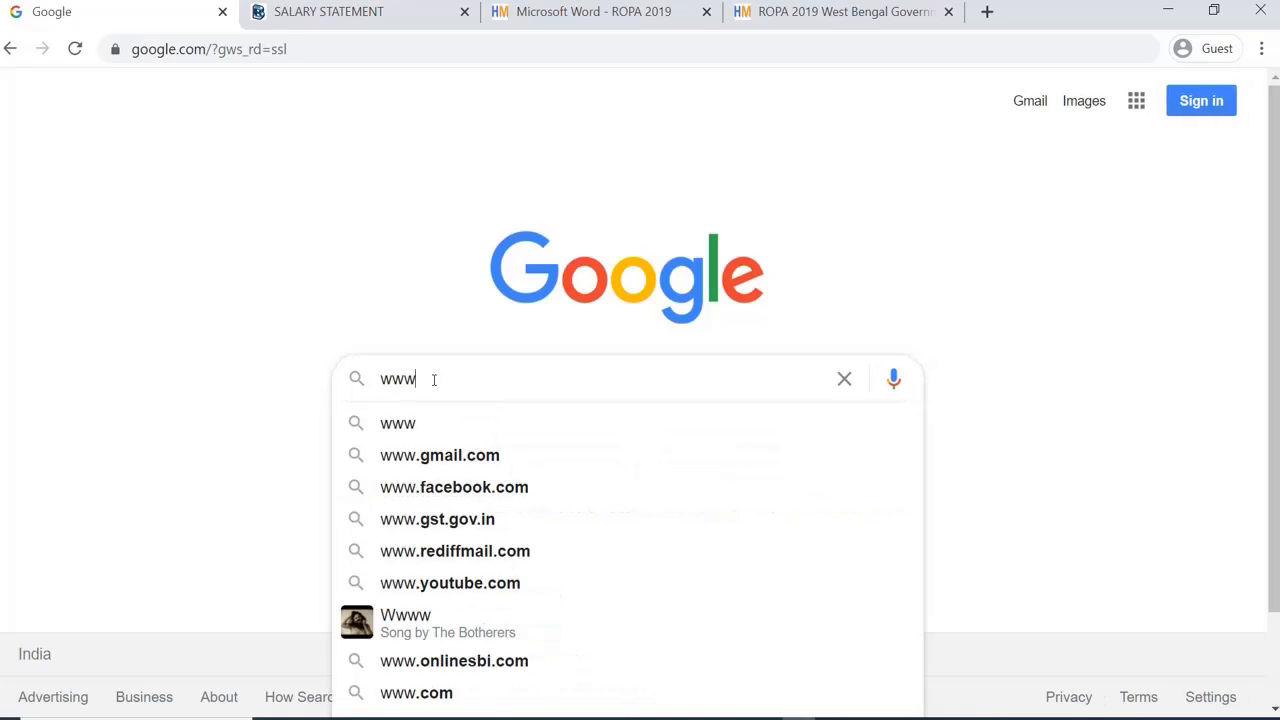
text(.biswa)
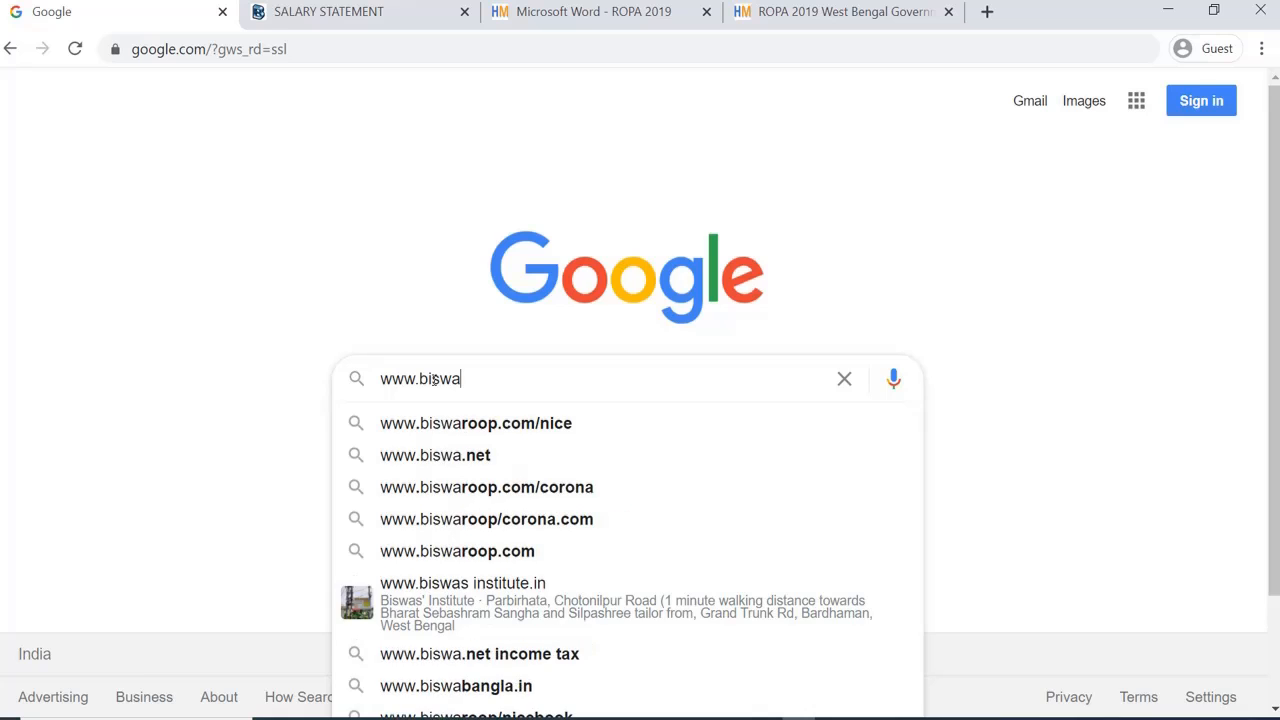
text(.net)
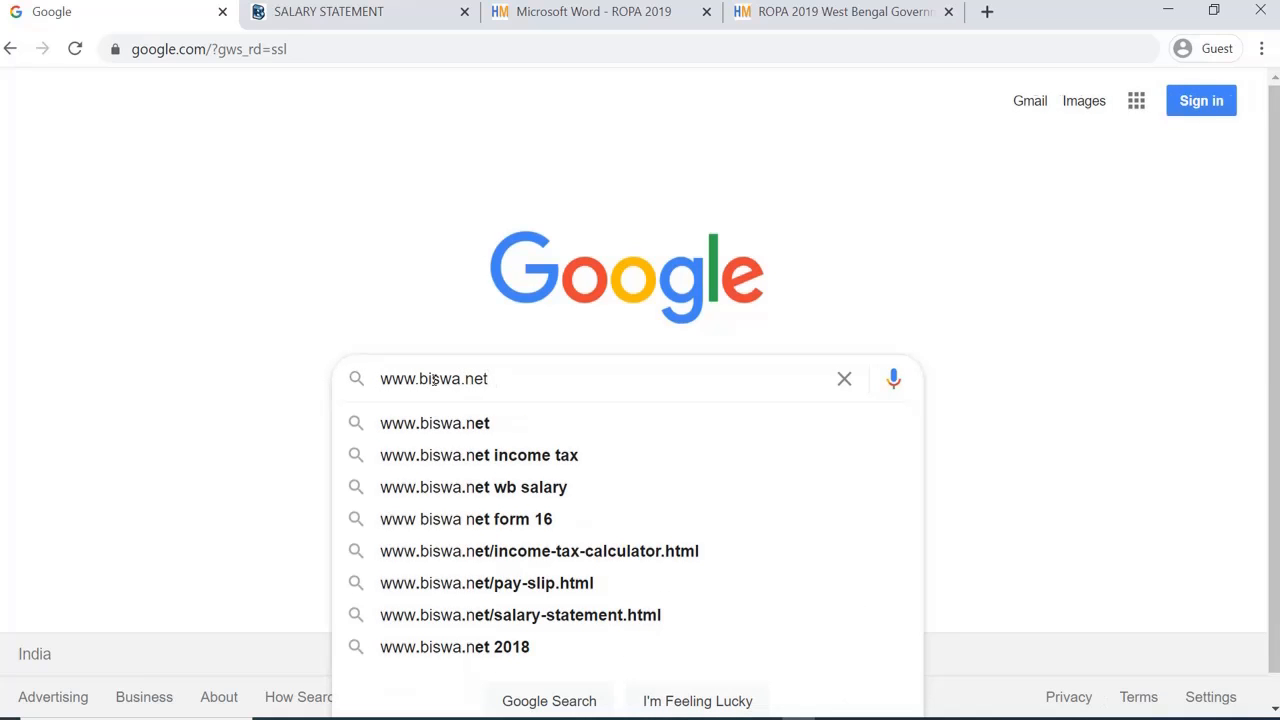
key(Return)
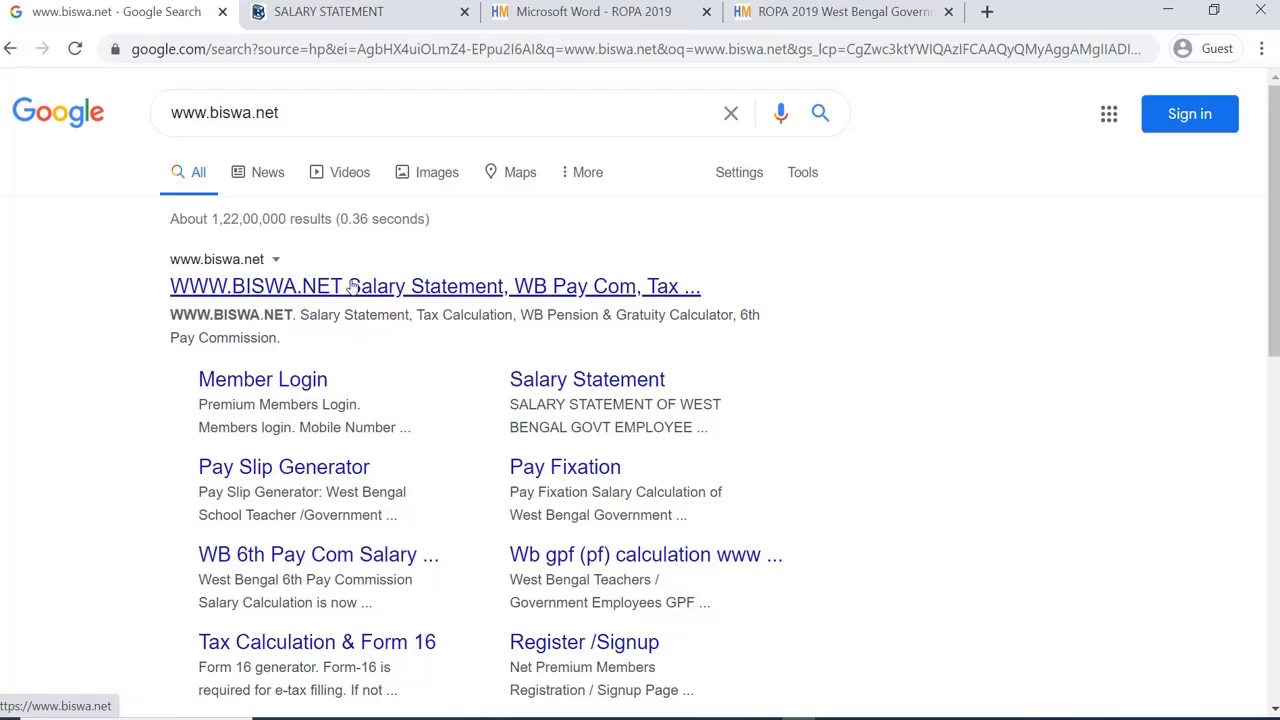
Step: Open the Member Login result and sign in with the demo account's username and password
click(283, 388)
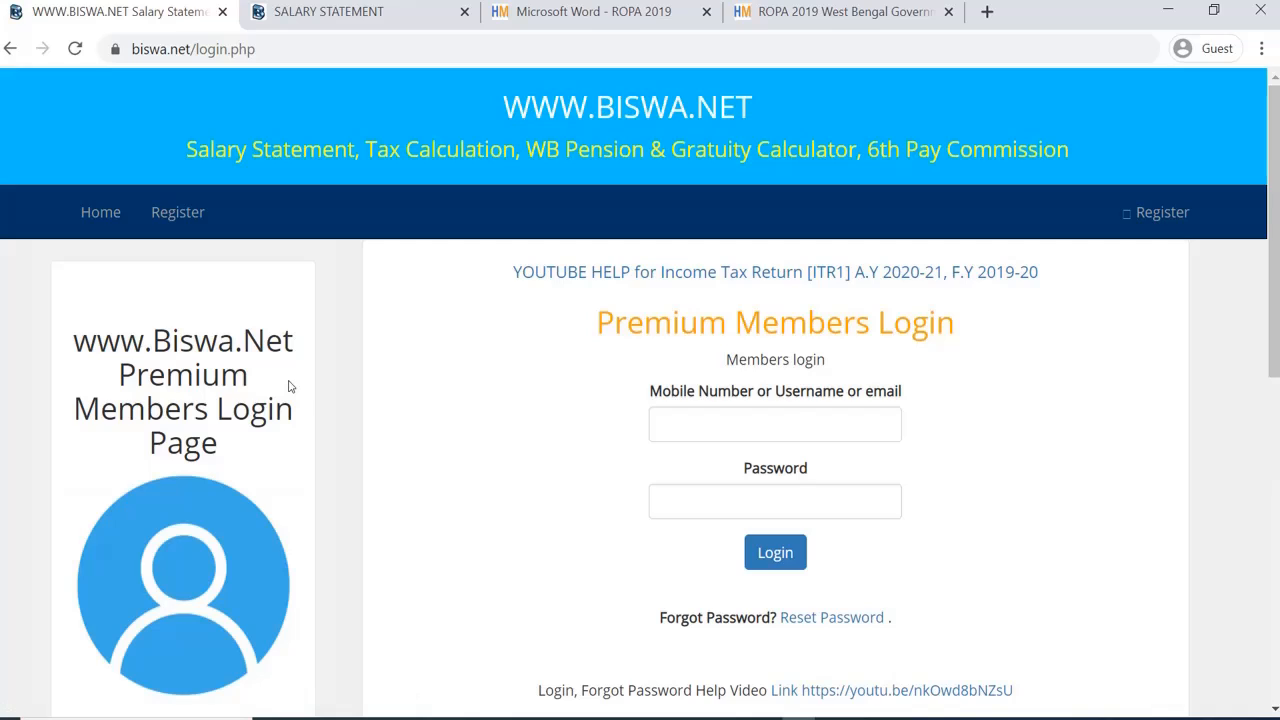
click(711, 432)
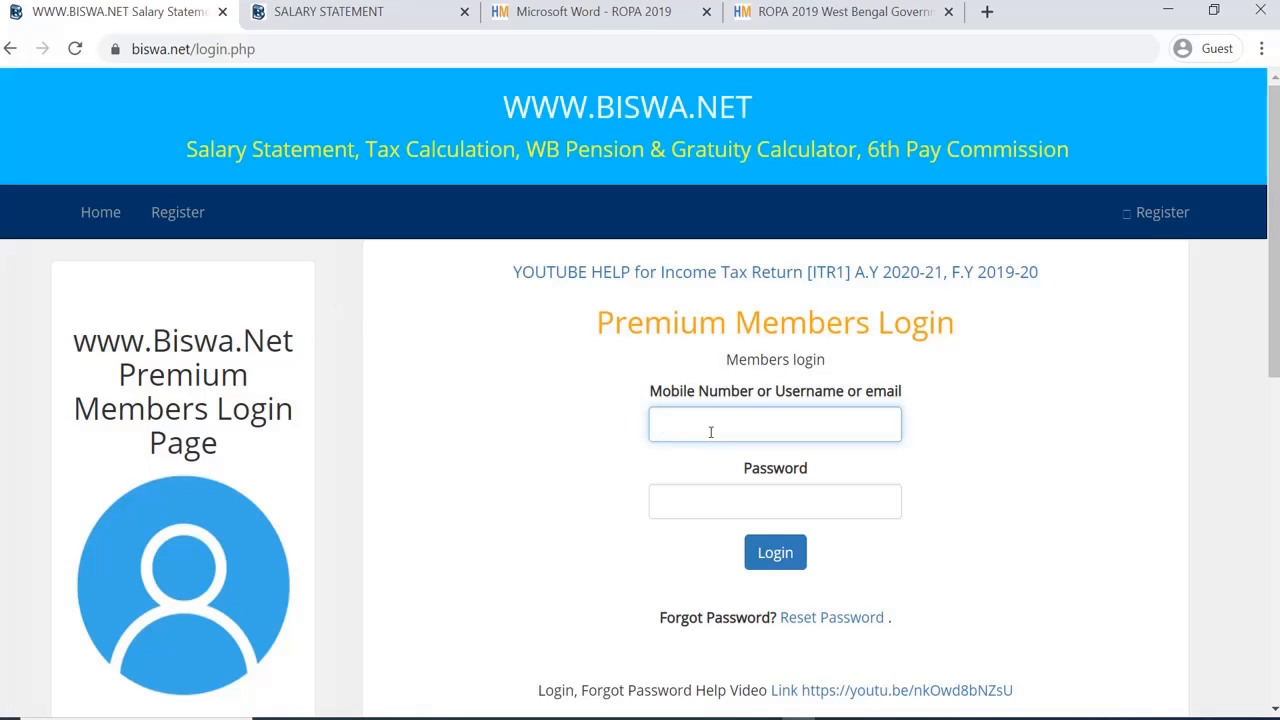
text(Demo)
scroll(711, 432, down, 2)
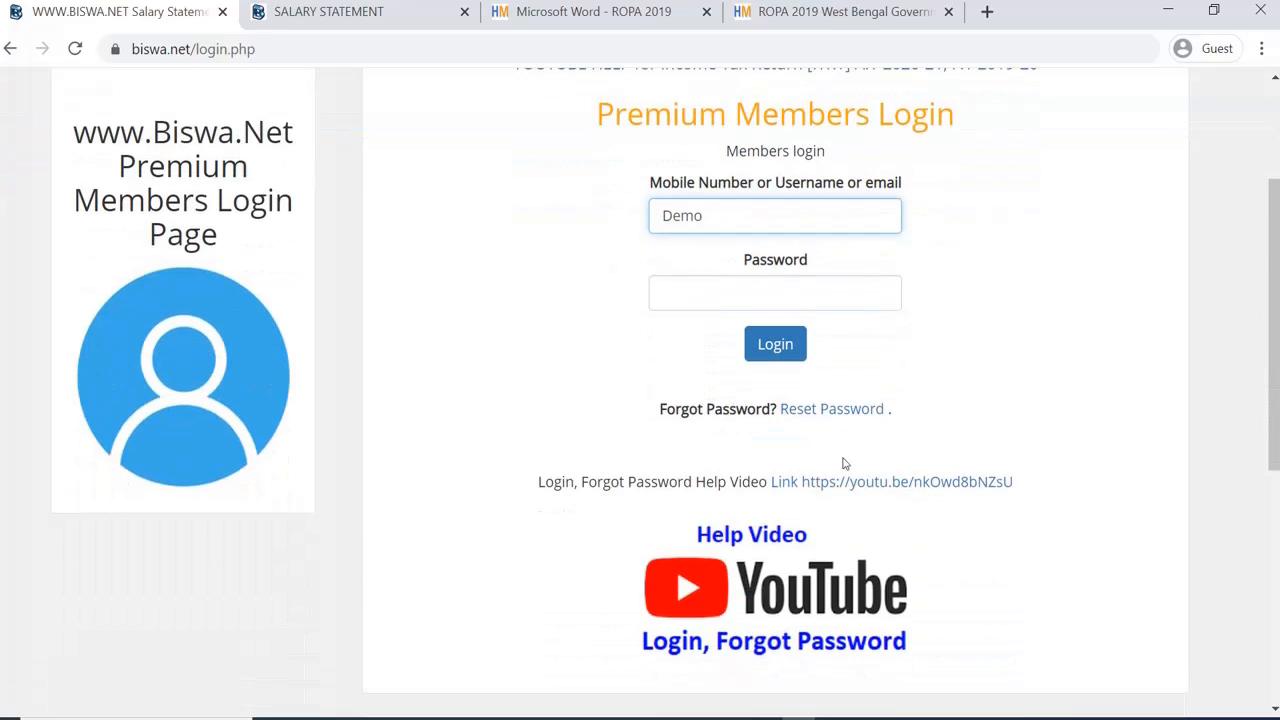
scroll(823, 431, down, 4)
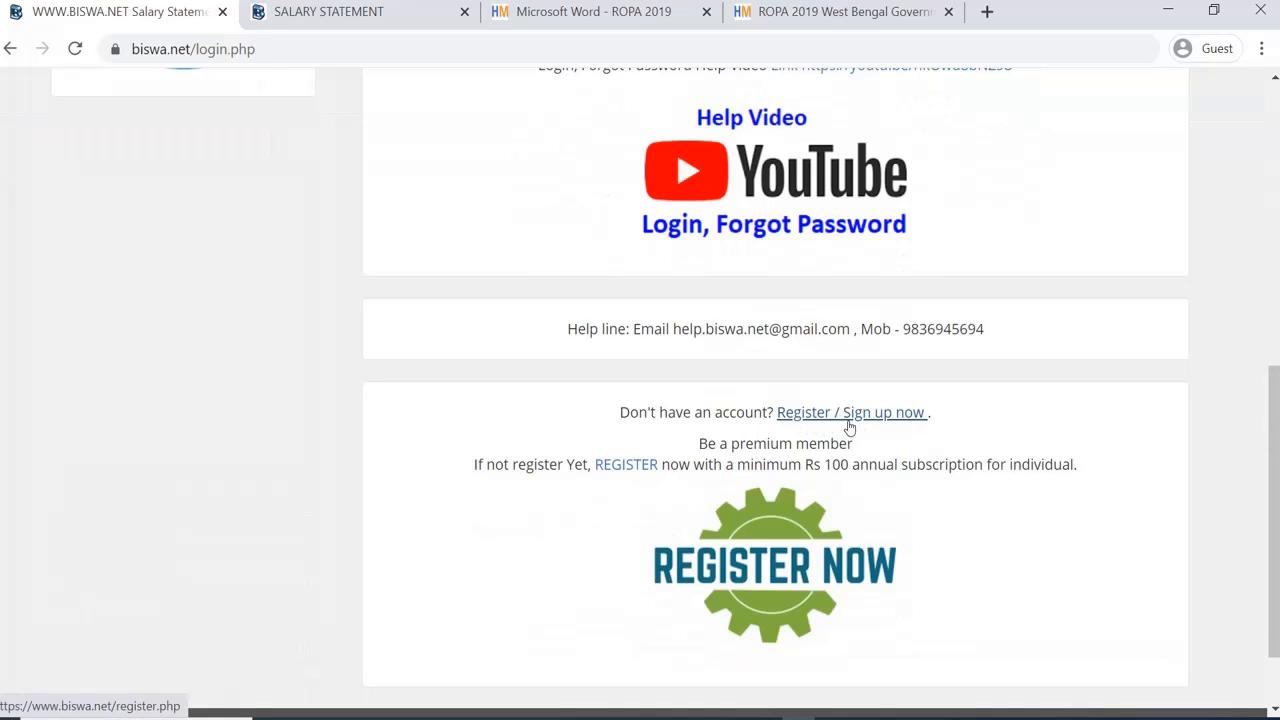
scroll(849, 427, up, 6)
scroll(707, 460, down, 1)
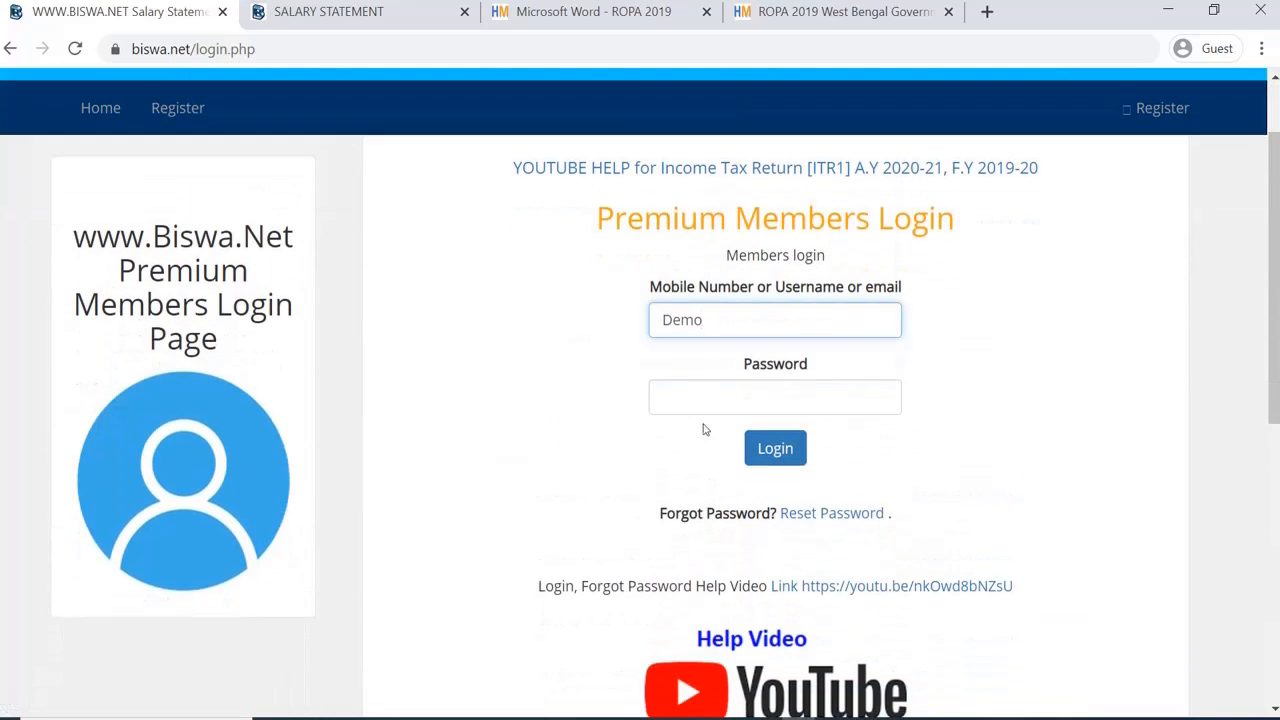
click(678, 407)
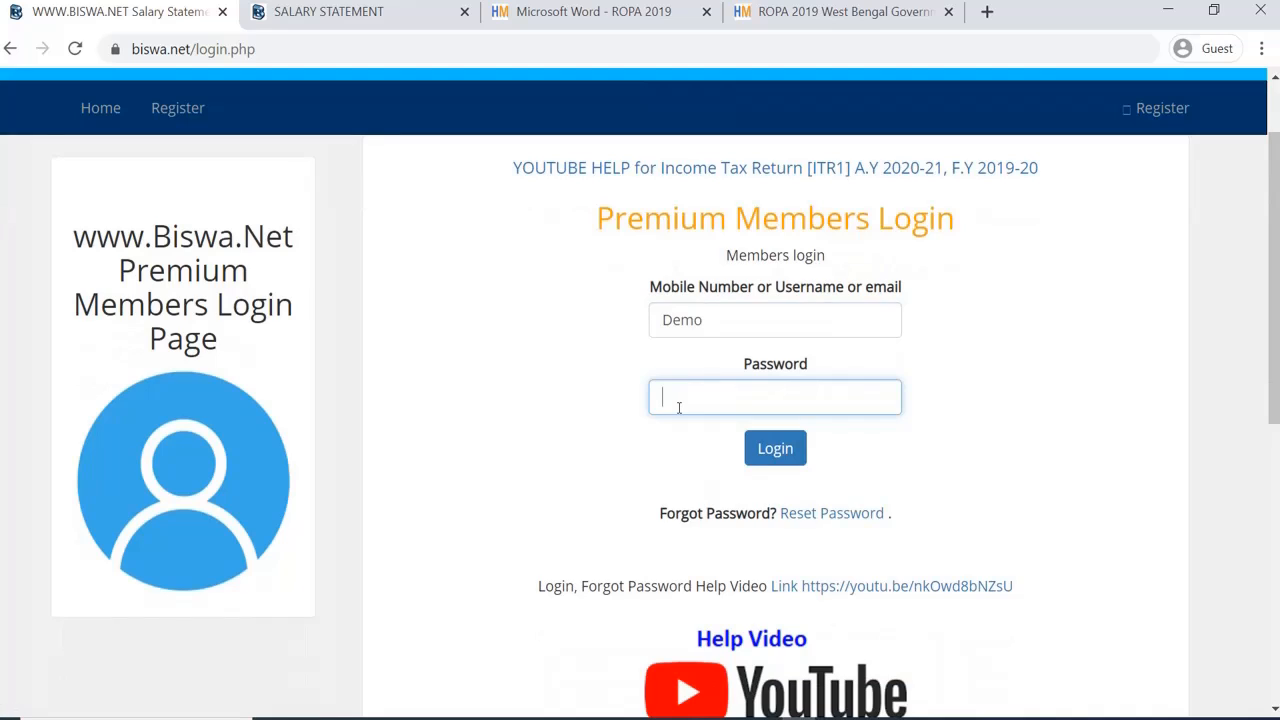
text(demo1234567)
click(770, 452)
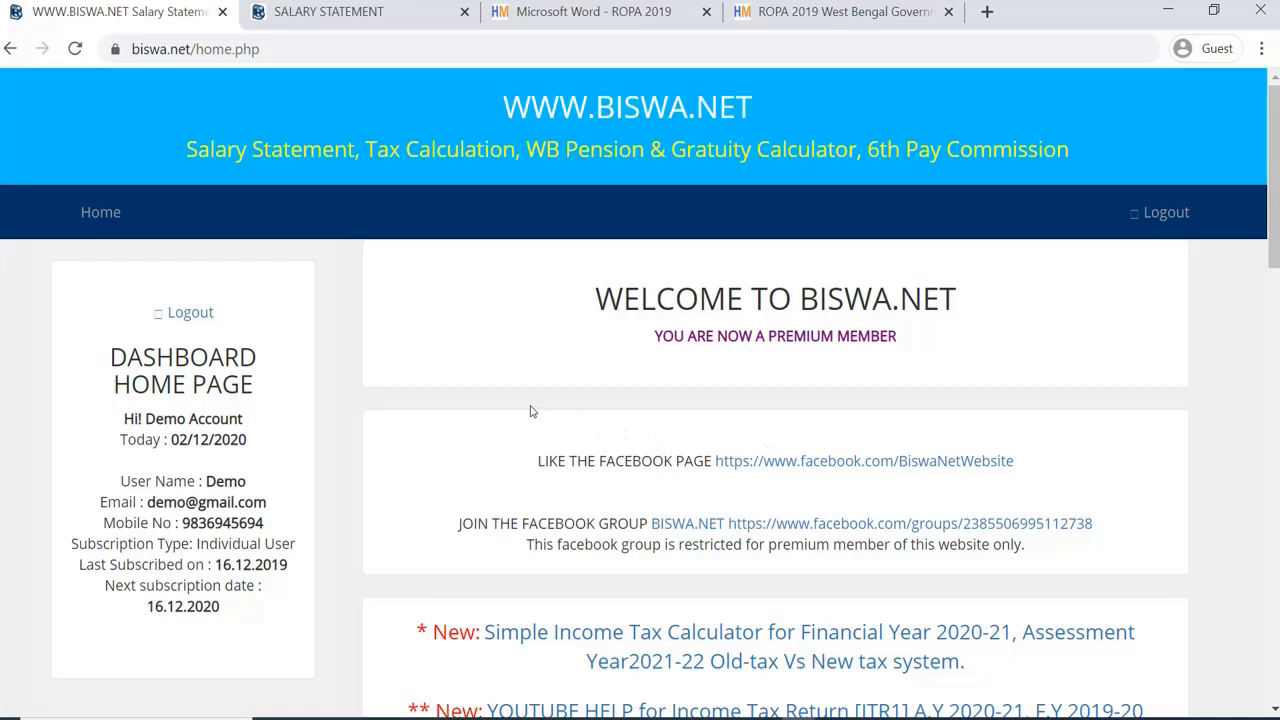
Step: Open the 'Salary Statement for Govt Employee/Teachres' link from the dashboard's tool list
scroll(526, 406, down, 1)
scroll(526, 406, down, 3)
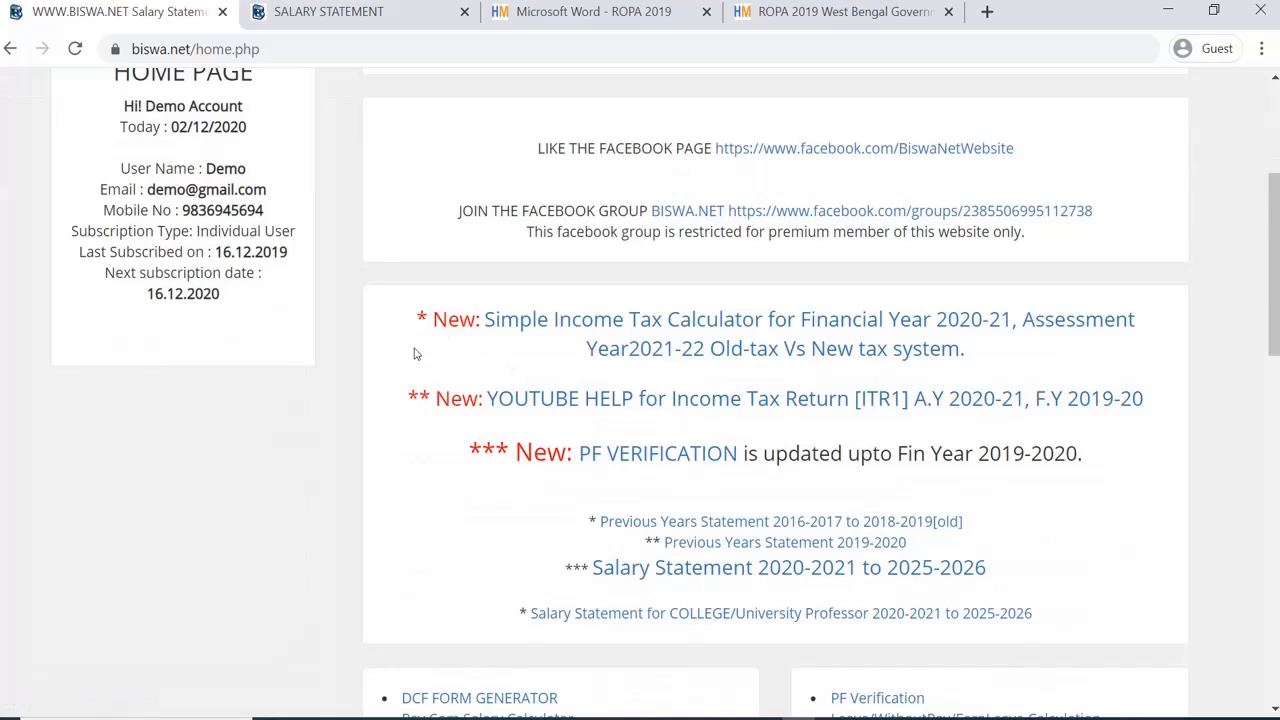
scroll(412, 345, up, 3)
scroll(514, 332, down, 3)
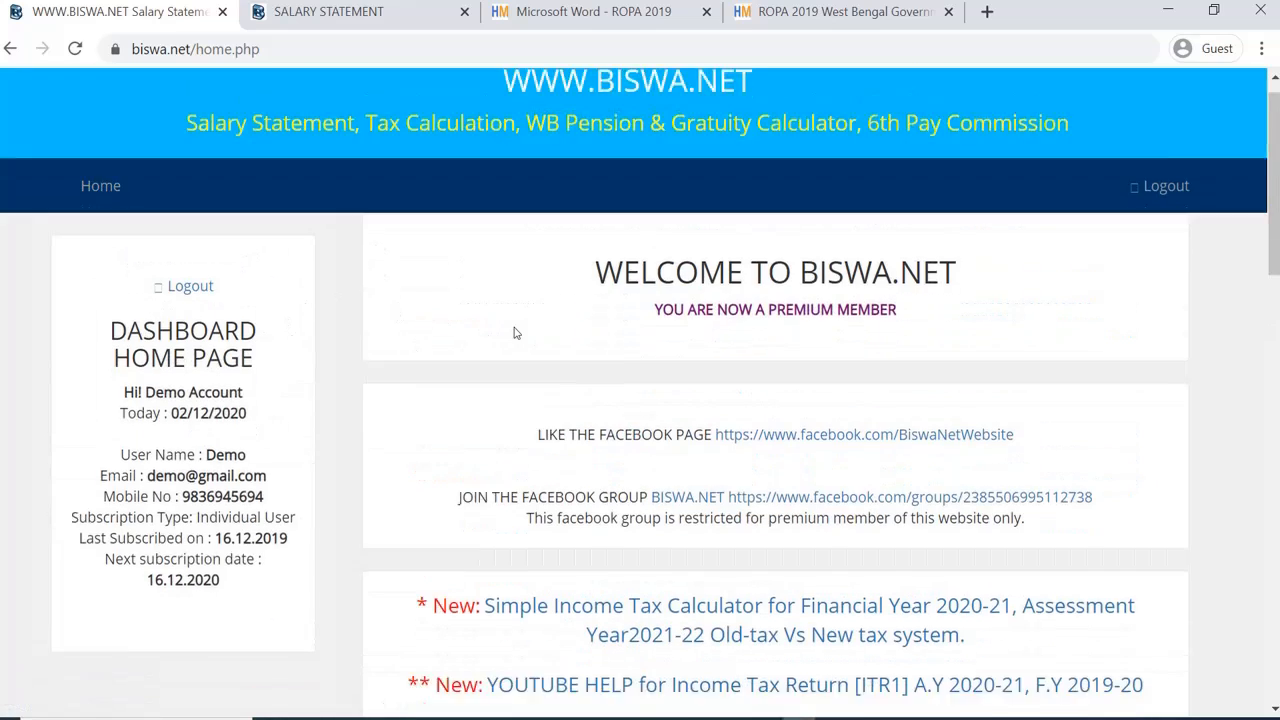
scroll(514, 332, down, 2)
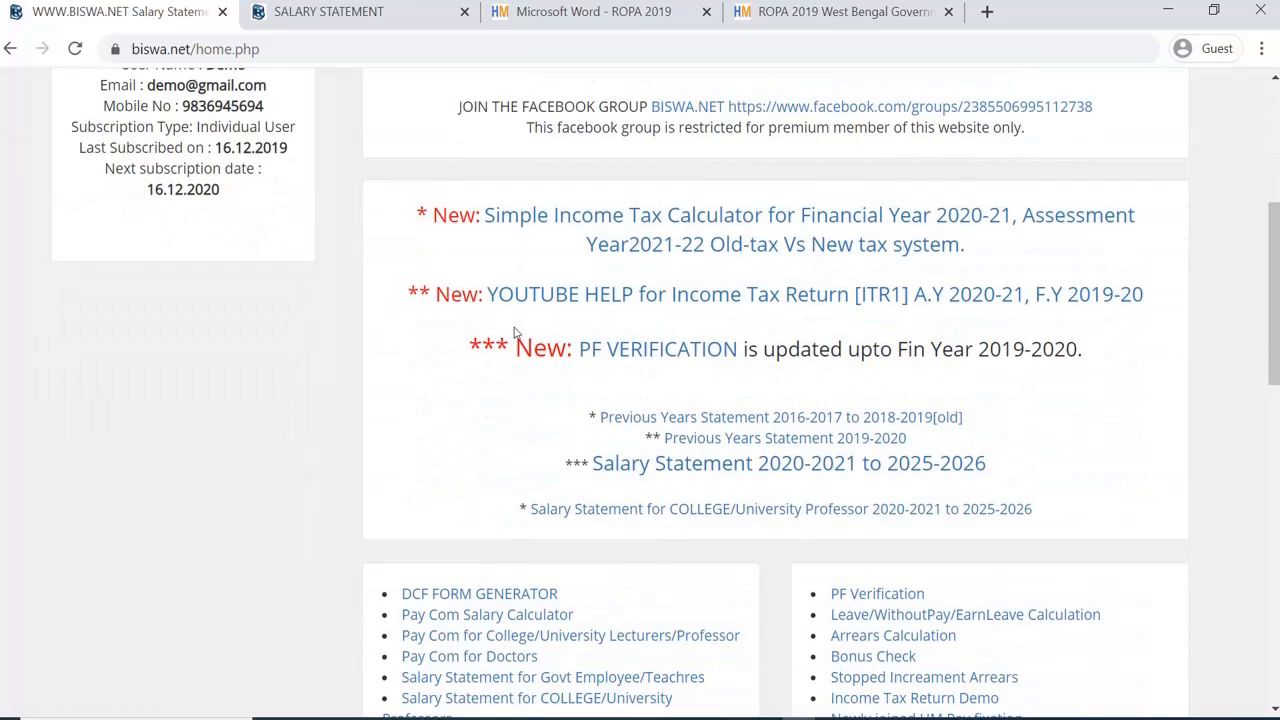
scroll(514, 332, down, 1)
scroll(514, 332, up, 4)
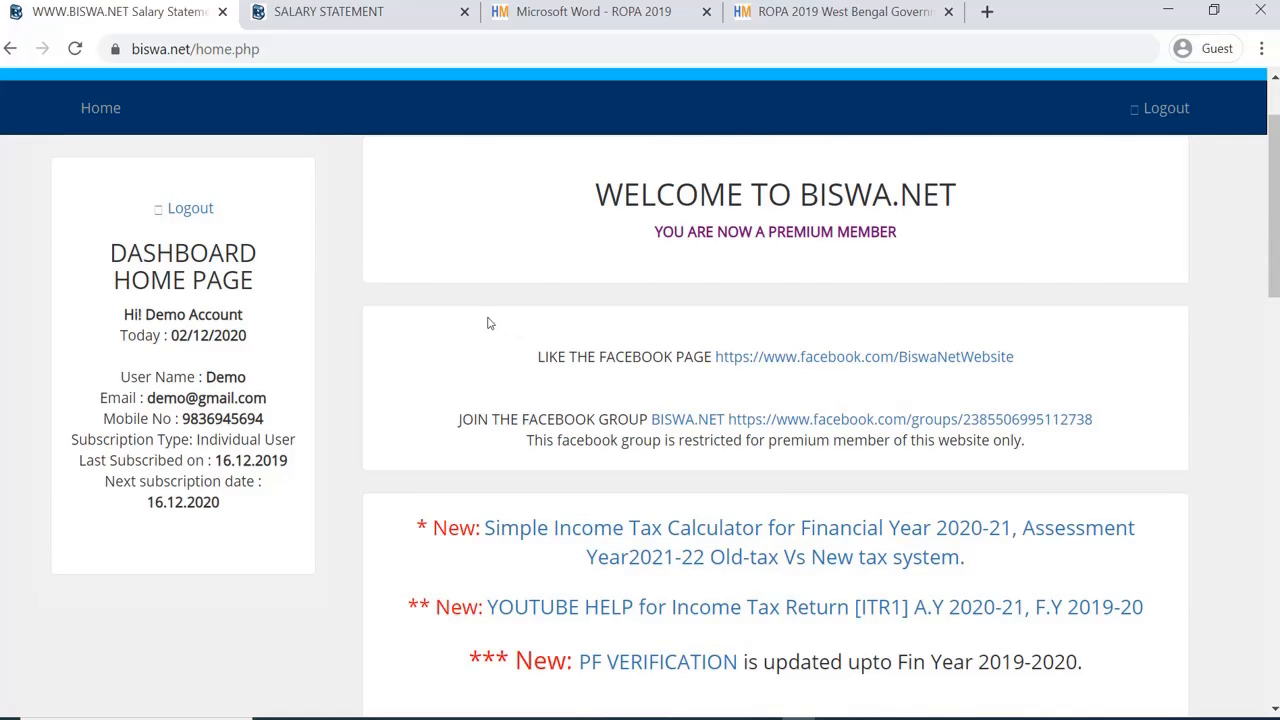
scroll(389, 339, down, 4)
scroll(389, 339, down, 4)
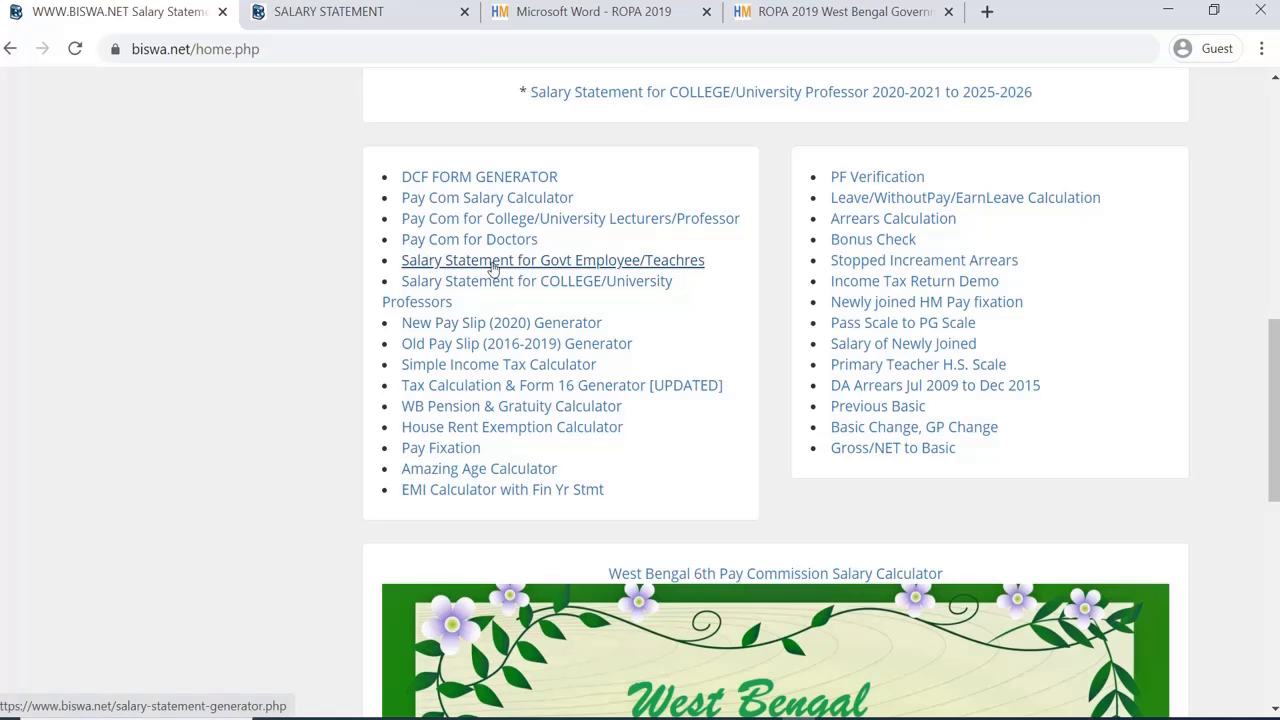
scroll(420, 274, up, 5)
scroll(449, 271, down, 6)
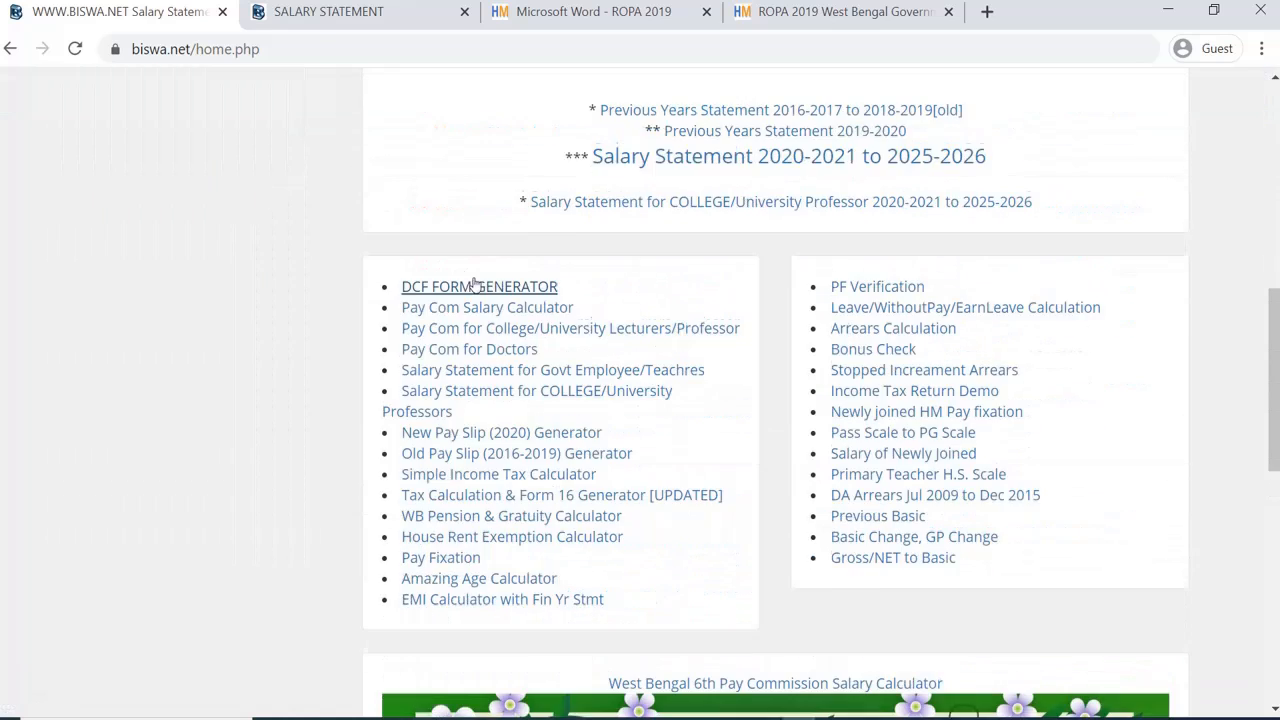
scroll(488, 260, up, 1)
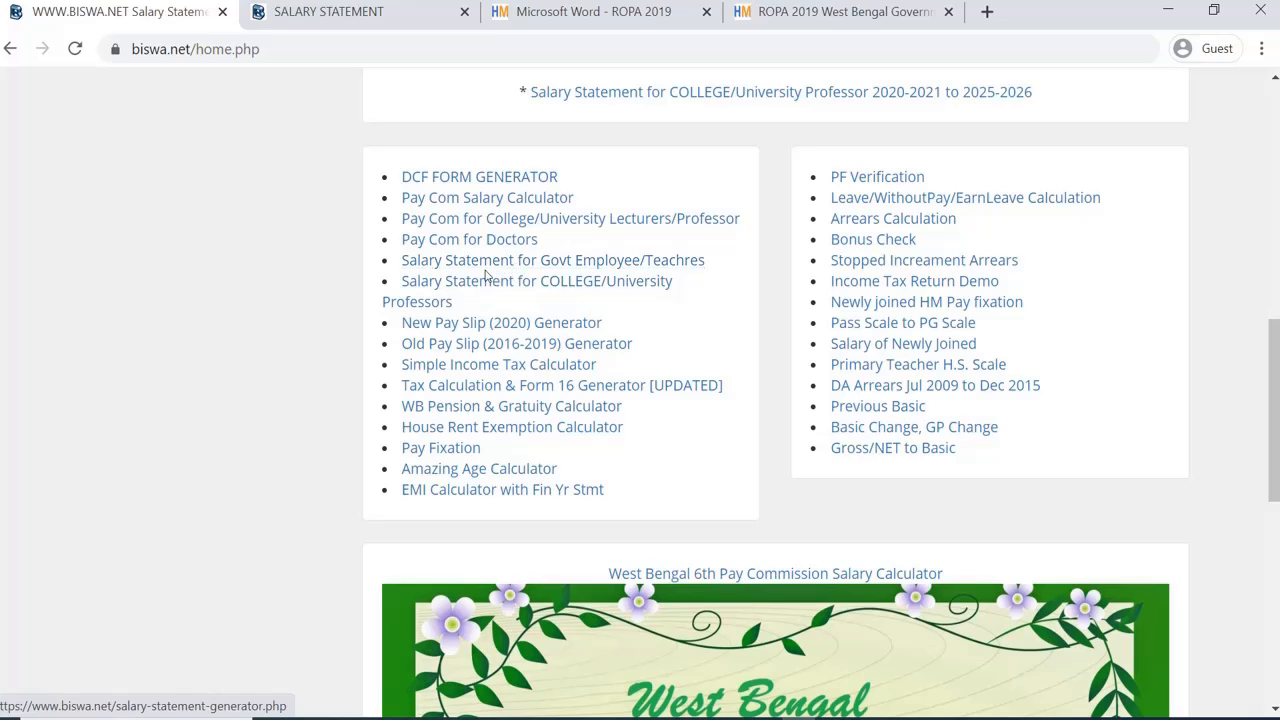
click(494, 268)
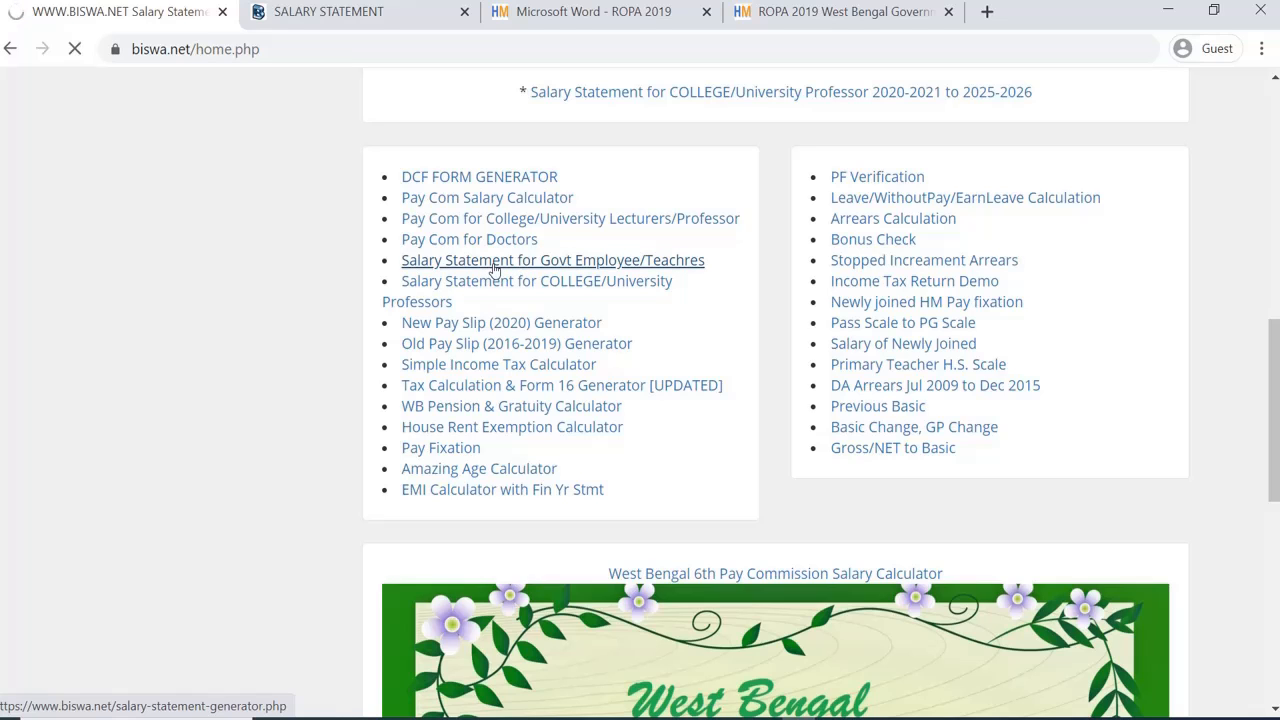
Step: Open 'CLICK for Salary Statement FY 2020-2021 to 2025-2026' under LINKS OF SALARY STATEMENTS
scroll(500, 266, down, 4)
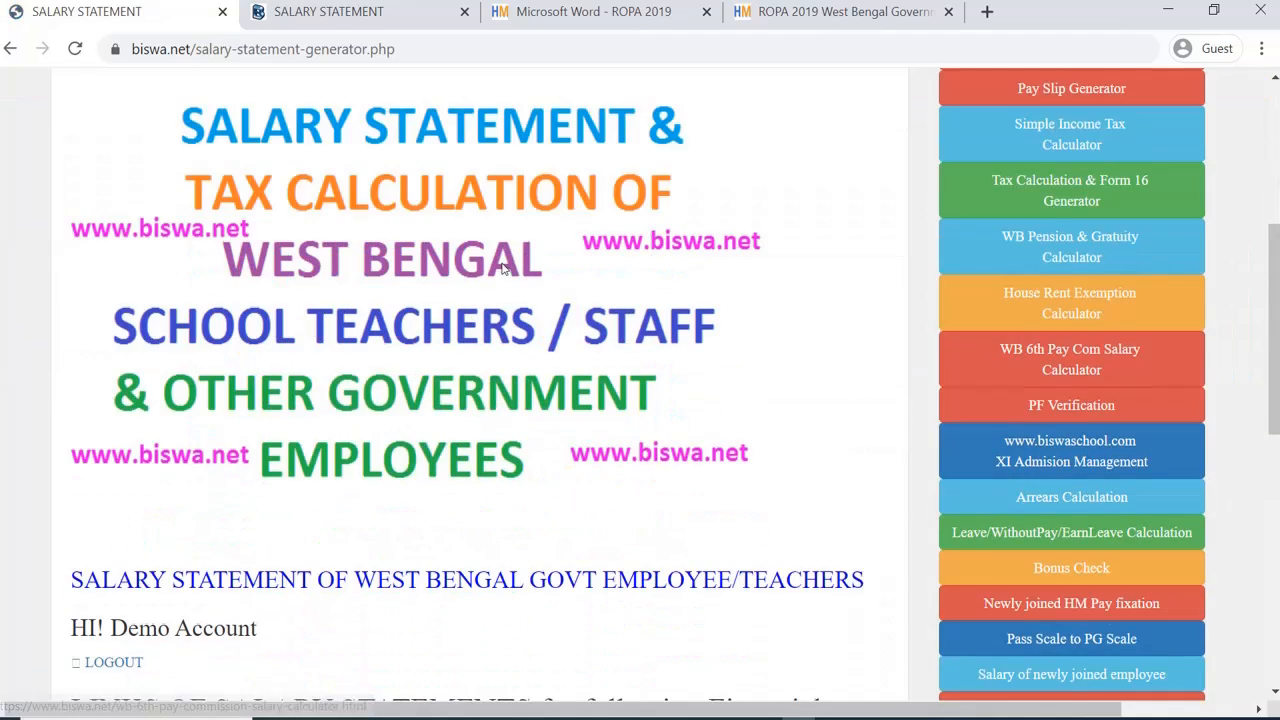
scroll(503, 268, down, 3)
scroll(503, 268, down, 3)
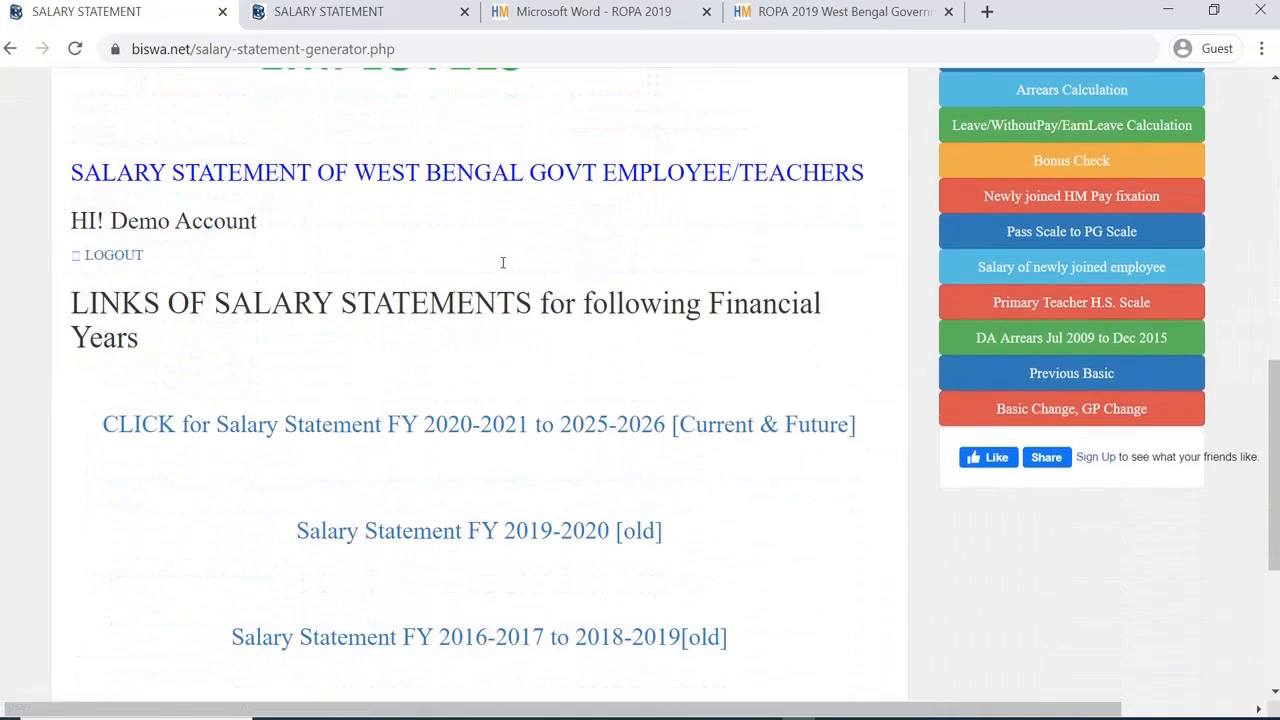
scroll(503, 268, up, 1)
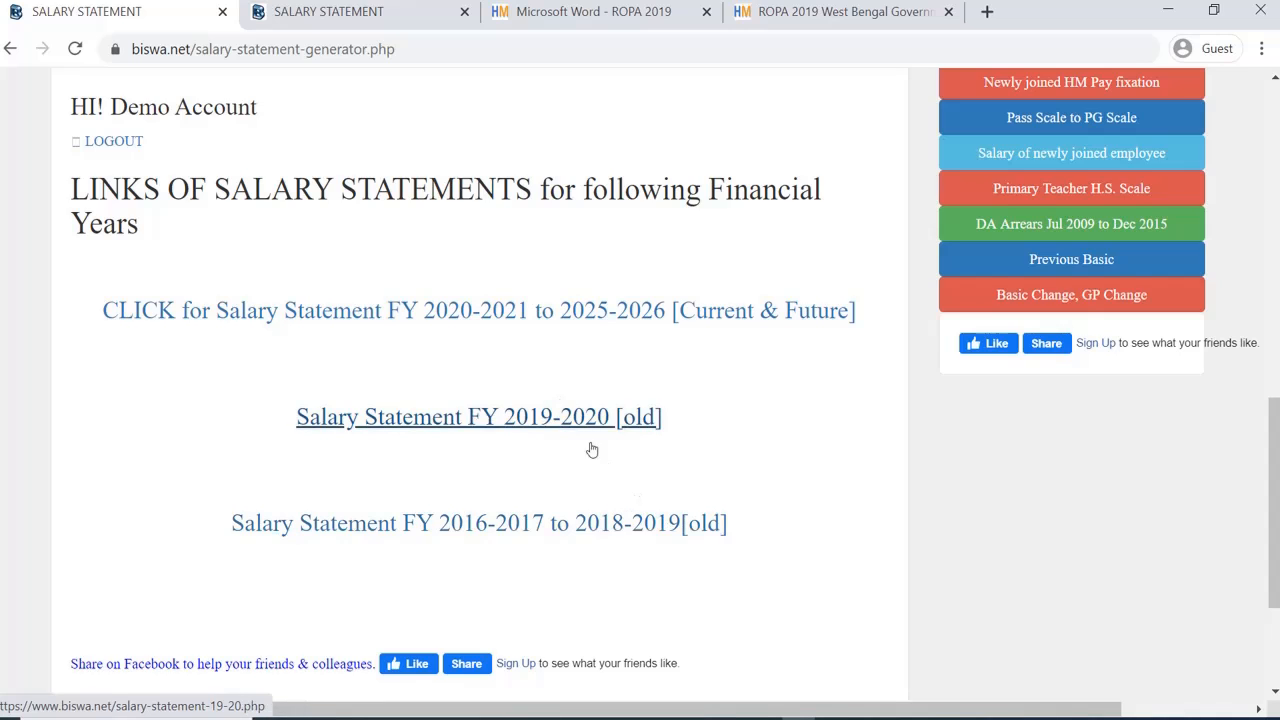
click(463, 311)
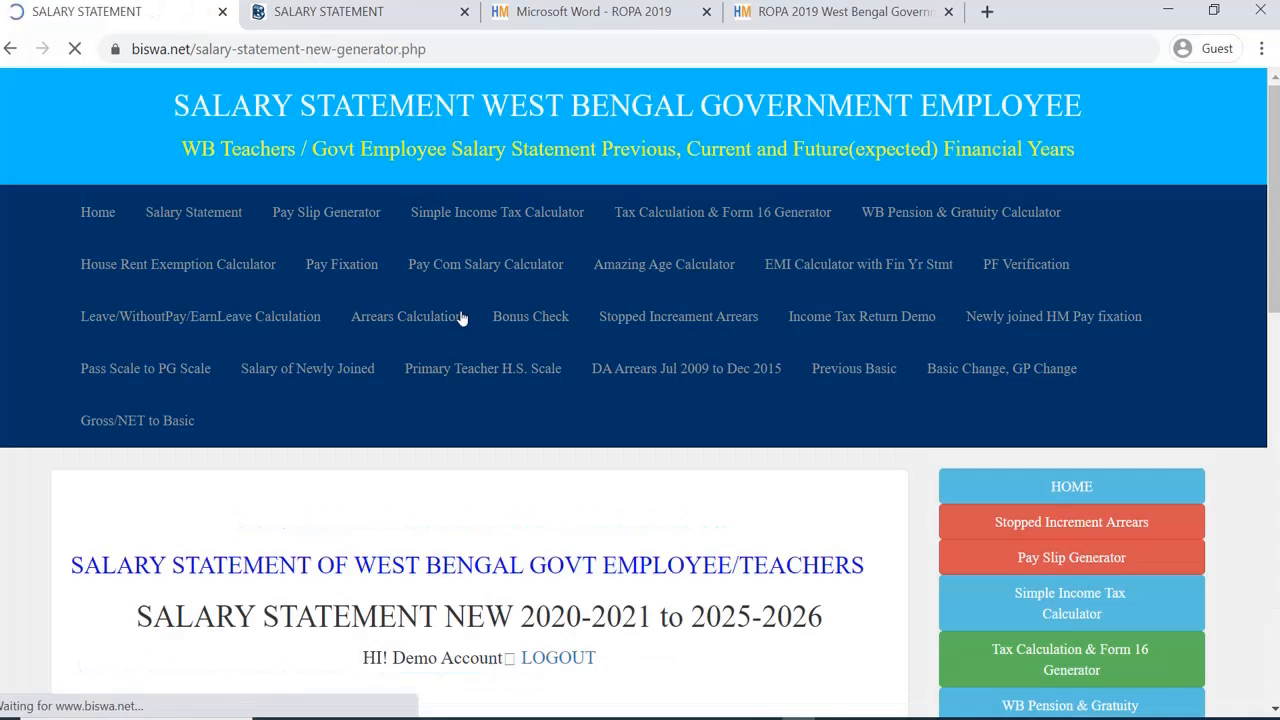
Step: Select '2020-2021 Financial Yr' and enter 54000 in the March 2020 BASIC PAY box
scroll(463, 316, down, 5)
scroll(462, 316, down, 3)
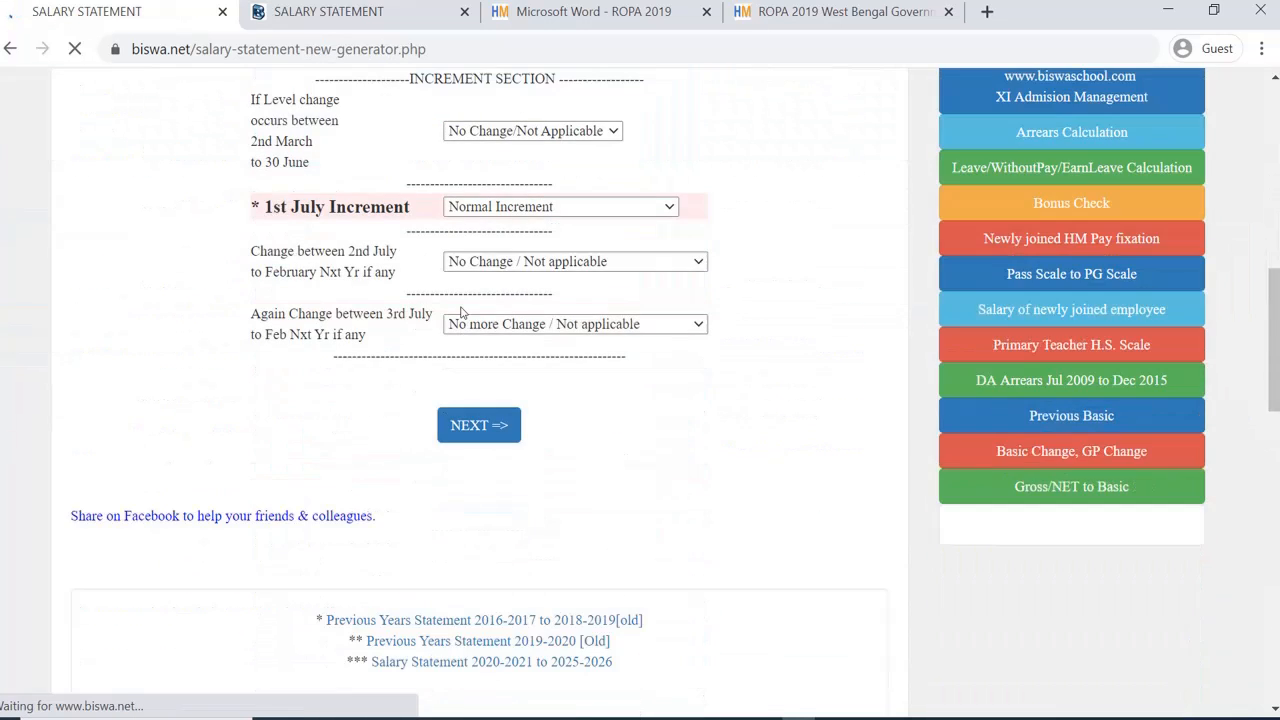
scroll(461, 313, up, 2)
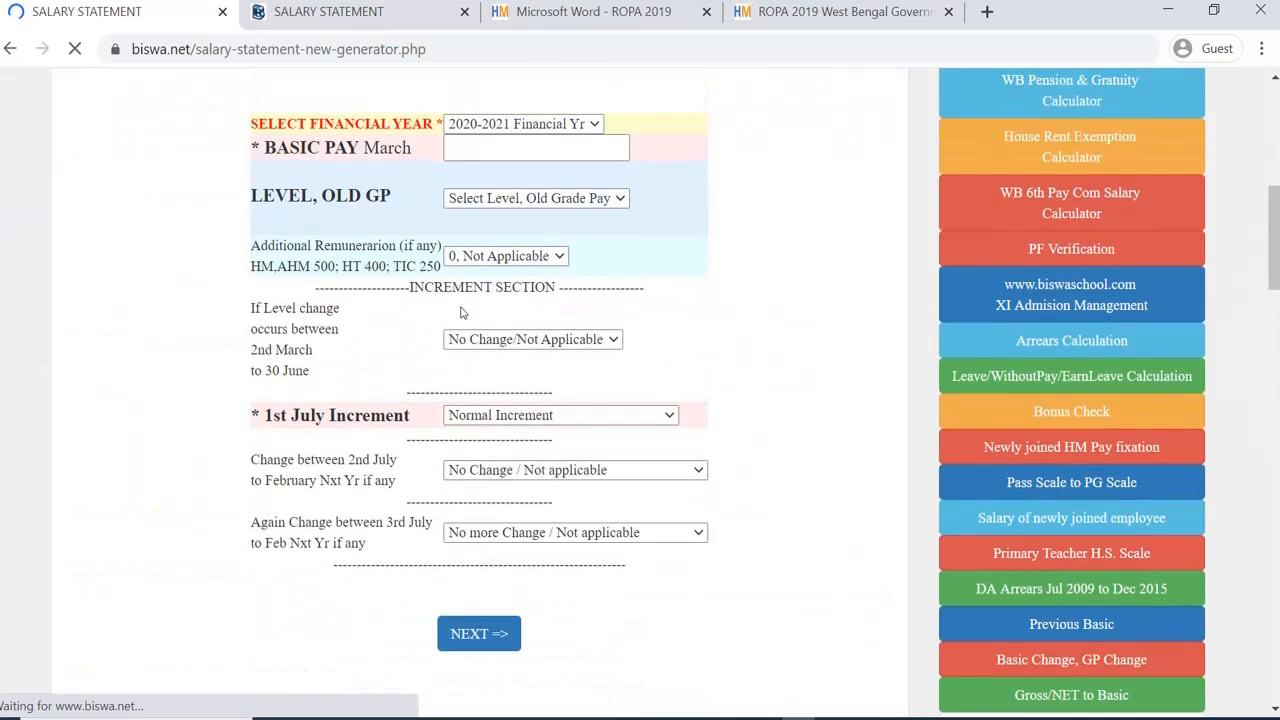
scroll(461, 313, down, 2)
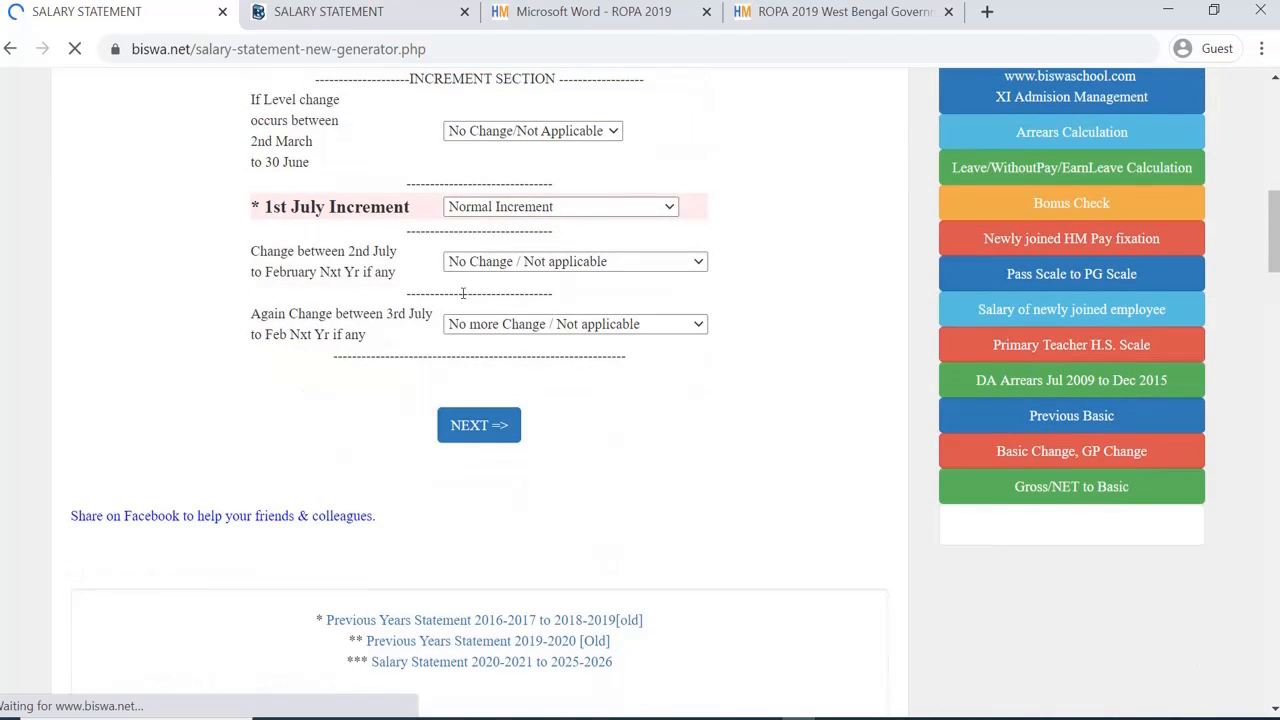
scroll(463, 293, down, 1)
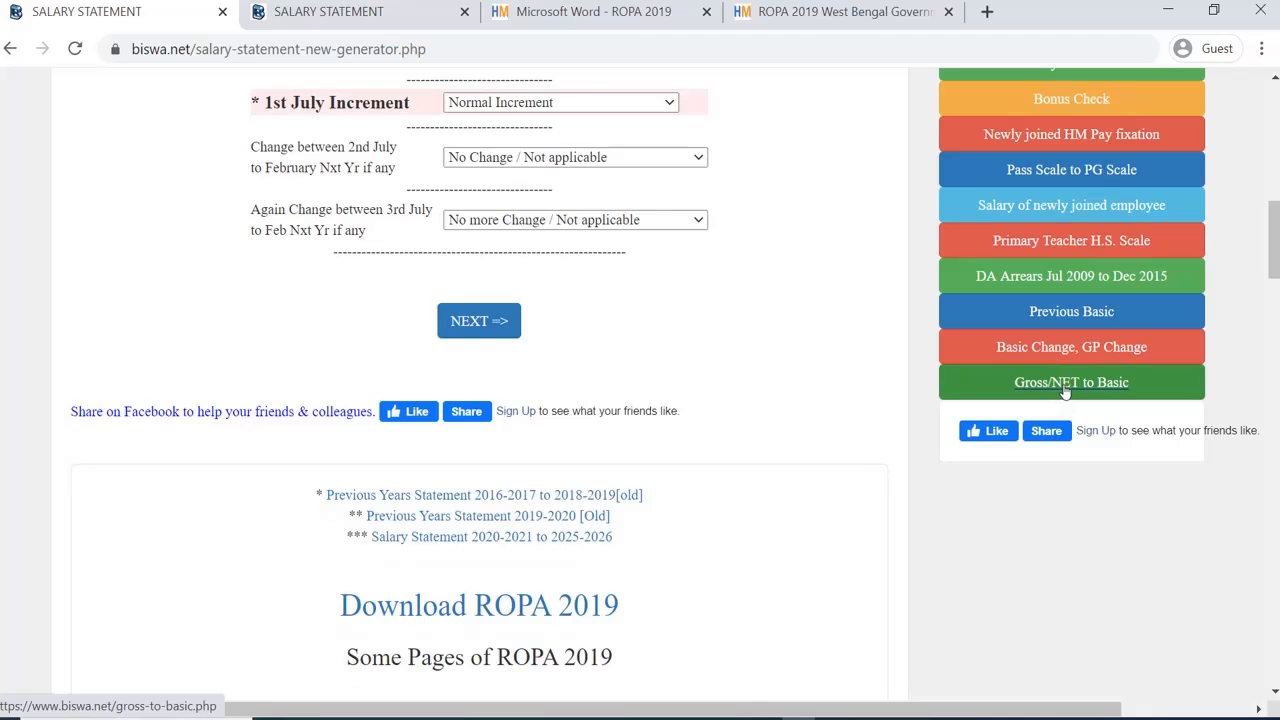
scroll(783, 359, up, 1)
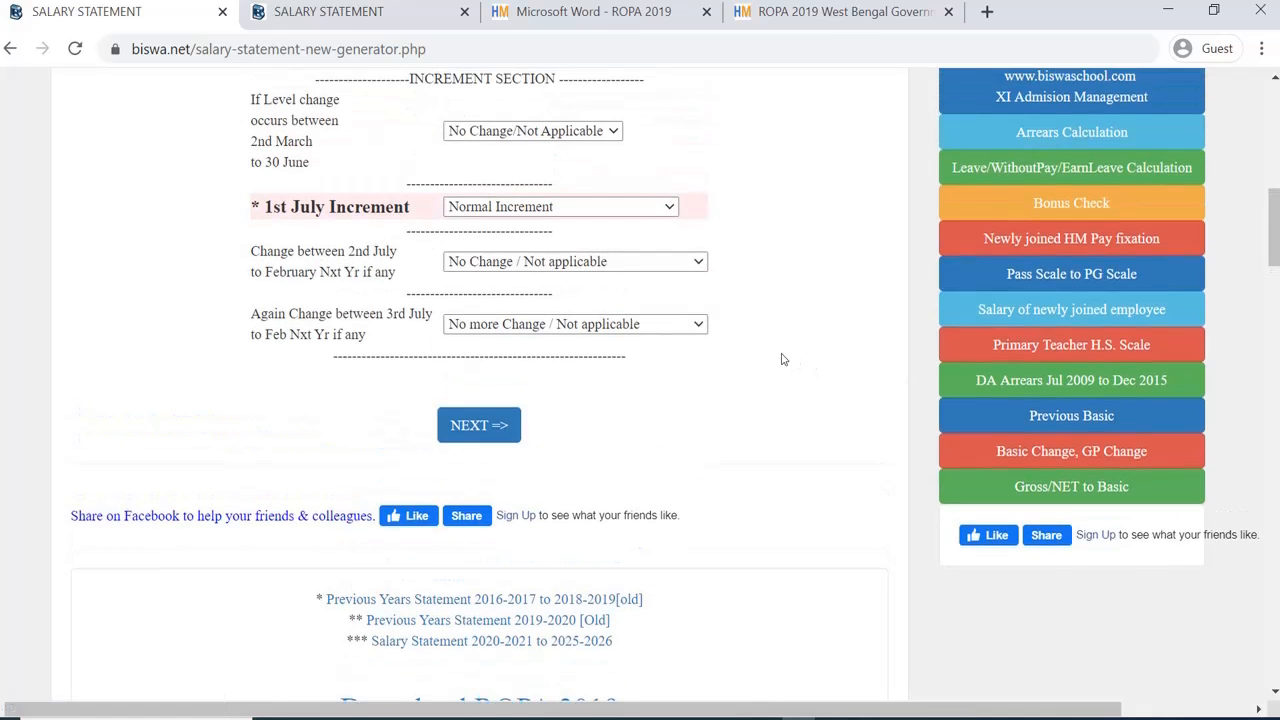
scroll(783, 359, up, 3)
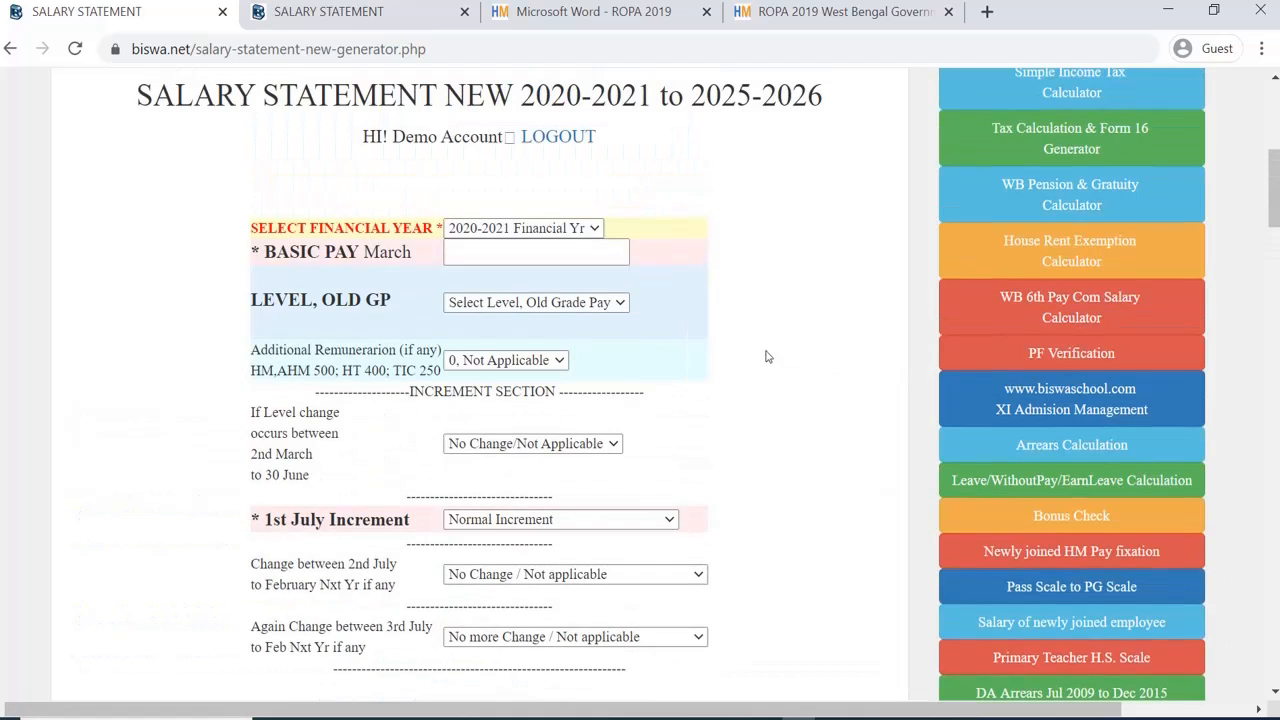
scroll(766, 357, down, 3)
scroll(674, 314, up, 3)
click(519, 228)
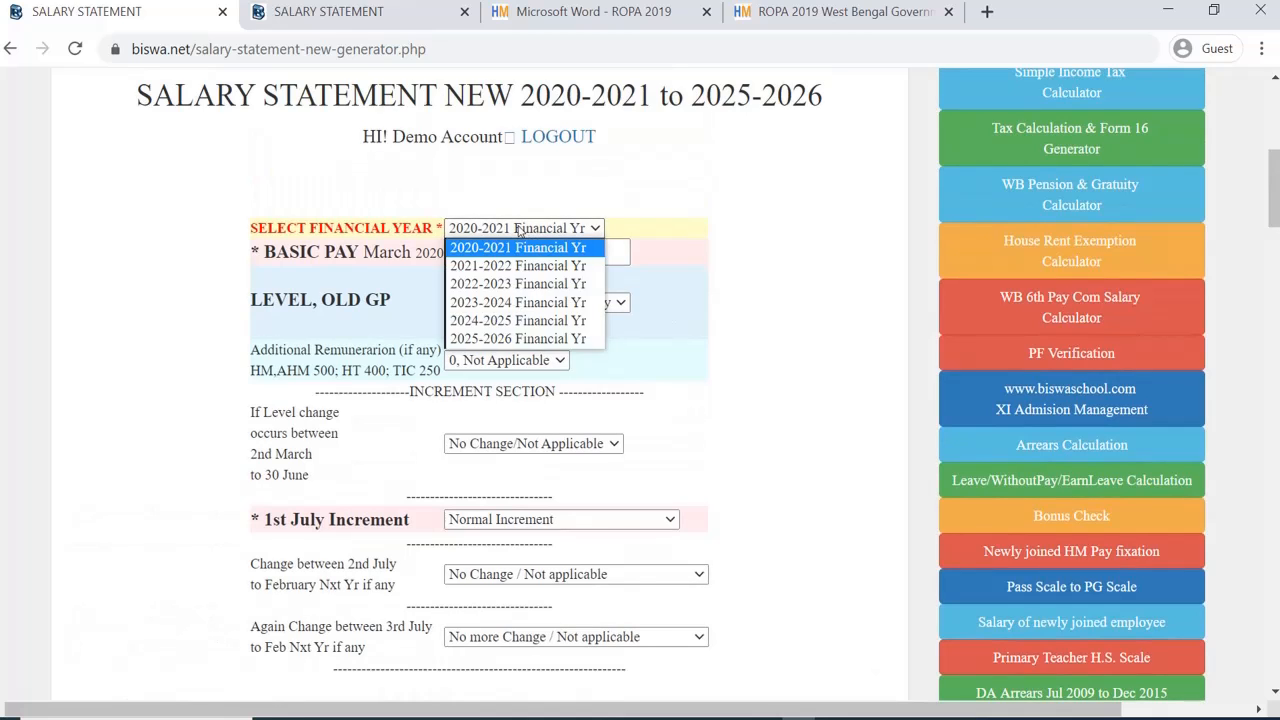
click(497, 244)
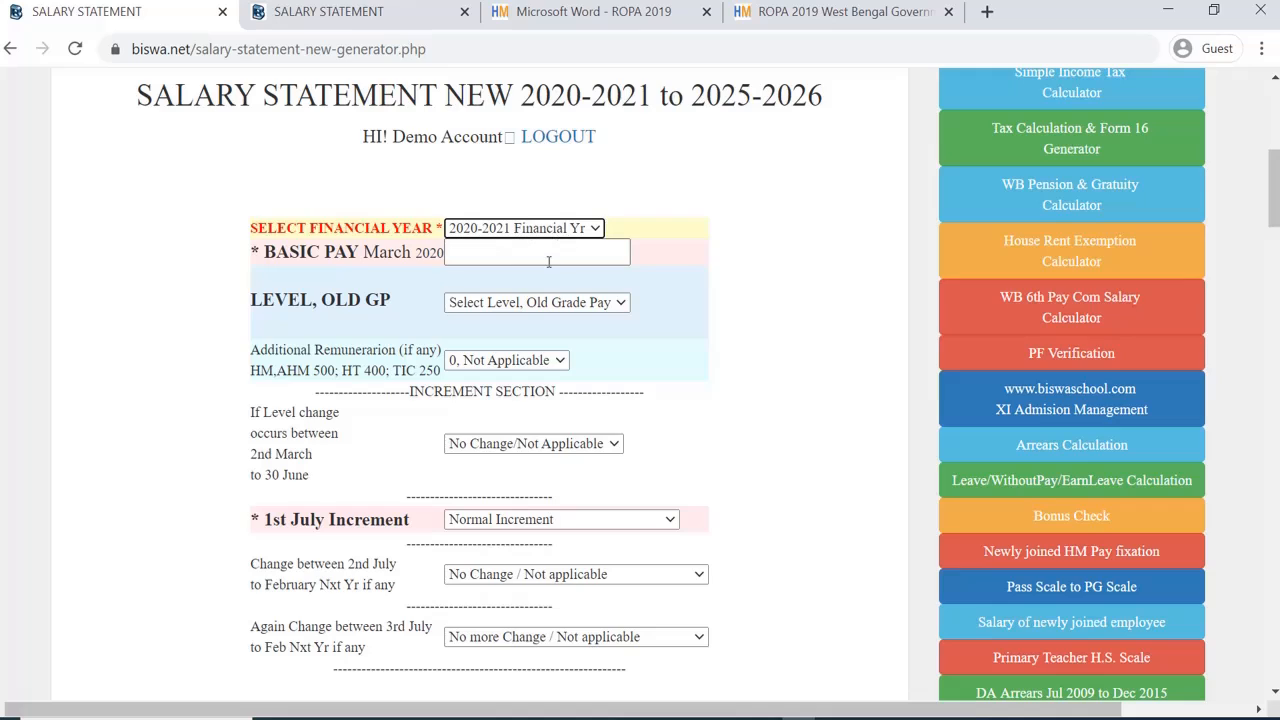
click(490, 256)
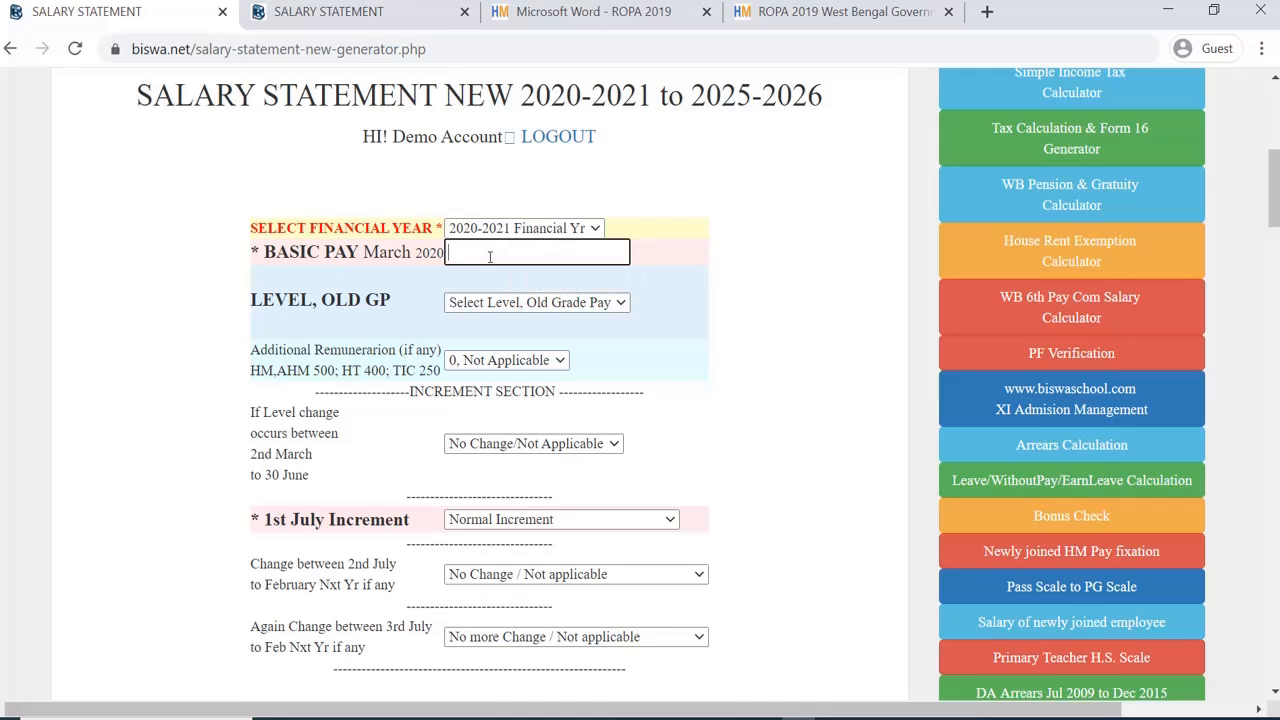
text(54000)
scroll(543, 288, down, 20)
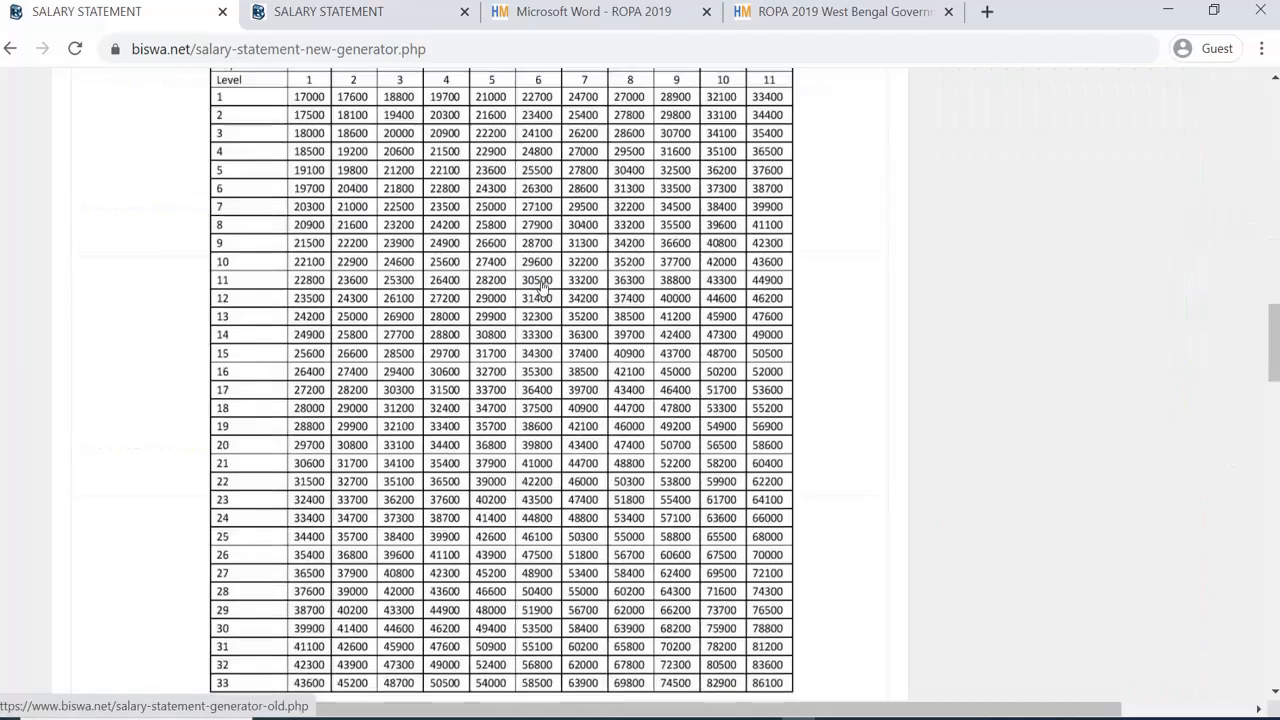
scroll(543, 288, up, 12)
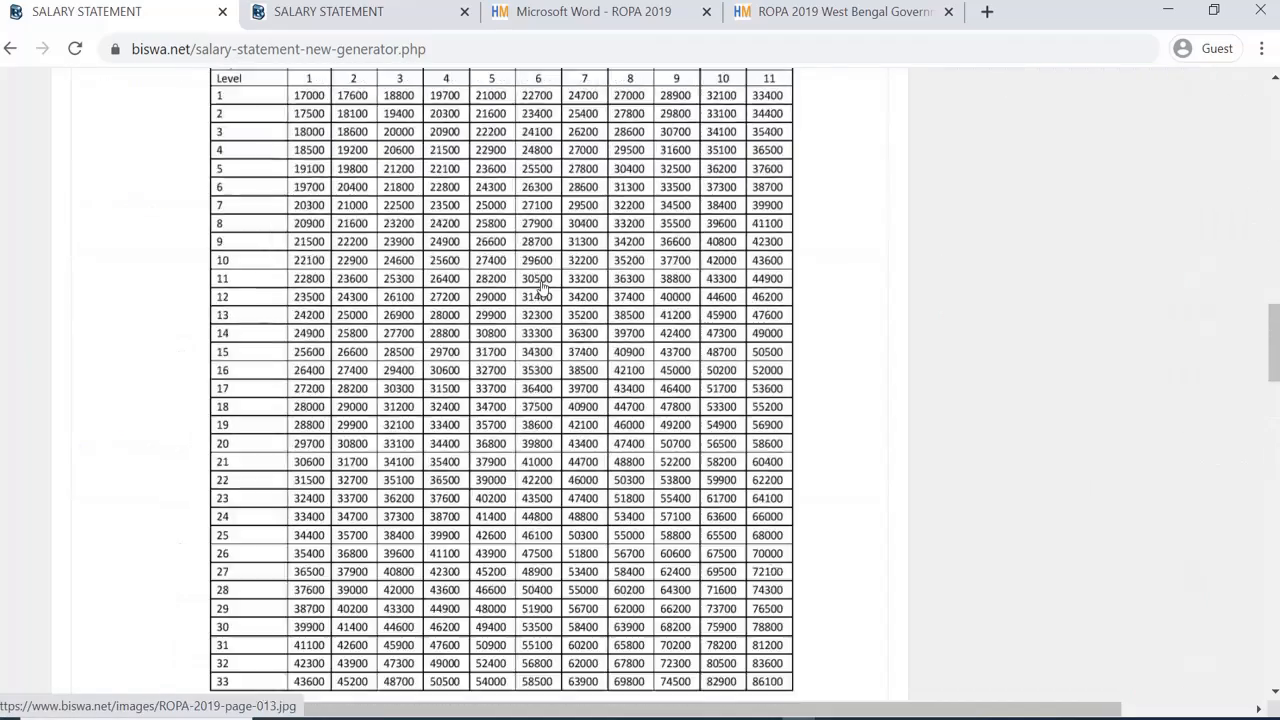
scroll(543, 288, down, 7)
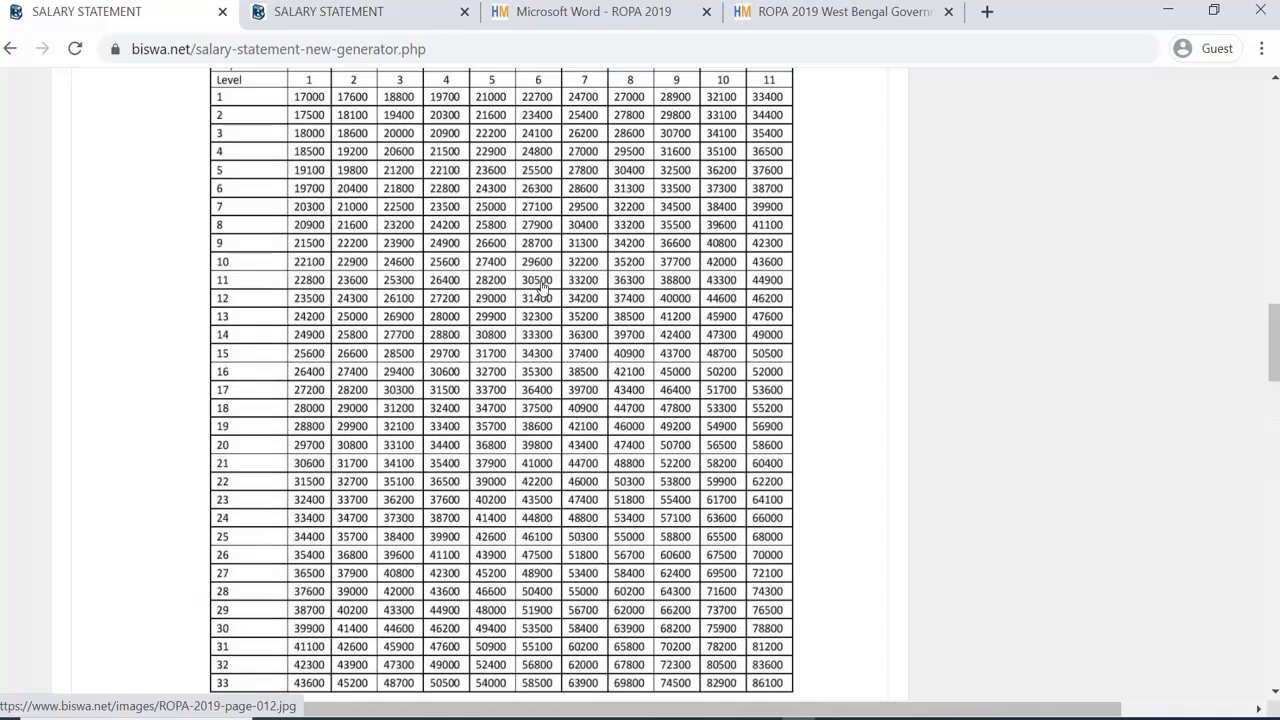
scroll(541, 287, down, 7)
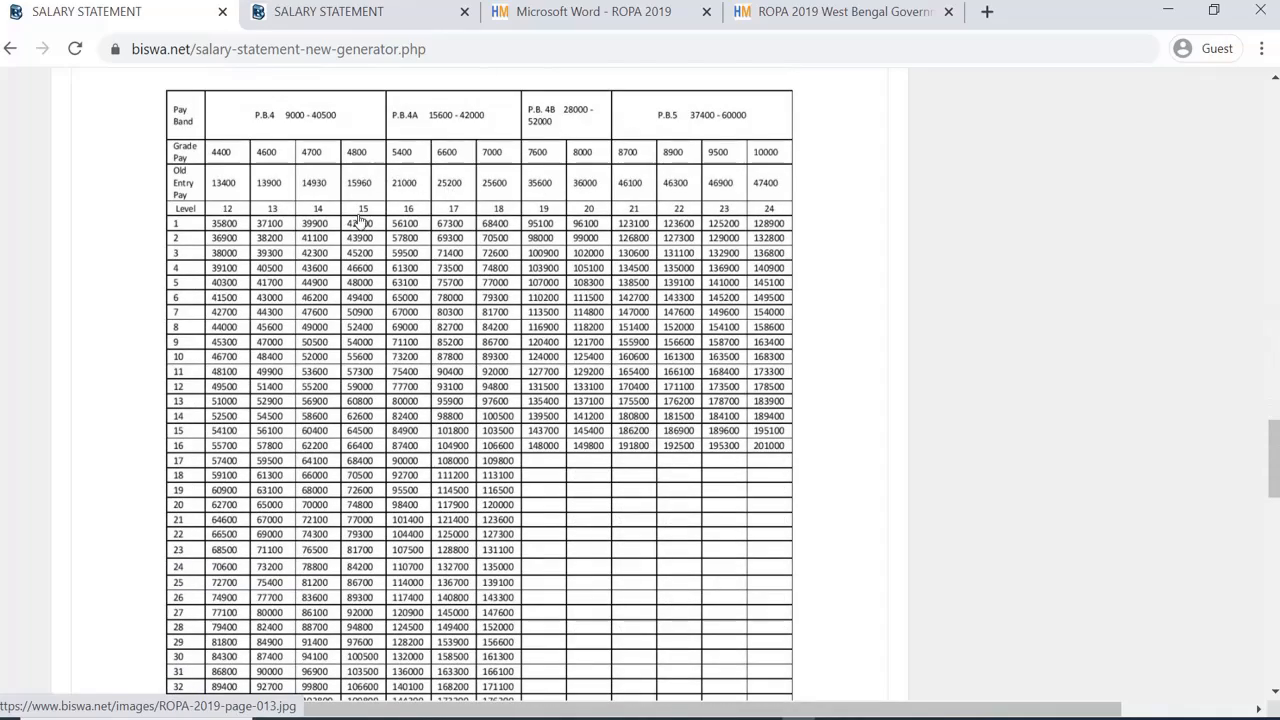
scroll(360, 220, down, 1)
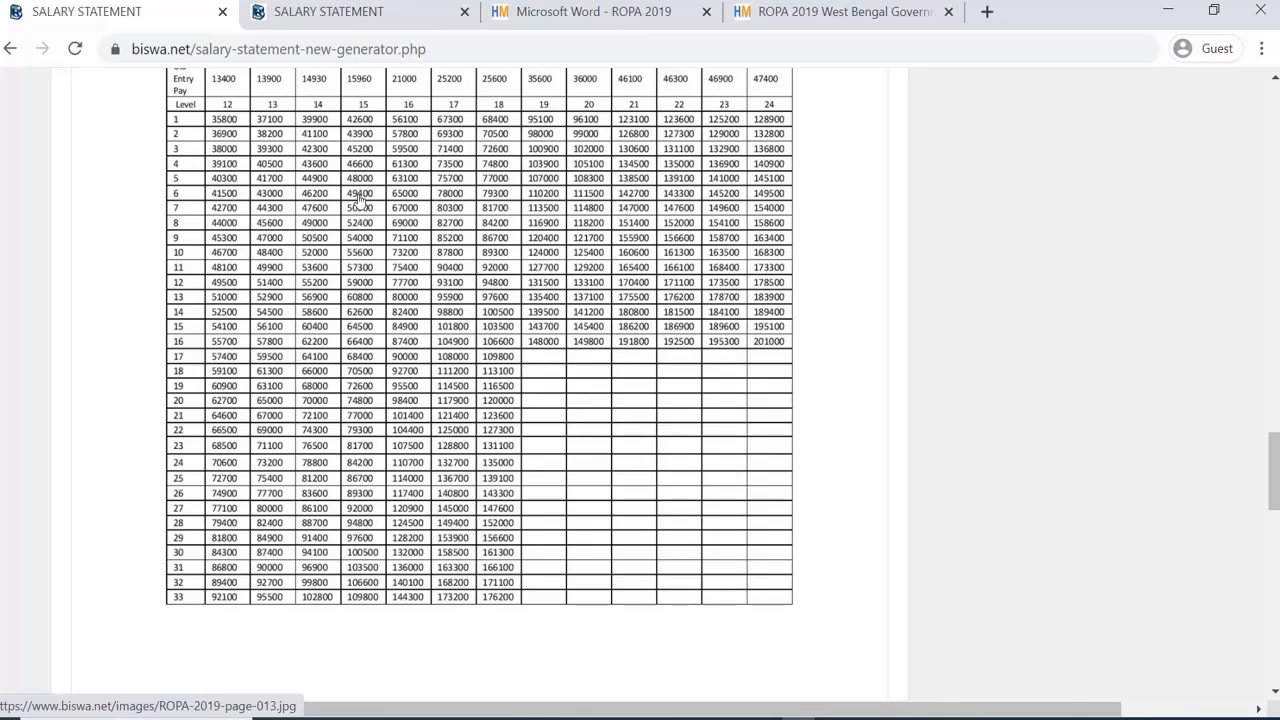
scroll(363, 105, up, 1)
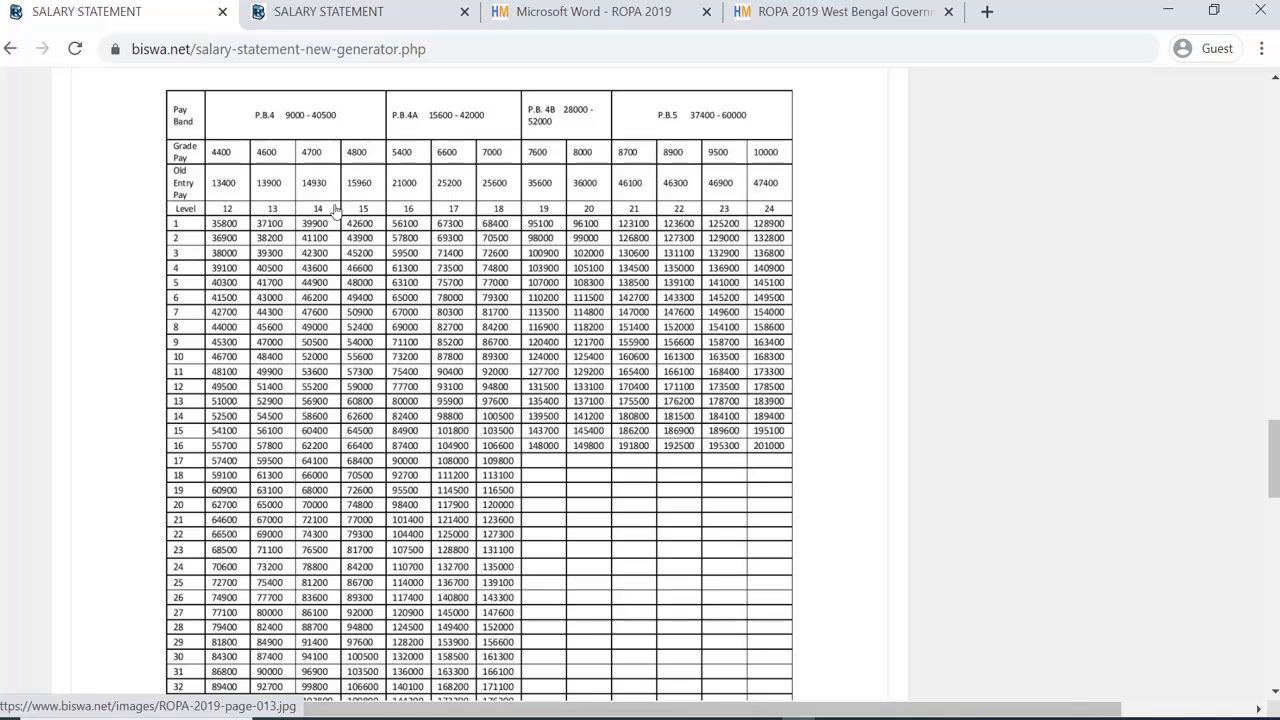
scroll(375, 235, down, 1)
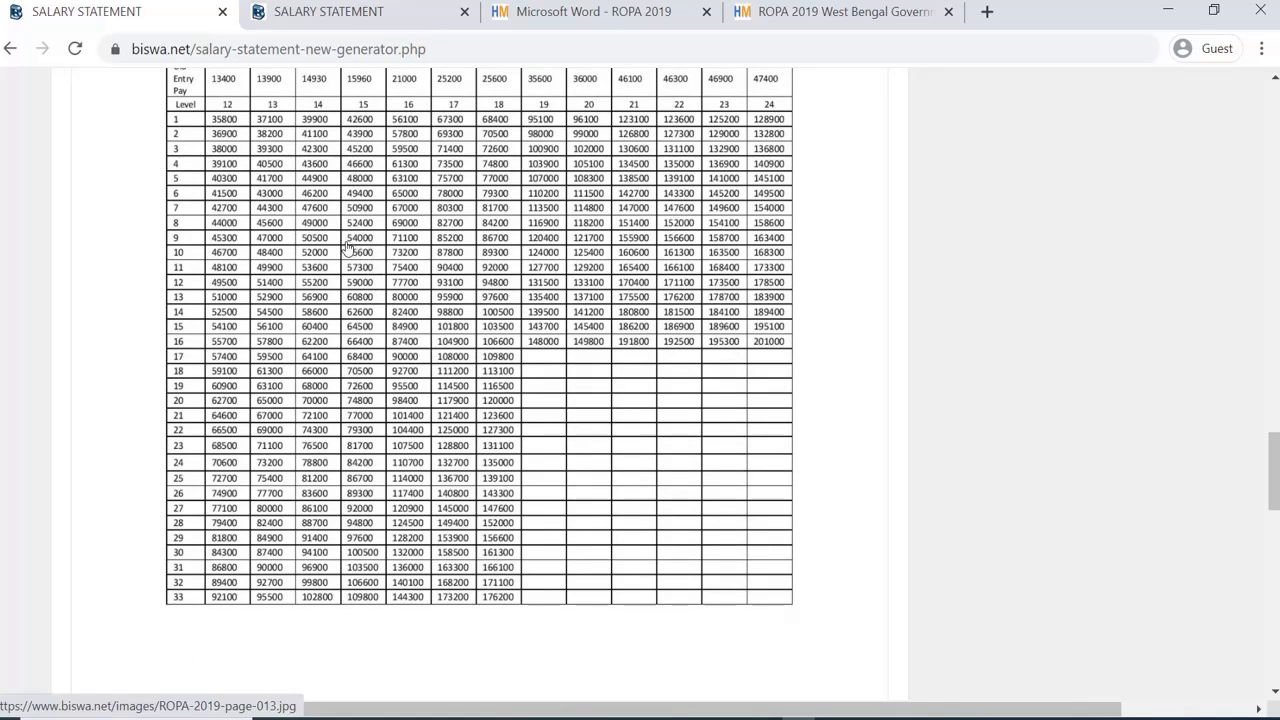
scroll(360, 250, up, 15)
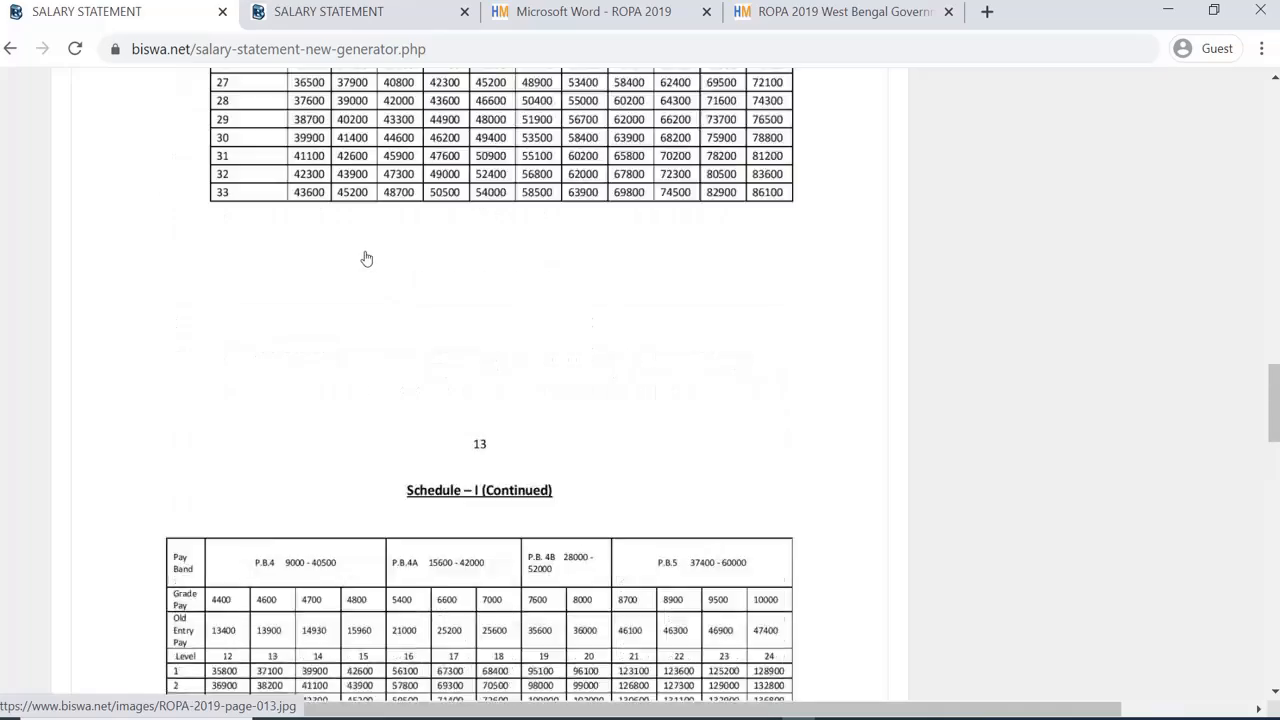
scroll(420, 285, up, 10)
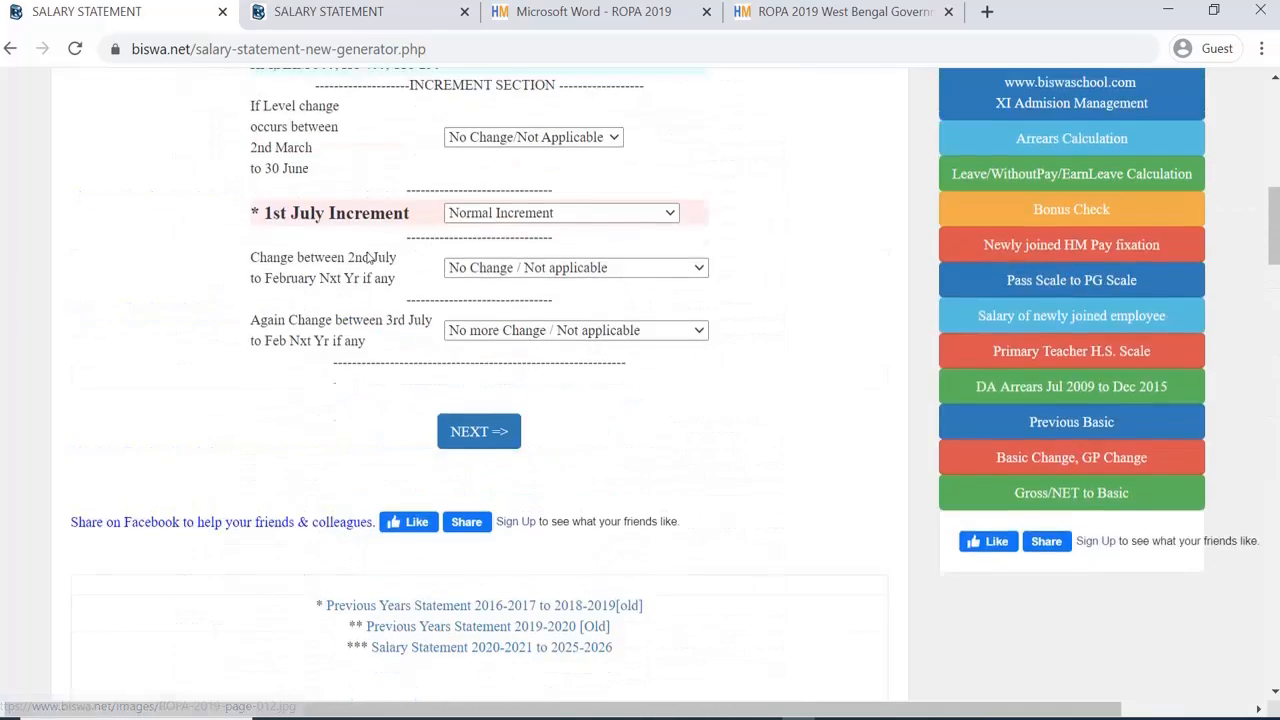
Step: Choose 'Level 15, Old GP 4800' in the LEVEL, OLD GP dropdown
click(507, 304)
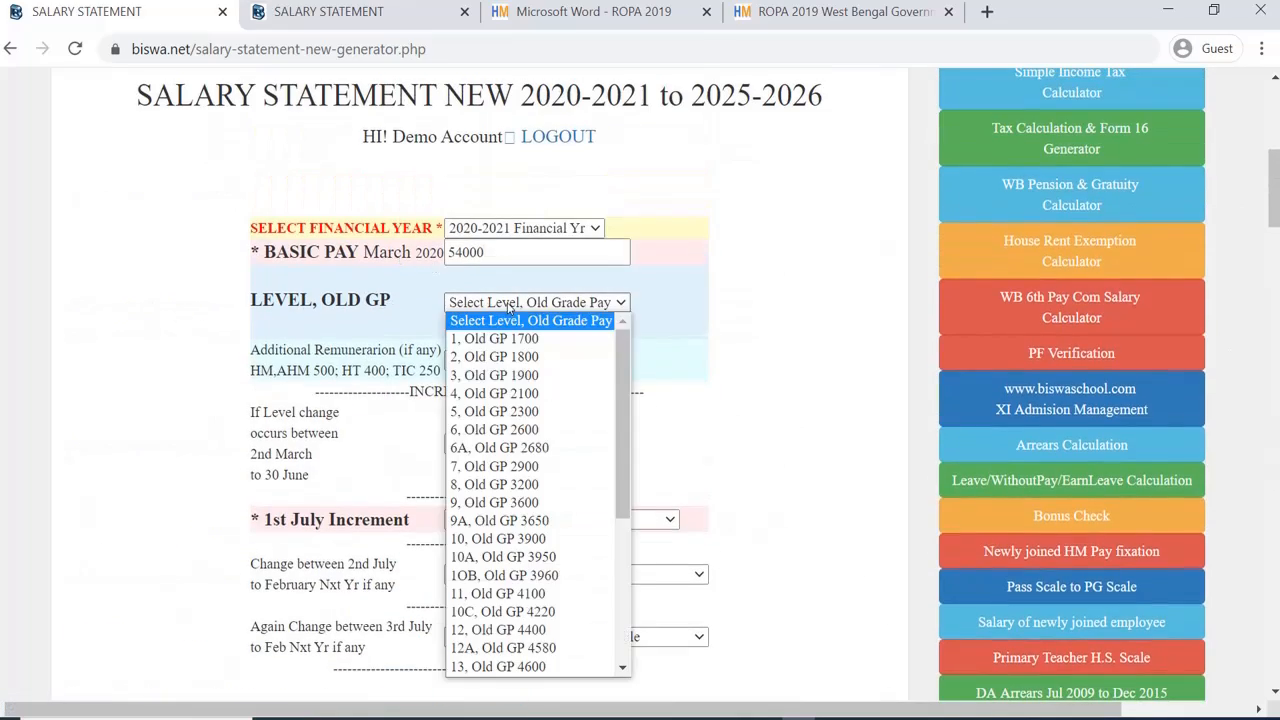
scroll(618, 385, down, 5)
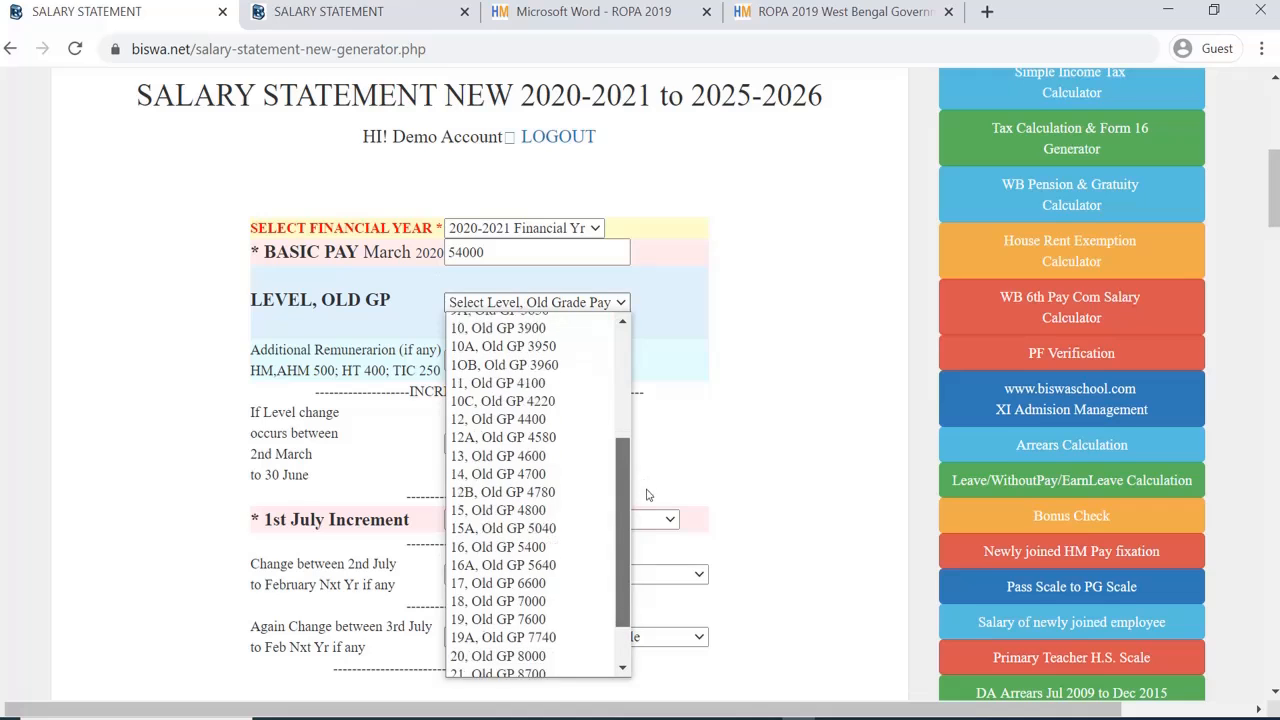
click(526, 468)
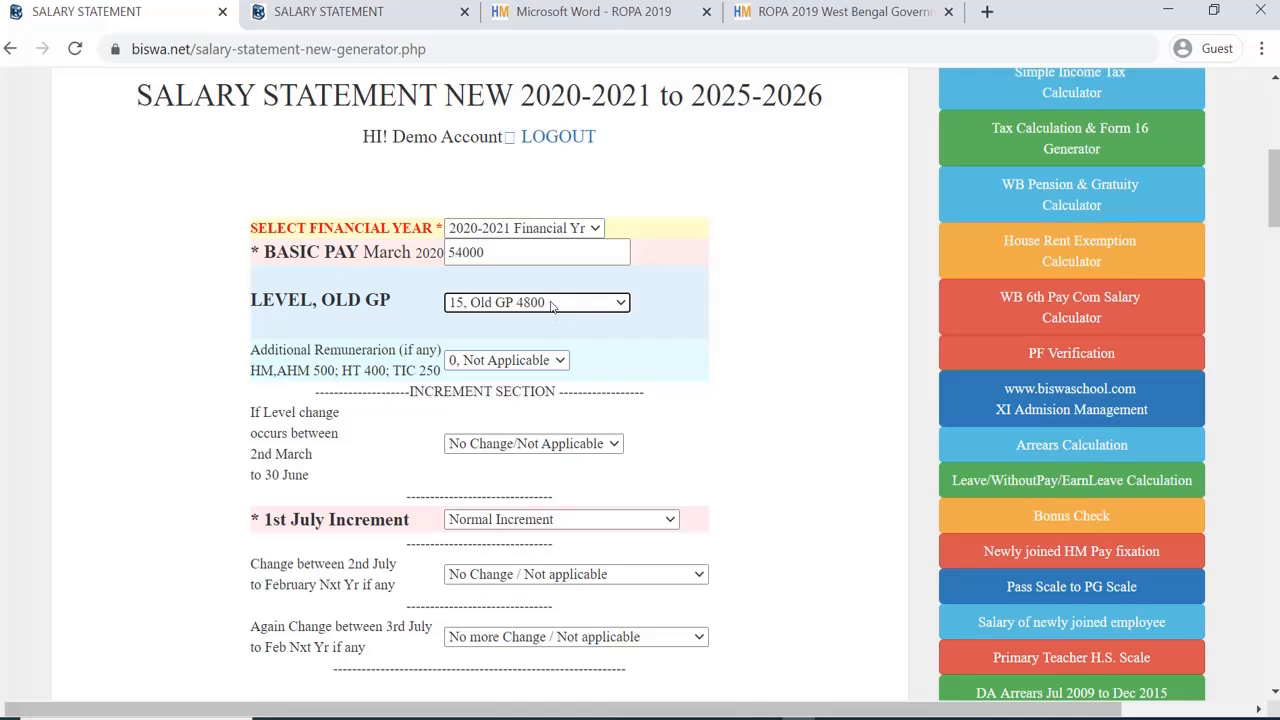
scroll(550, 306, down, 2)
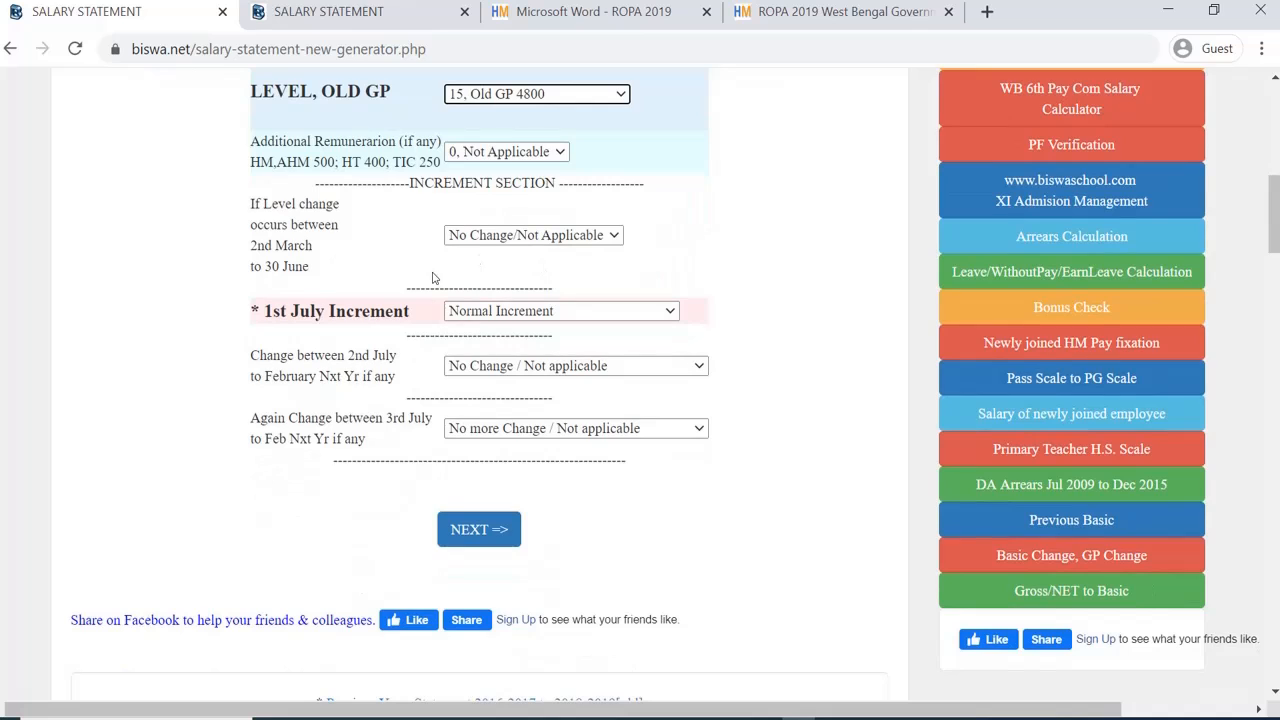
scroll(509, 277, up, 1)
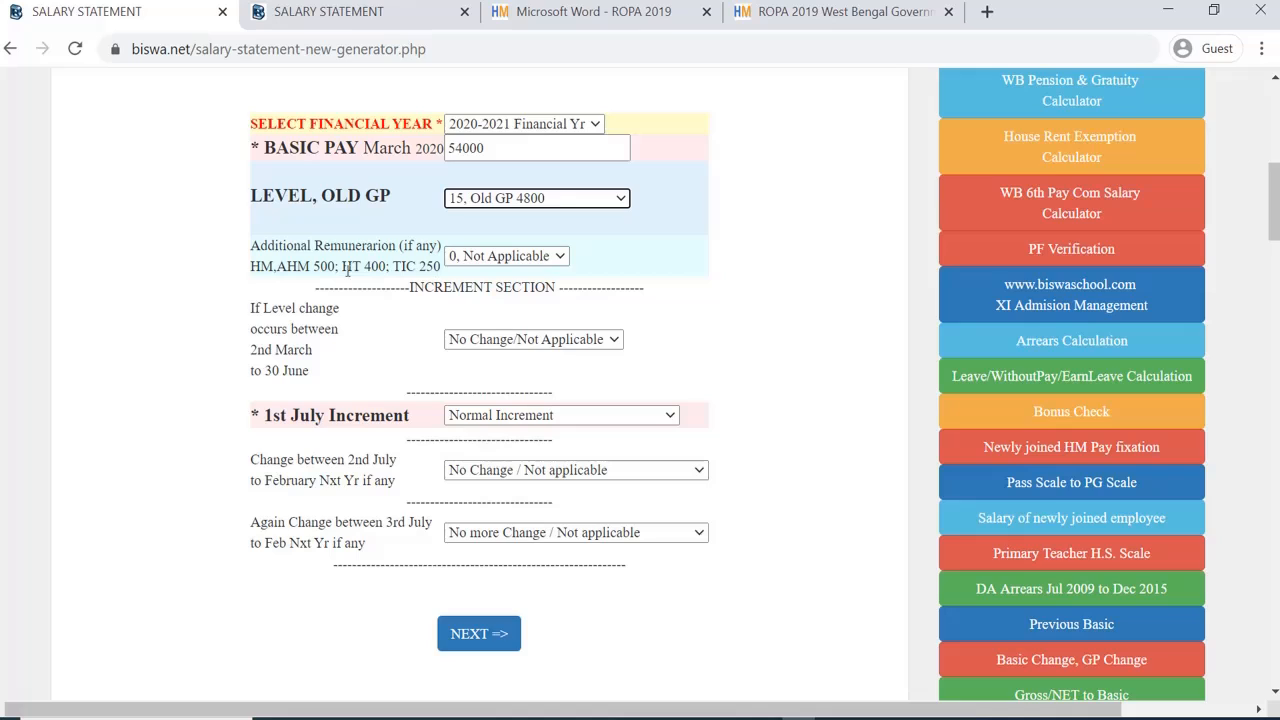
click(502, 257)
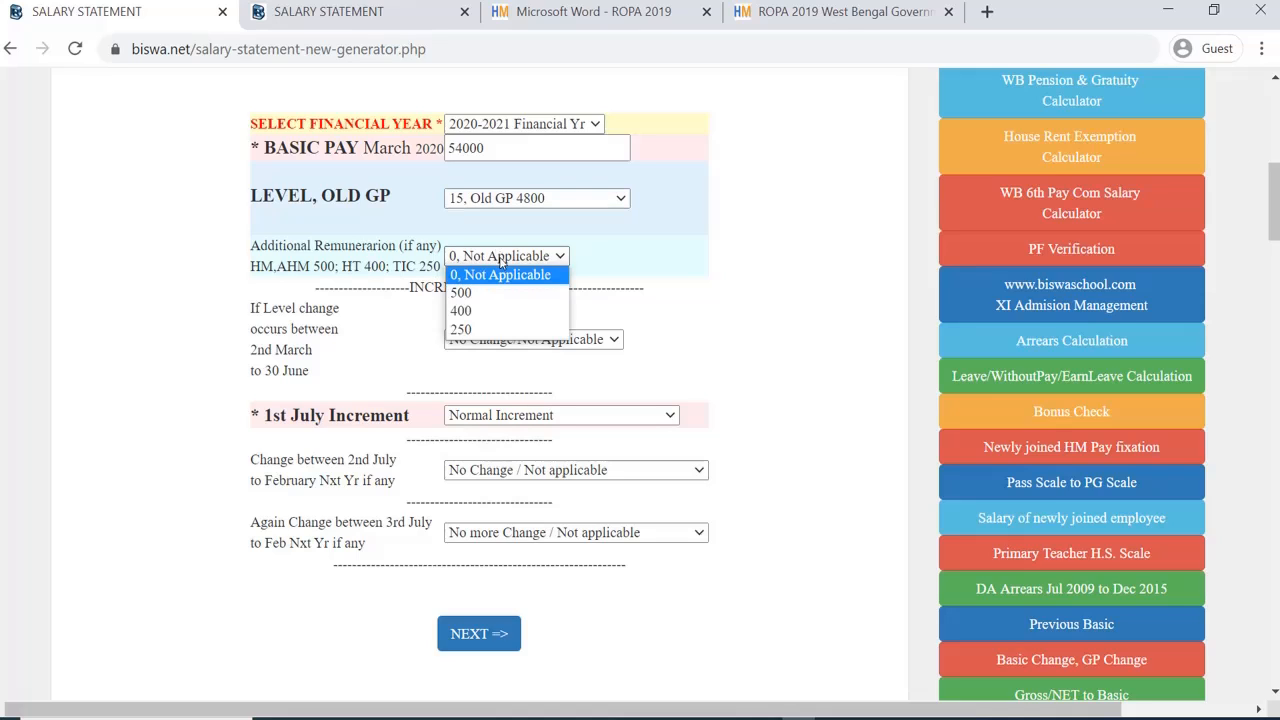
click(504, 257)
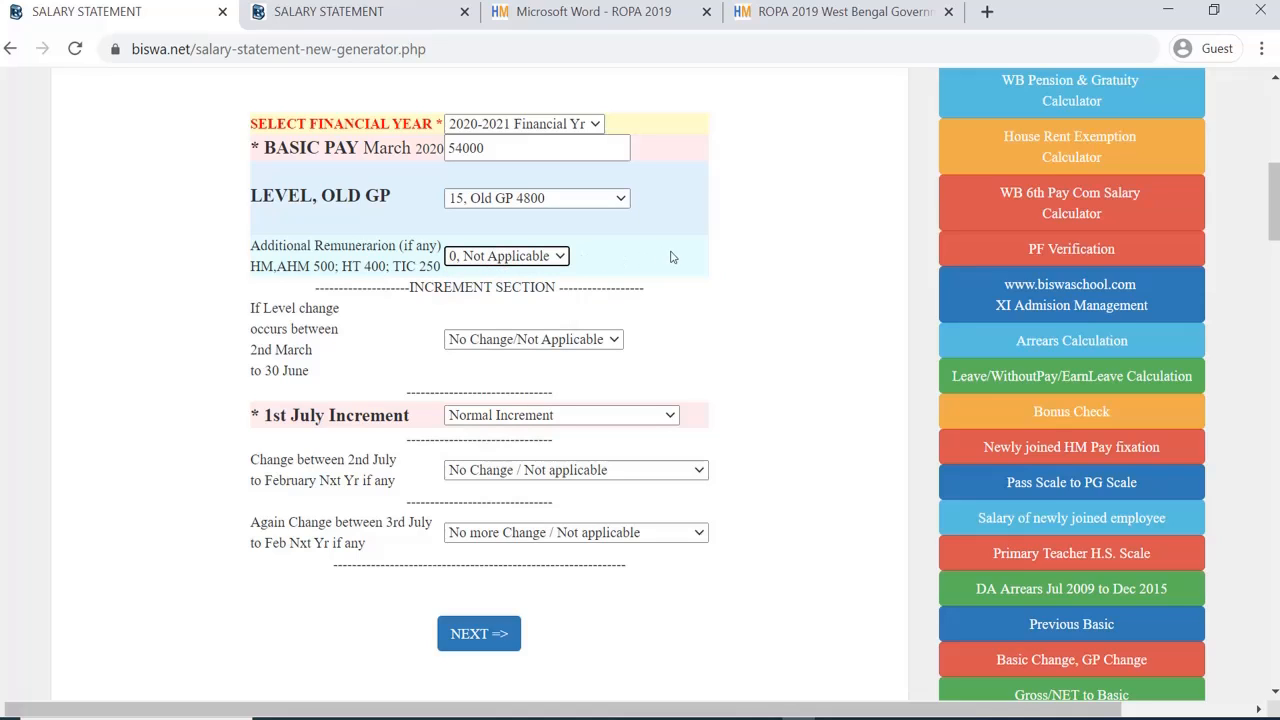
scroll(505, 330, down, 2)
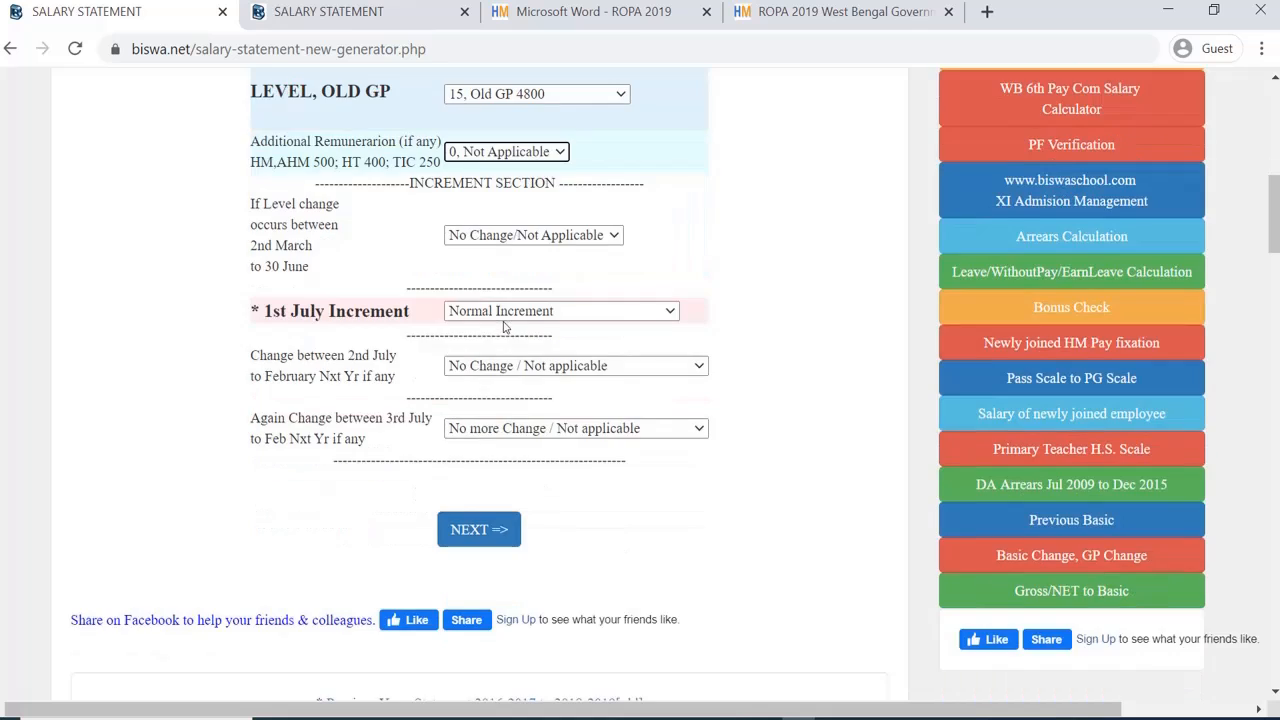
scroll(507, 323, up, 2)
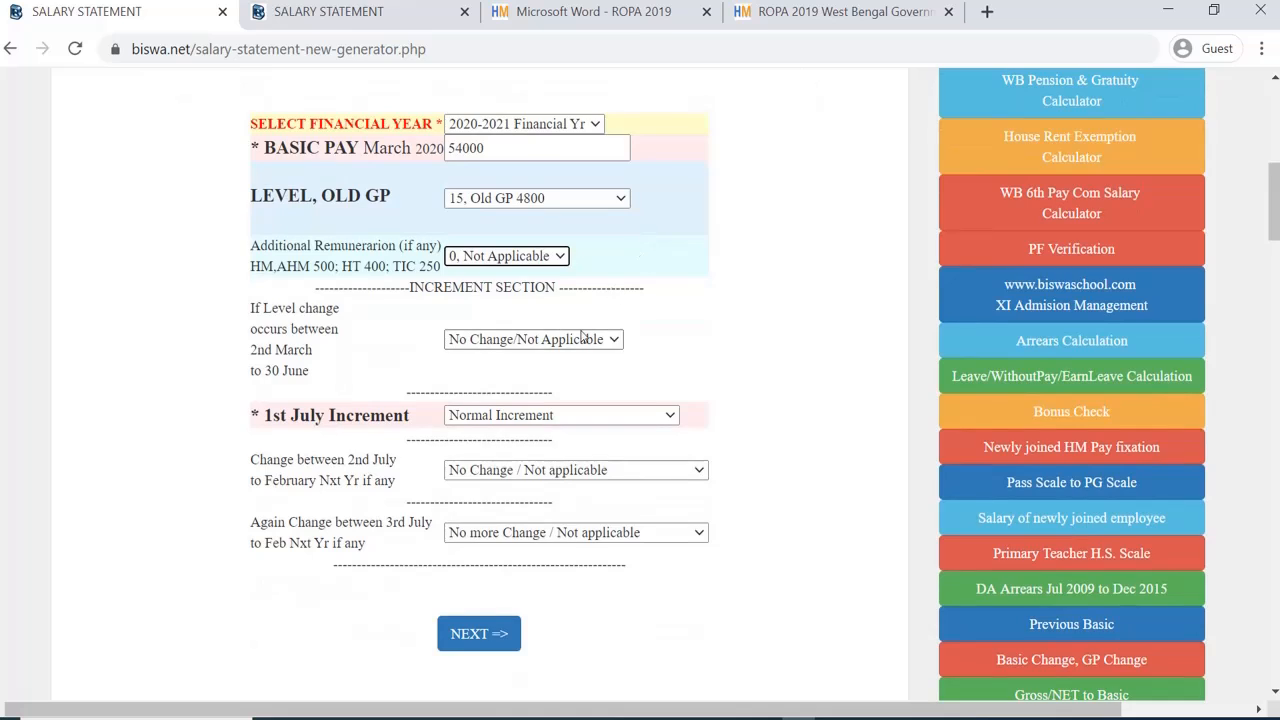
scroll(565, 314, down, 1)
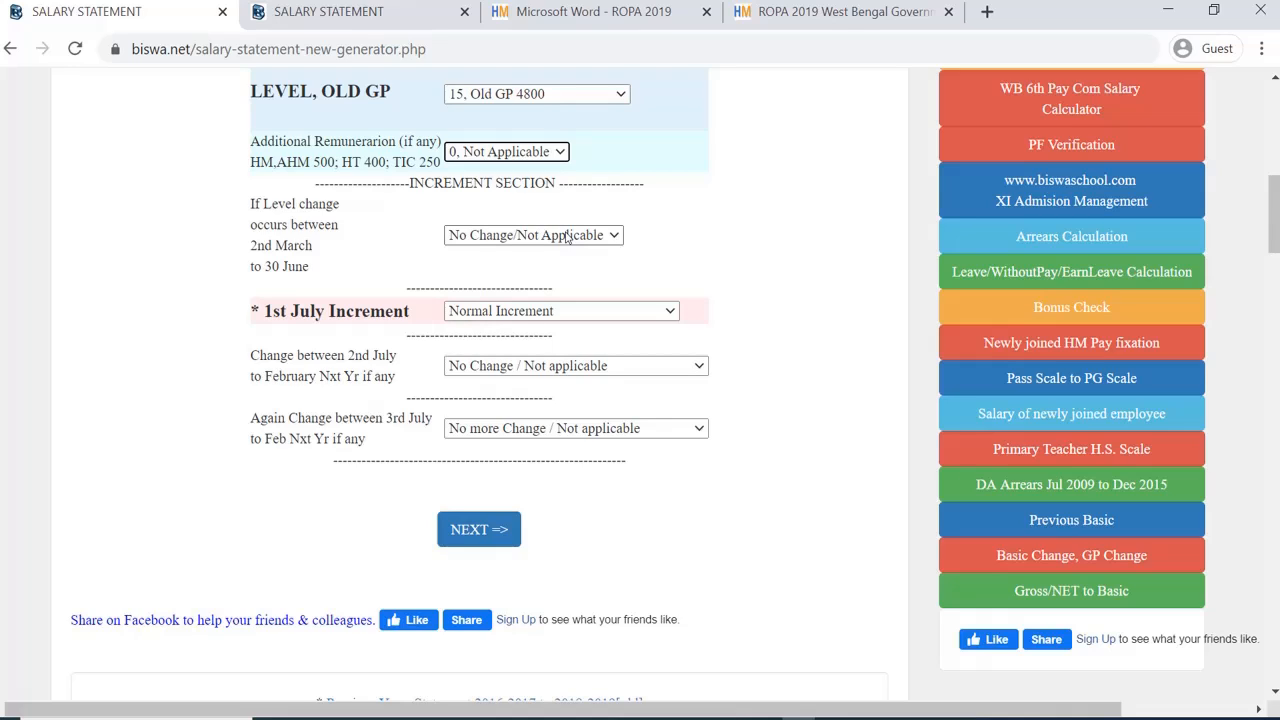
click(566, 236)
click(569, 237)
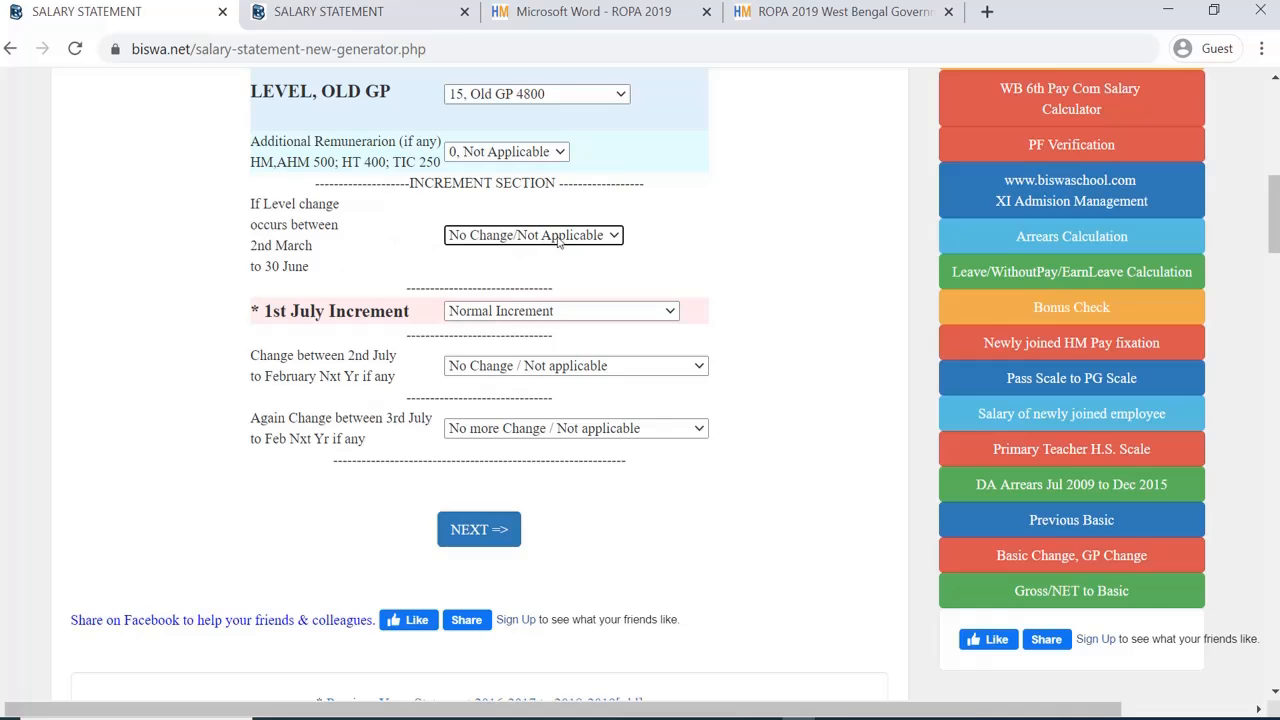
scroll(560, 244, down, 2)
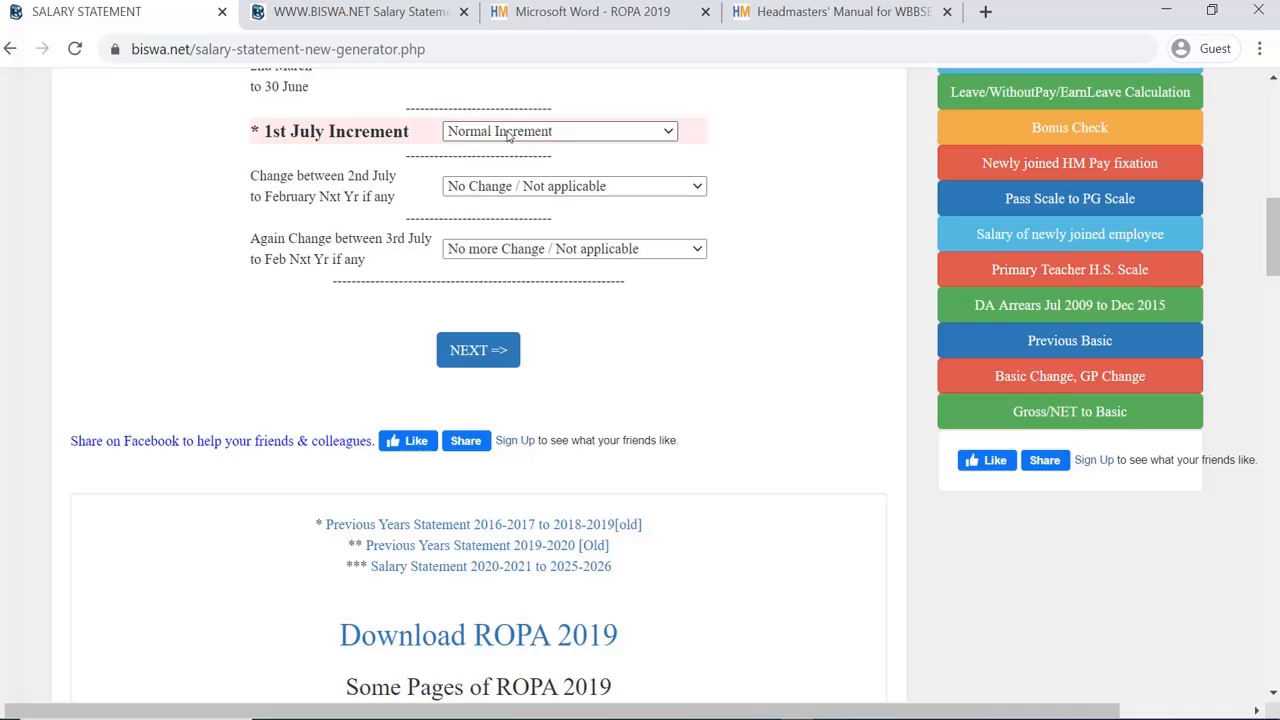
click(508, 136)
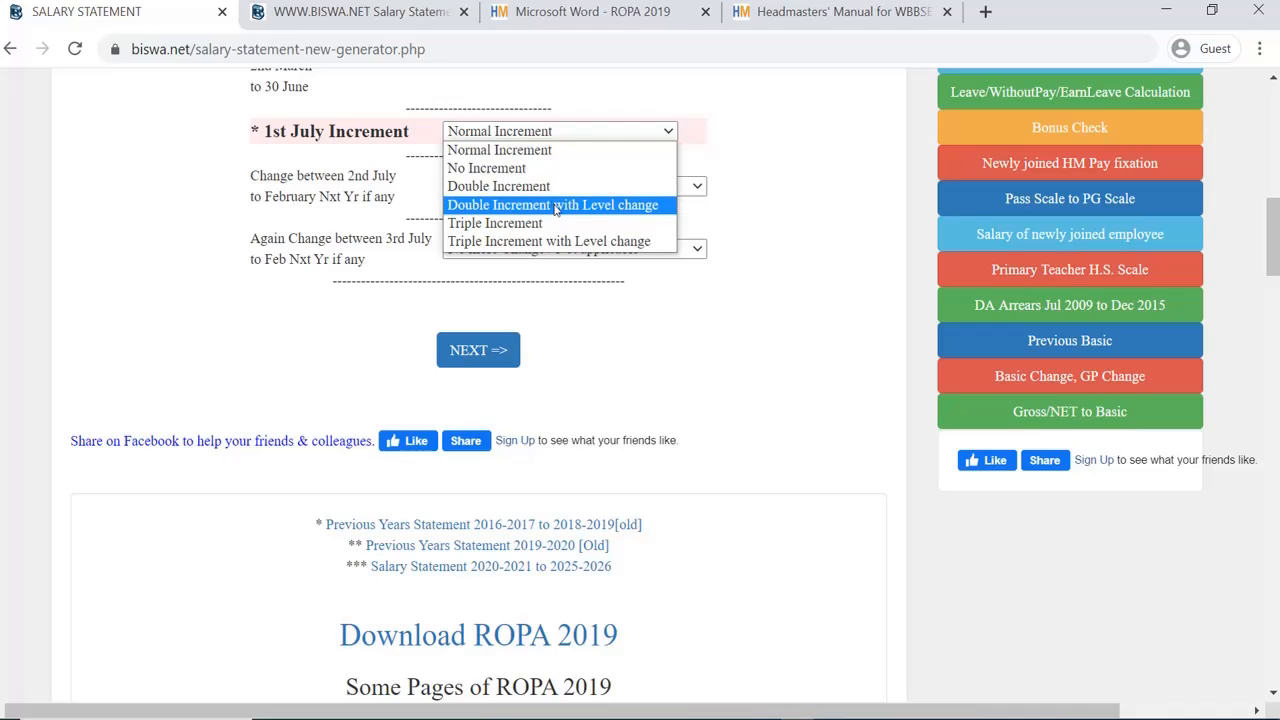
click(760, 98)
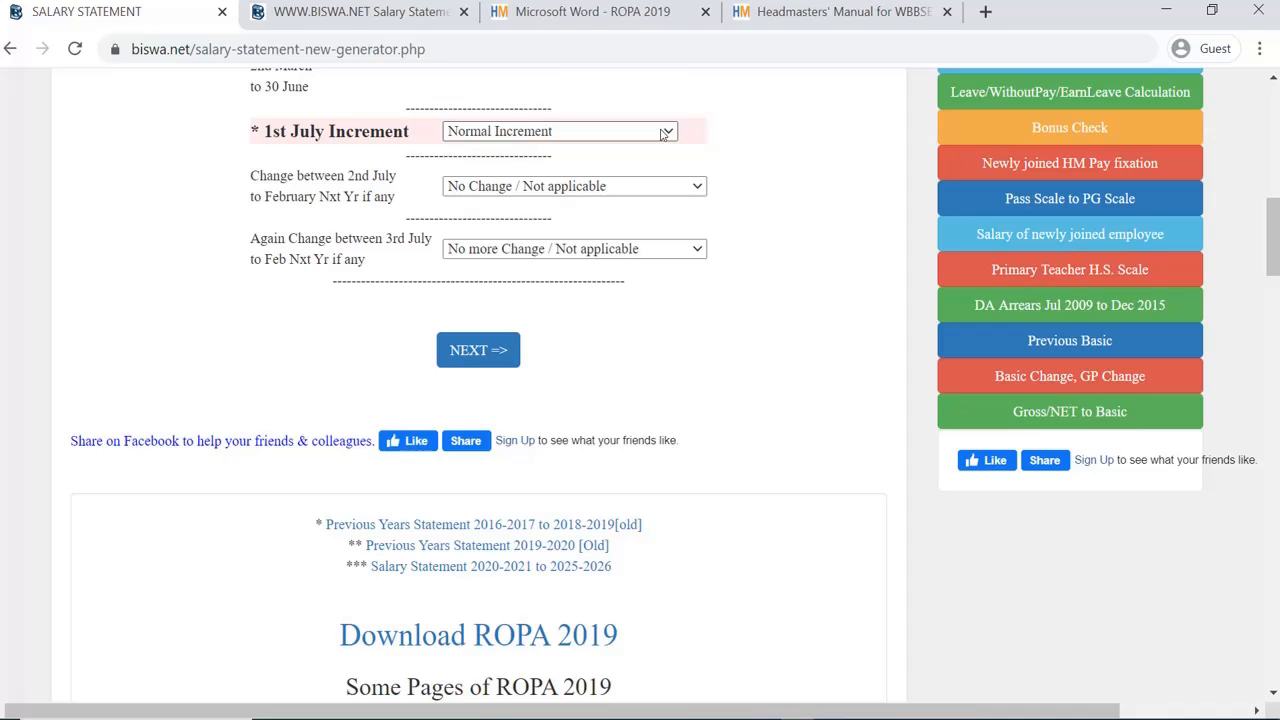
click(662, 134)
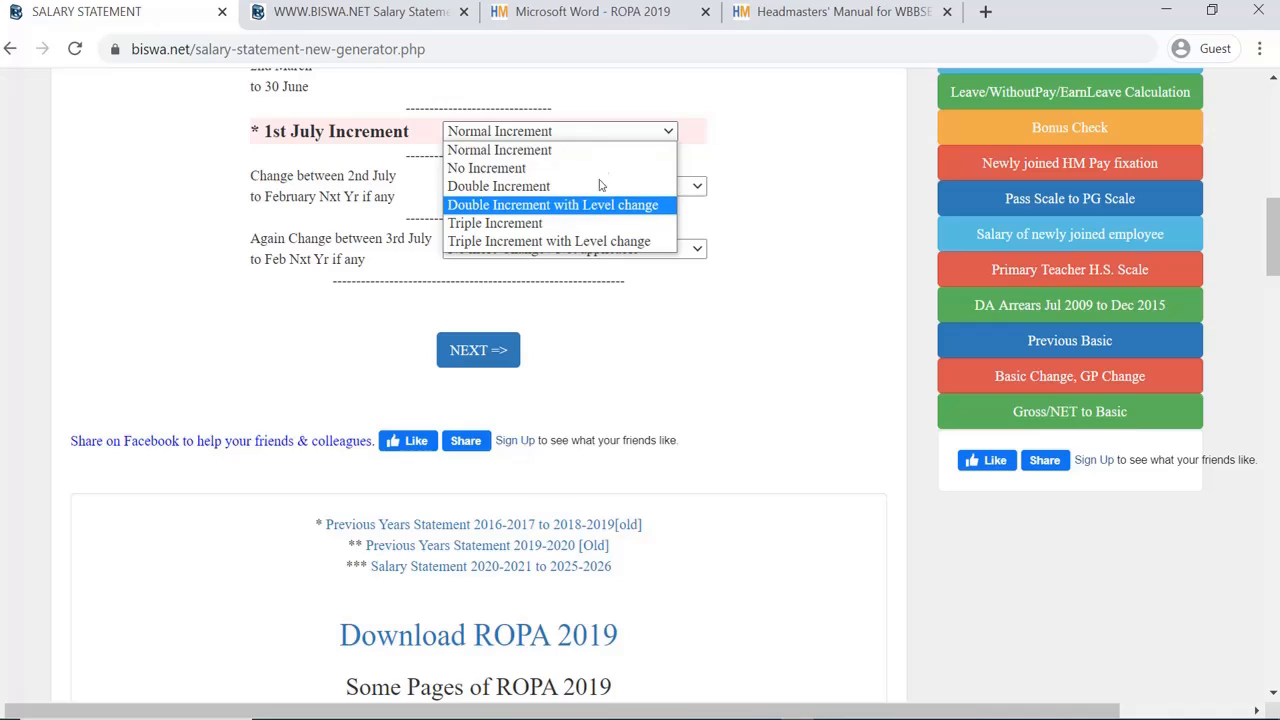
click(626, 91)
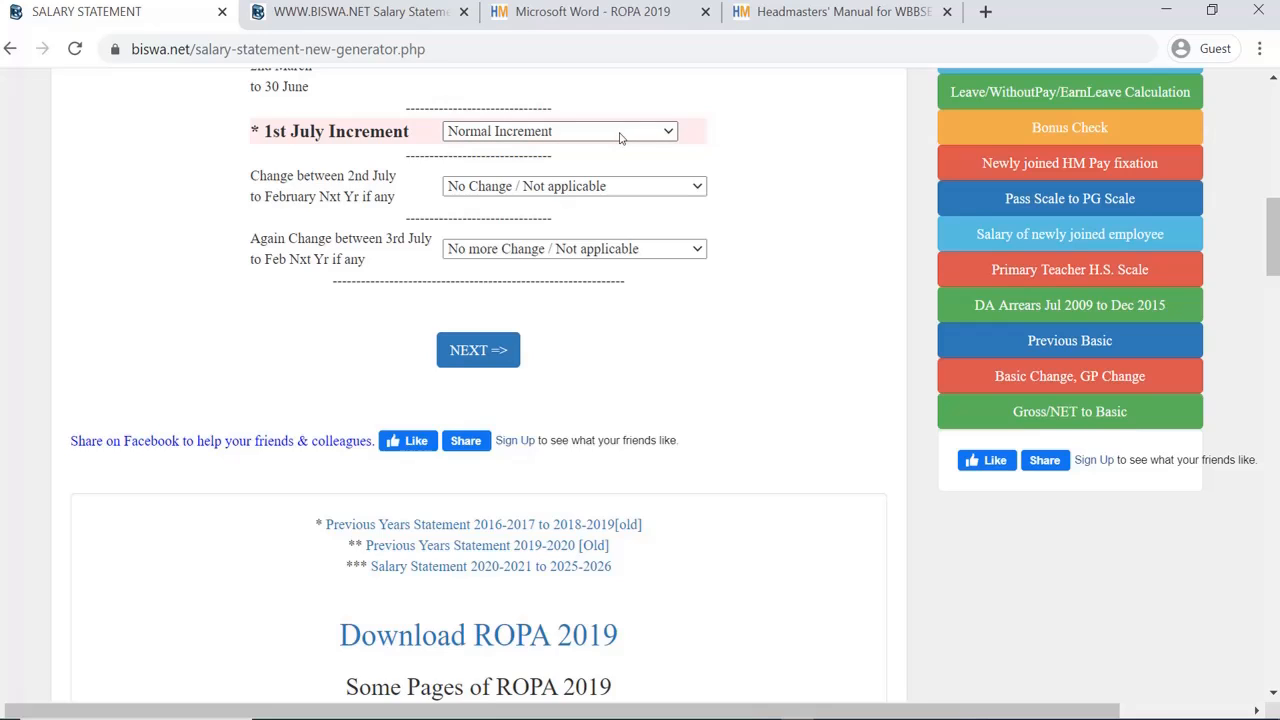
click(619, 137)
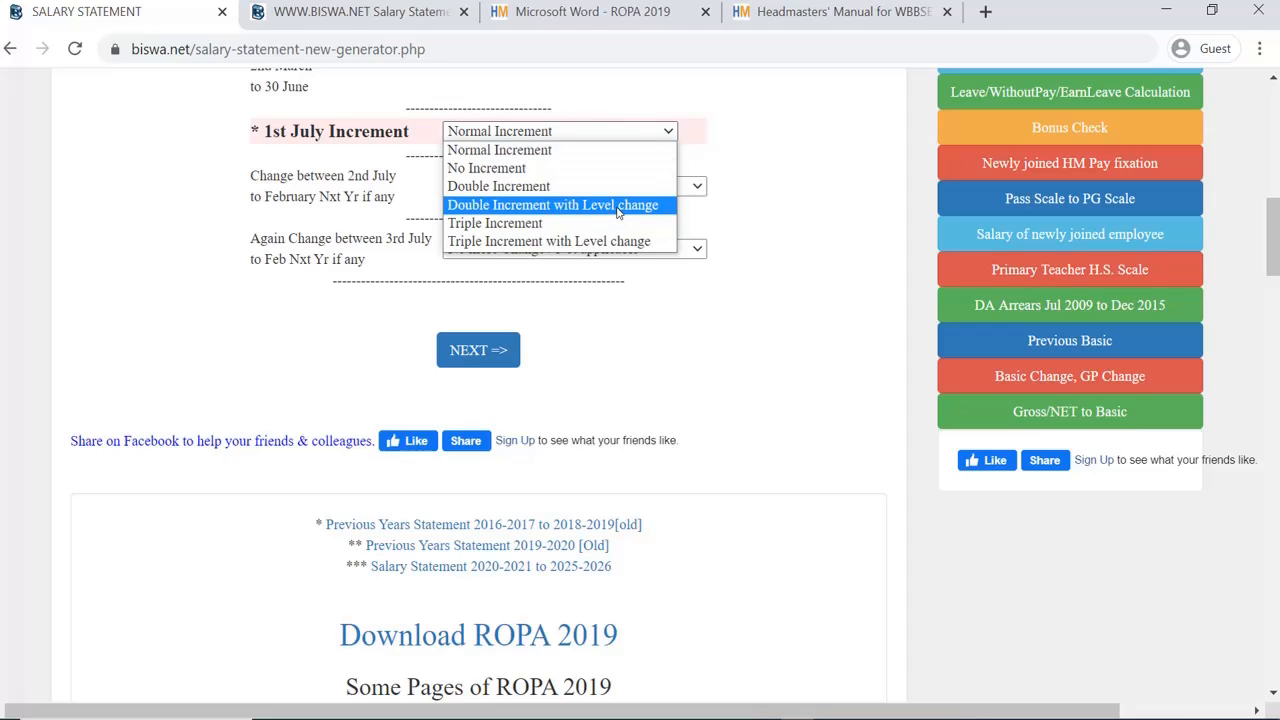
click(173, 145)
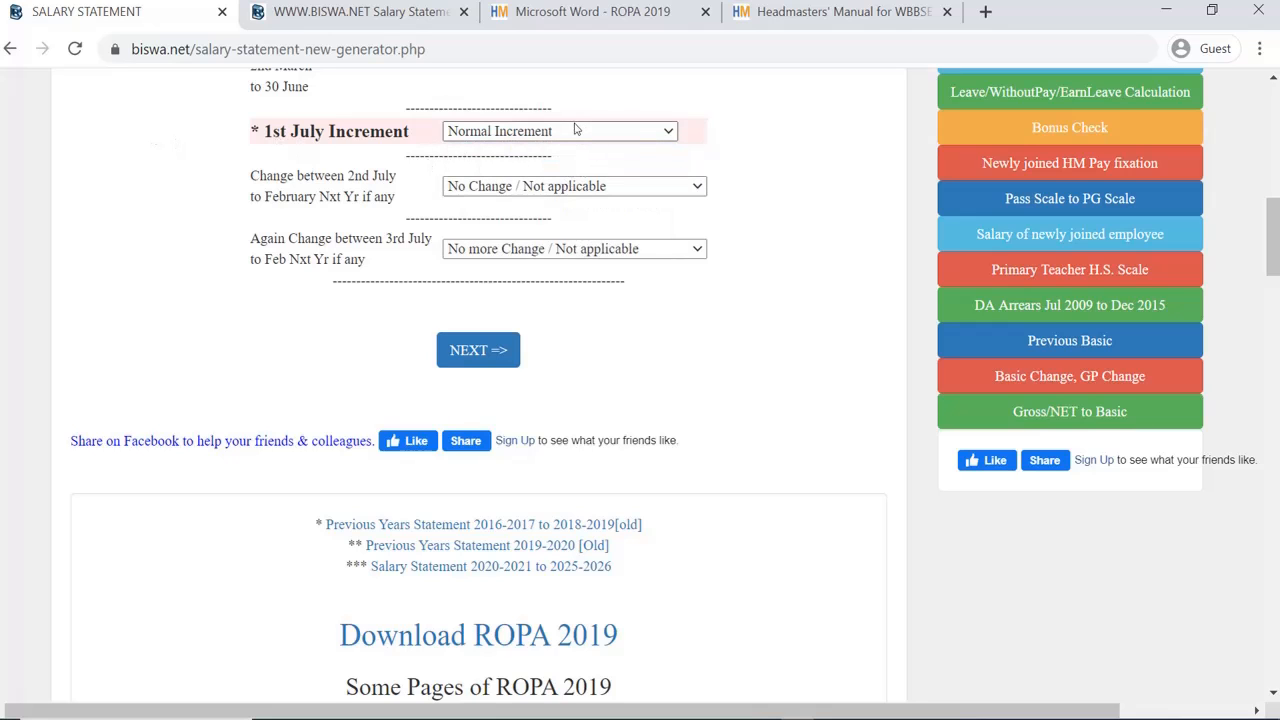
scroll(600, 170, up, 2)
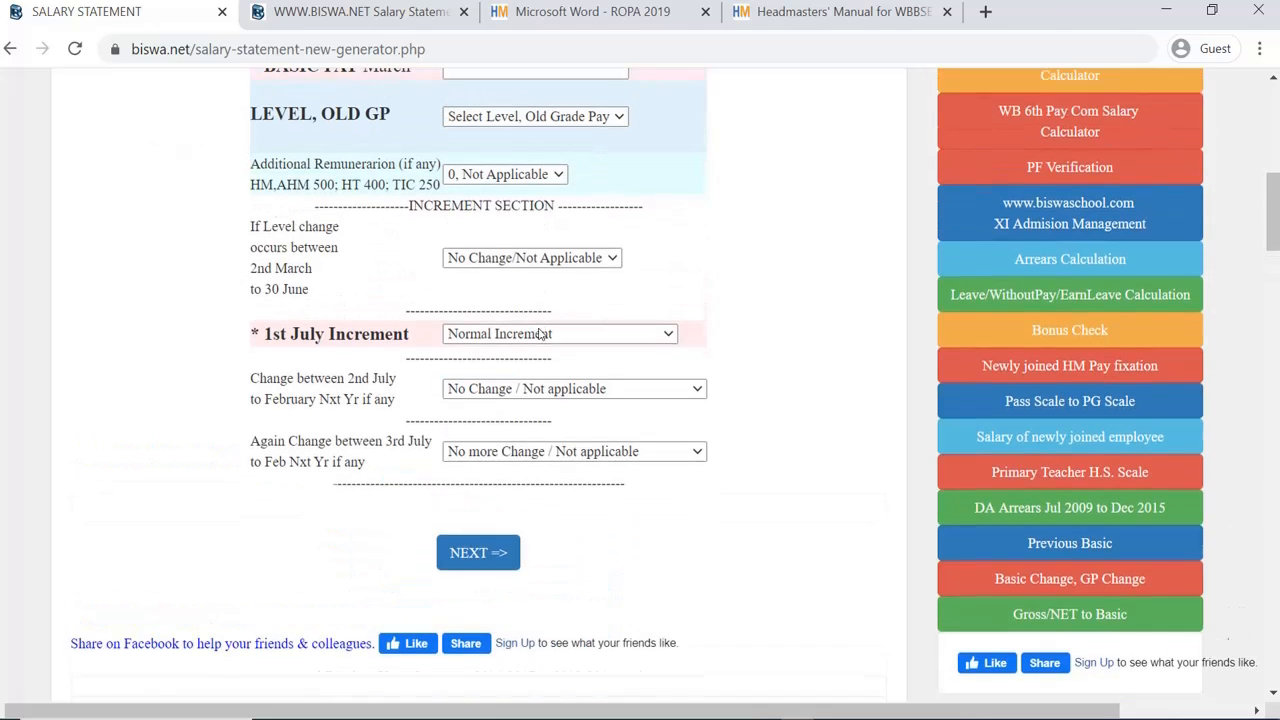
scroll(540, 334, down, 1)
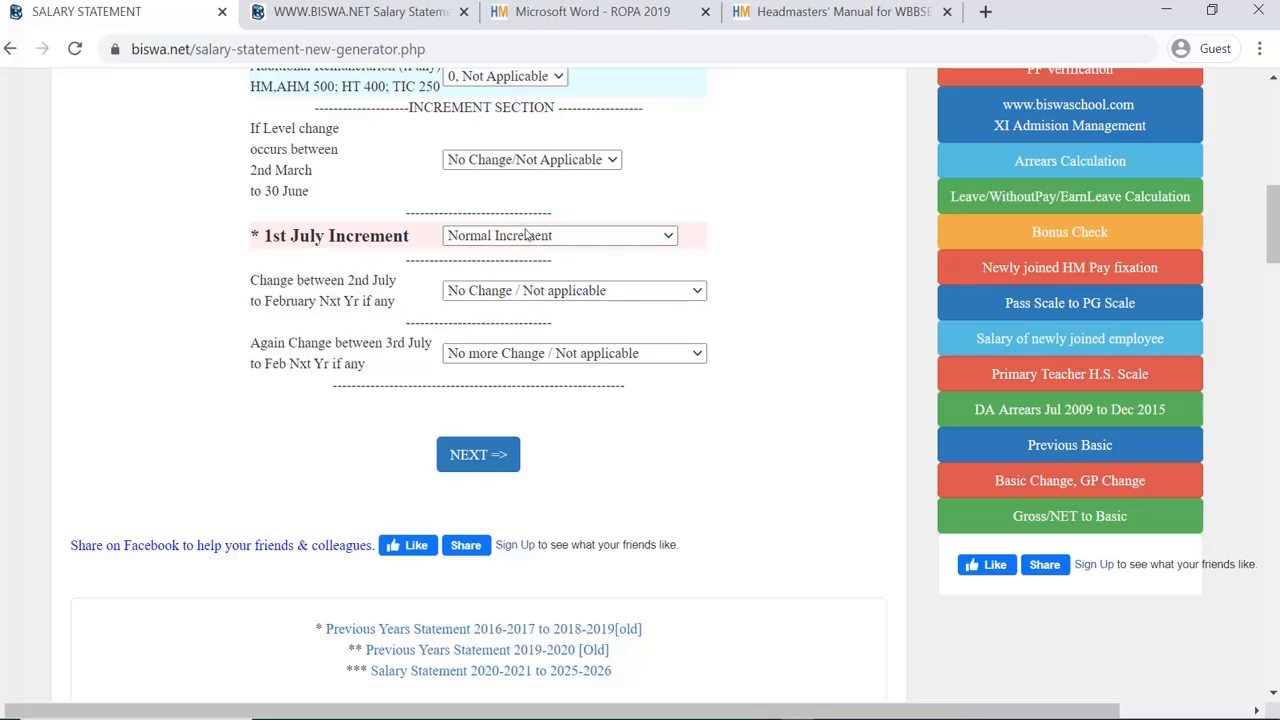
scroll(528, 240, down, 1)
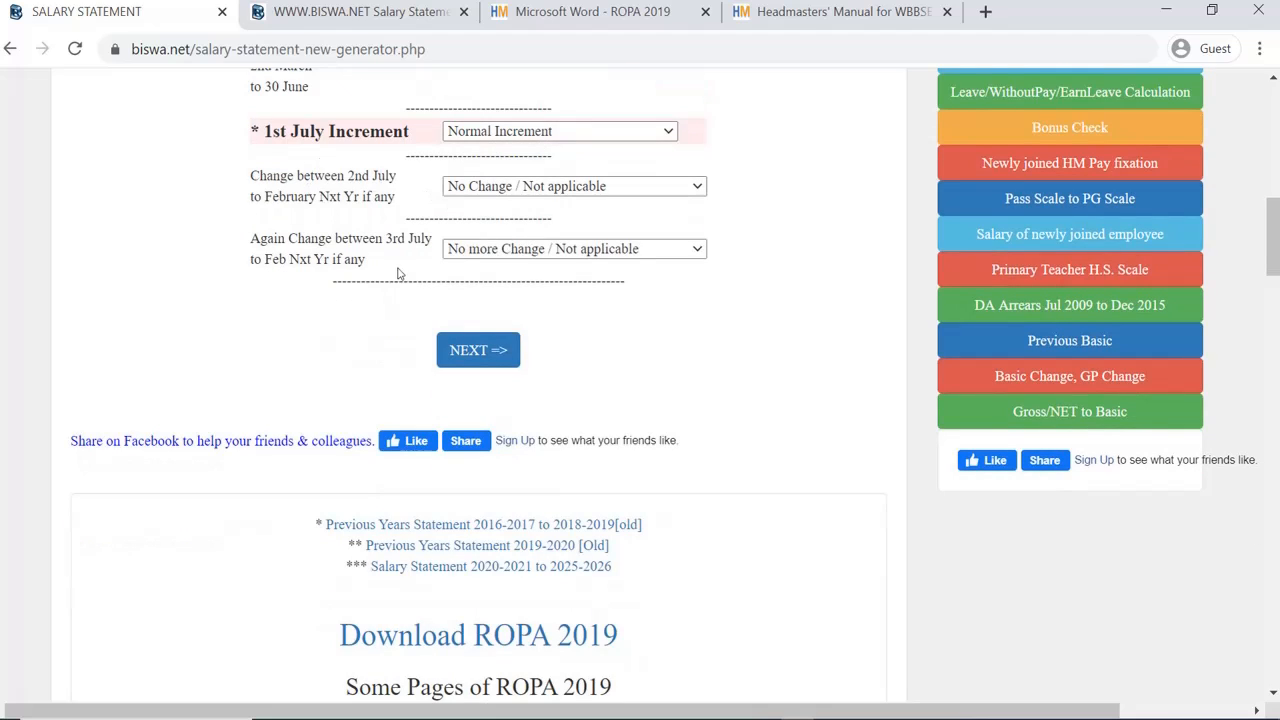
click(577, 190)
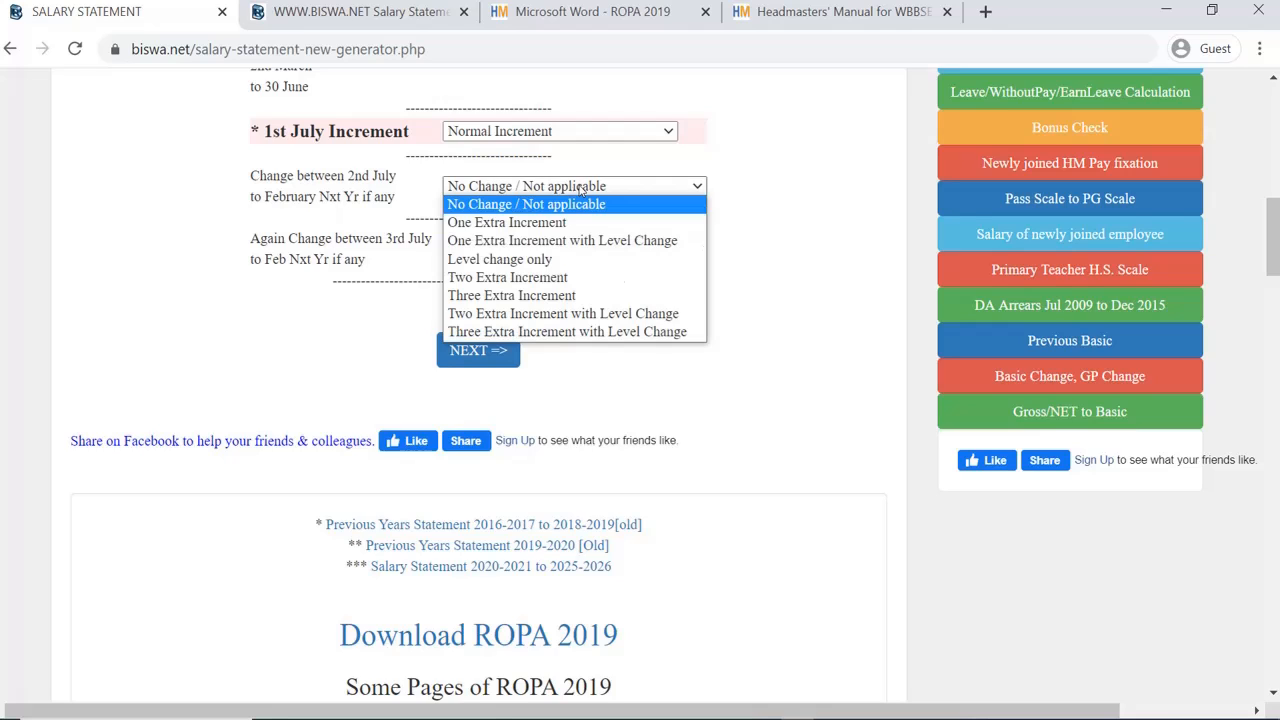
click(580, 190)
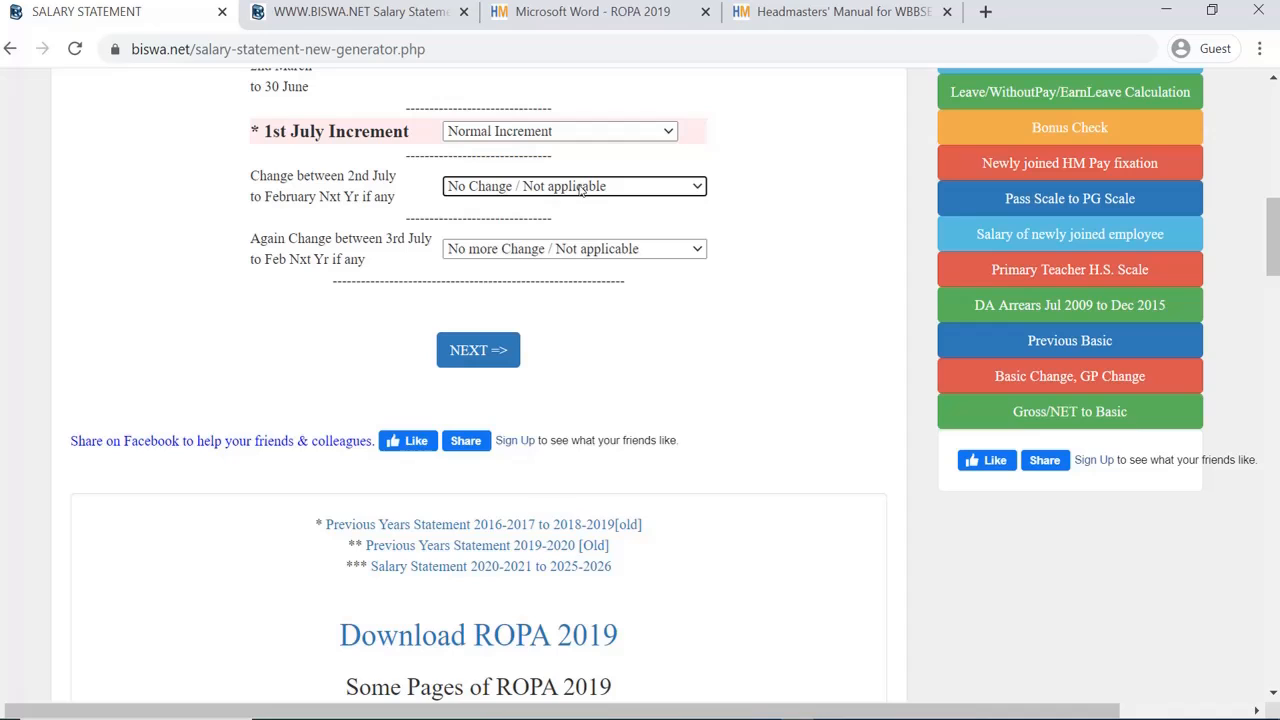
click(580, 190)
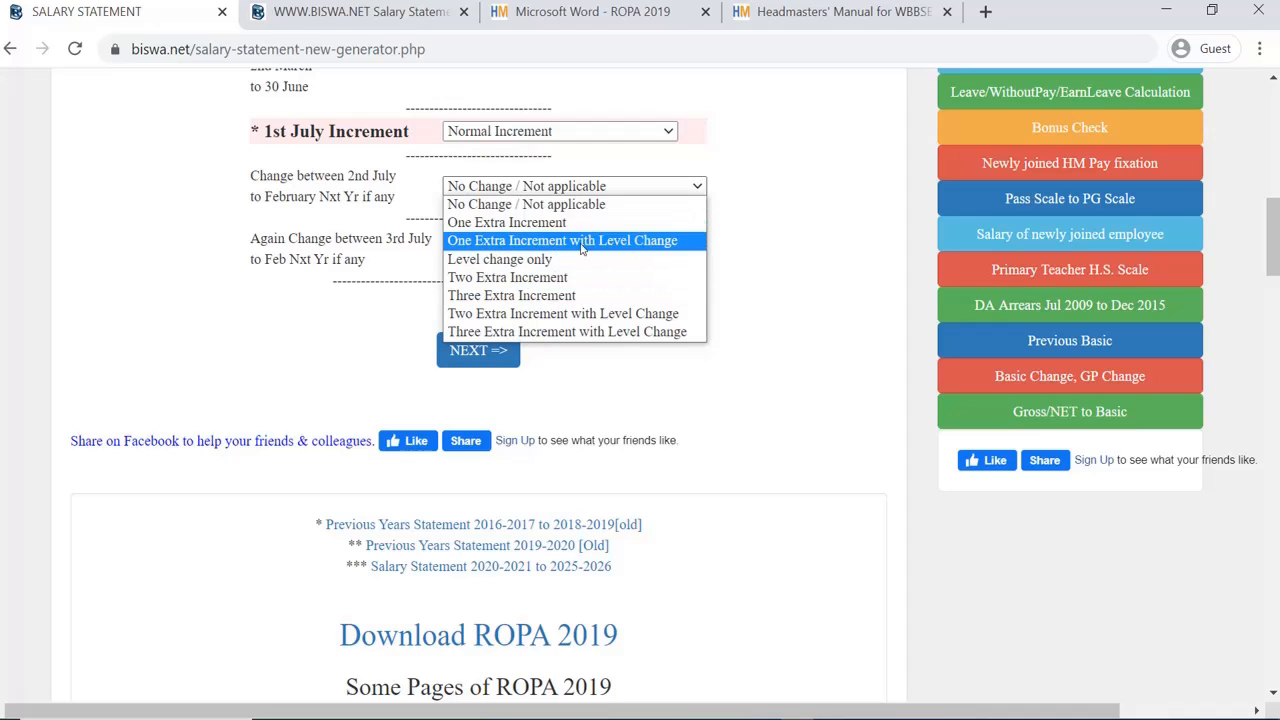
click(742, 161)
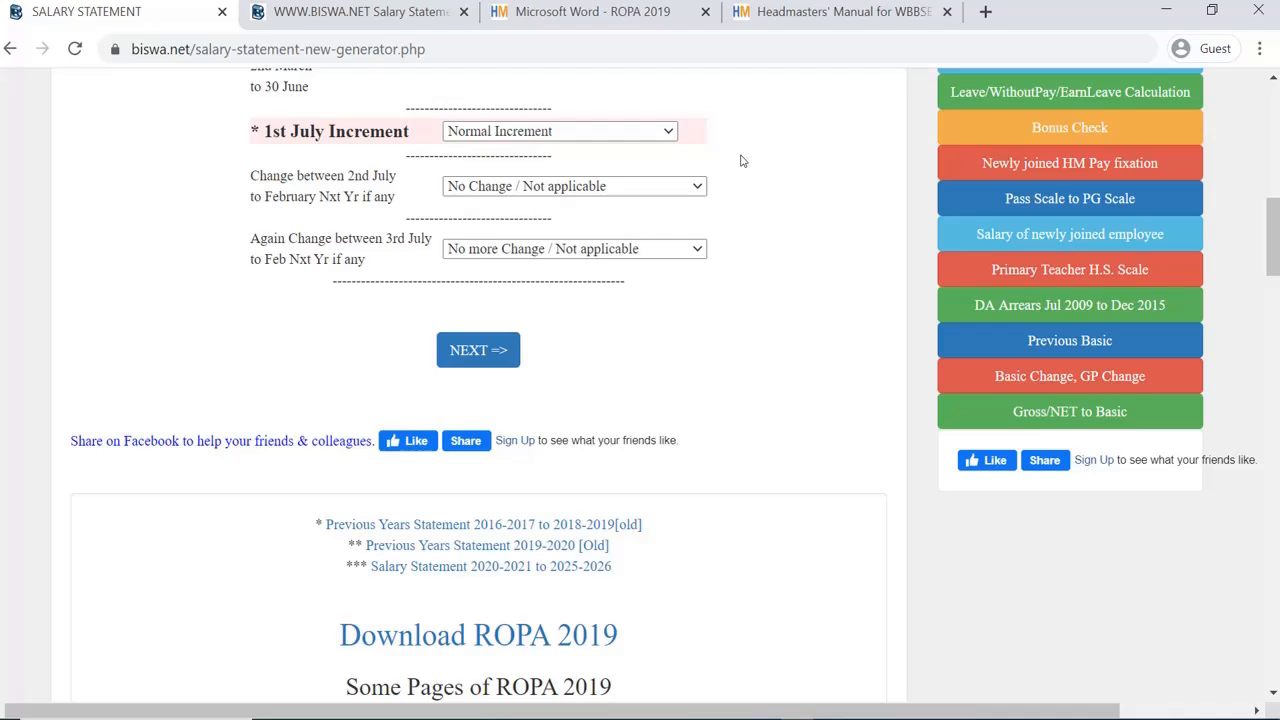
click(682, 186)
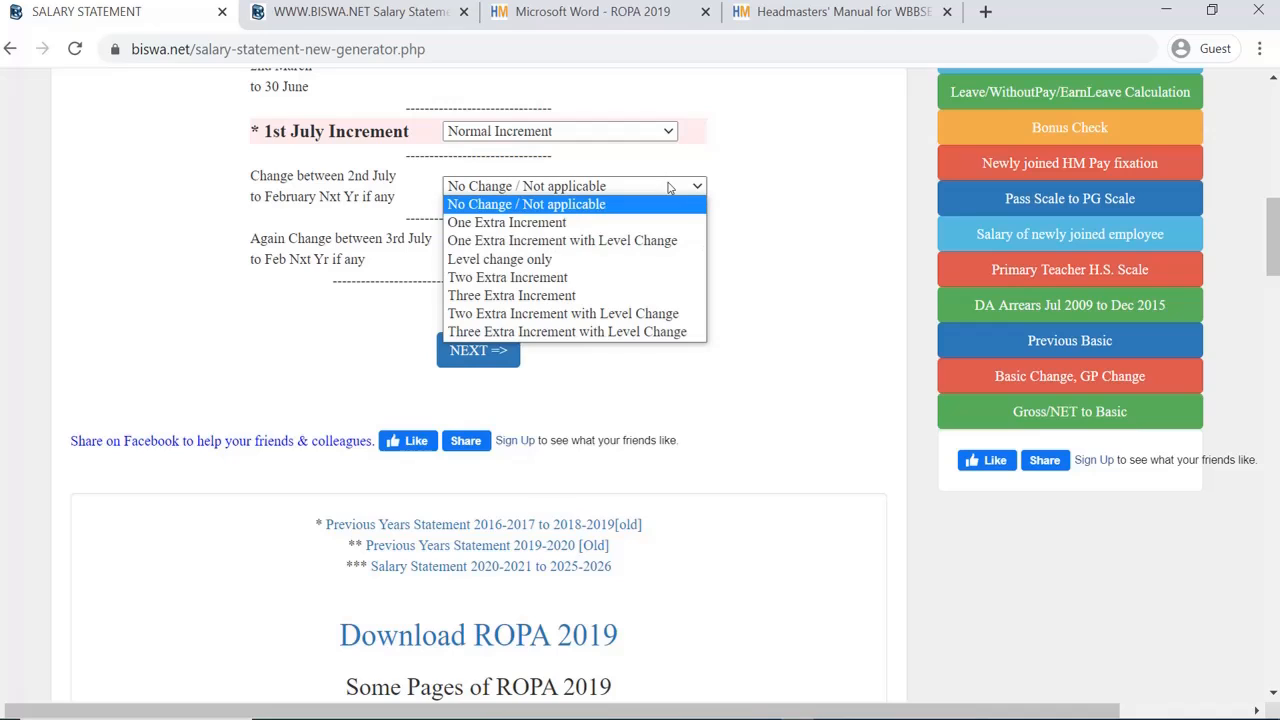
click(757, 177)
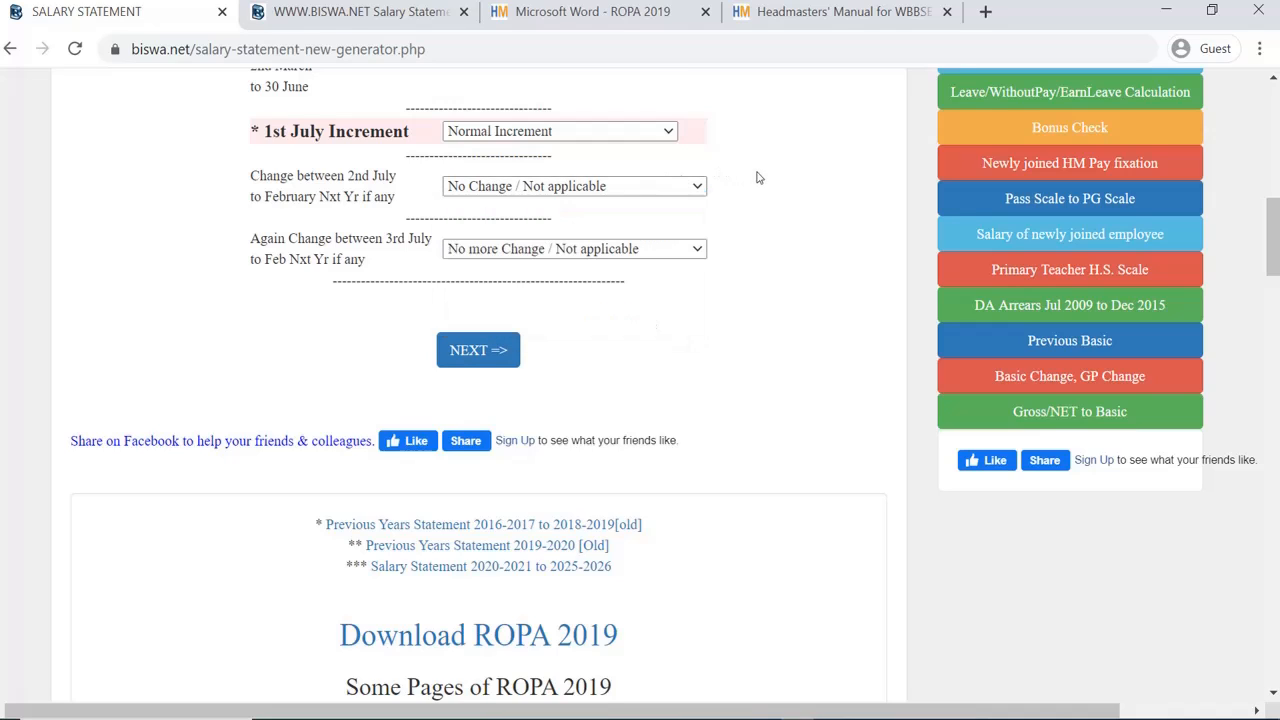
click(695, 187)
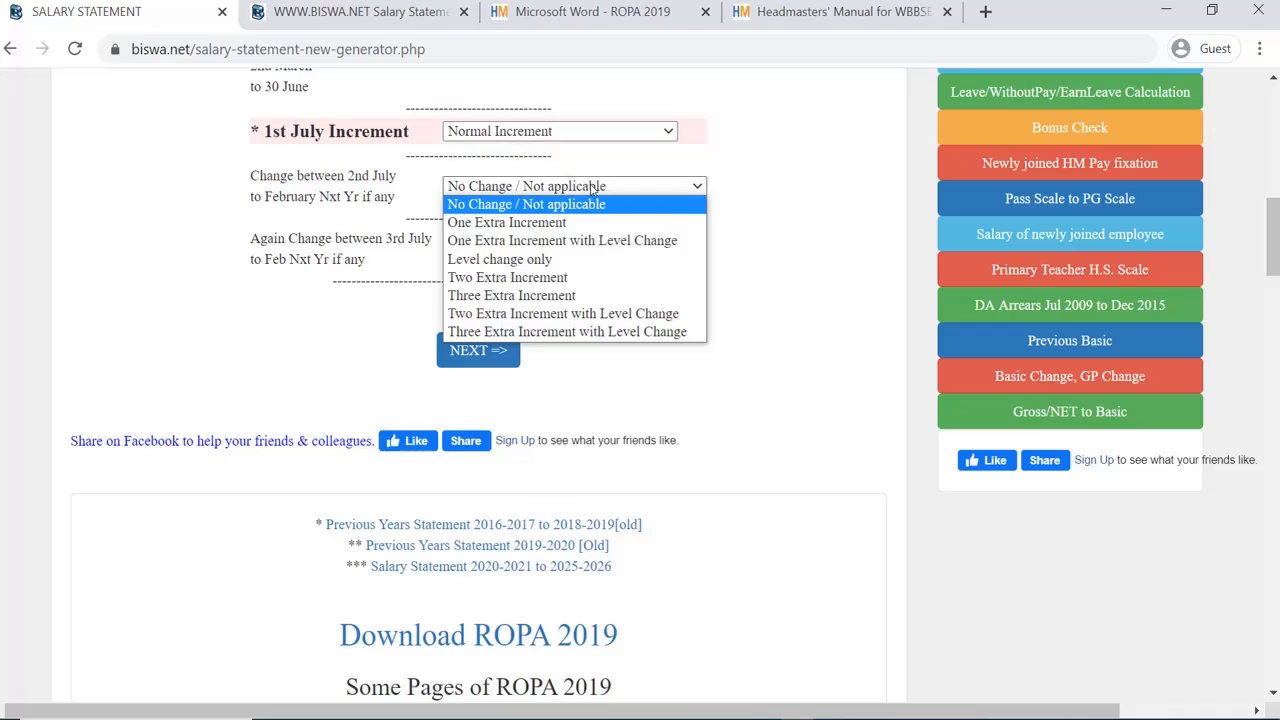
click(836, 184)
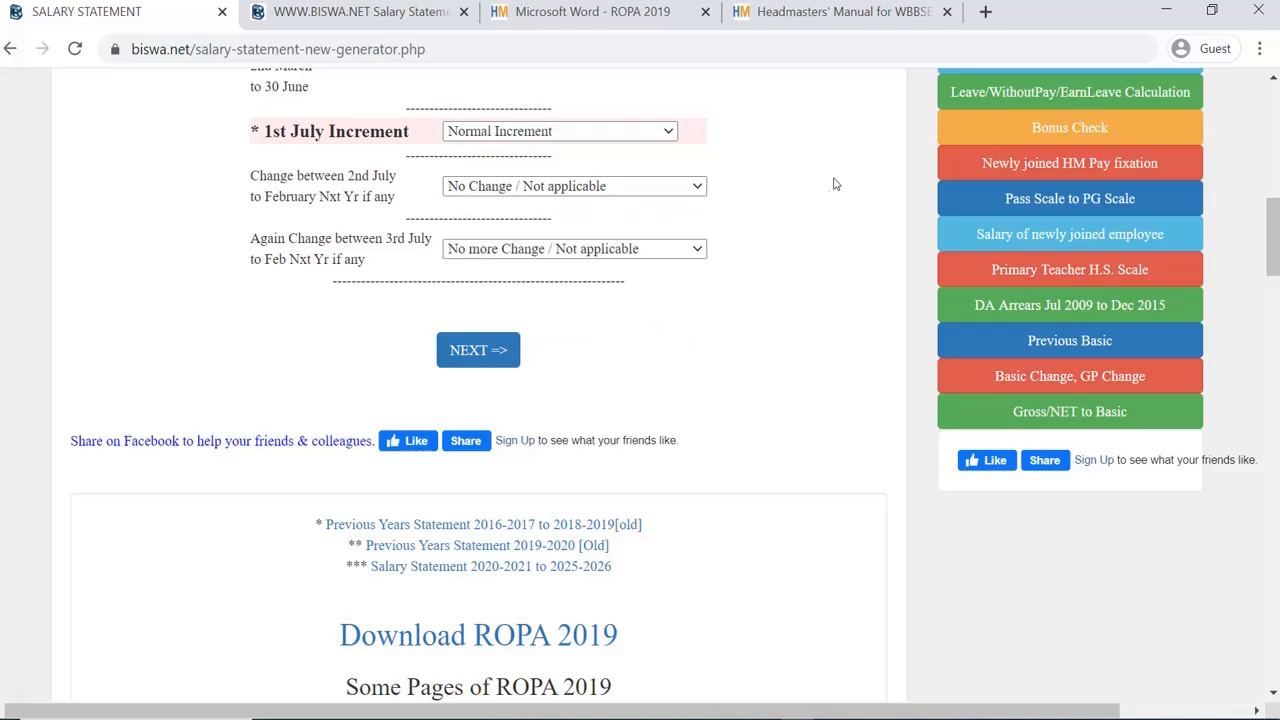
click(692, 188)
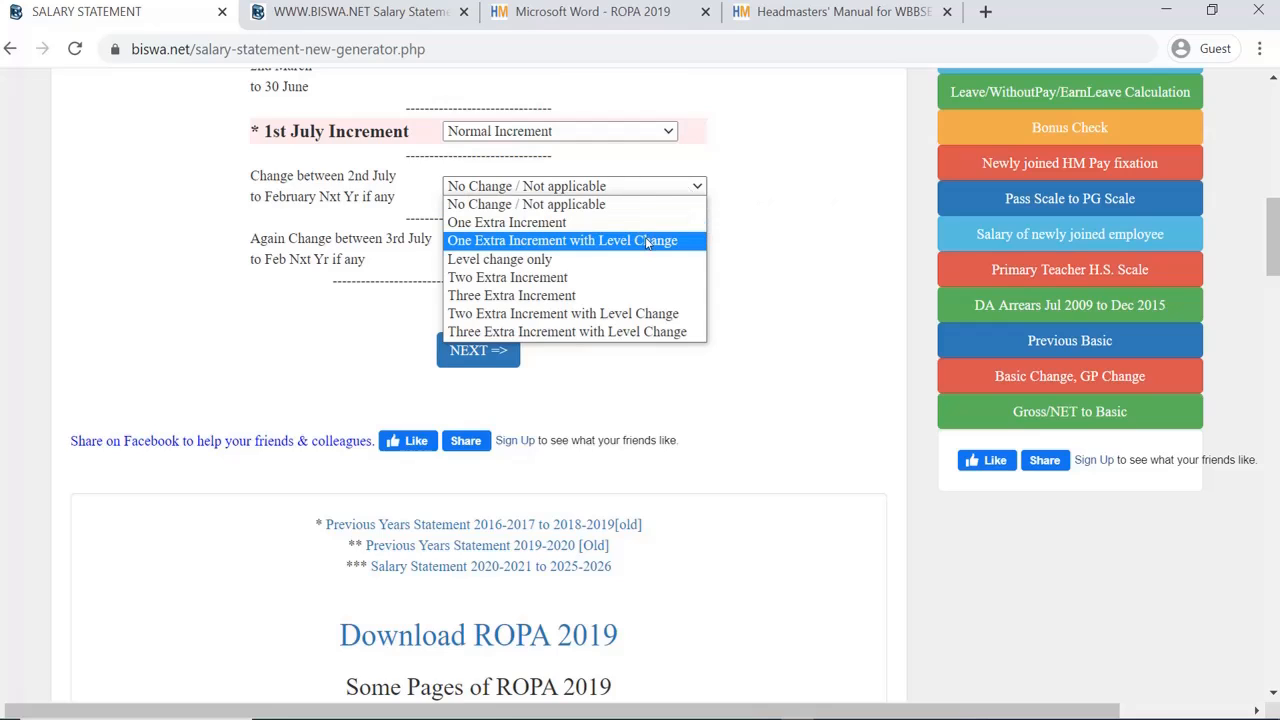
click(798, 169)
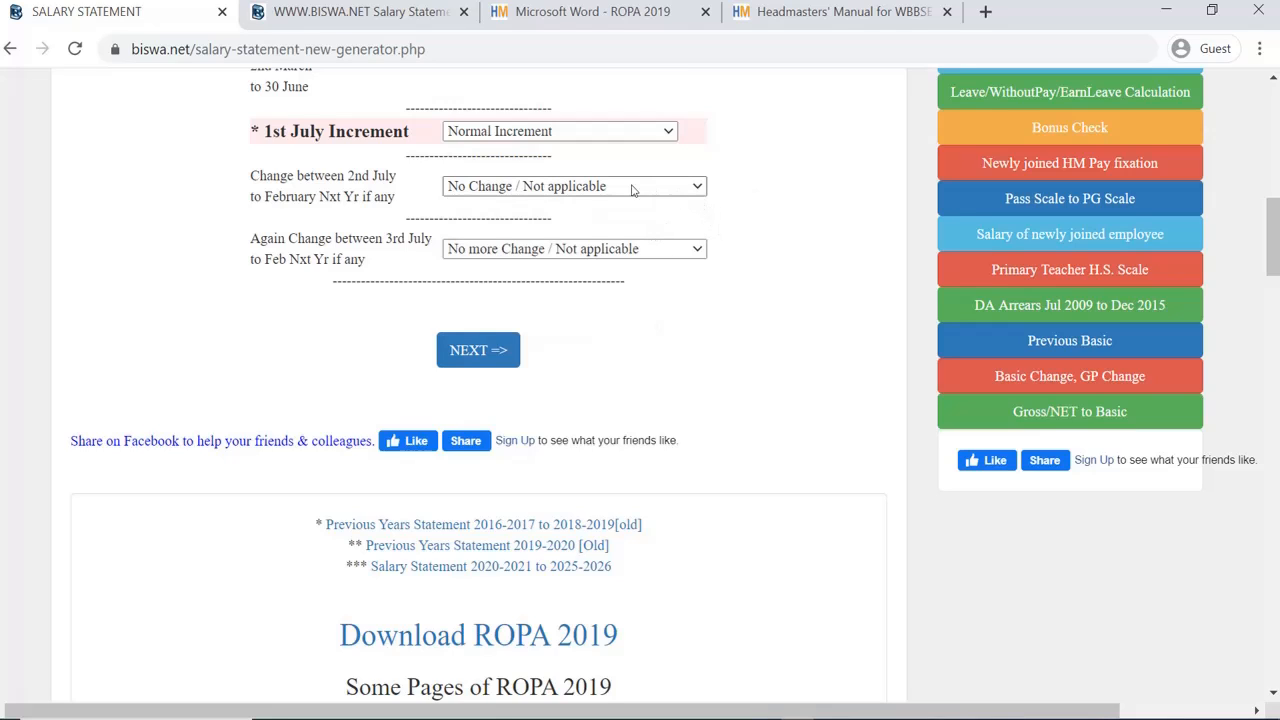
click(632, 188)
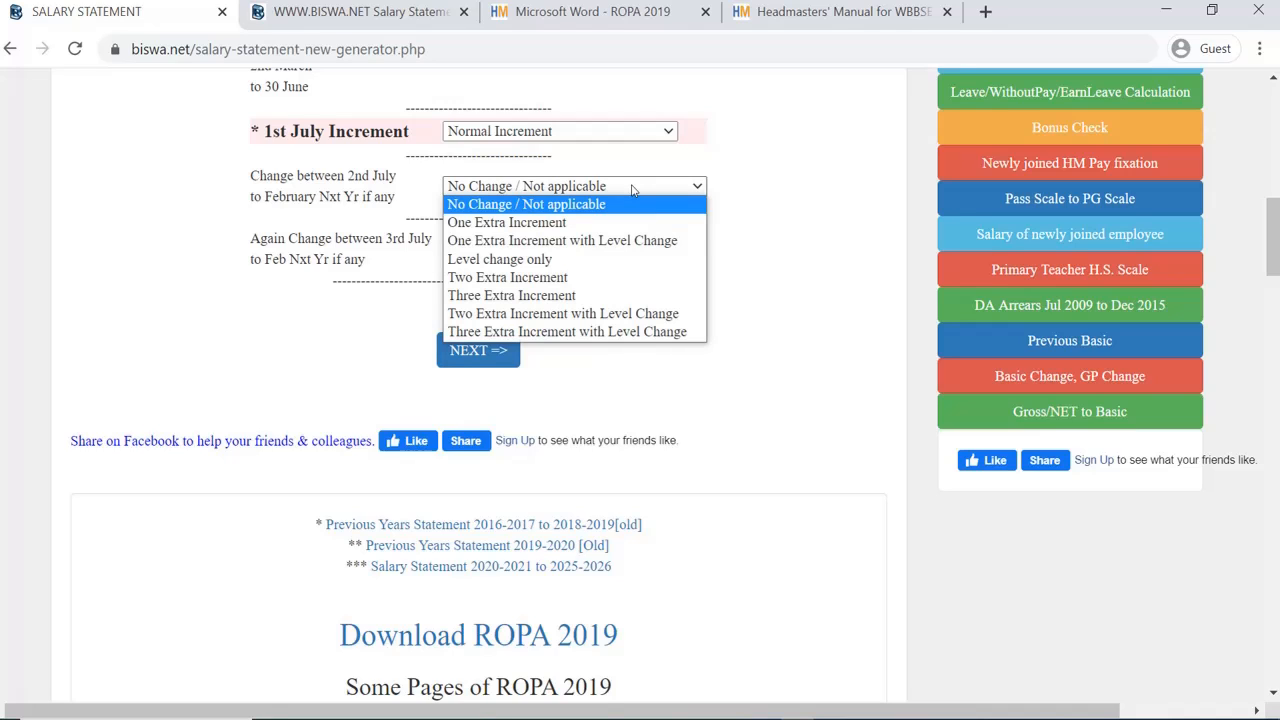
click(632, 188)
click(632, 188)
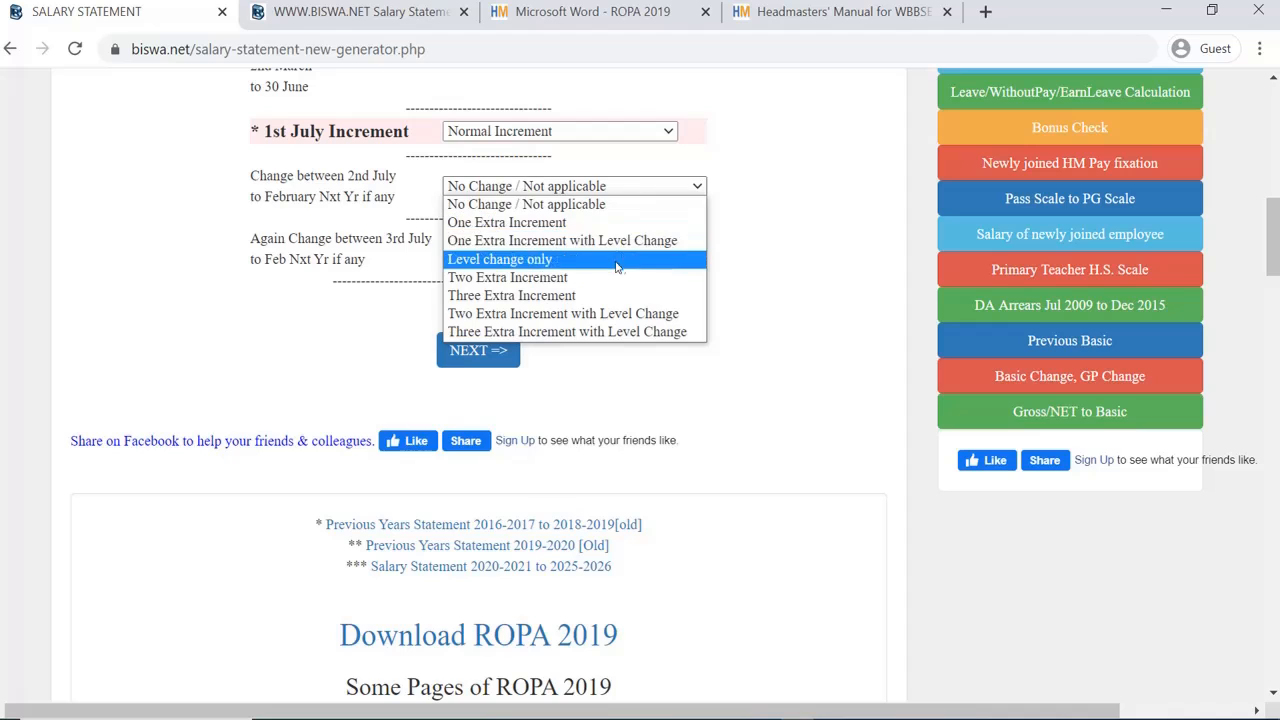
click(795, 152)
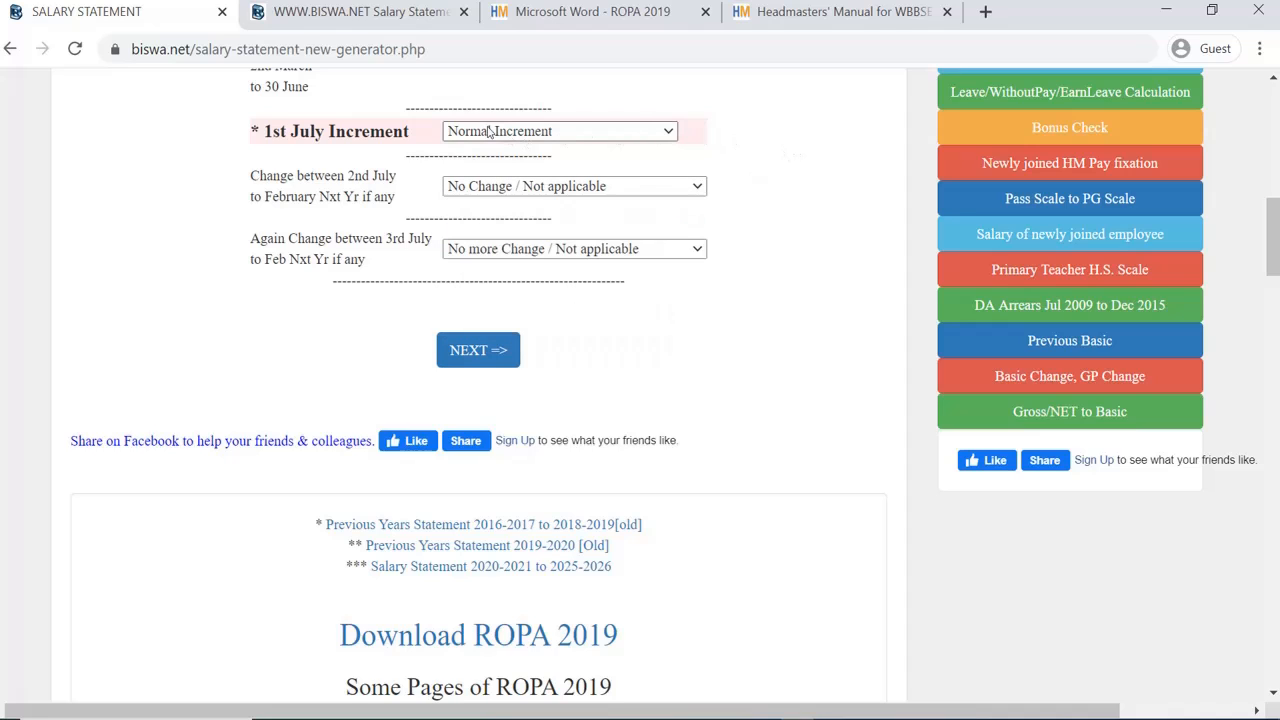
Step: Keep the change after 3rd July at 'No more Change / Not applicable'
scroll(685, 160, up, 1)
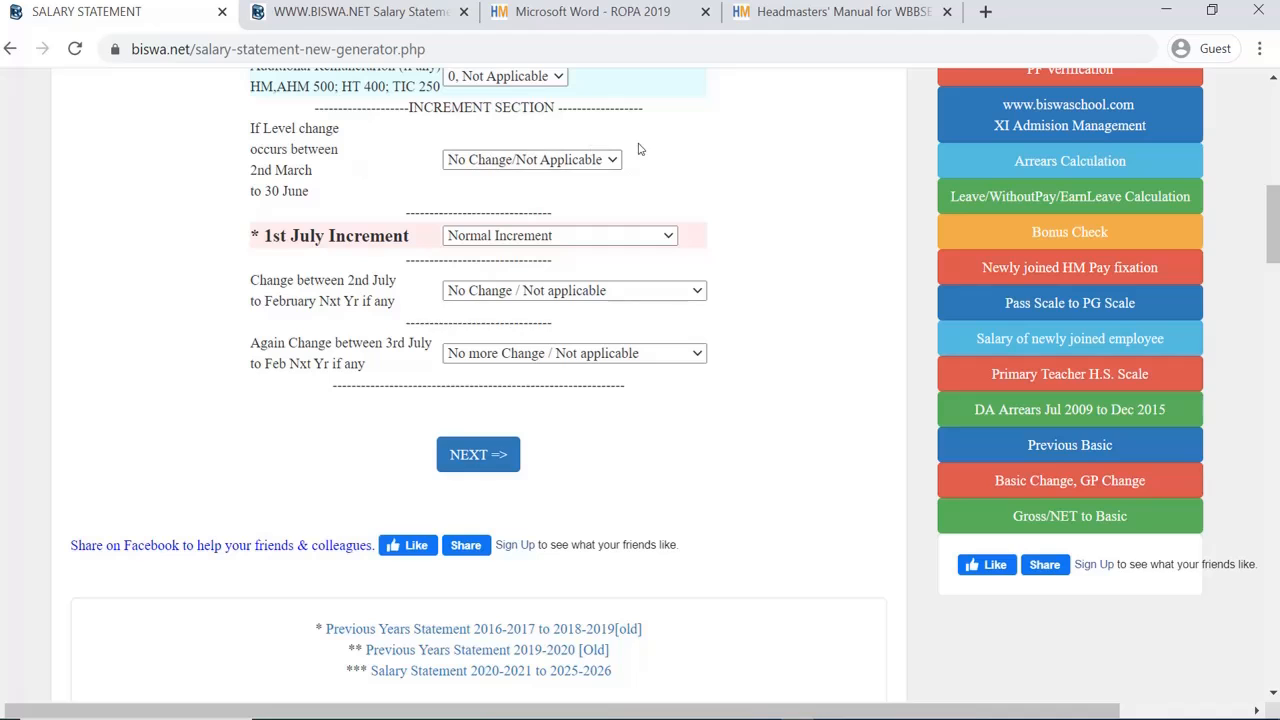
scroll(553, 198, down, 1)
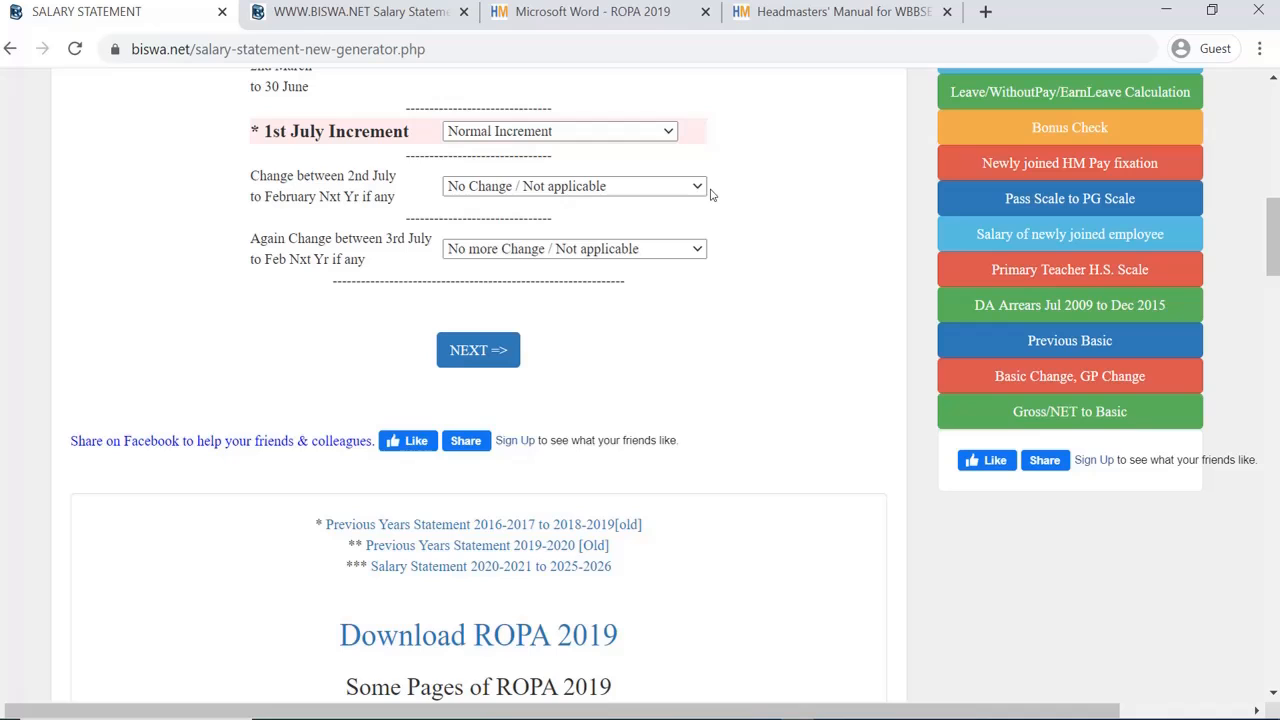
scroll(712, 195, down, 1)
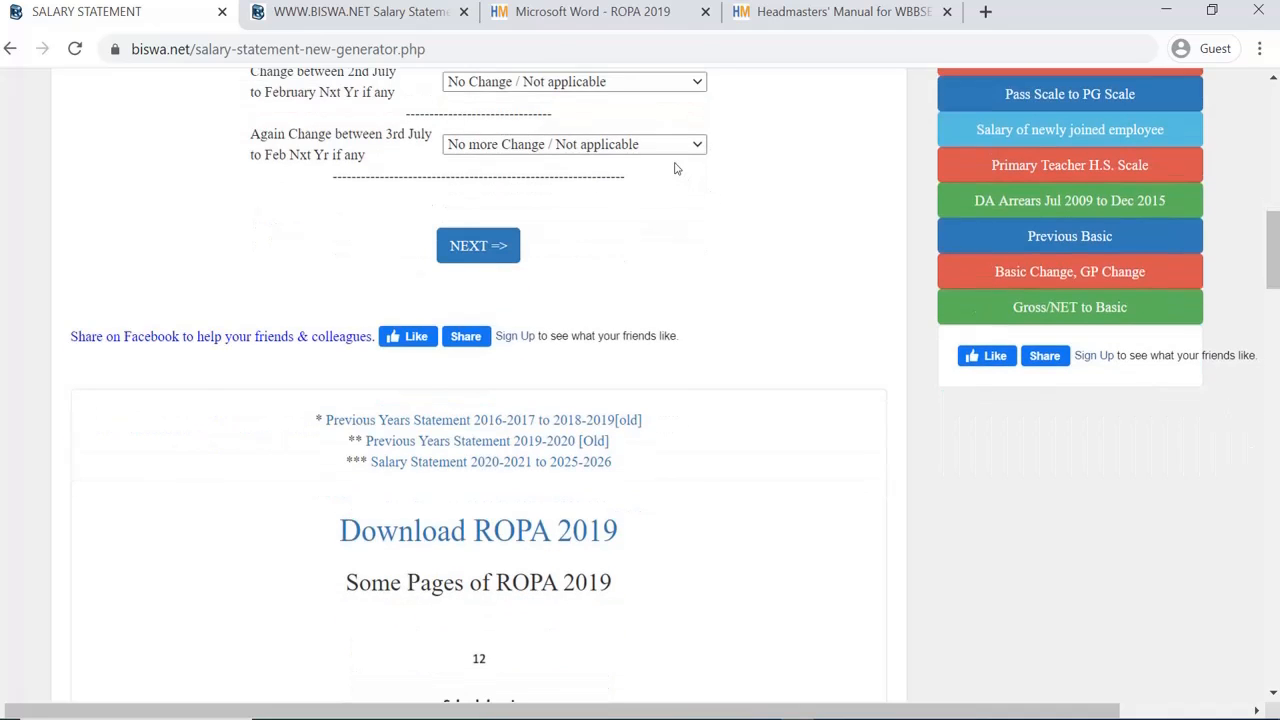
scroll(674, 166, up, 1)
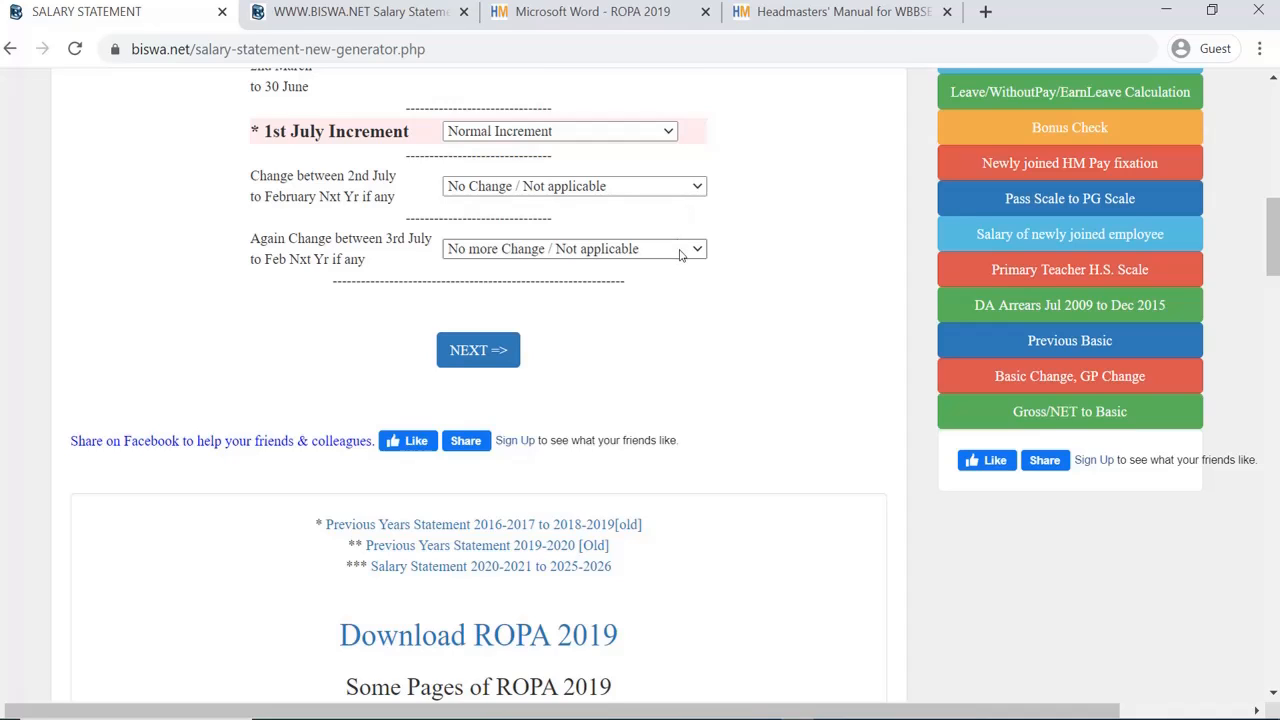
click(679, 254)
click(679, 254)
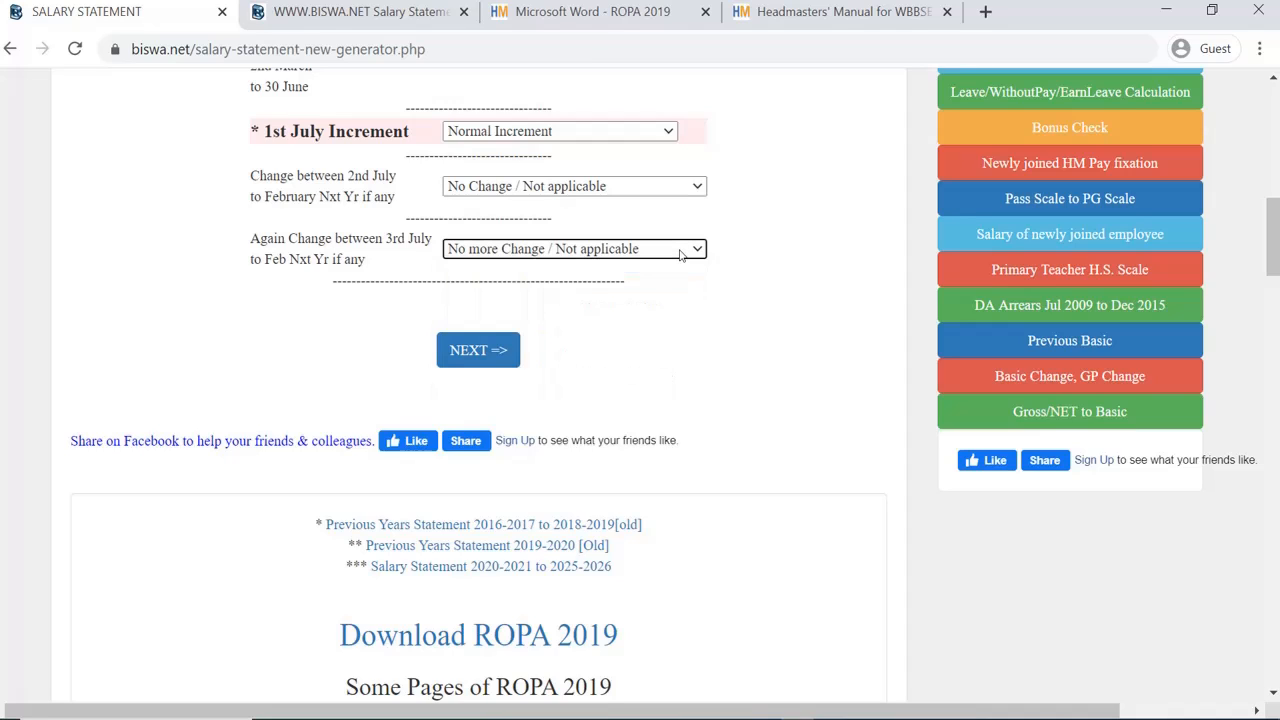
click(679, 254)
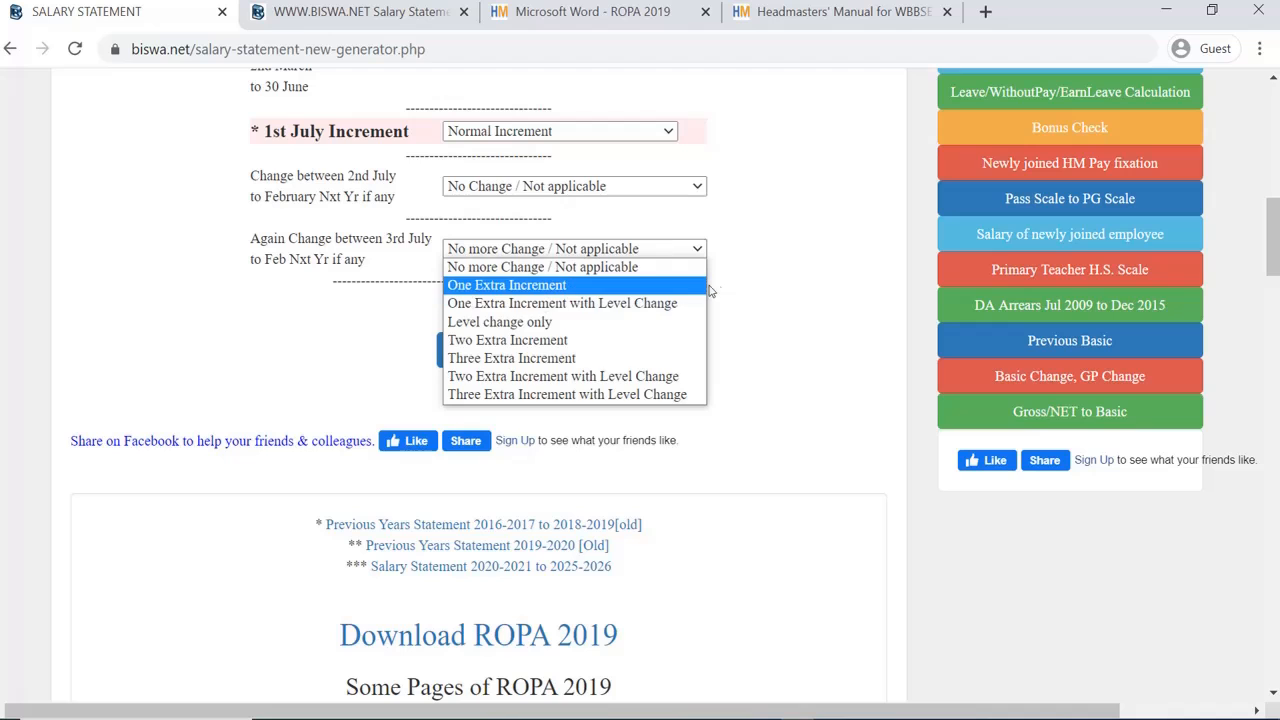
click(808, 178)
scroll(803, 184, up, 2)
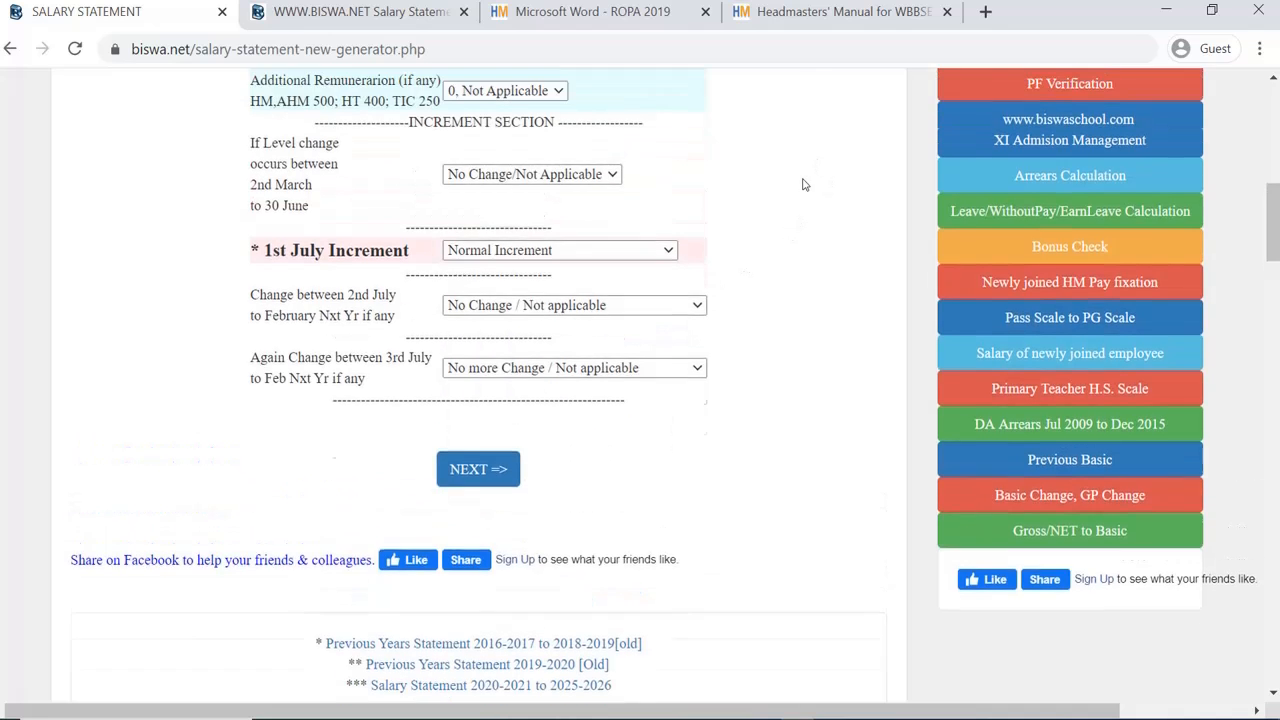
scroll(766, 220, down, 1)
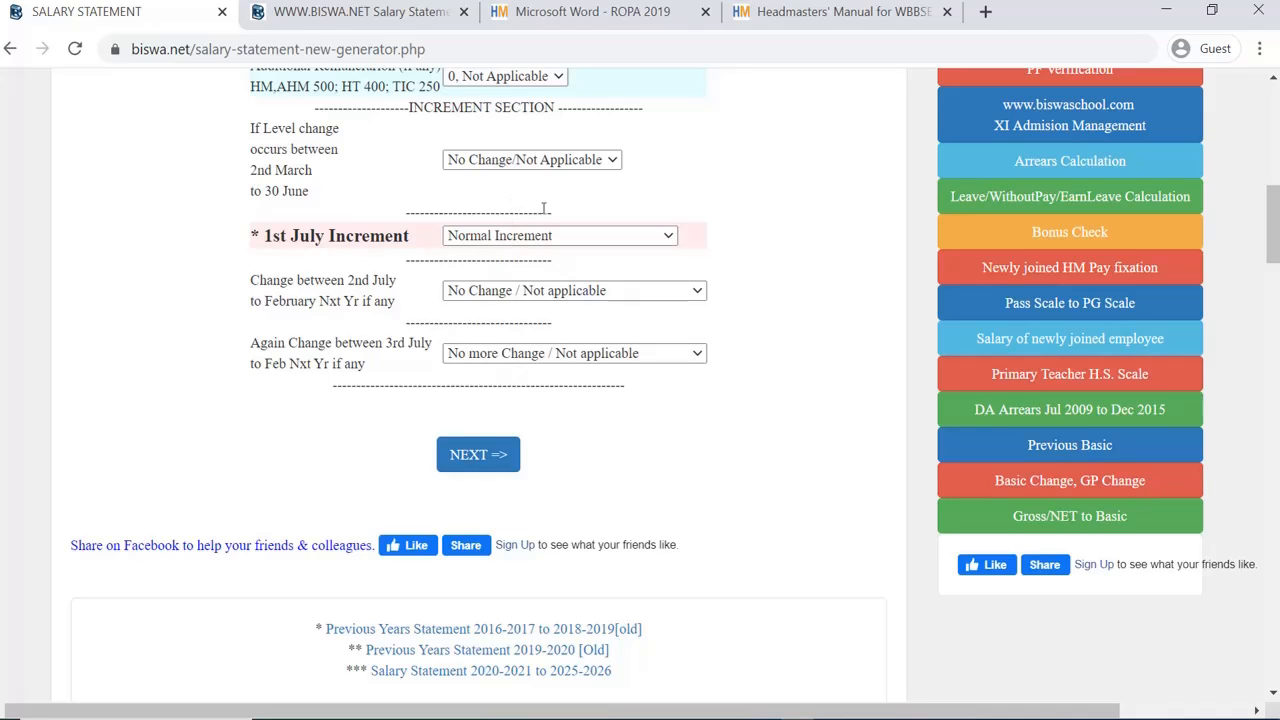
scroll(543, 208, down, 1)
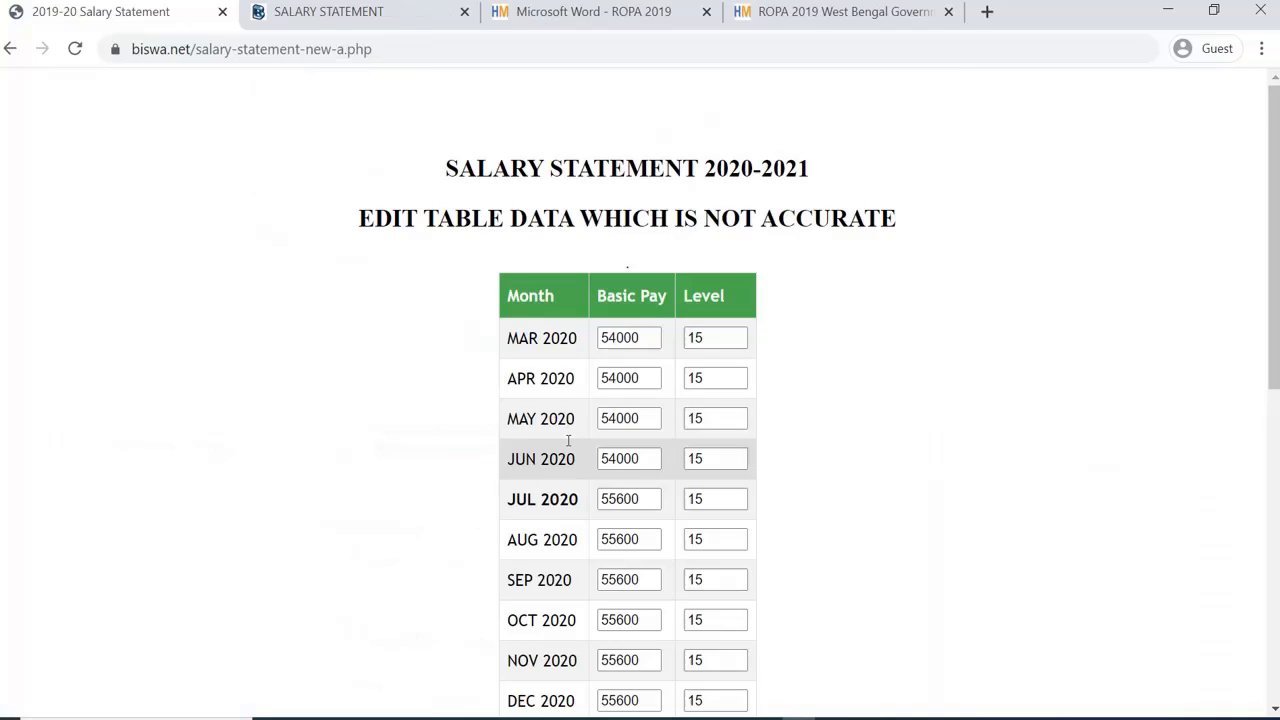
scroll(586, 429, down, 4)
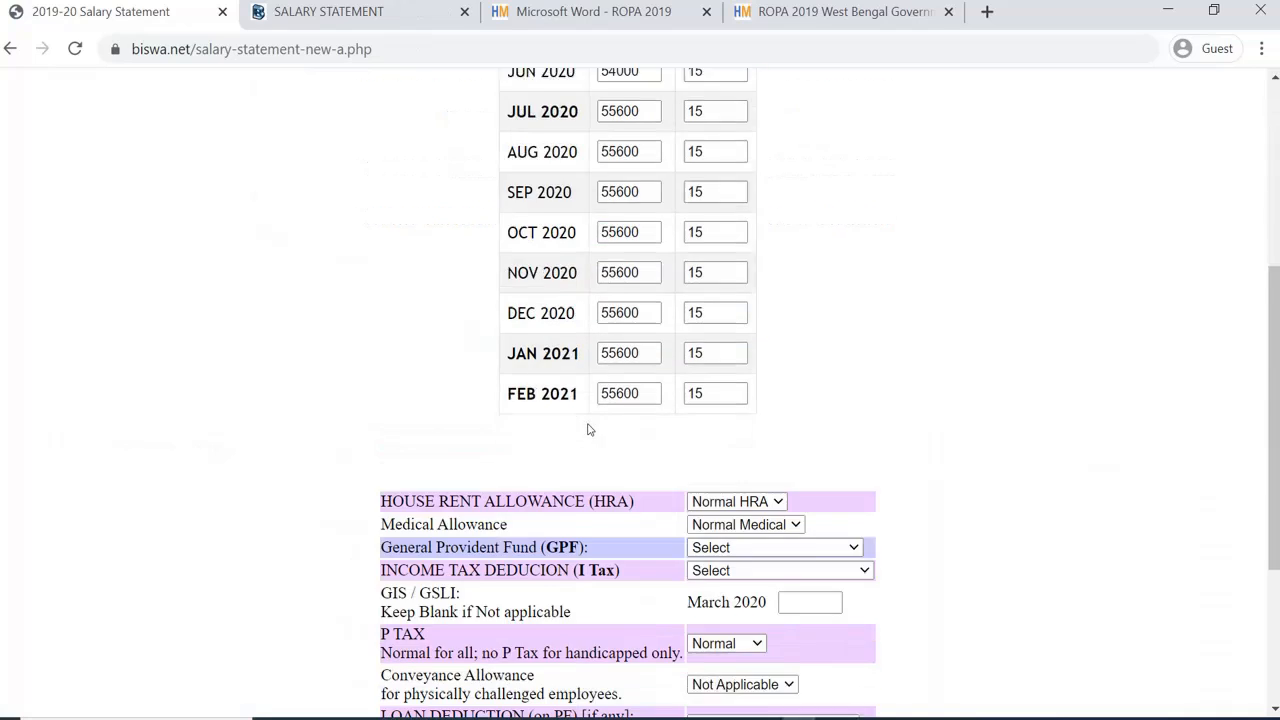
scroll(620, 423, up, 2)
scroll(620, 423, up, 1)
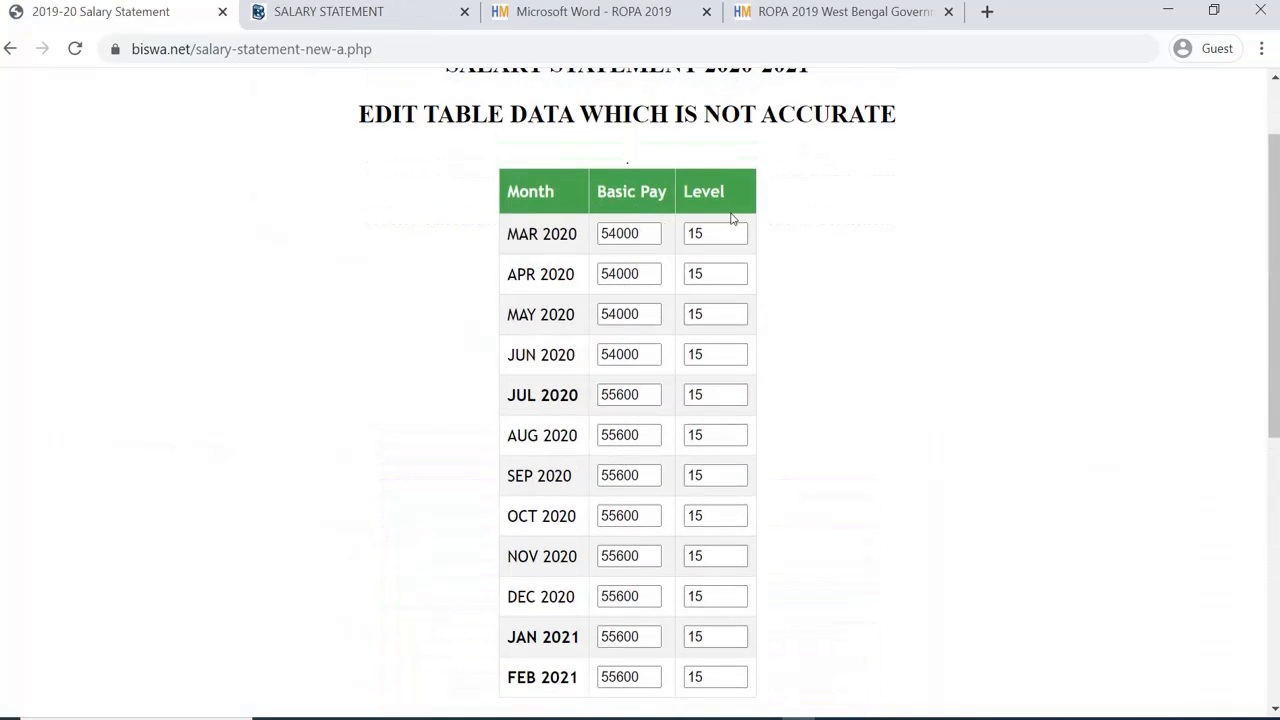
scroll(753, 268, down, 3)
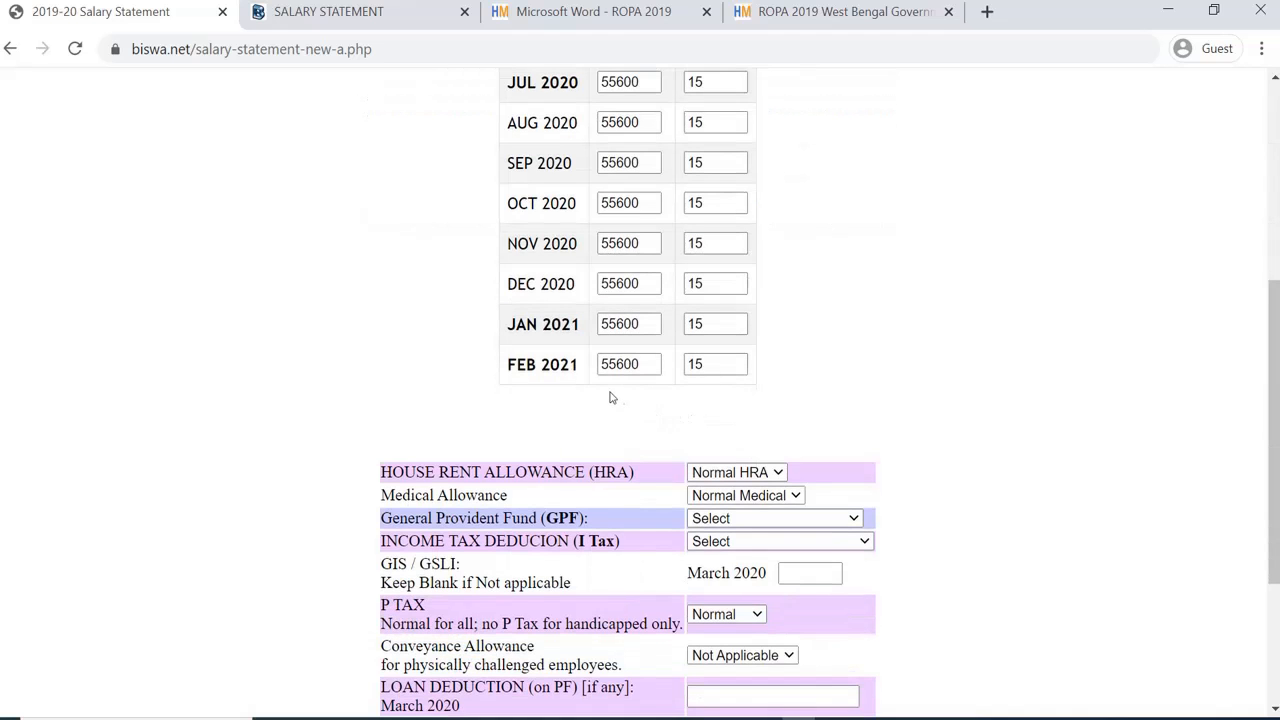
scroll(610, 397, up, 2)
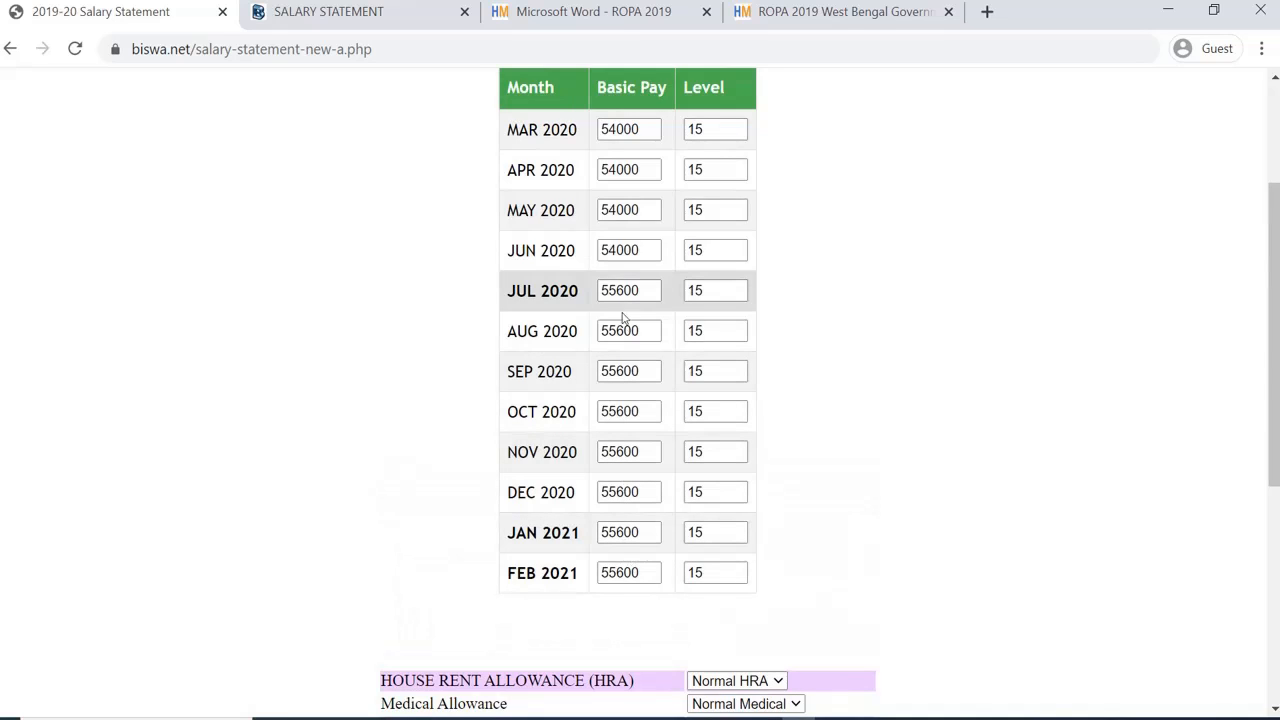
scroll(680, 337, down, 2)
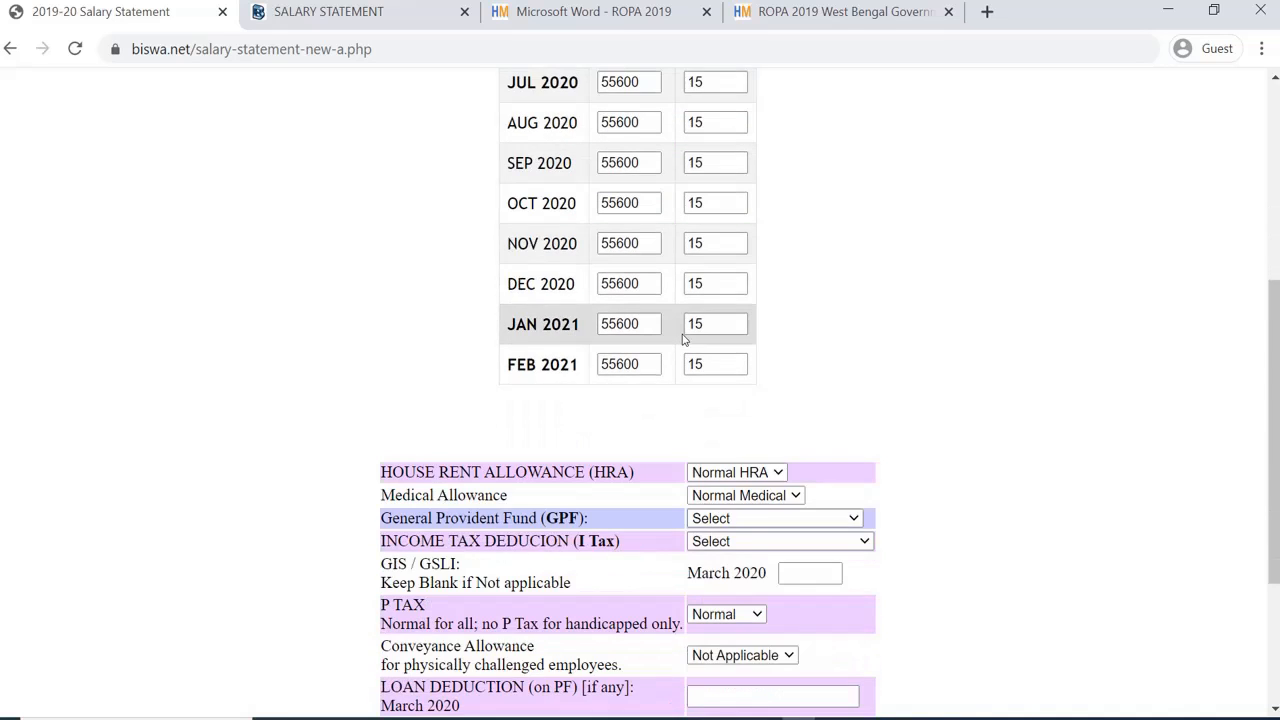
scroll(700, 345, down, 1)
scroll(750, 374, down, 1)
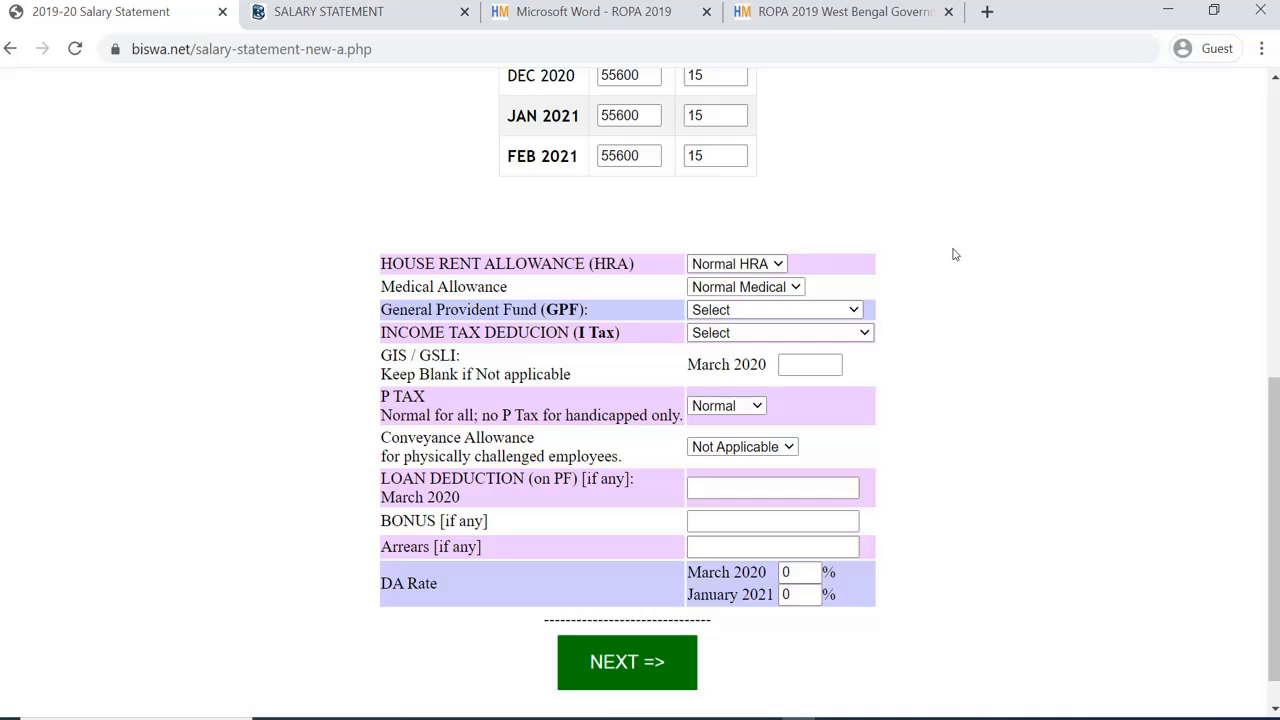
Step: Keep HRA at Normal HRA and the medical allowance at Normal Medical
click(778, 267)
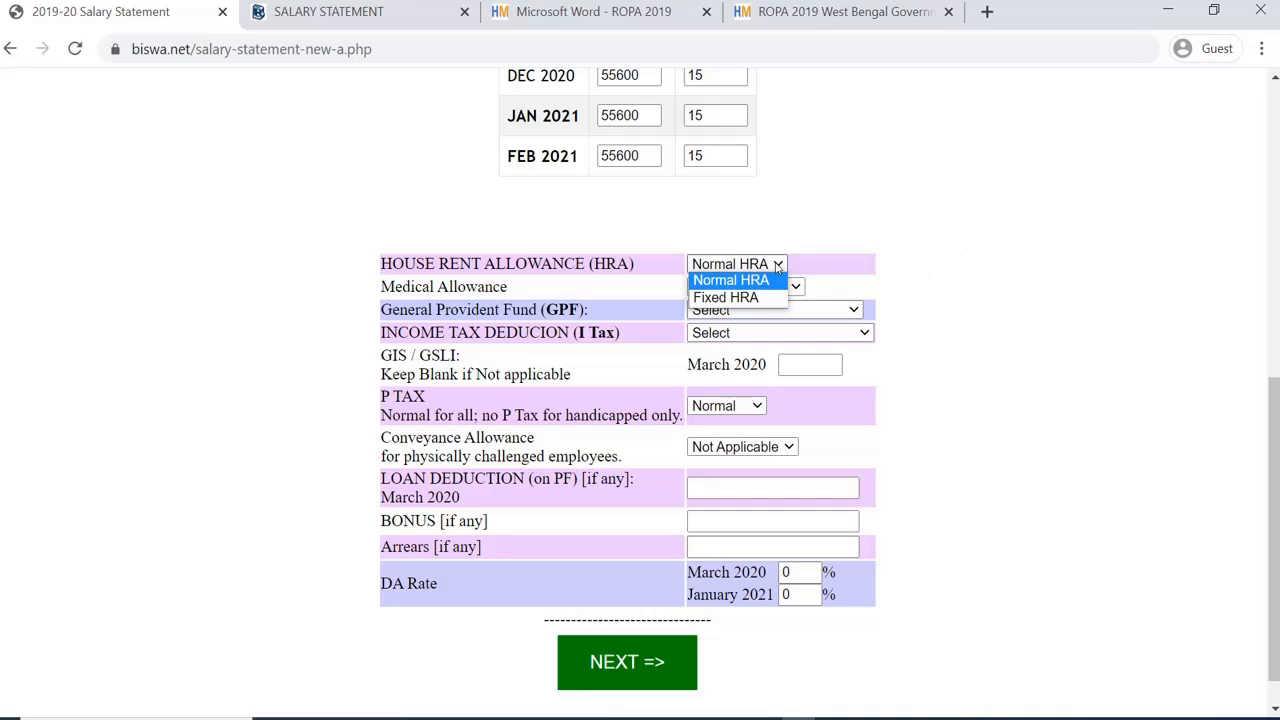
click(766, 297)
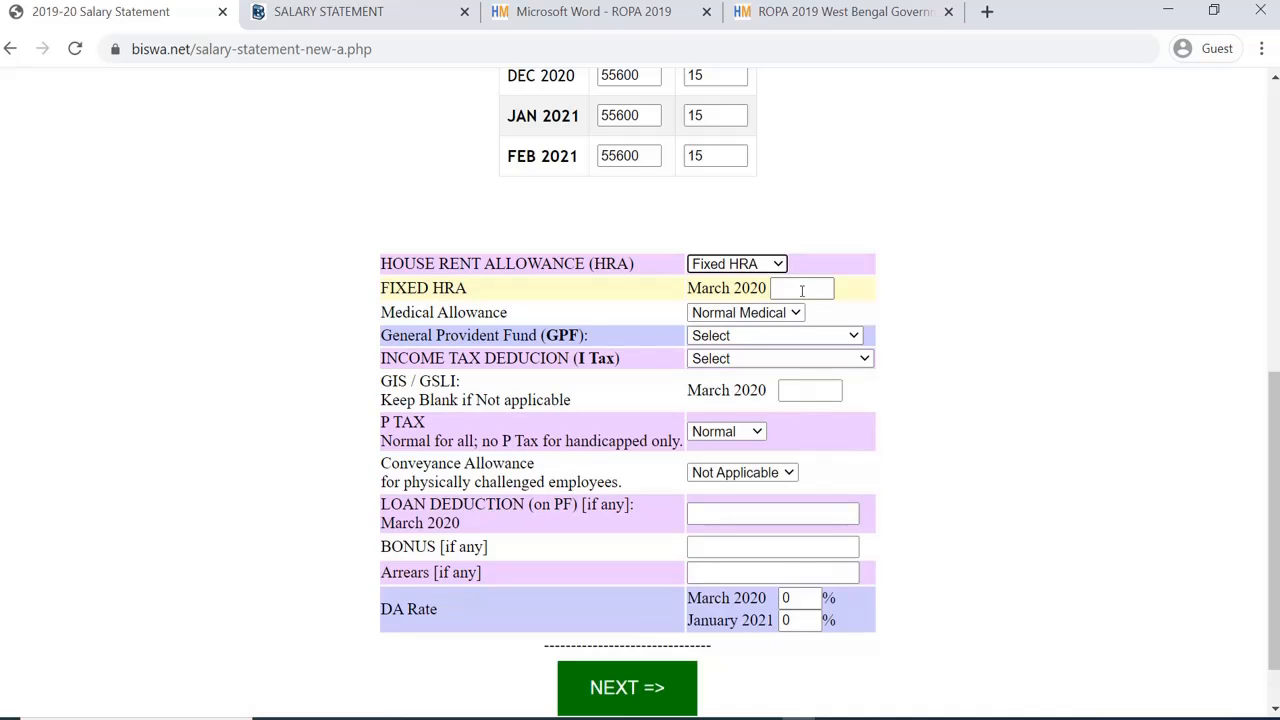
click(801, 291)
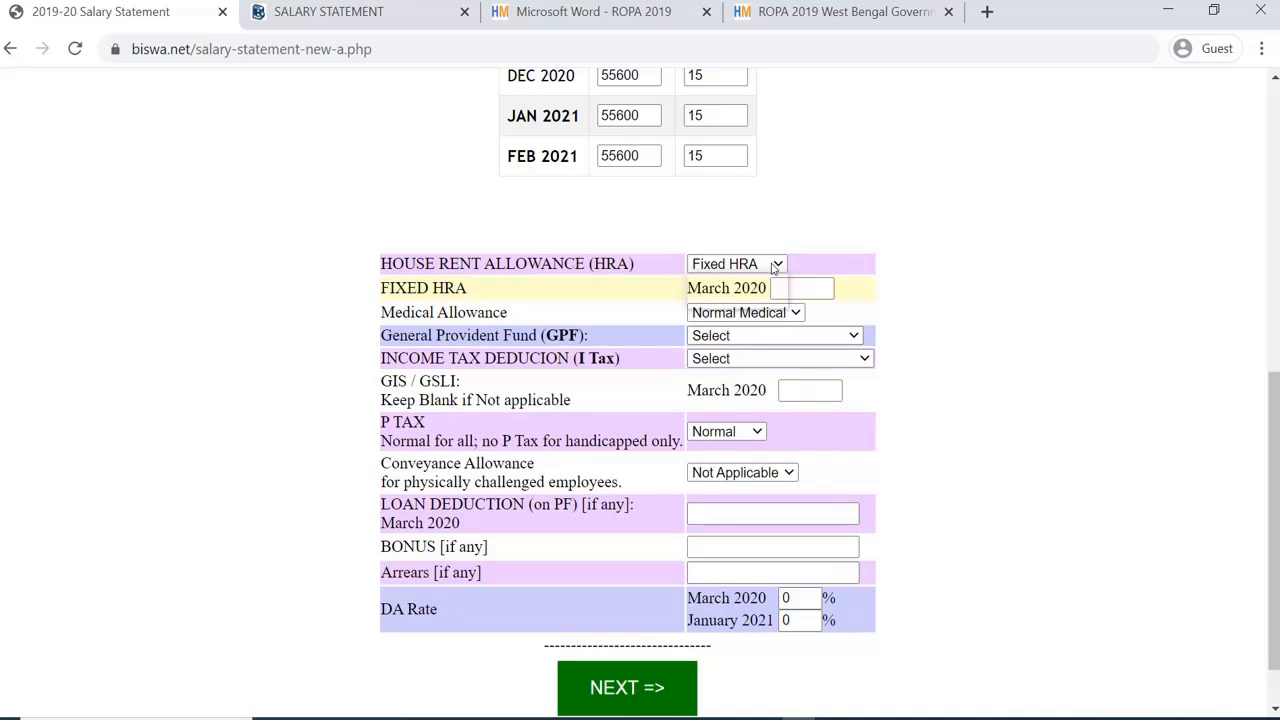
click(772, 266)
click(748, 282)
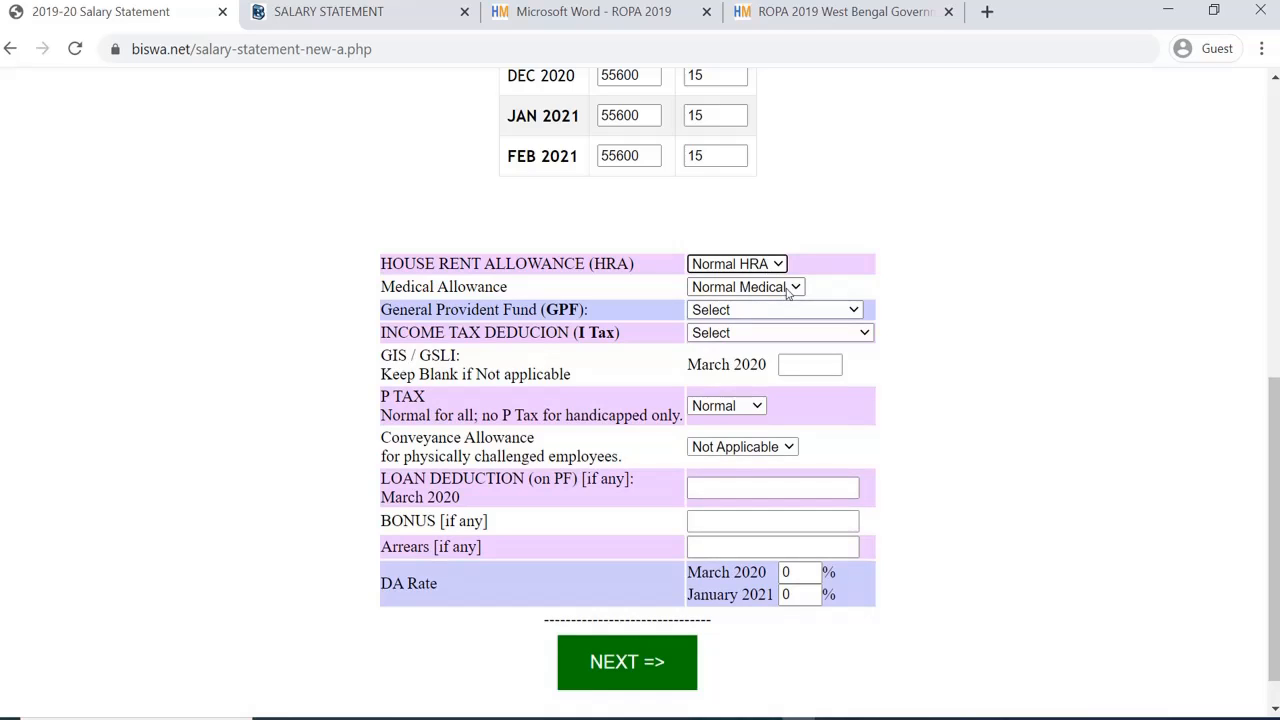
click(789, 290)
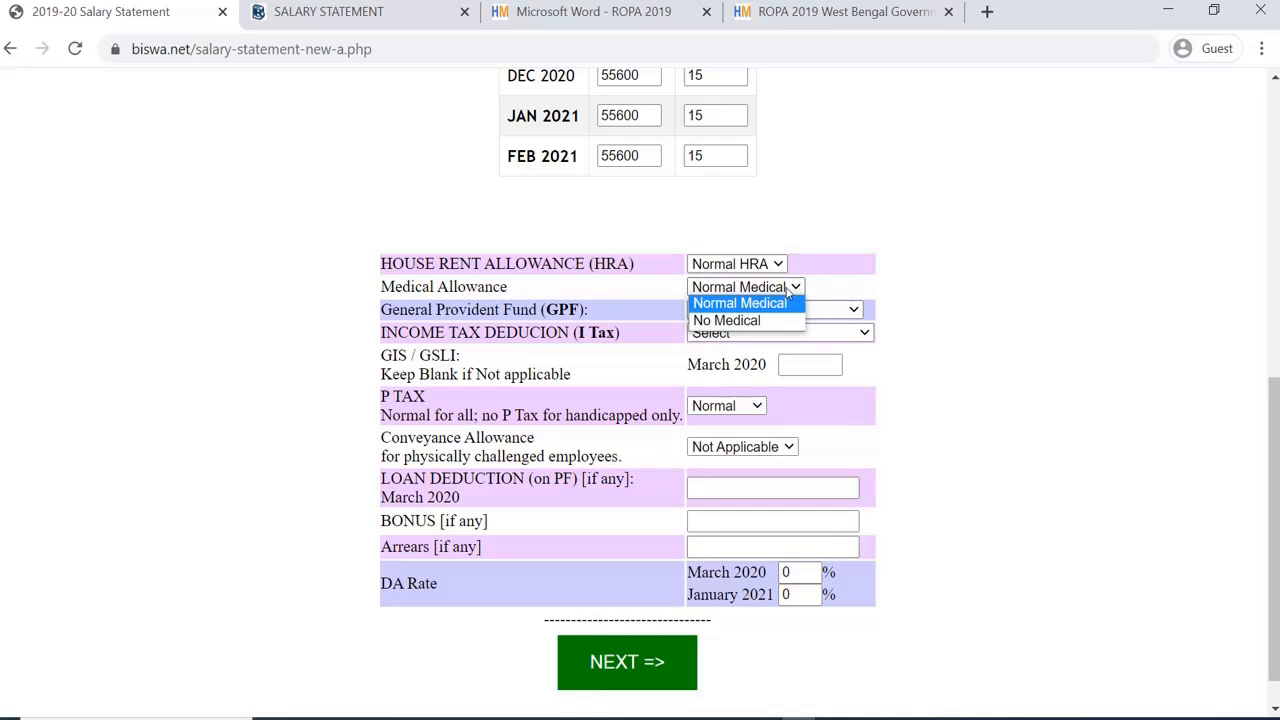
click(935, 278)
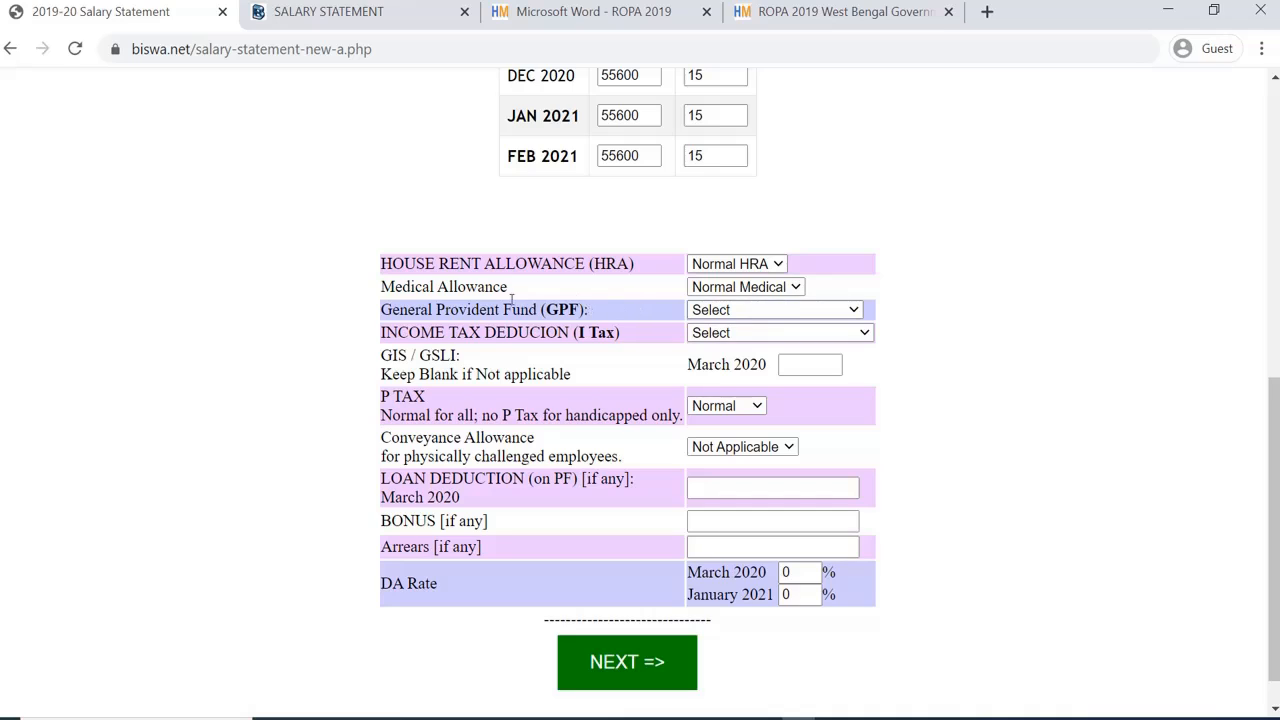
click(768, 288)
click(768, 288)
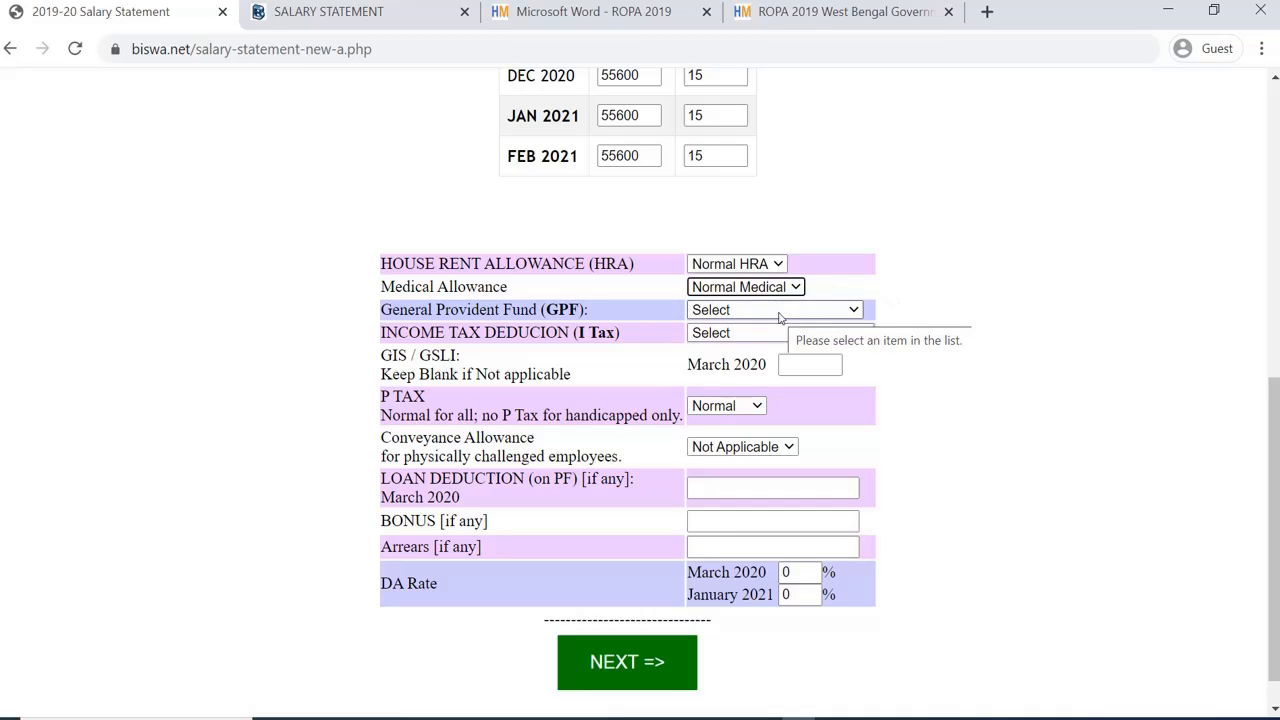
Step: Set GPF to 'Self defined (own choice)' at 3500 and Income Tax to 'No Tax'
click(810, 317)
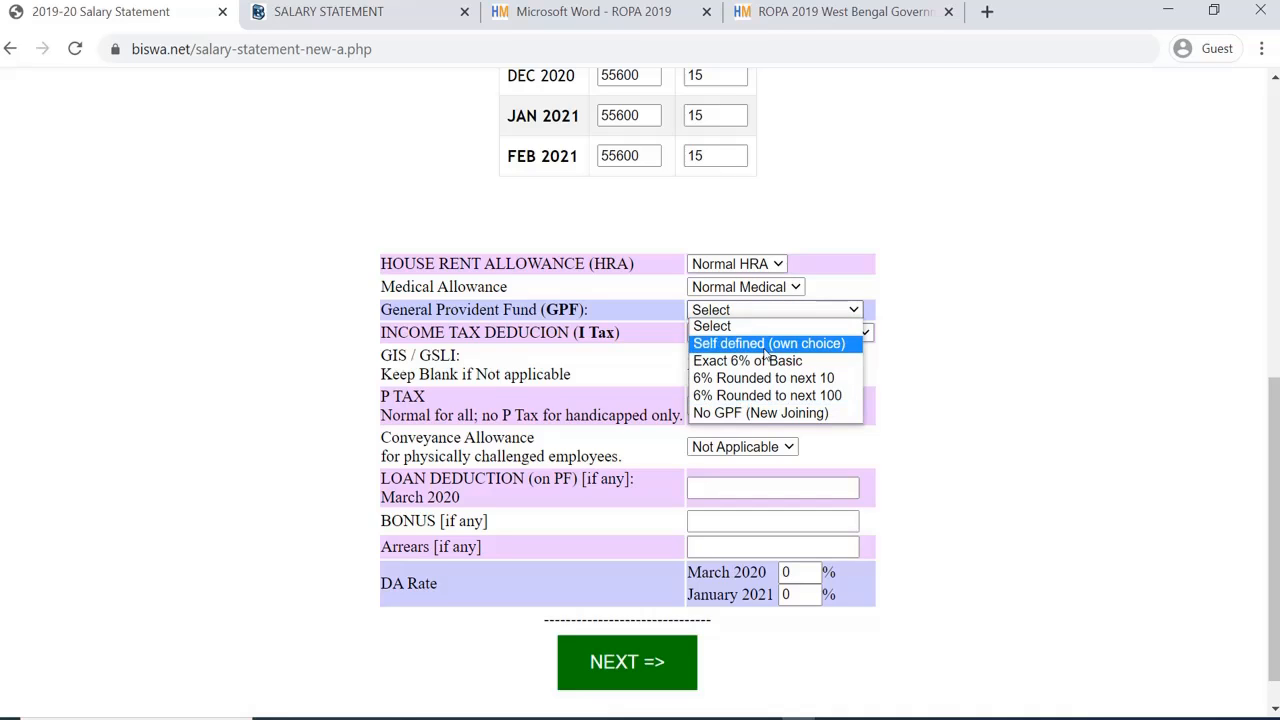
click(766, 344)
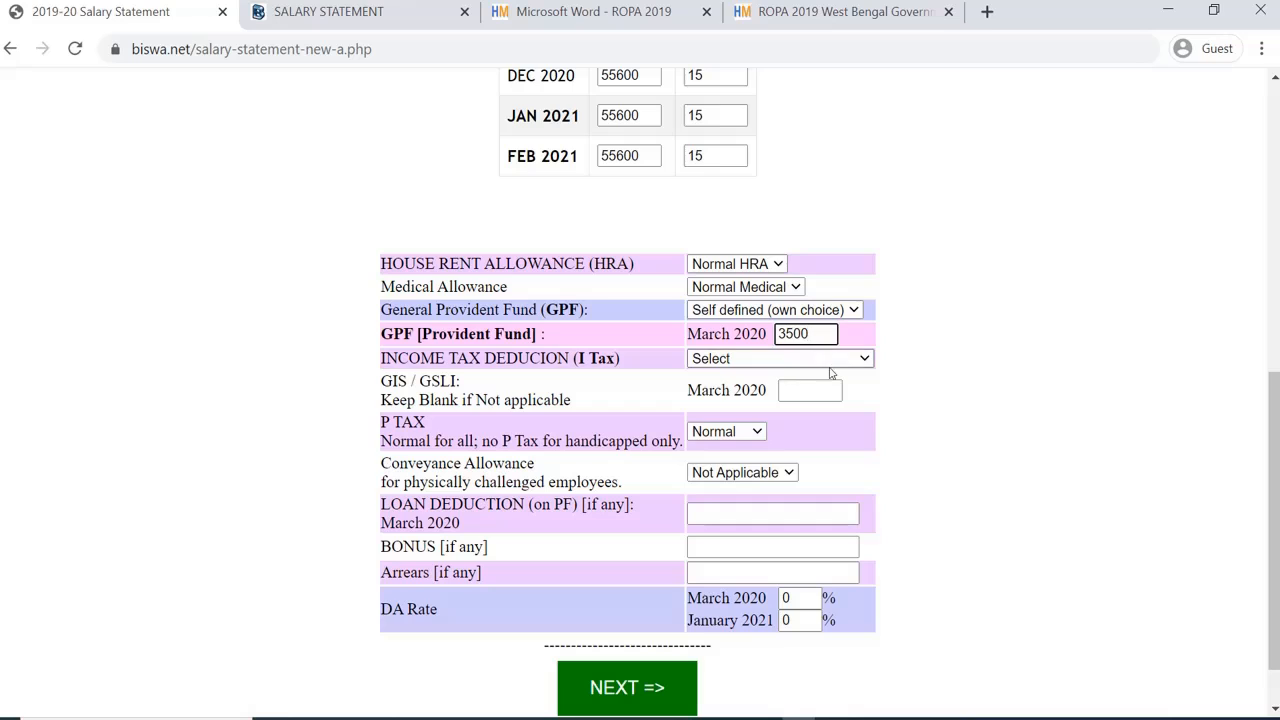
click(816, 362)
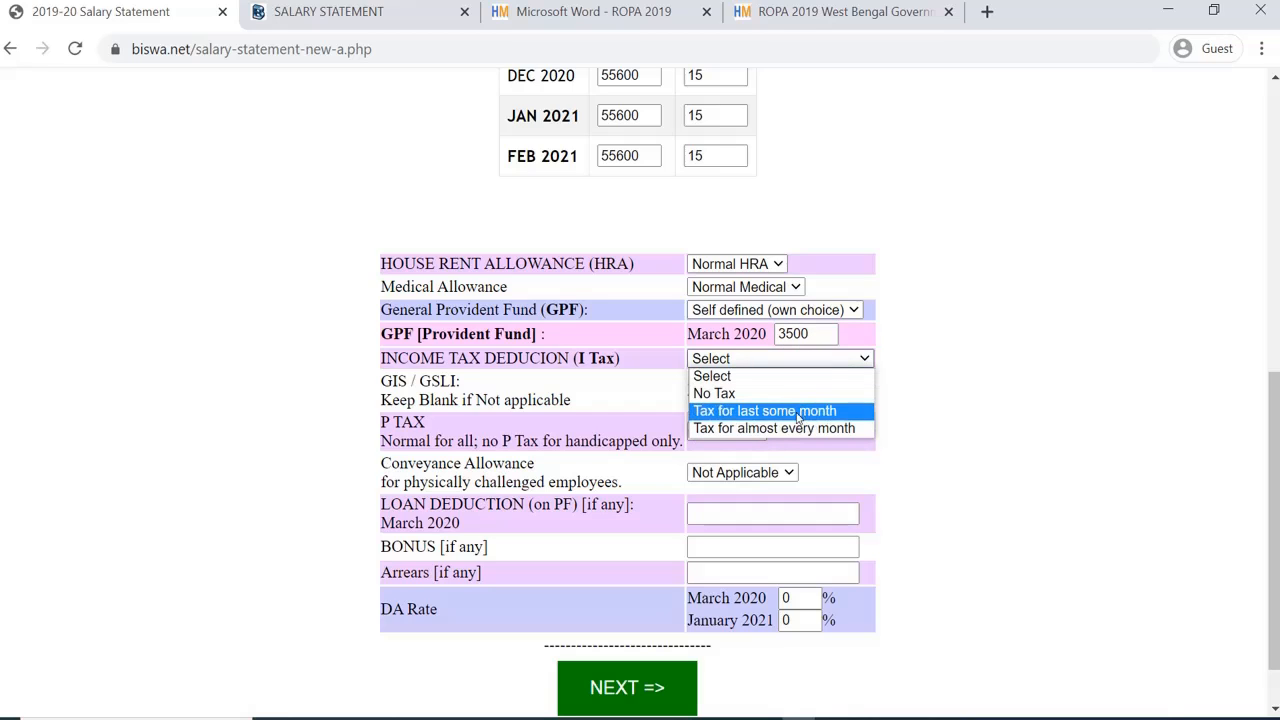
click(727, 396)
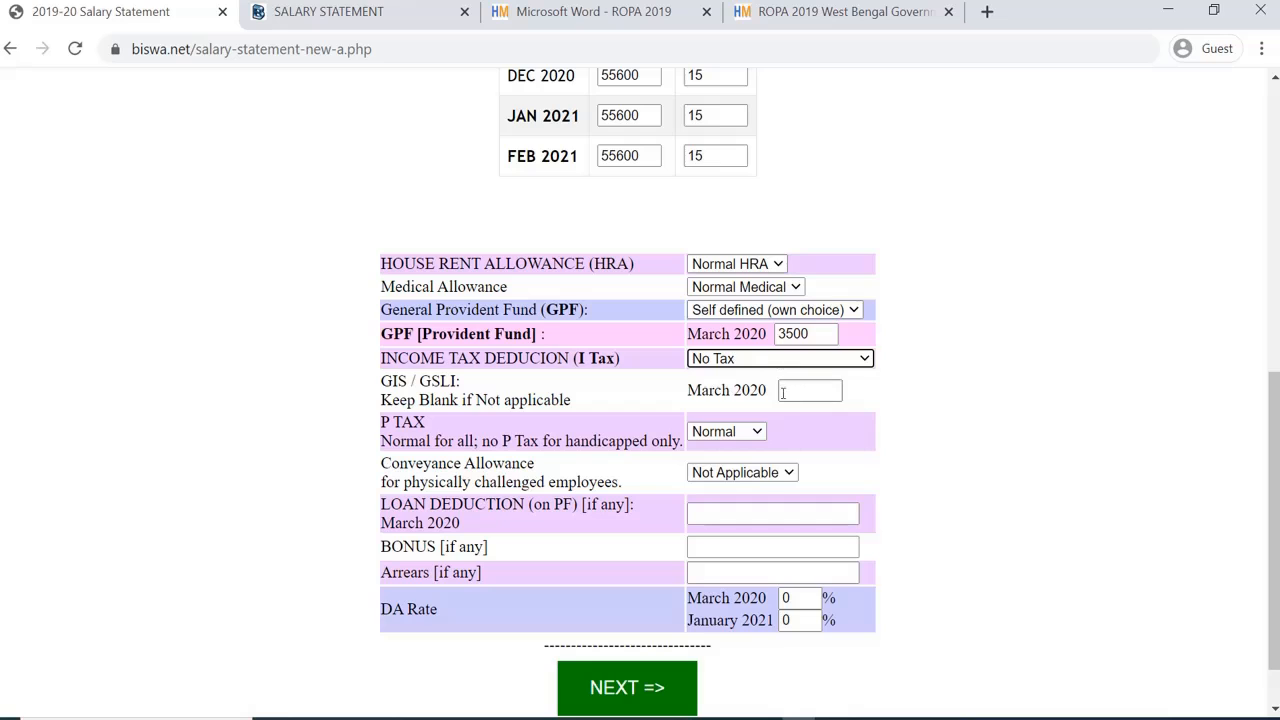
Step: Keep P Tax at Normal and conveyance allowance at Not Applicable
scroll(775, 430, down, 1)
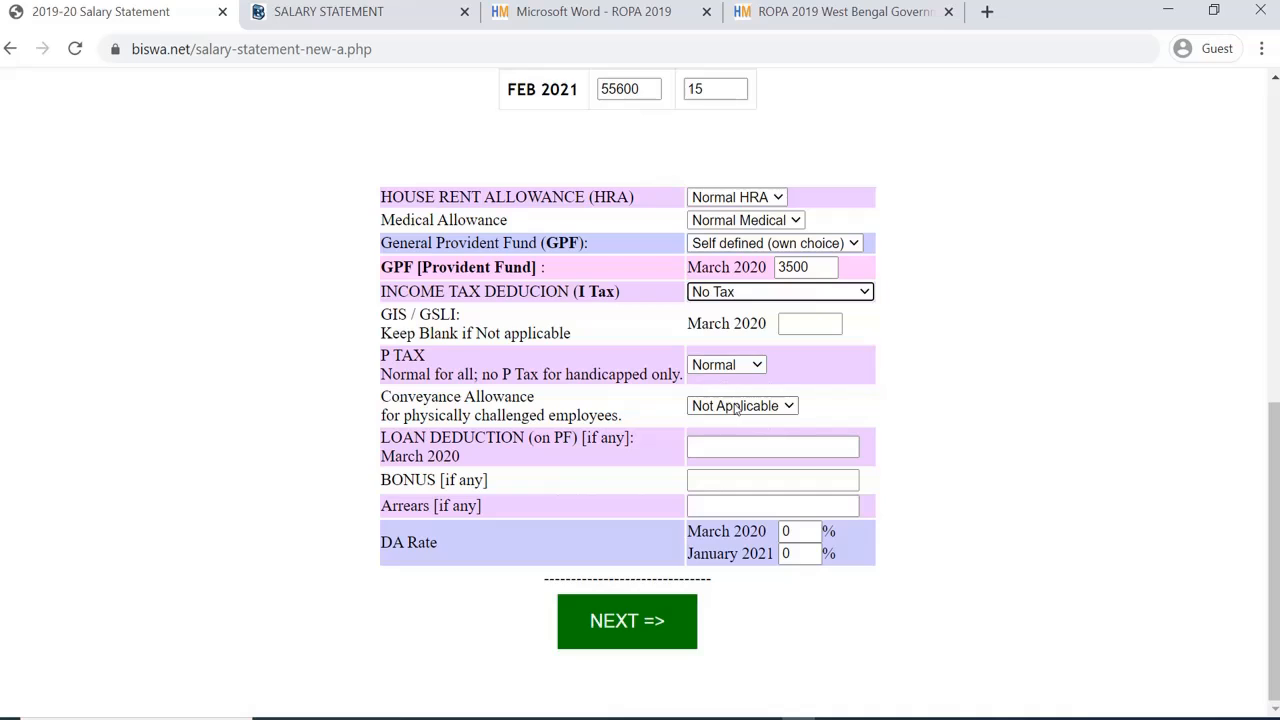
click(738, 405)
click(728, 366)
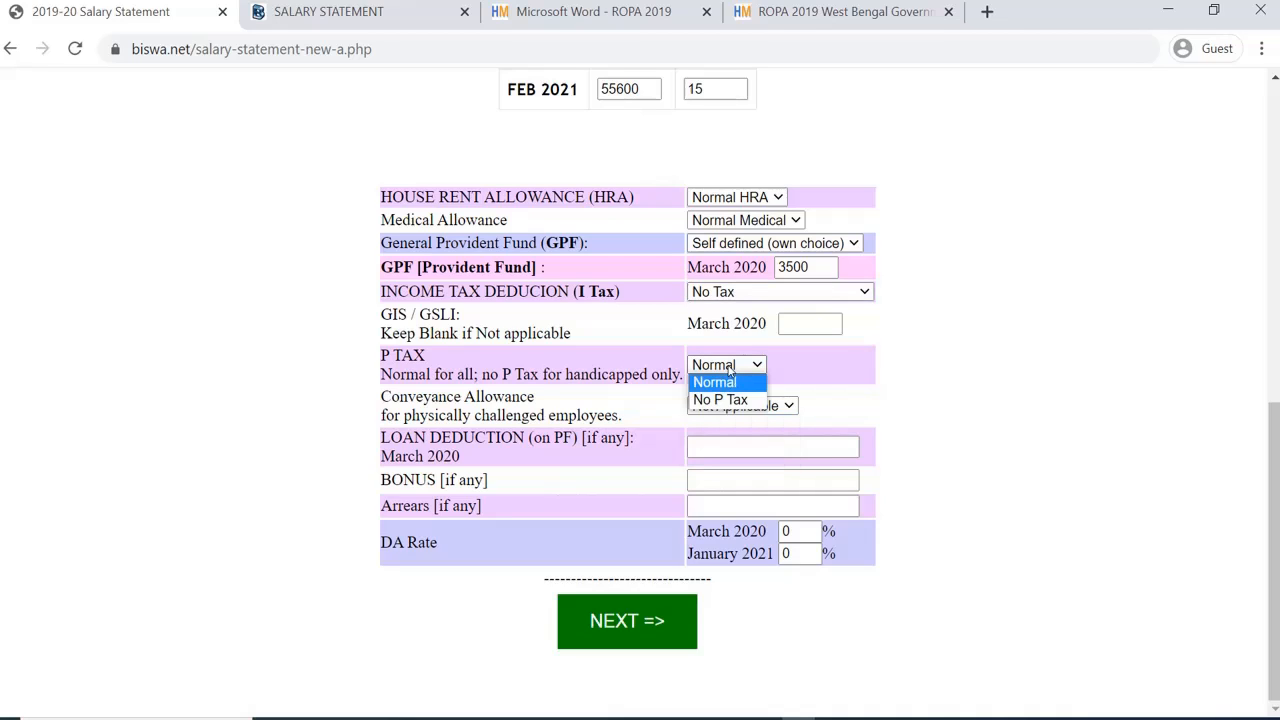
click(729, 367)
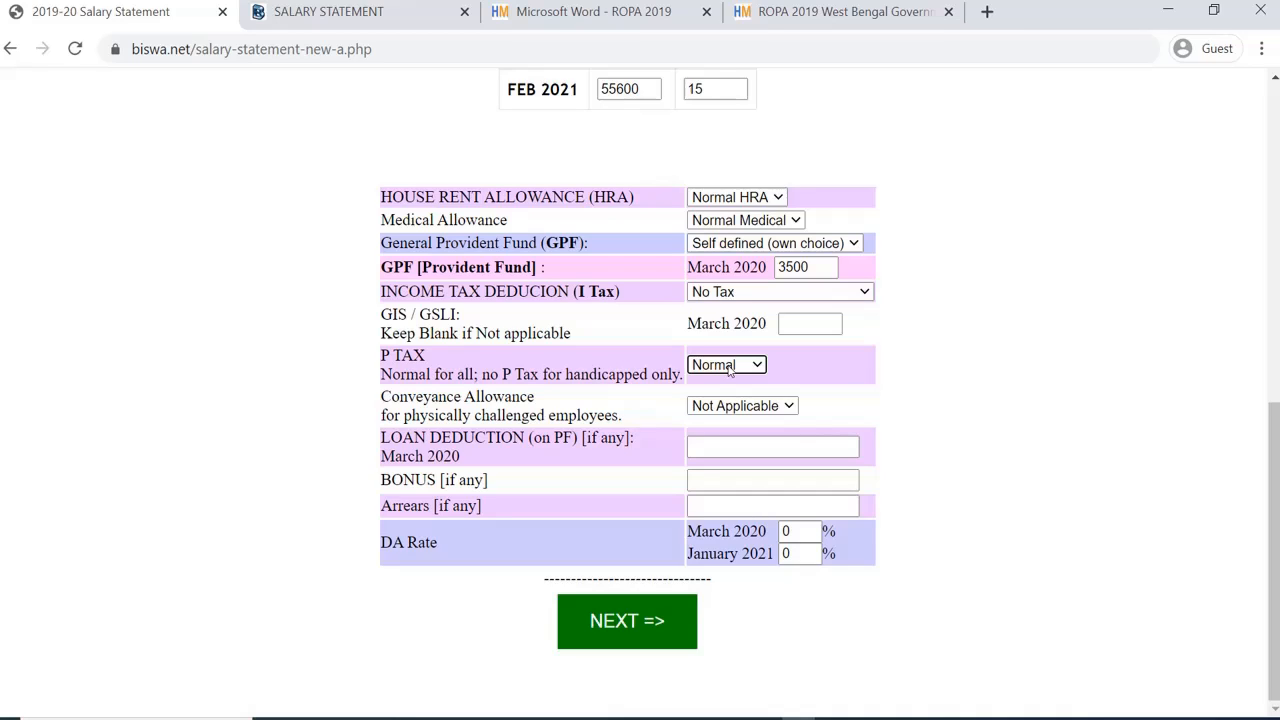
click(767, 408)
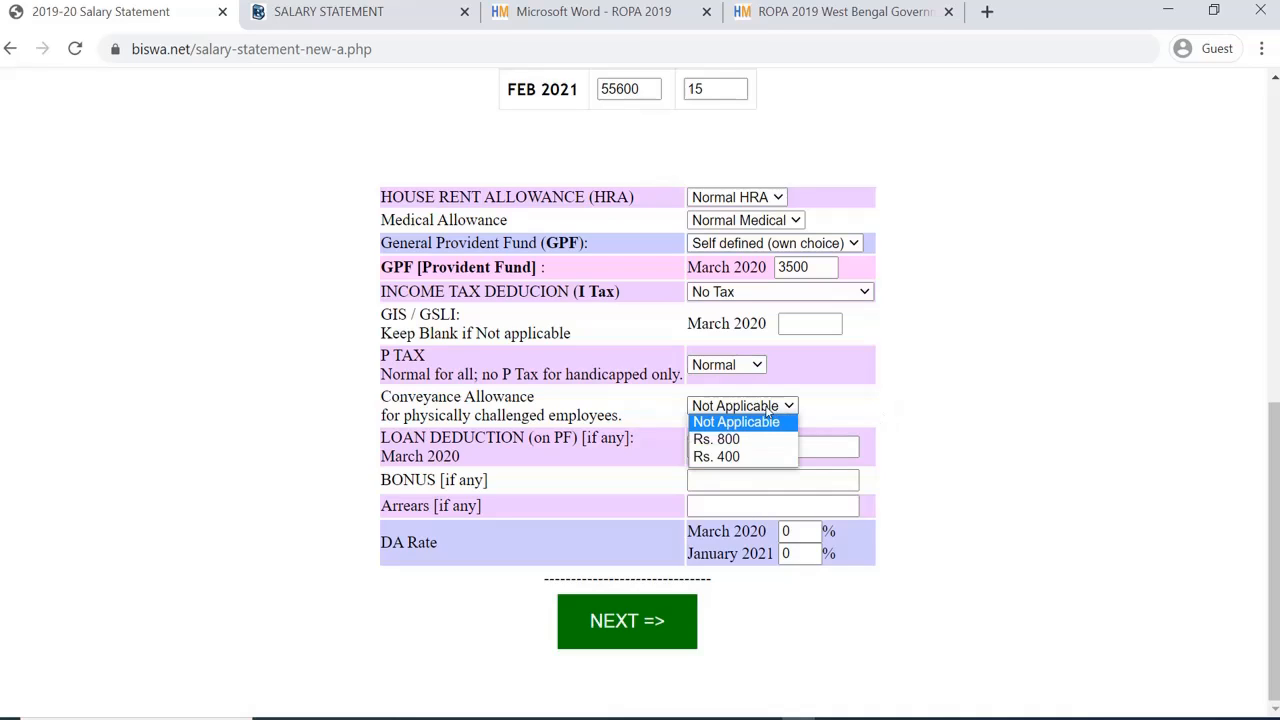
click(767, 412)
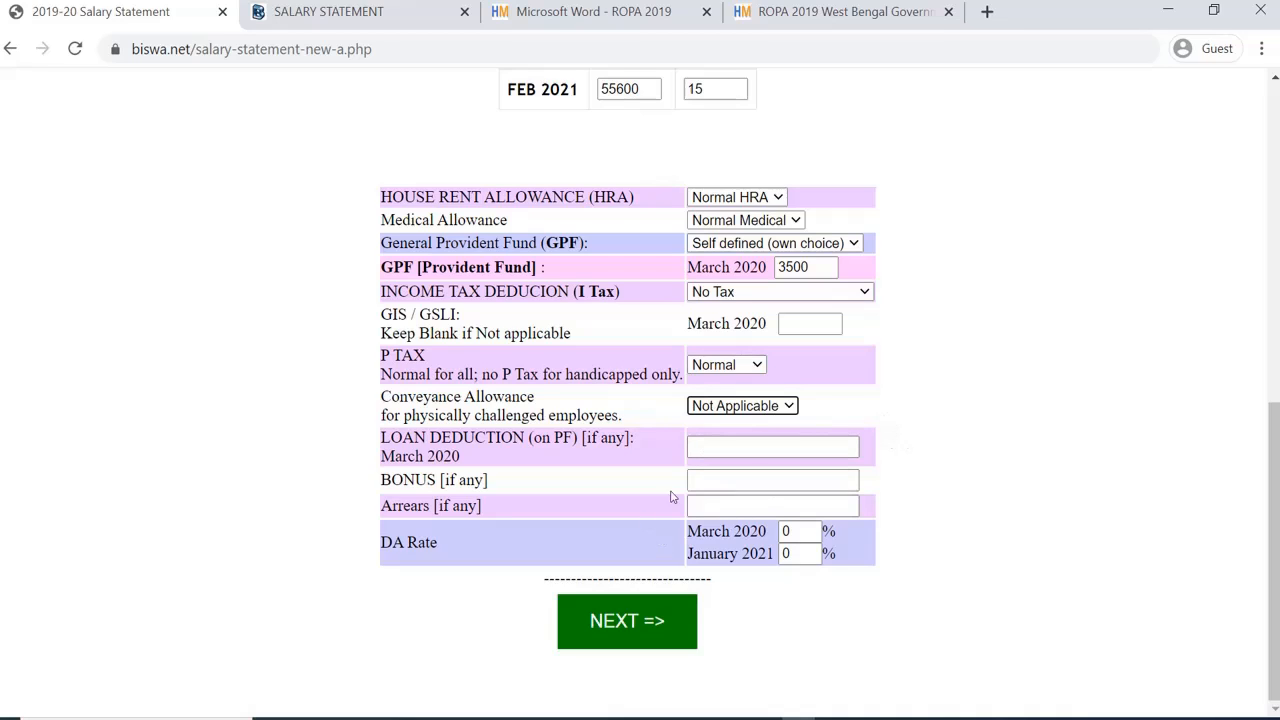
Step: Leave the March 2020 and January 2021 DA rates at 0 and submit the form
click(798, 535)
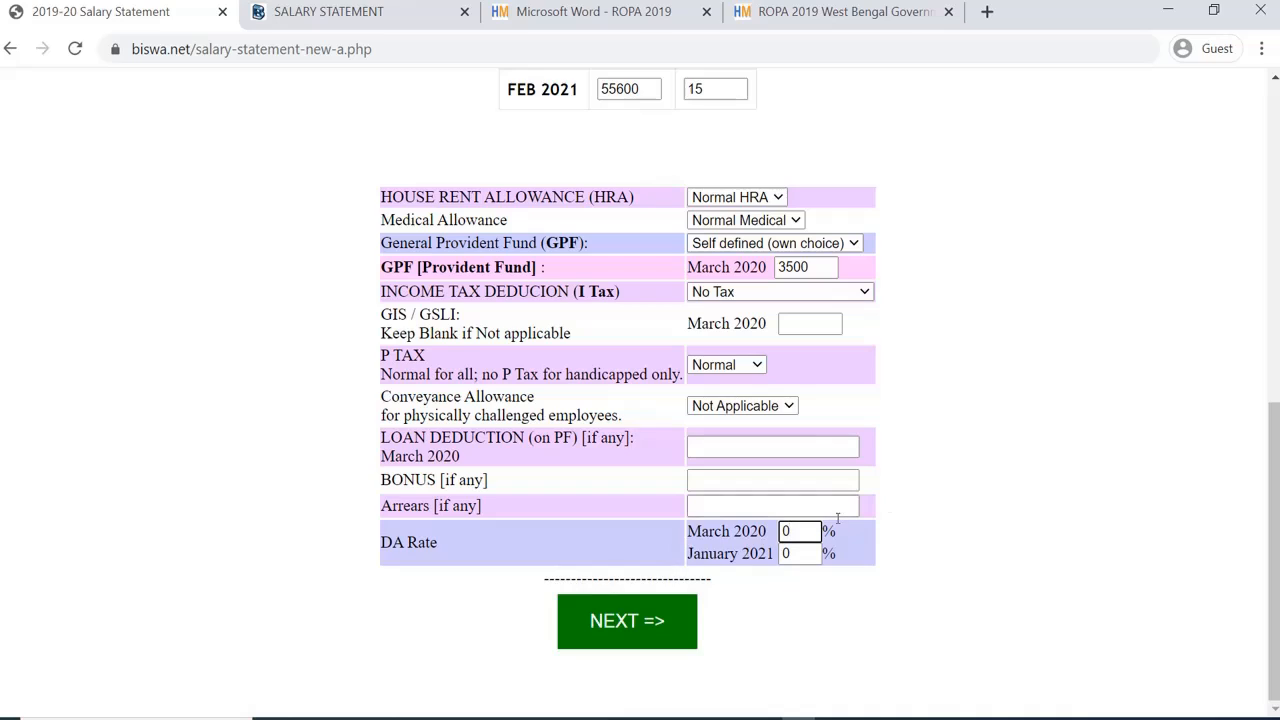
click(964, 512)
click(798, 557)
click(943, 548)
scroll(690, 578, up, 6)
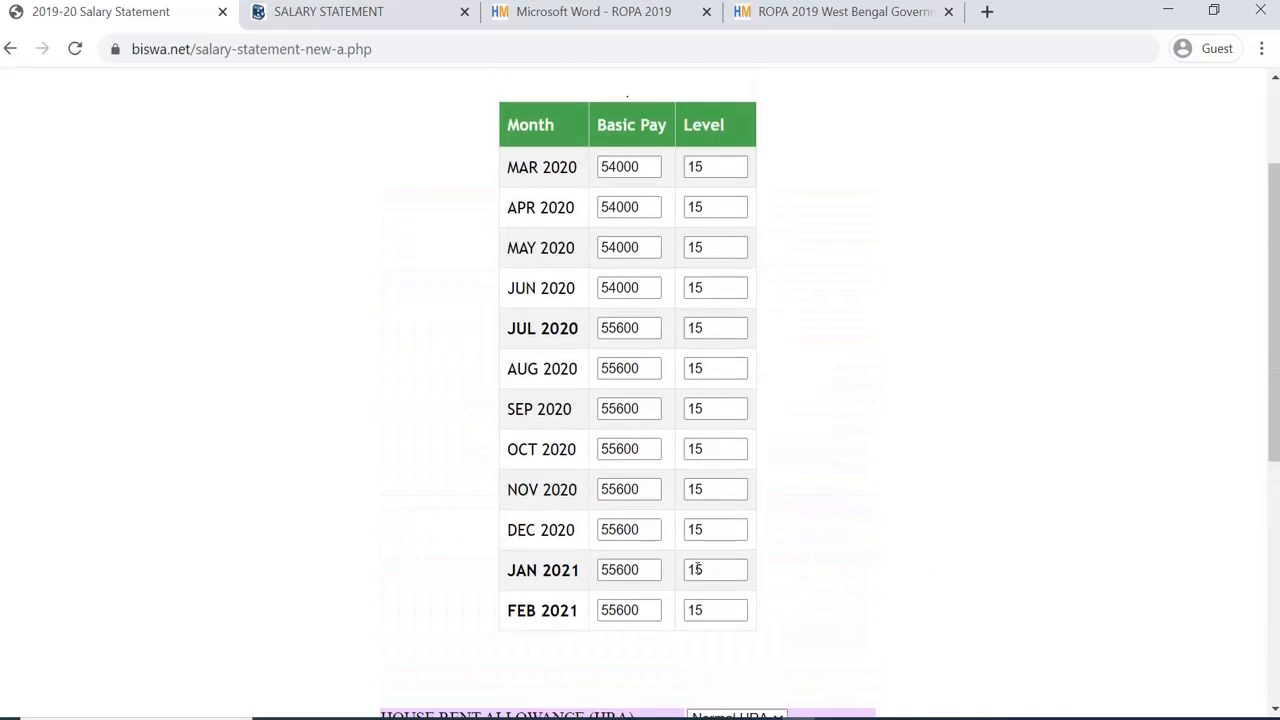
scroll(699, 571, down, 5)
scroll(698, 570, down, 1)
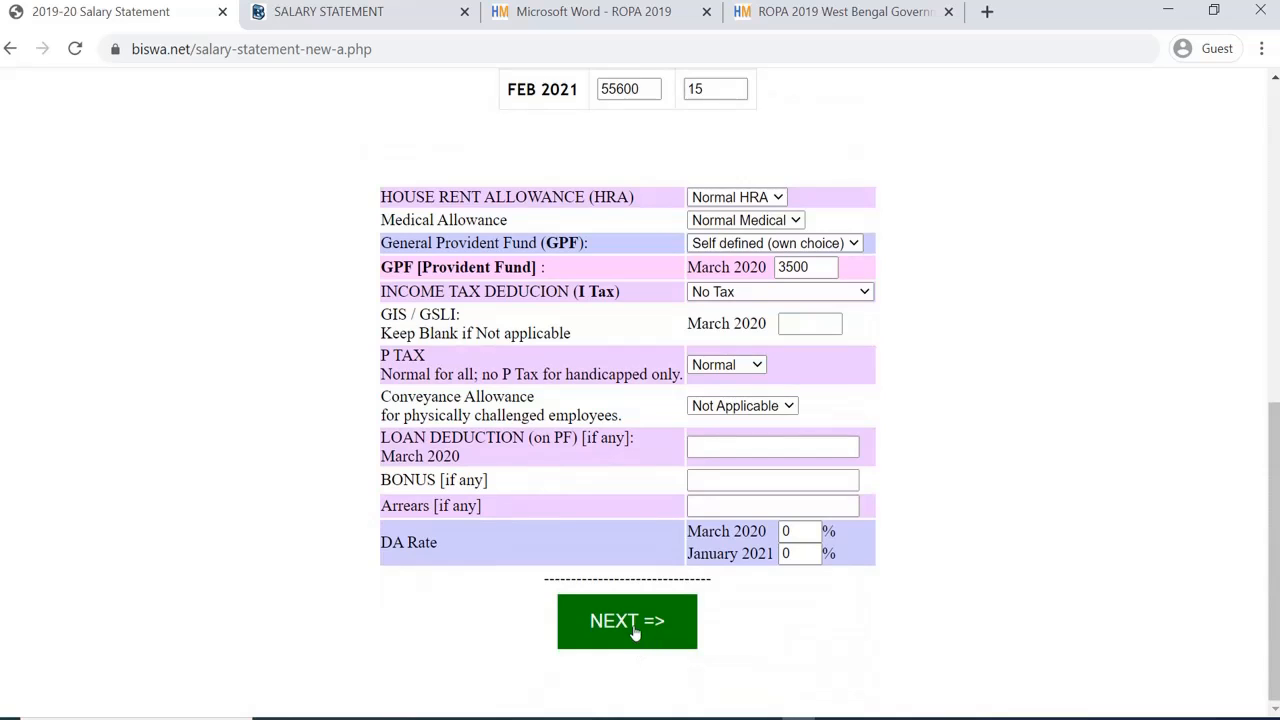
click(634, 632)
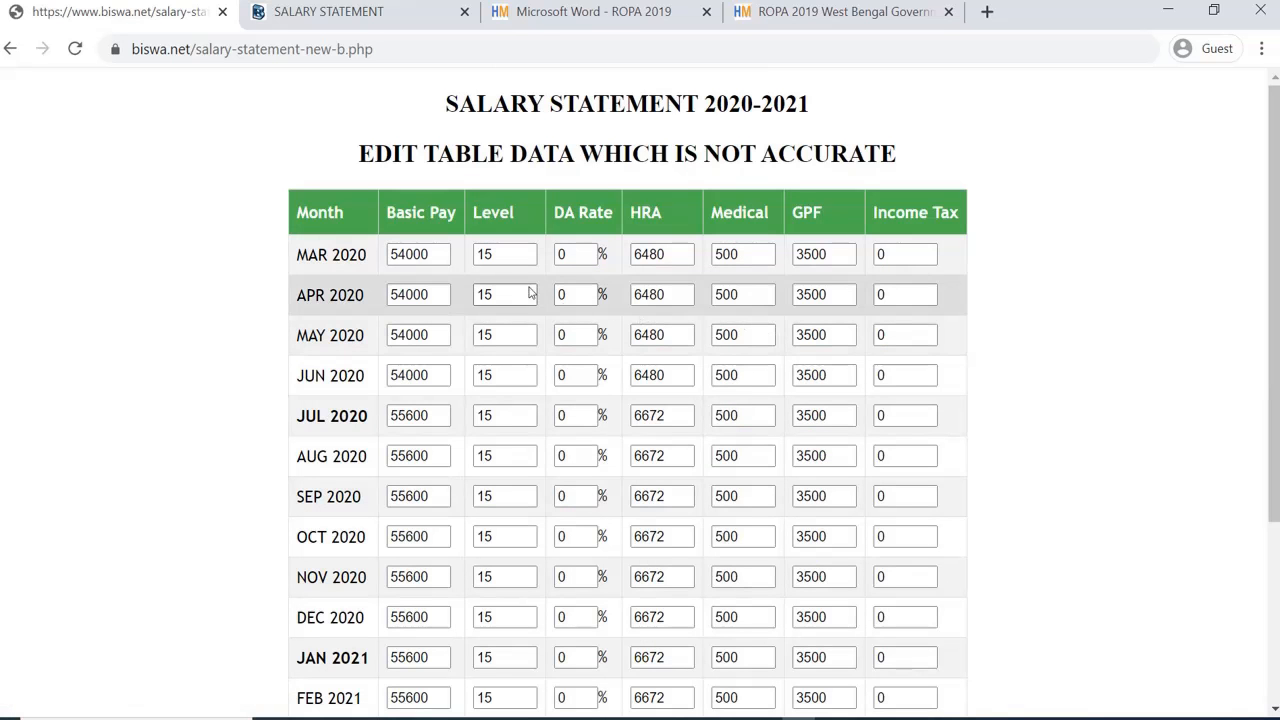
Step: Review the monthly pay table, leaving OCT 2020 income tax at 0
scroll(712, 240, down, 1)
scroll(712, 240, down, 2)
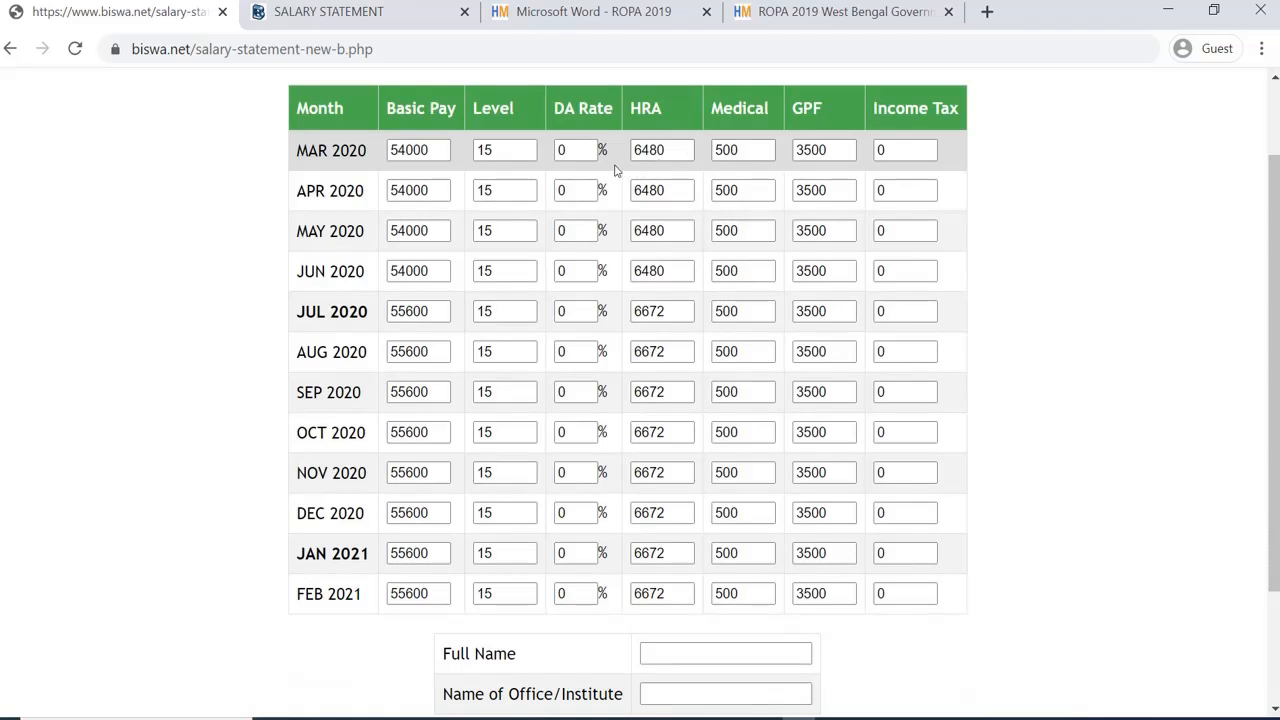
scroll(871, 251, down, 3)
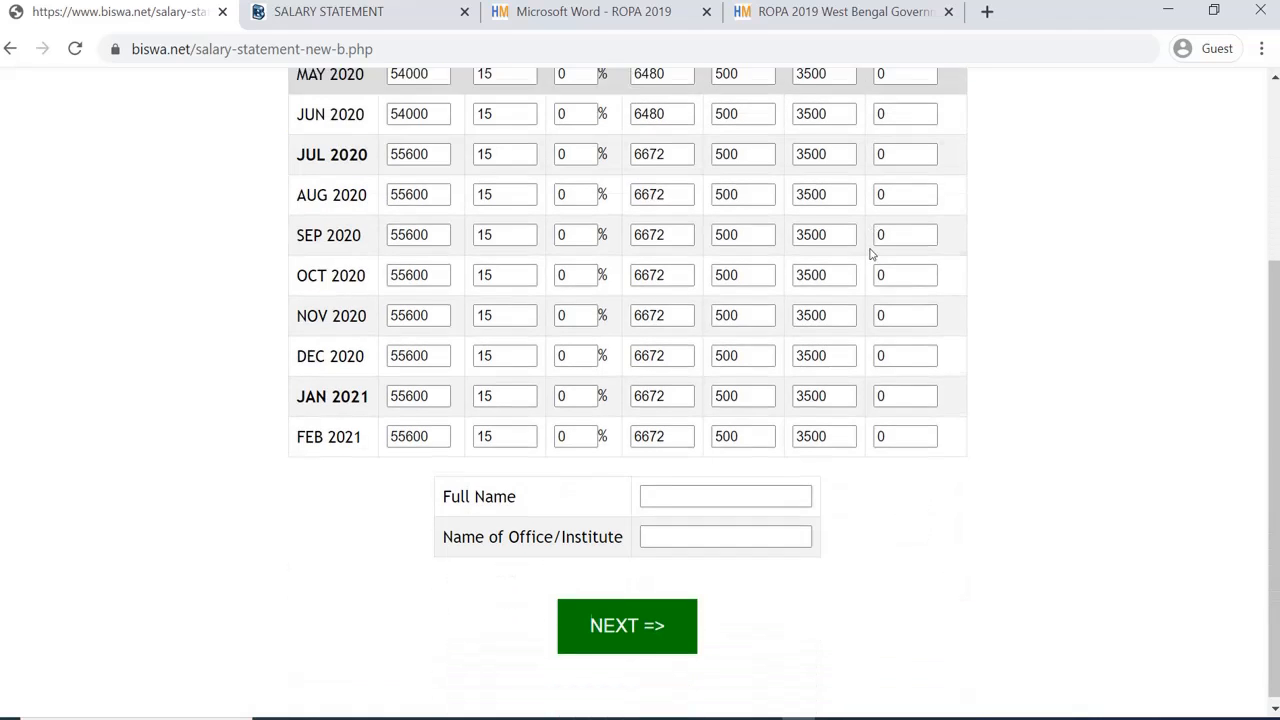
click(893, 270)
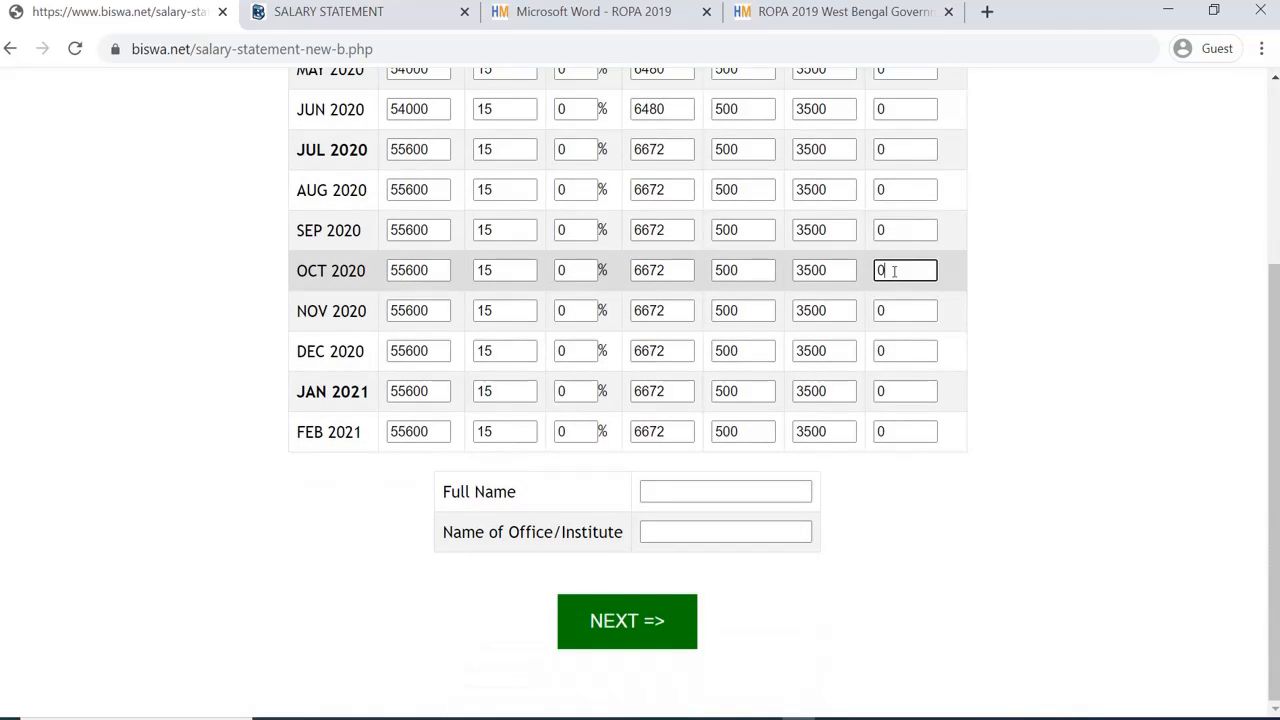
click(1018, 306)
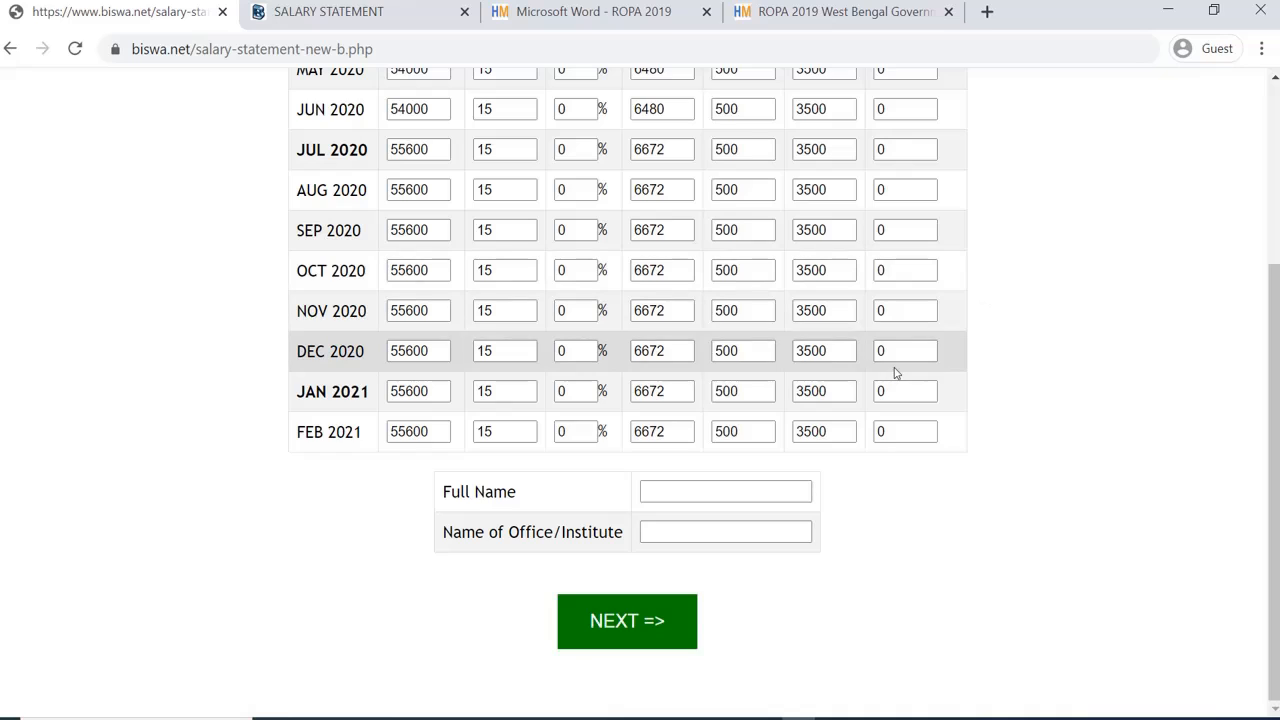
Step: Enter the employee's full name and office 'Special Office', then generate the statement
click(674, 489)
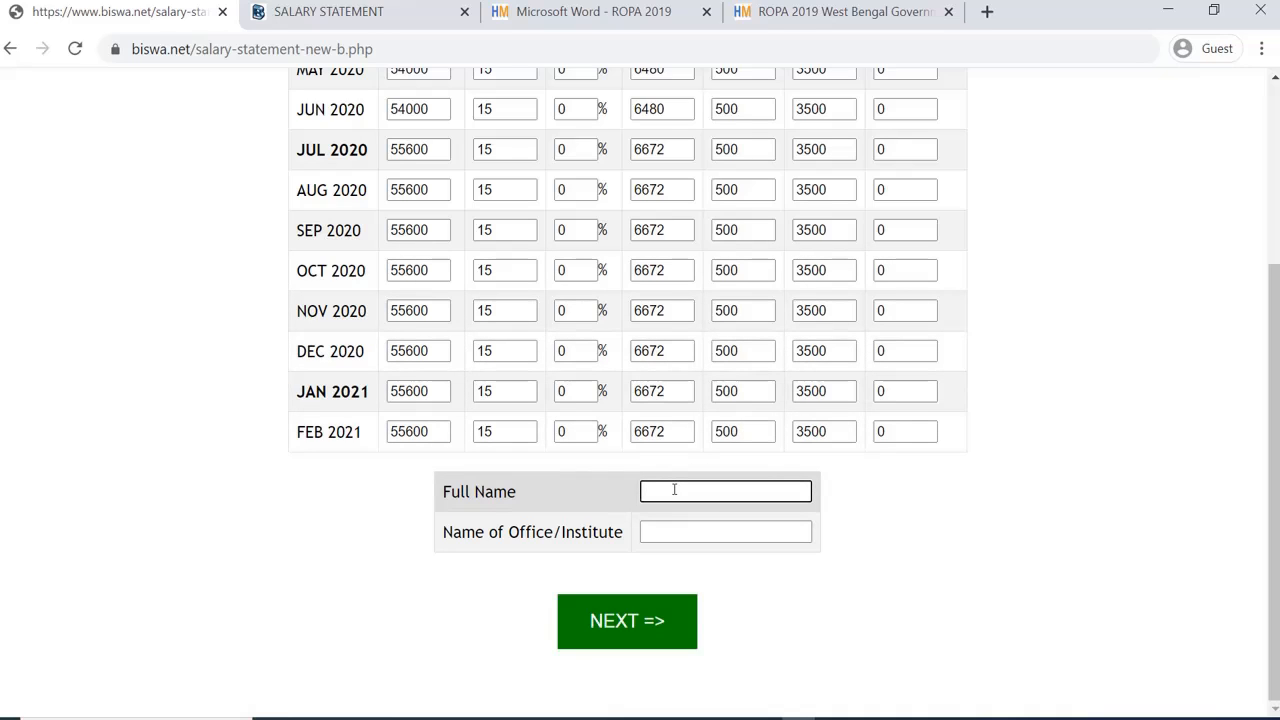
text(Mr. Abc)
click(672, 531)
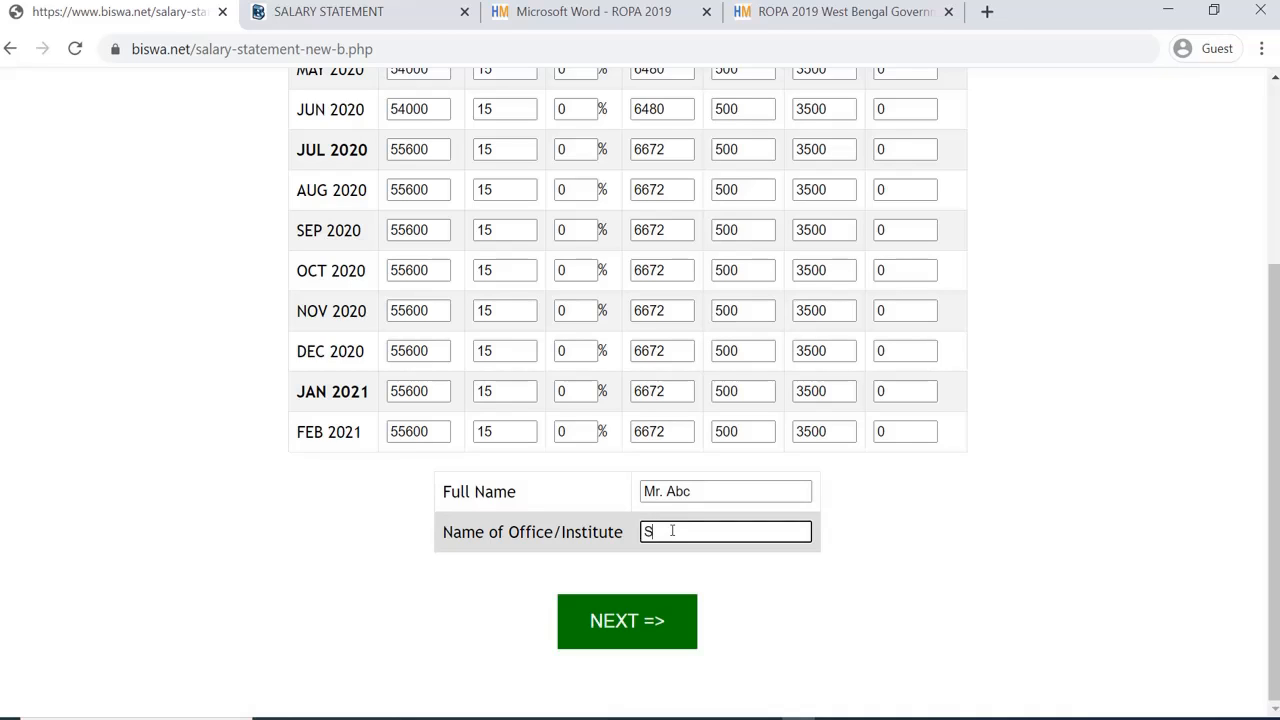
text(Special Office)
click(650, 622)
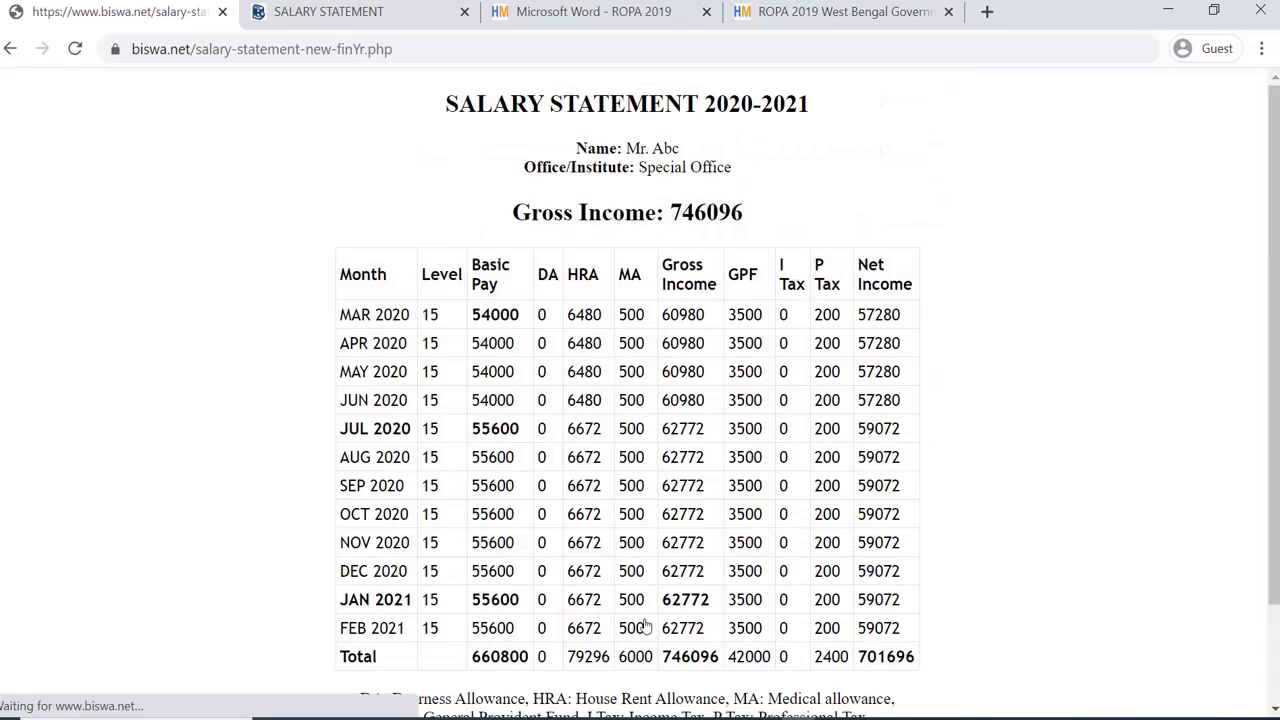
Step: Review the salary statement and select the 2020-2021 gross income figure 746096
scroll(778, 632, down, 1)
scroll(778, 632, up, 1)
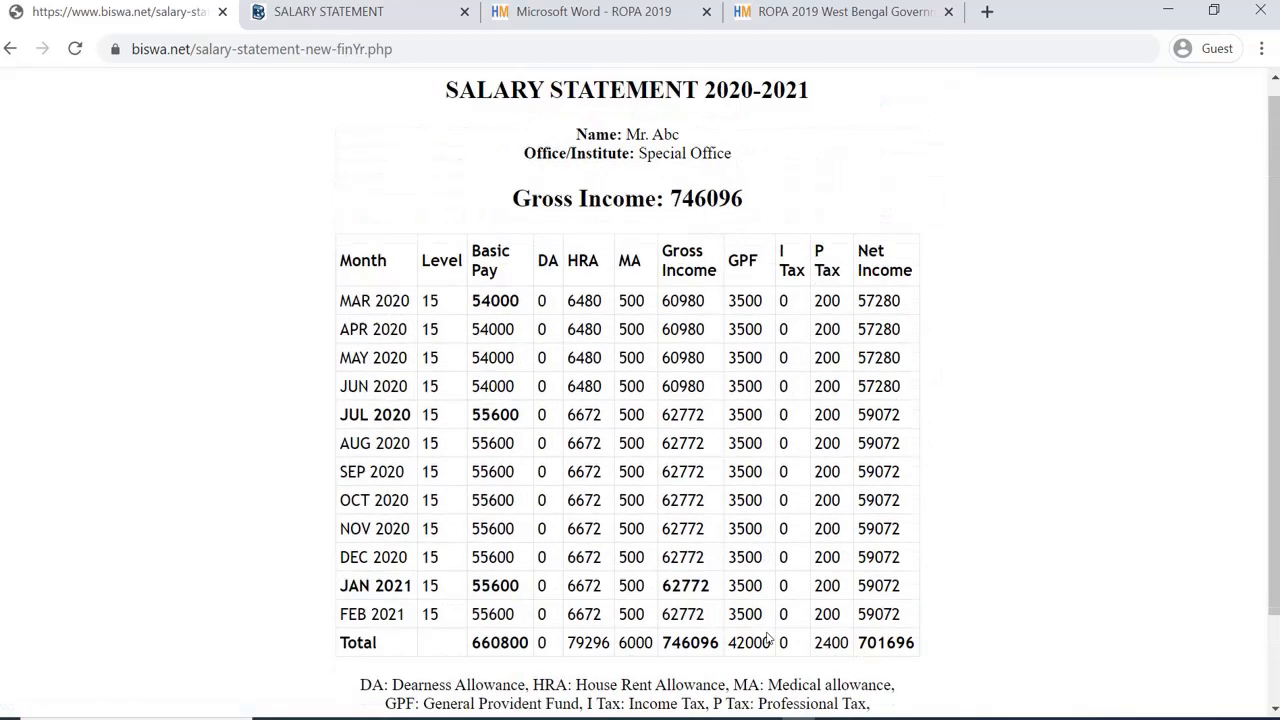
scroll(778, 632, down, 1)
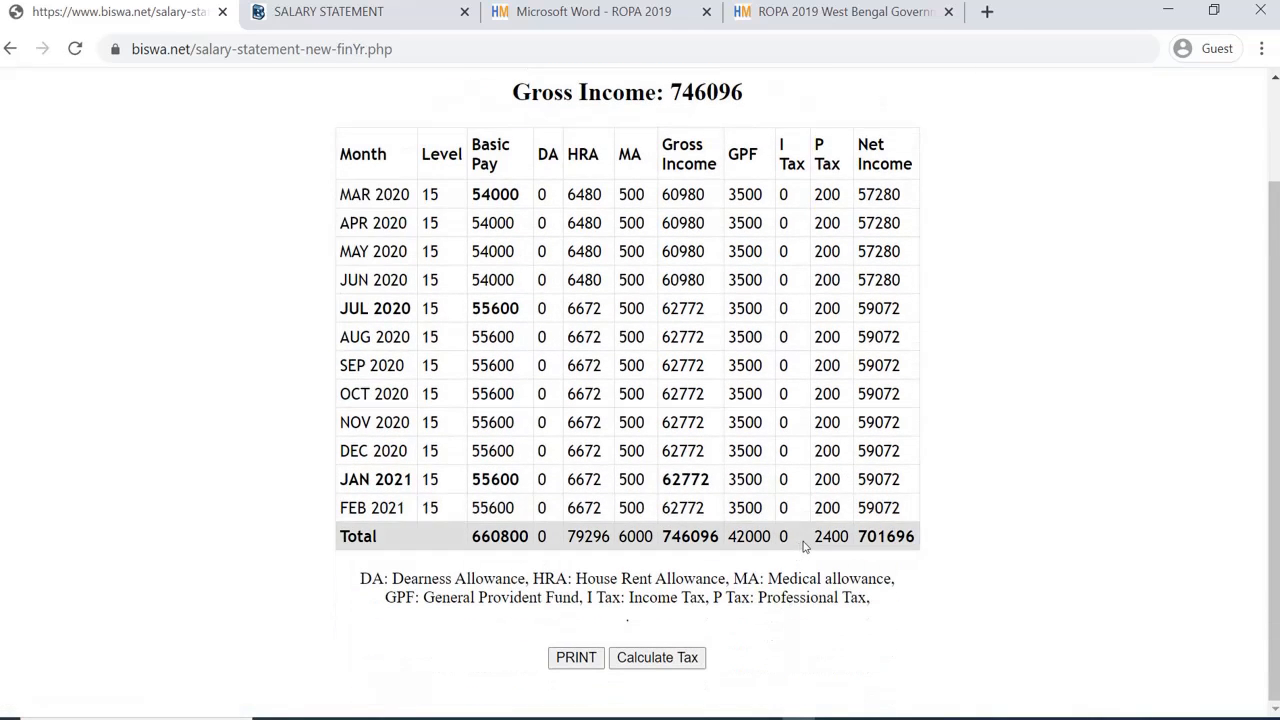
scroll(823, 590, up, 1)
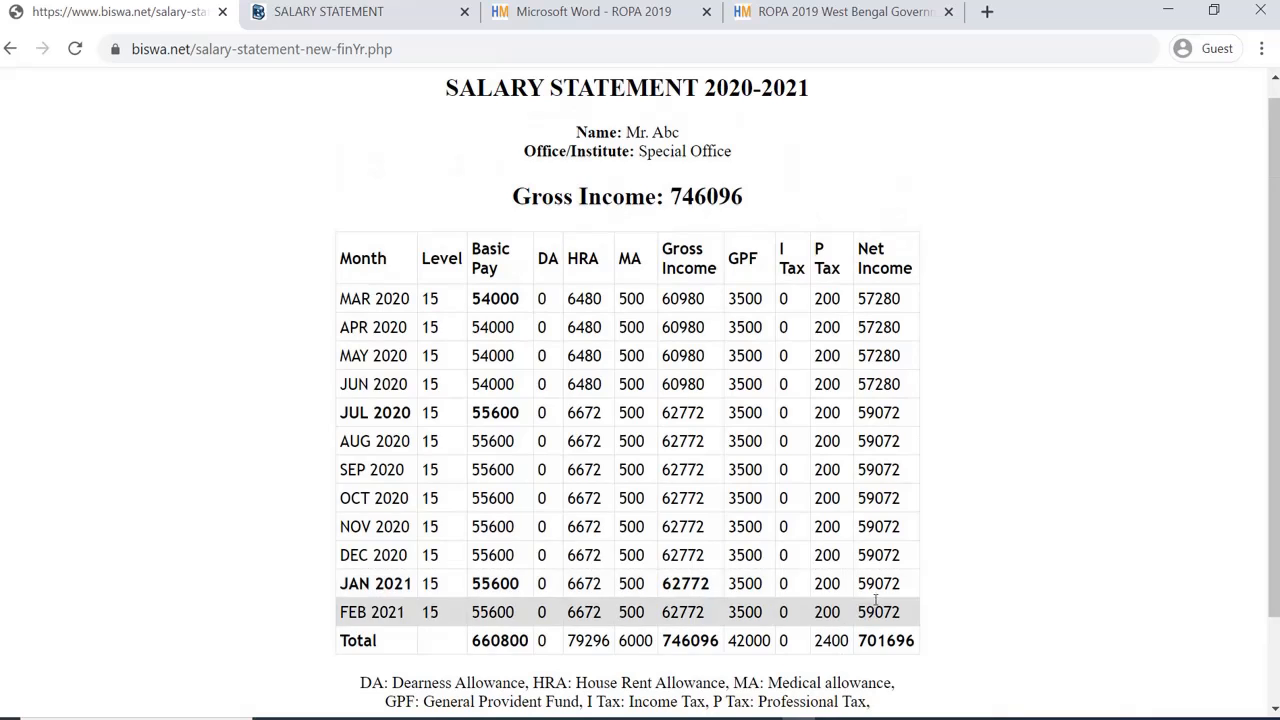
scroll(860, 548, down, 1)
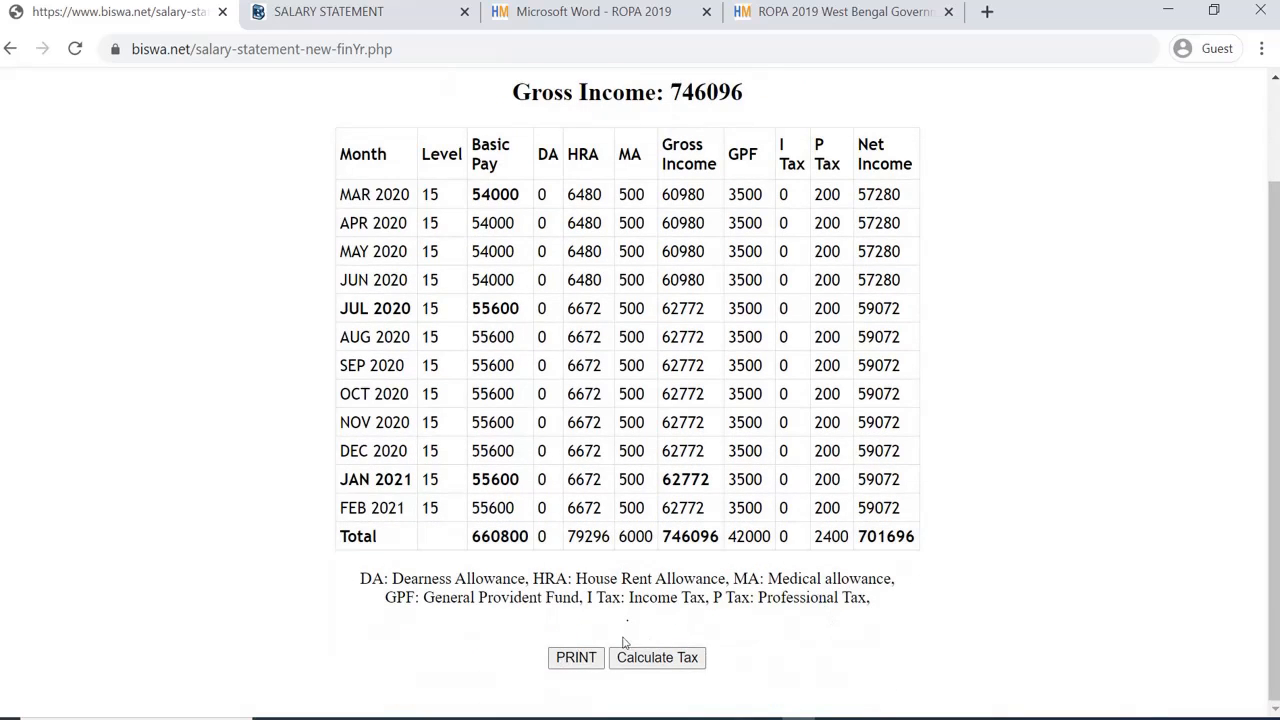
scroll(860, 604, up, 1)
scroll(860, 604, down, 1)
scroll(662, 92, up, 1)
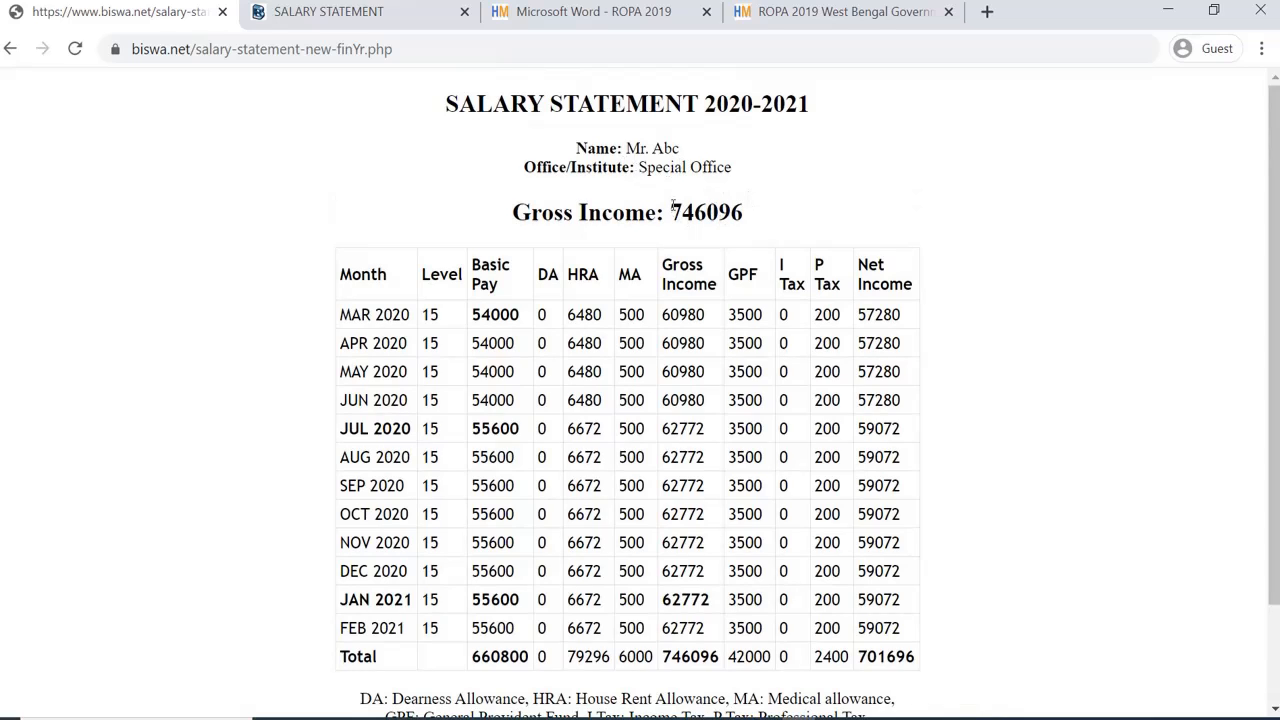
drag(673, 206, 750, 214)
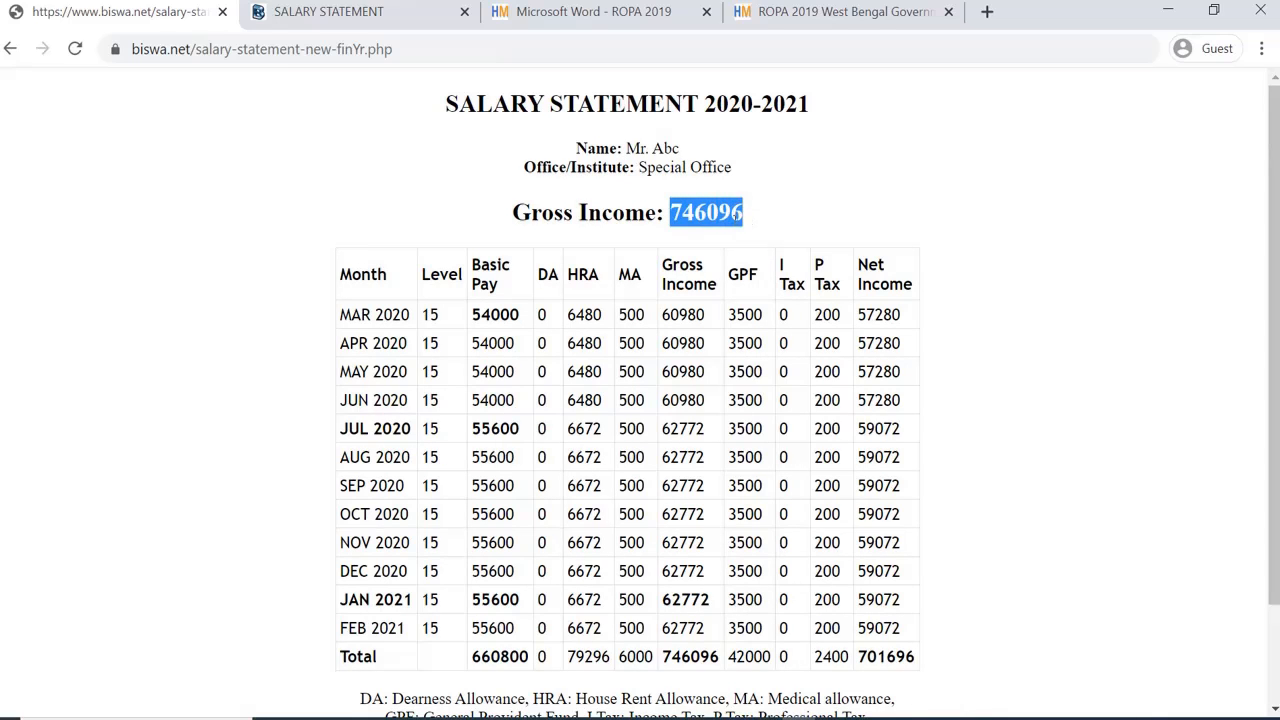
Step: Send the 746096 gross income to the Simple Income Tax Calculator
scroll(738, 236, down, 1)
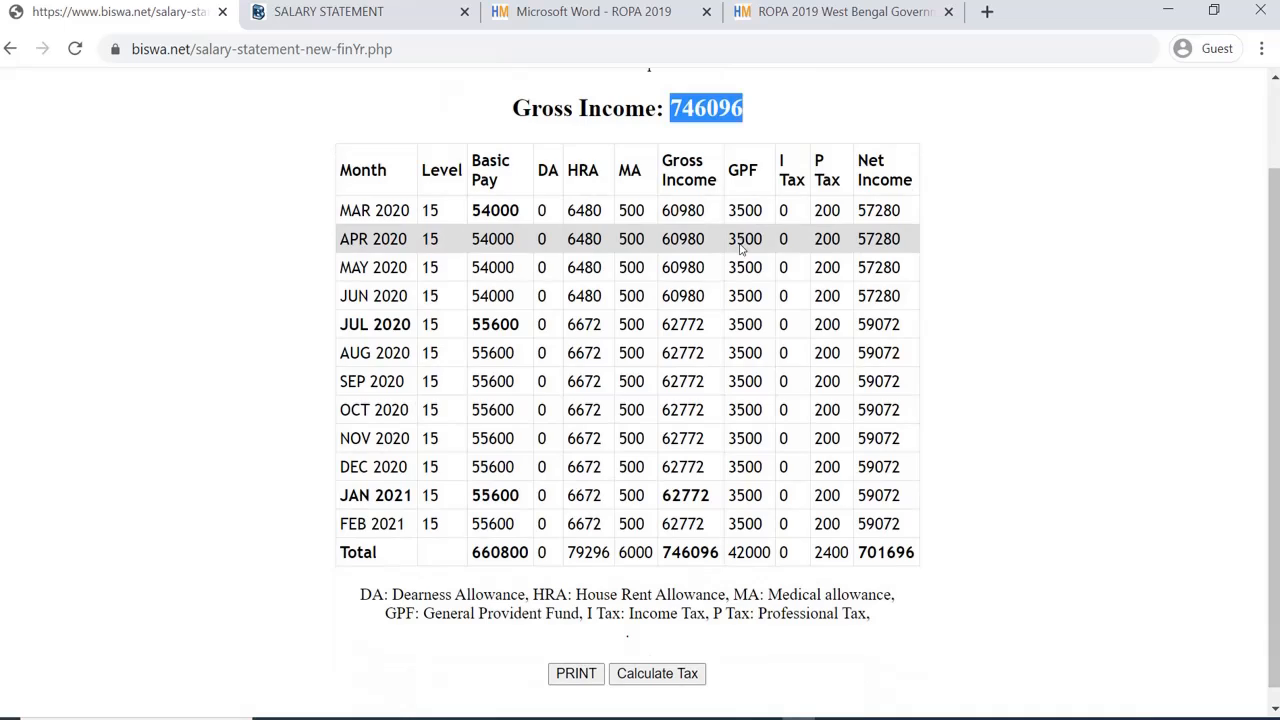
click(850, 199)
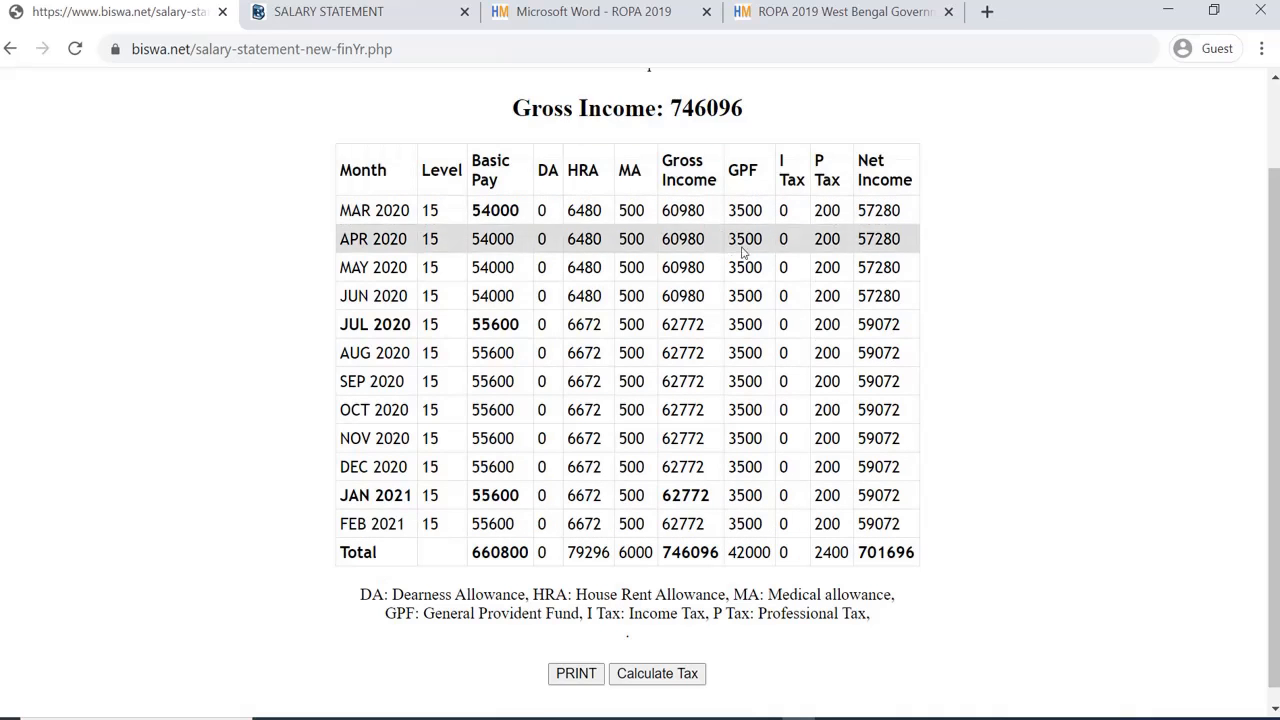
scroll(732, 543, down, 1)
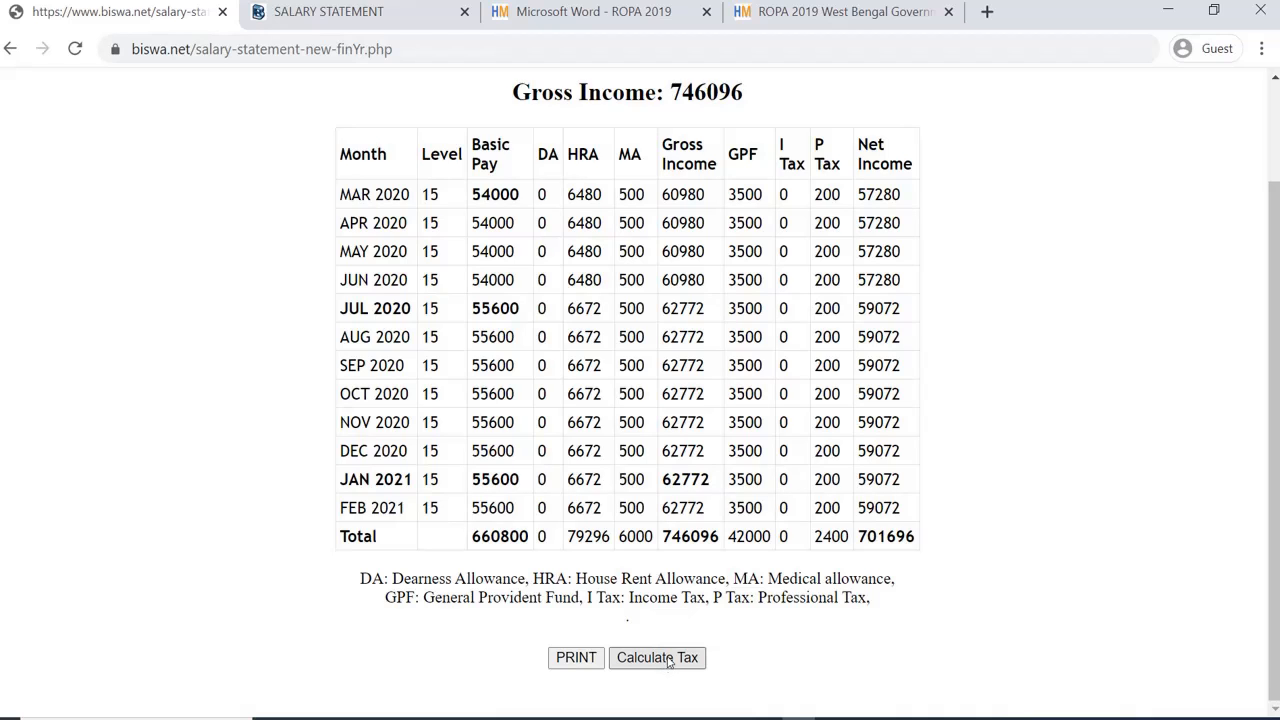
click(668, 658)
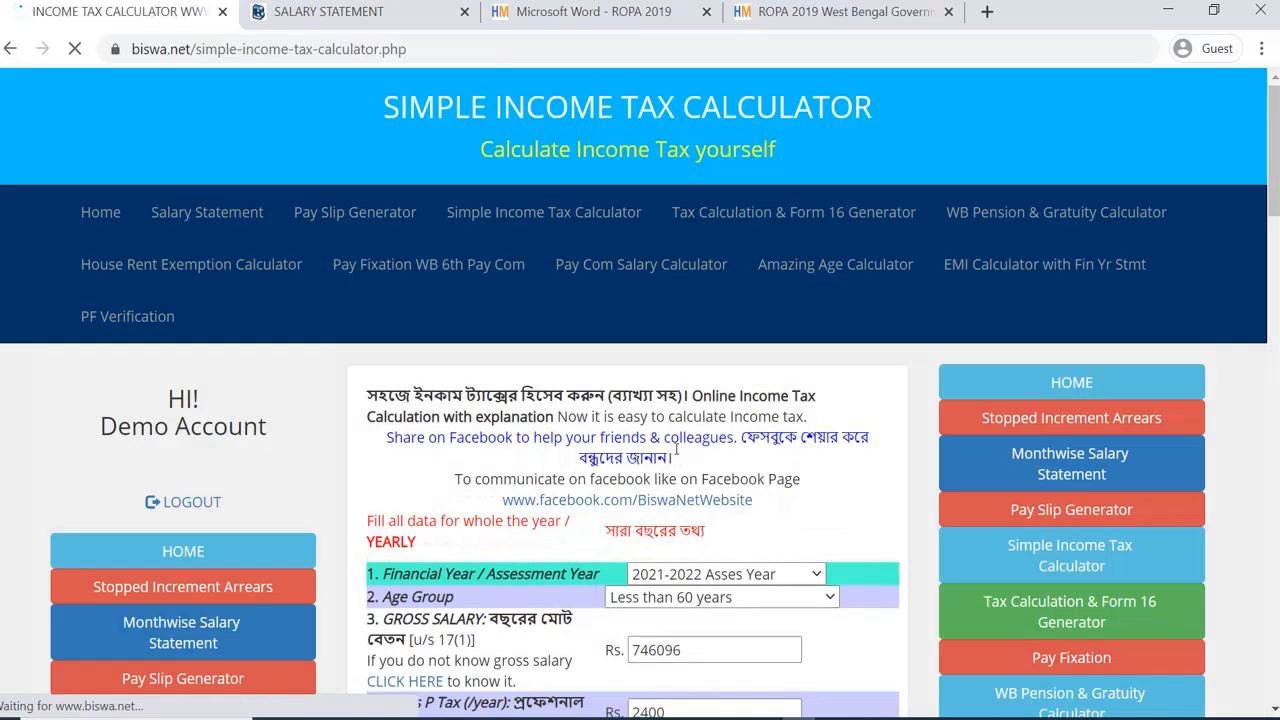
scroll(676, 450, down, 3)
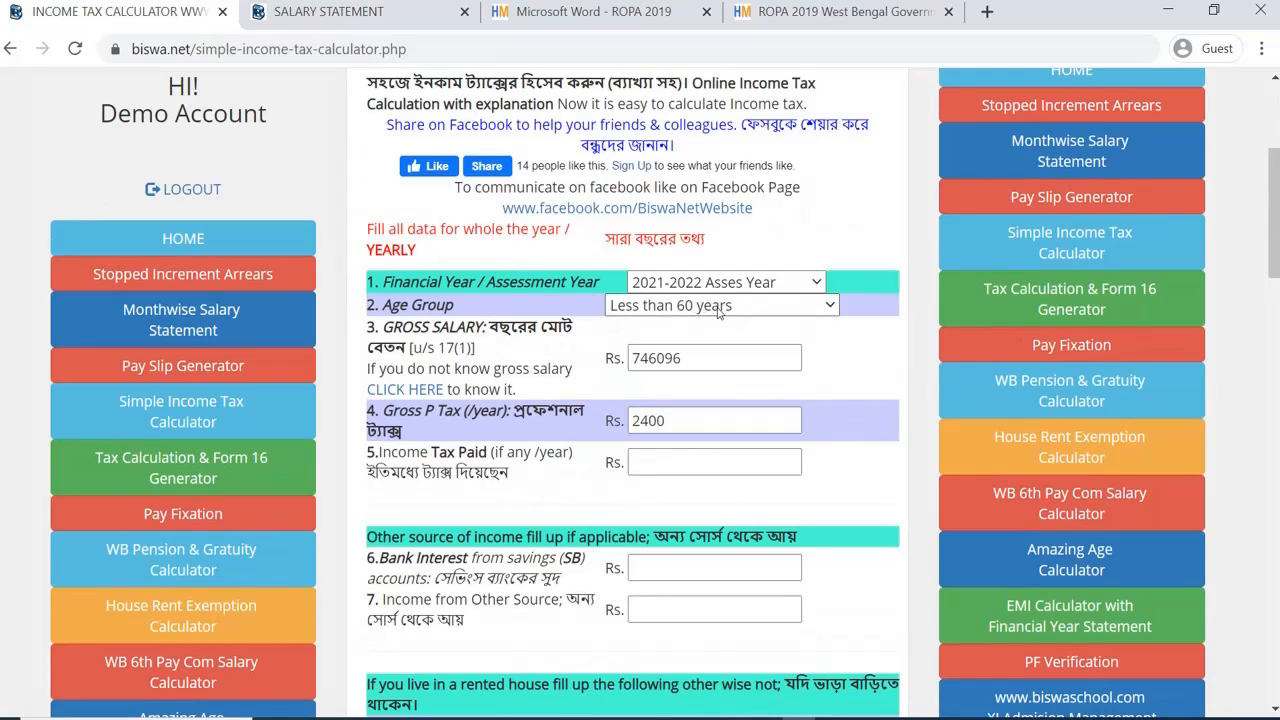
scroll(718, 312, down, 1)
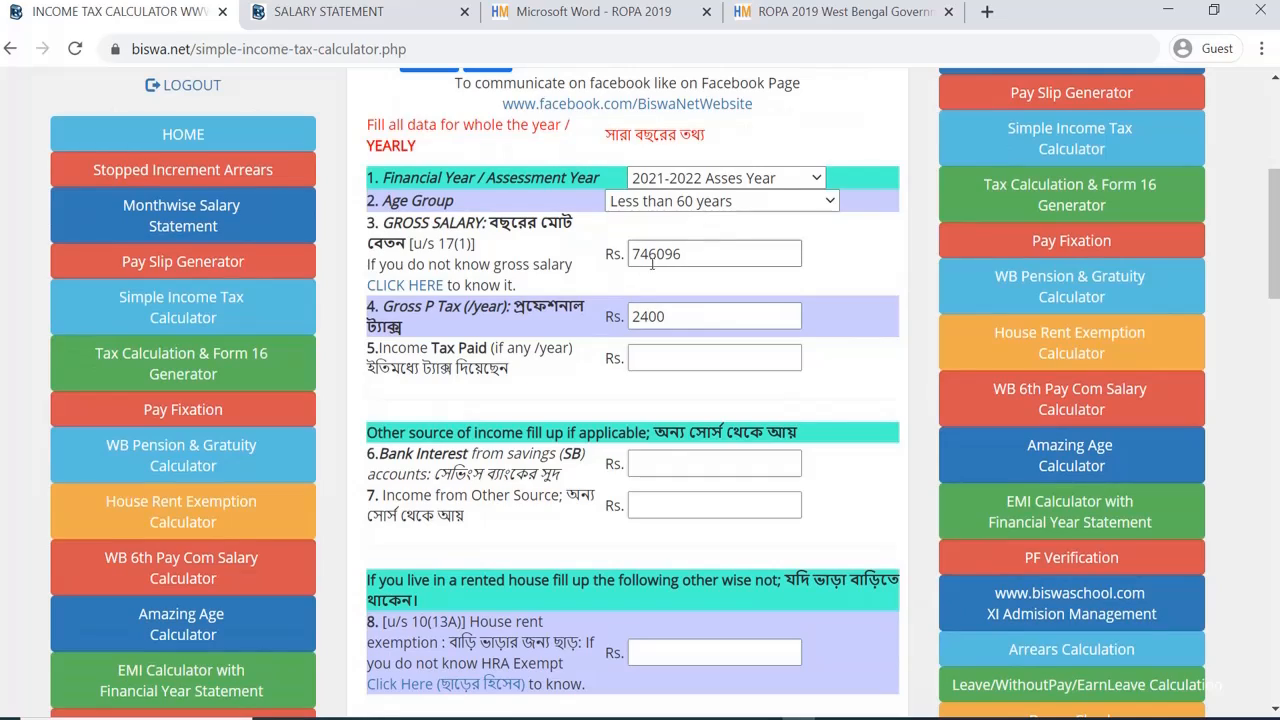
scroll(636, 253, down, 4)
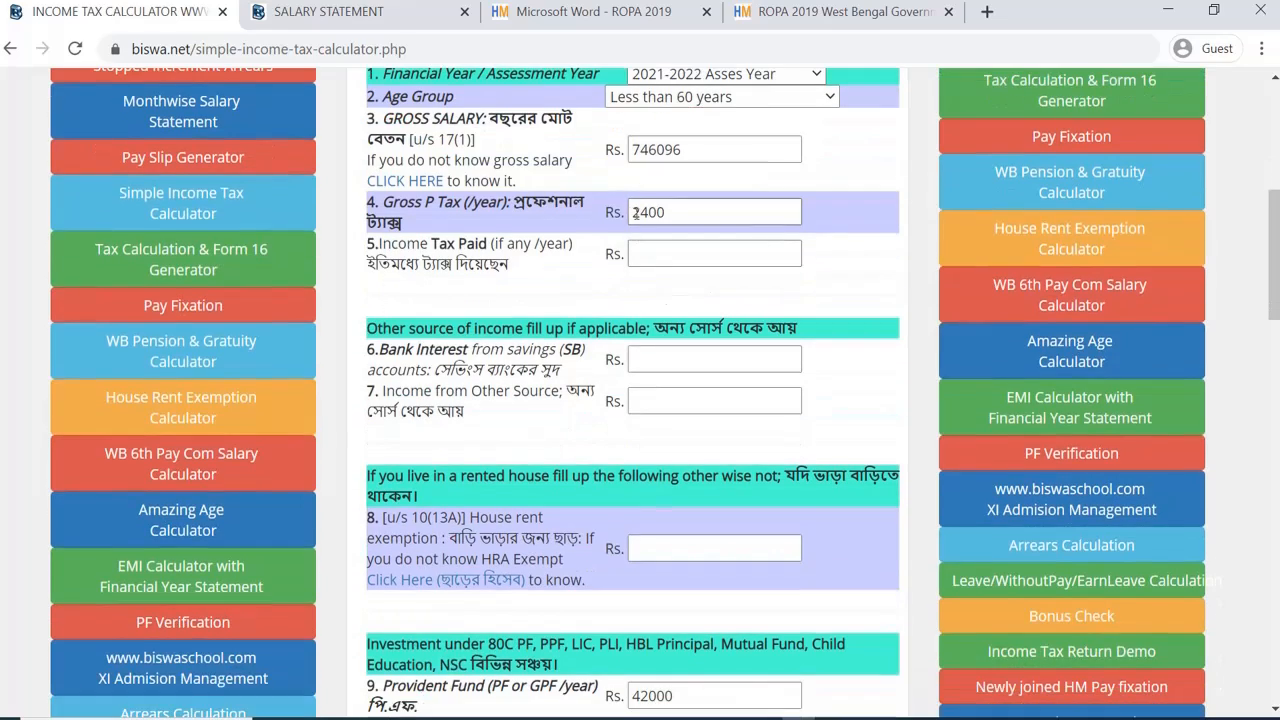
scroll(736, 385, down, 13)
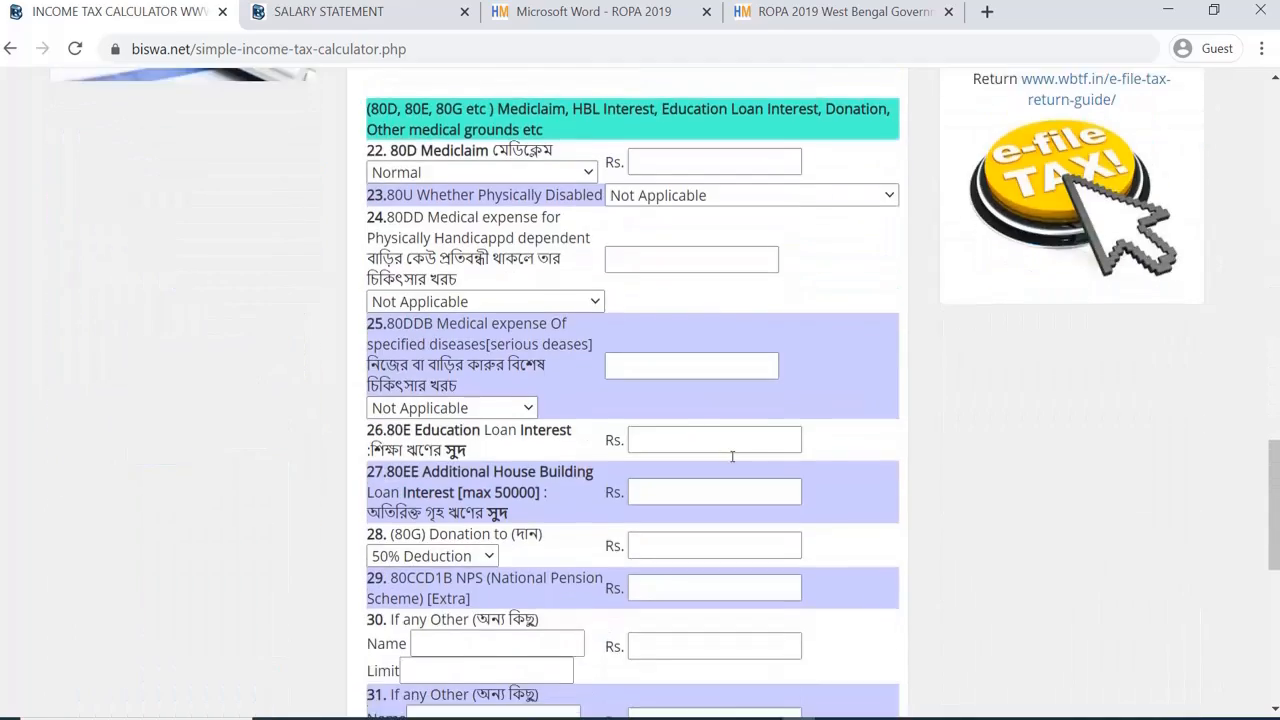
scroll(731, 458, down, 3)
scroll(731, 457, up, 15)
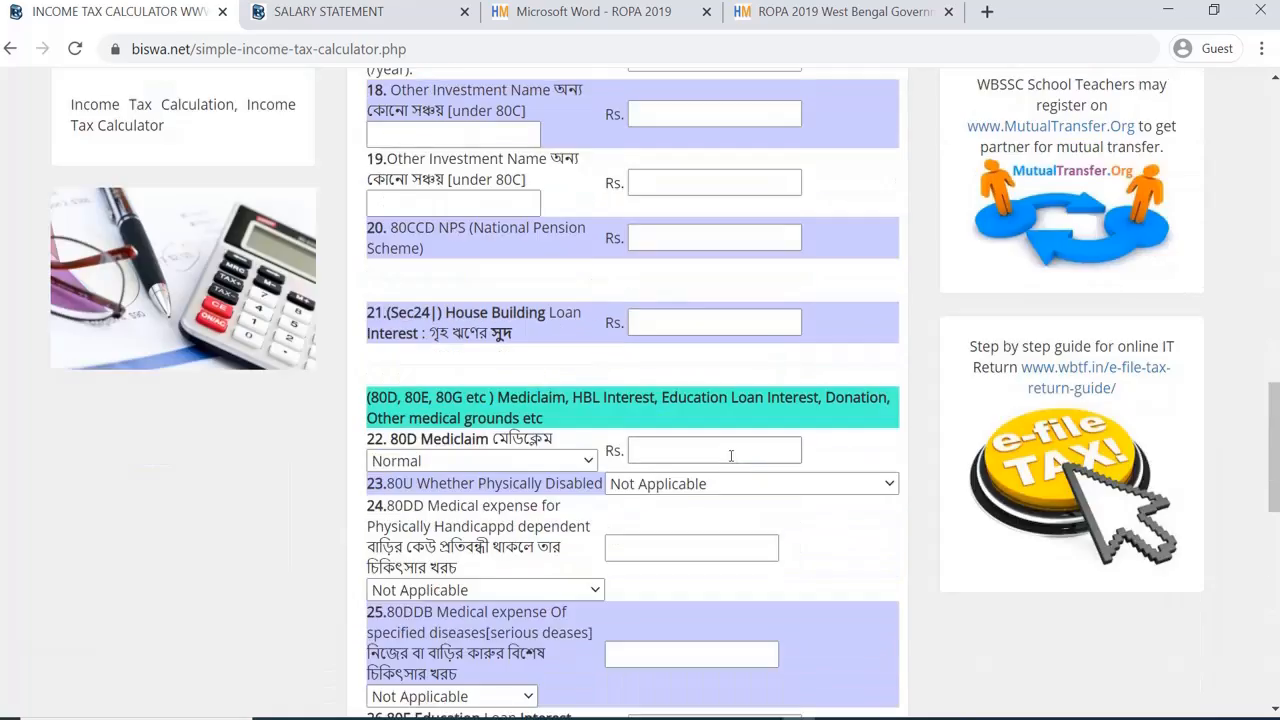
scroll(731, 455, up, 9)
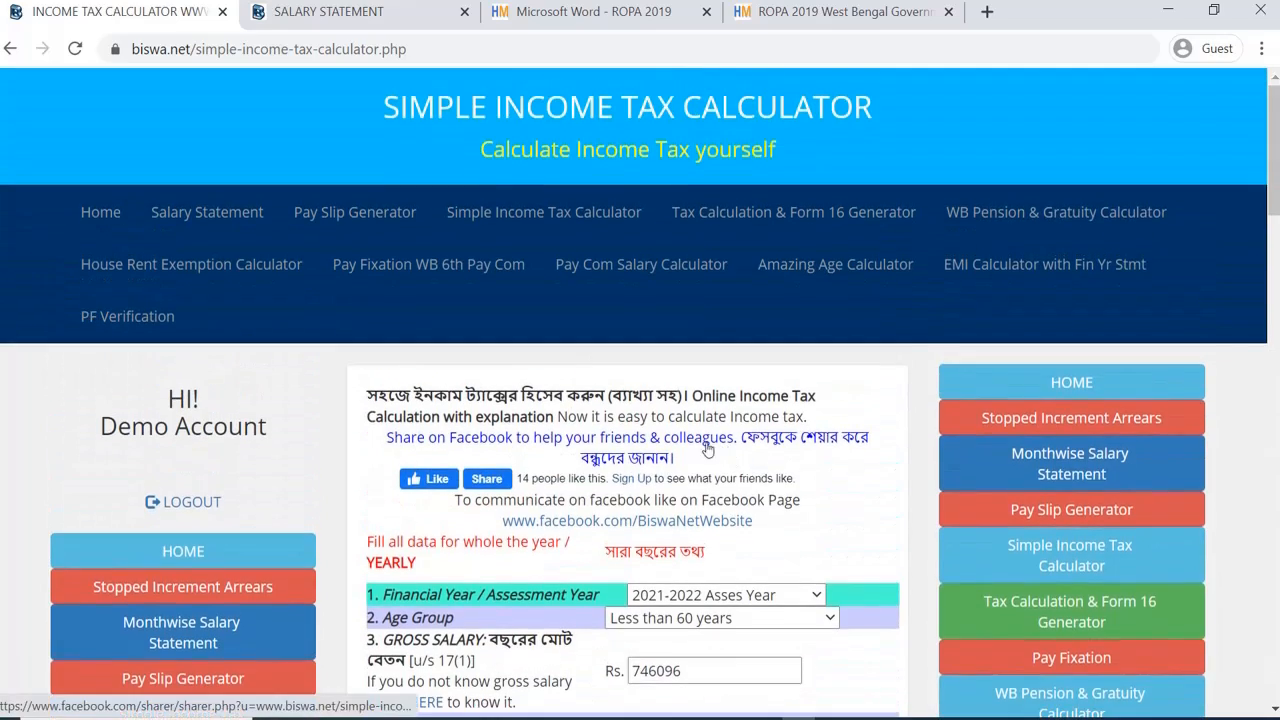
Step: Copy NOV 2020's net income 59072 from the statement and return to the allowance form
click(10, 50)
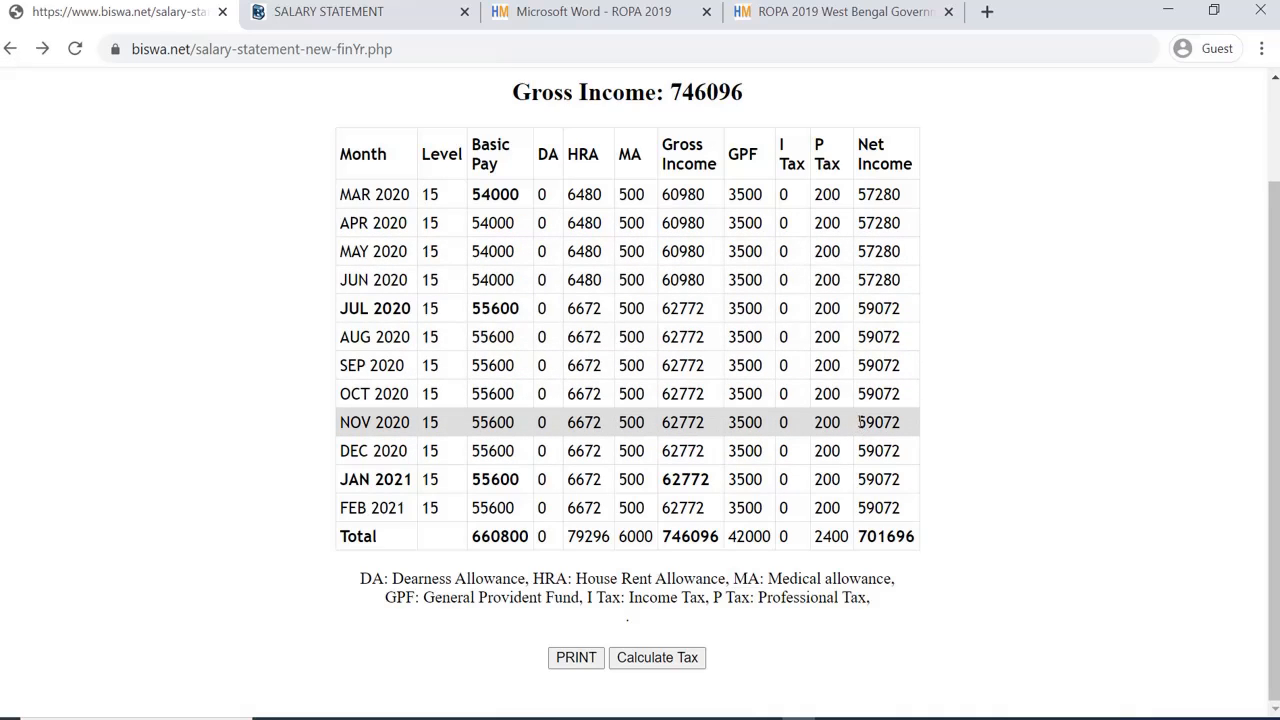
drag(859, 422, 894, 423)
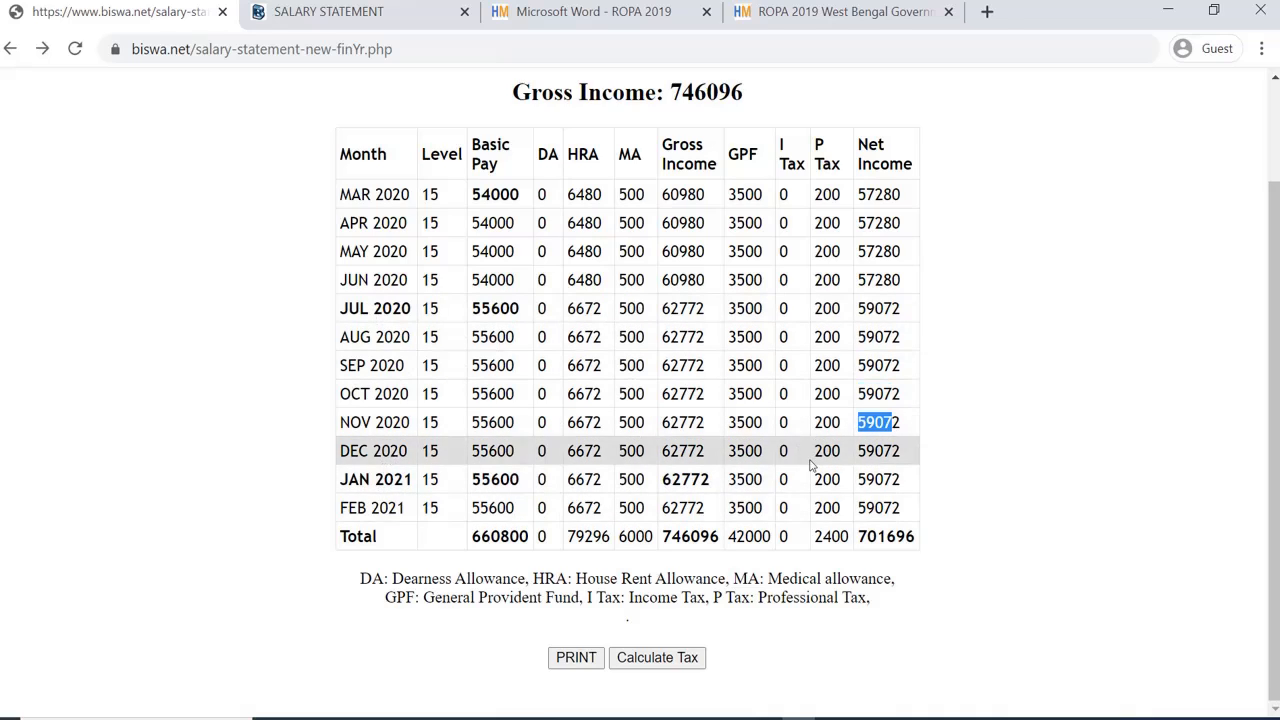
click(906, 458)
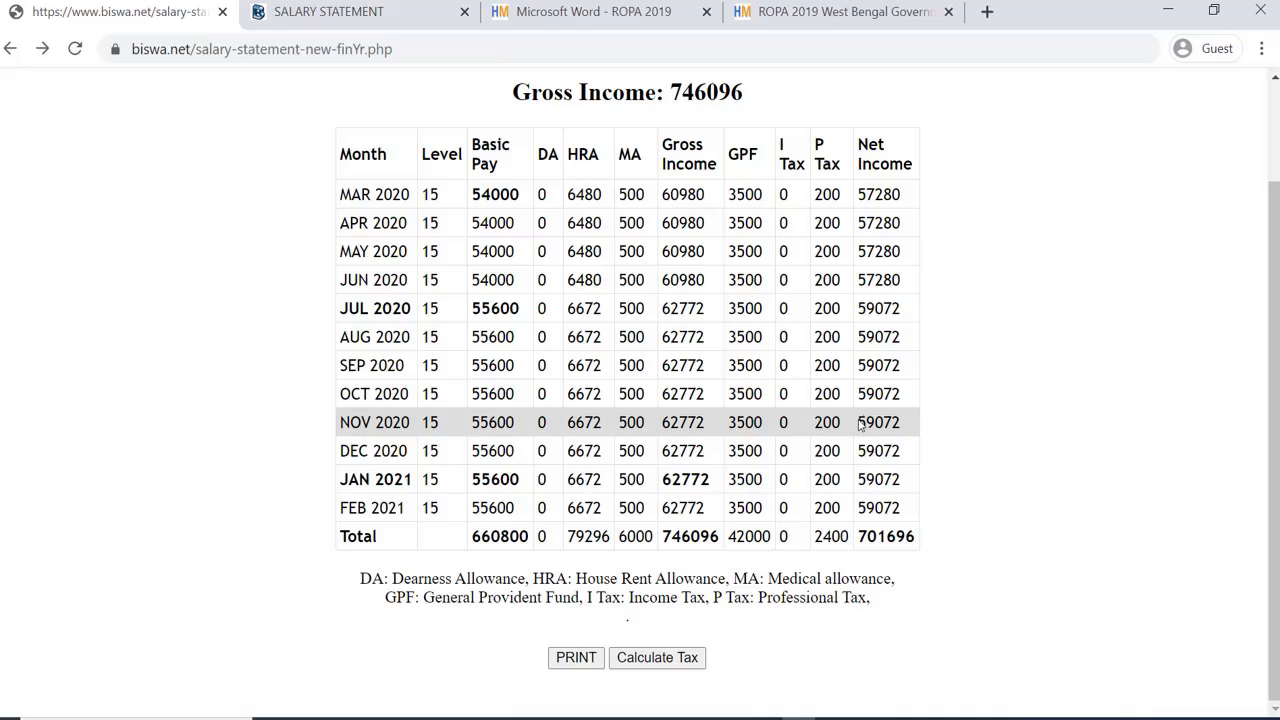
drag(857, 424, 903, 430)
right_click(877, 424)
click(905, 437)
click(11, 48)
click(11, 49)
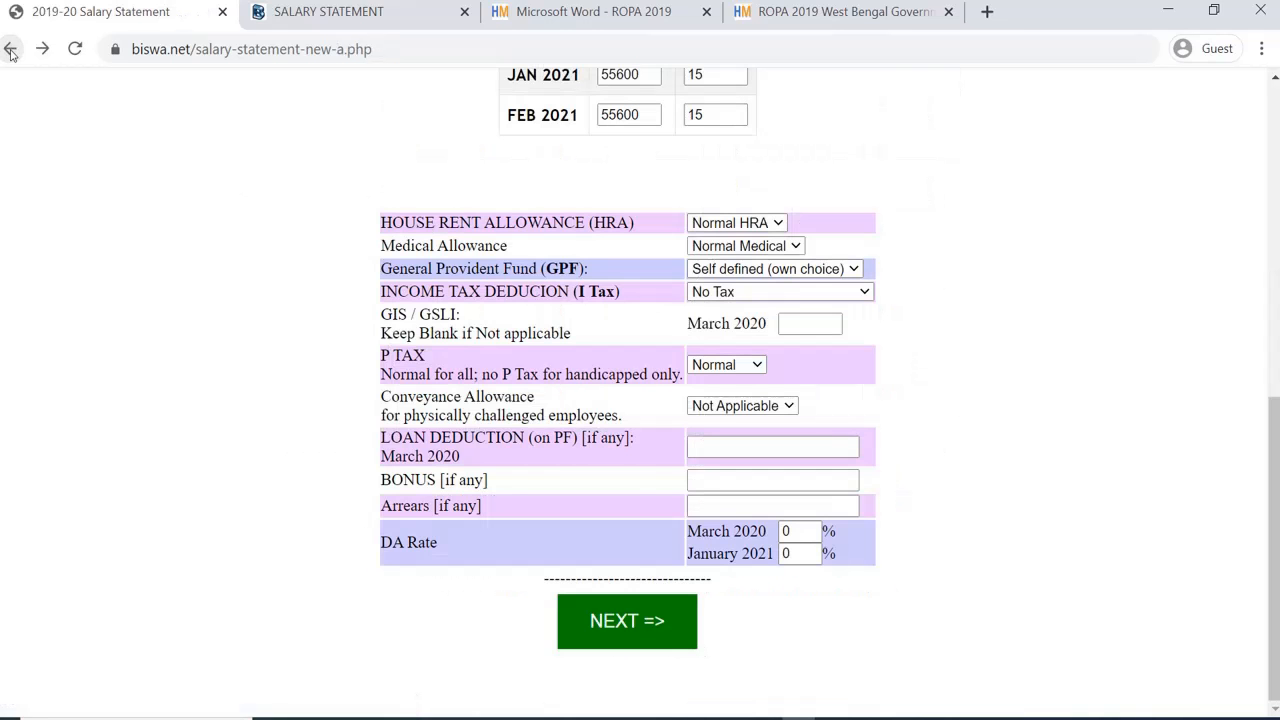
Step: Go back to the biswa.net home page and open the Gross/NET to Basic converter
click(11, 49)
click(11, 49)
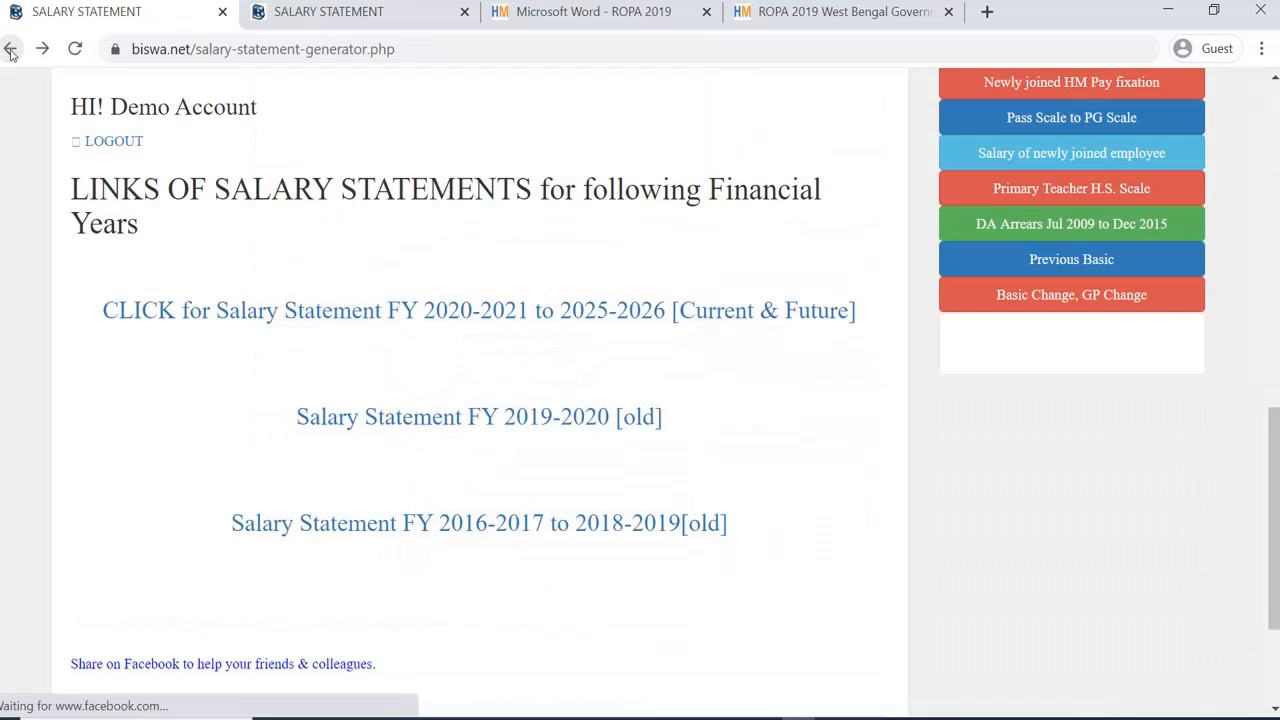
click(10, 48)
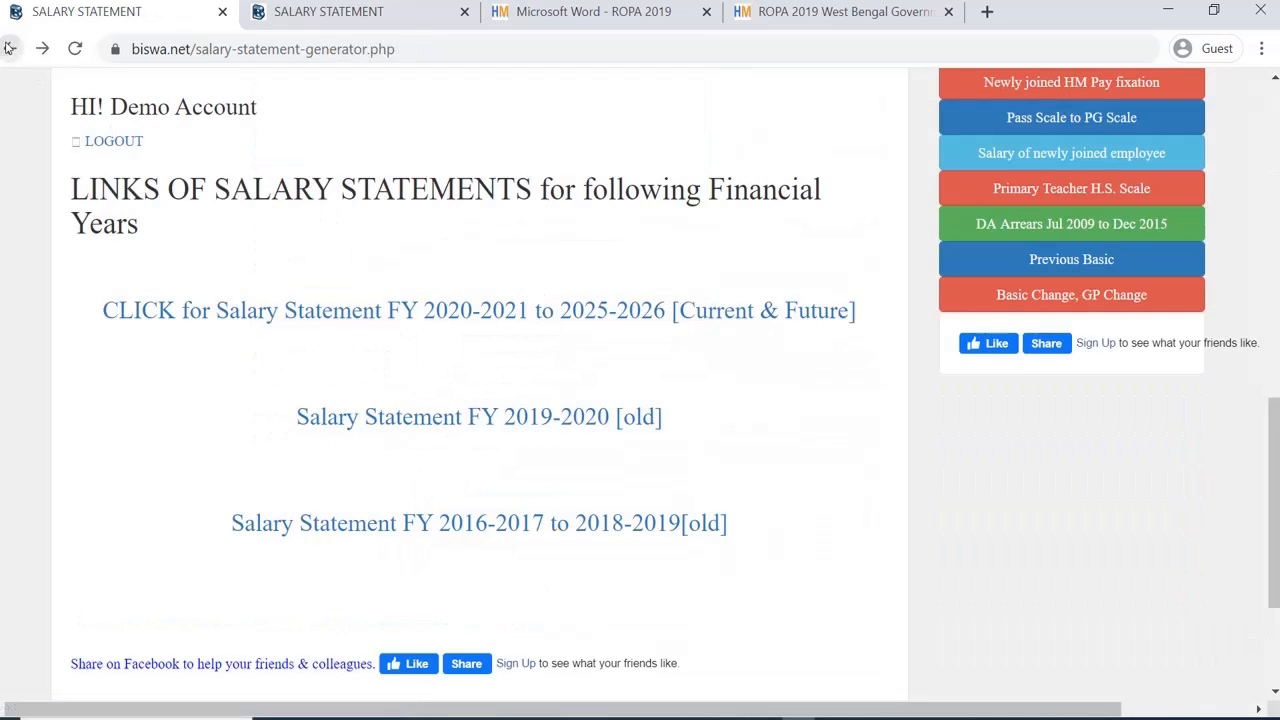
scroll(648, 377, down, 1)
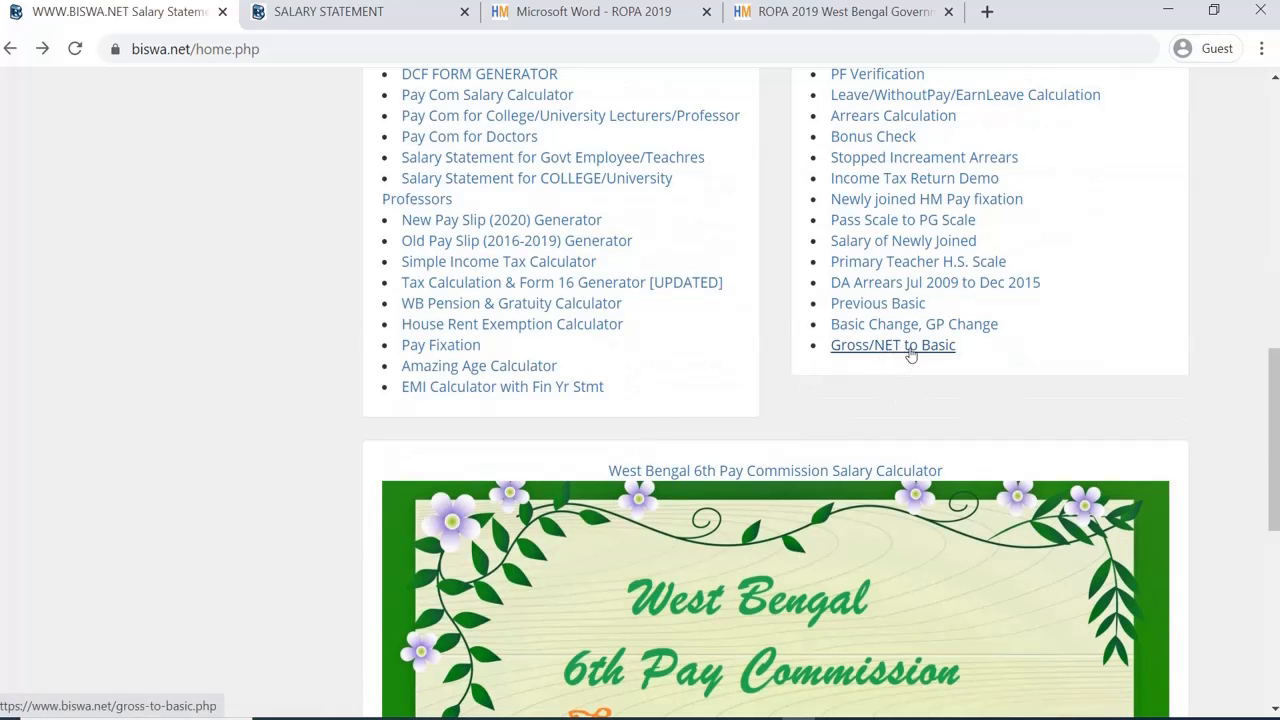
click(916, 352)
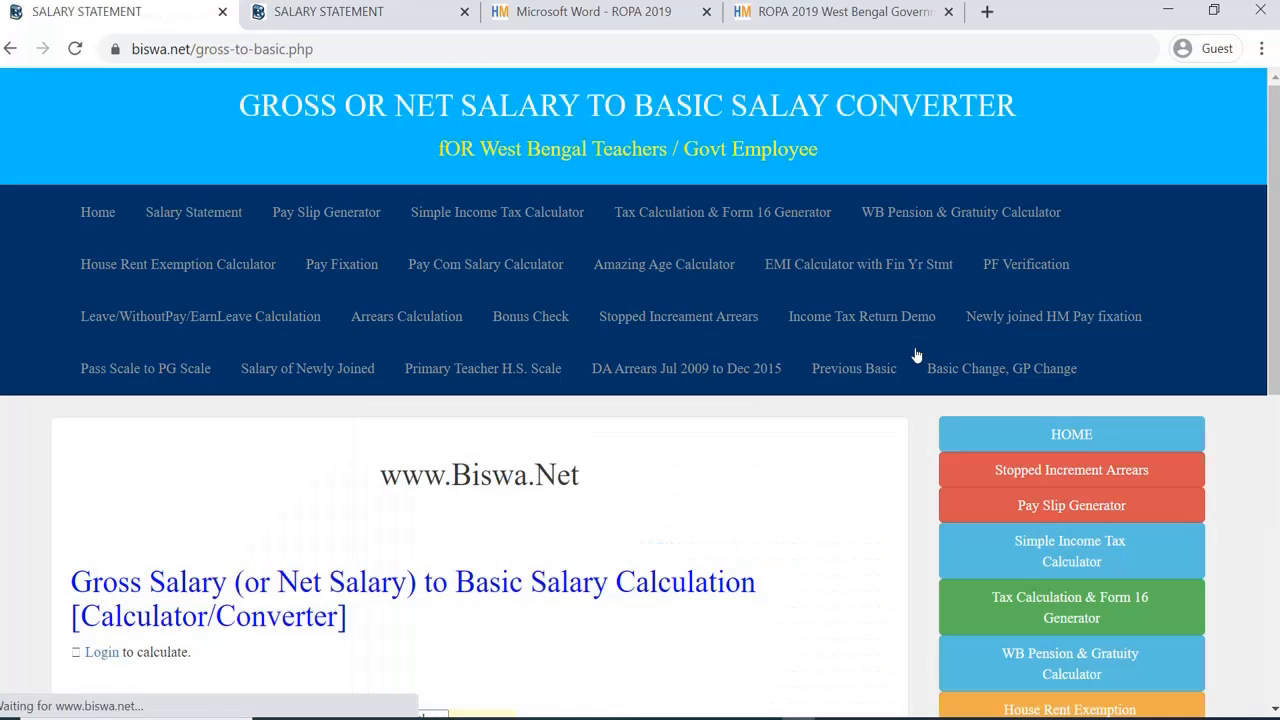
Step: Enter 59072 as a Net salary at level 15, Old GP 4800
scroll(835, 360, down, 3)
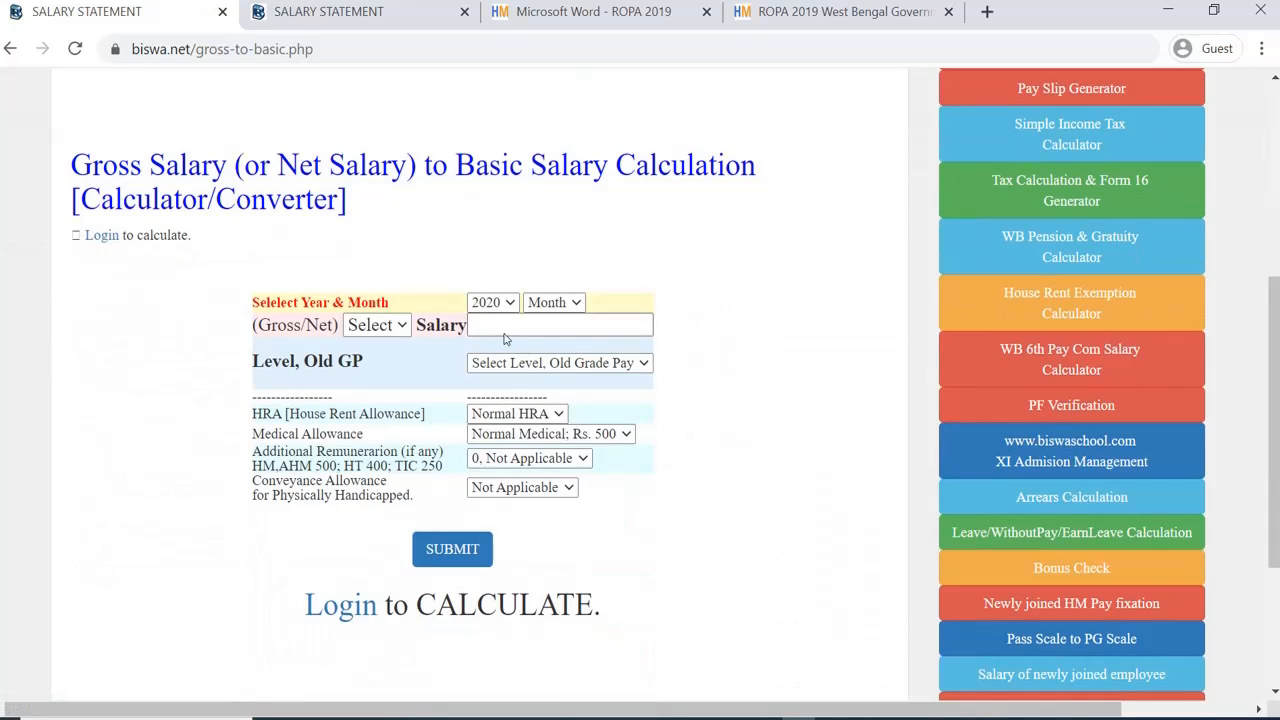
click(504, 328)
text(59072)
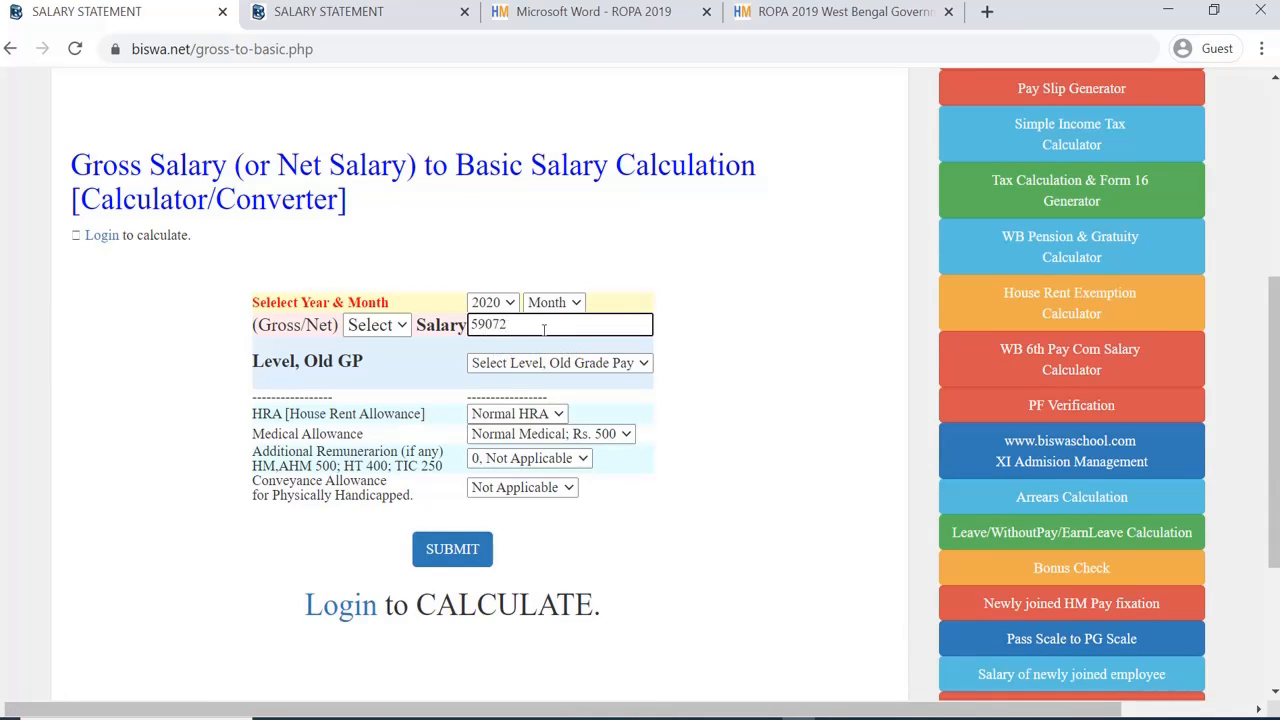
click(400, 326)
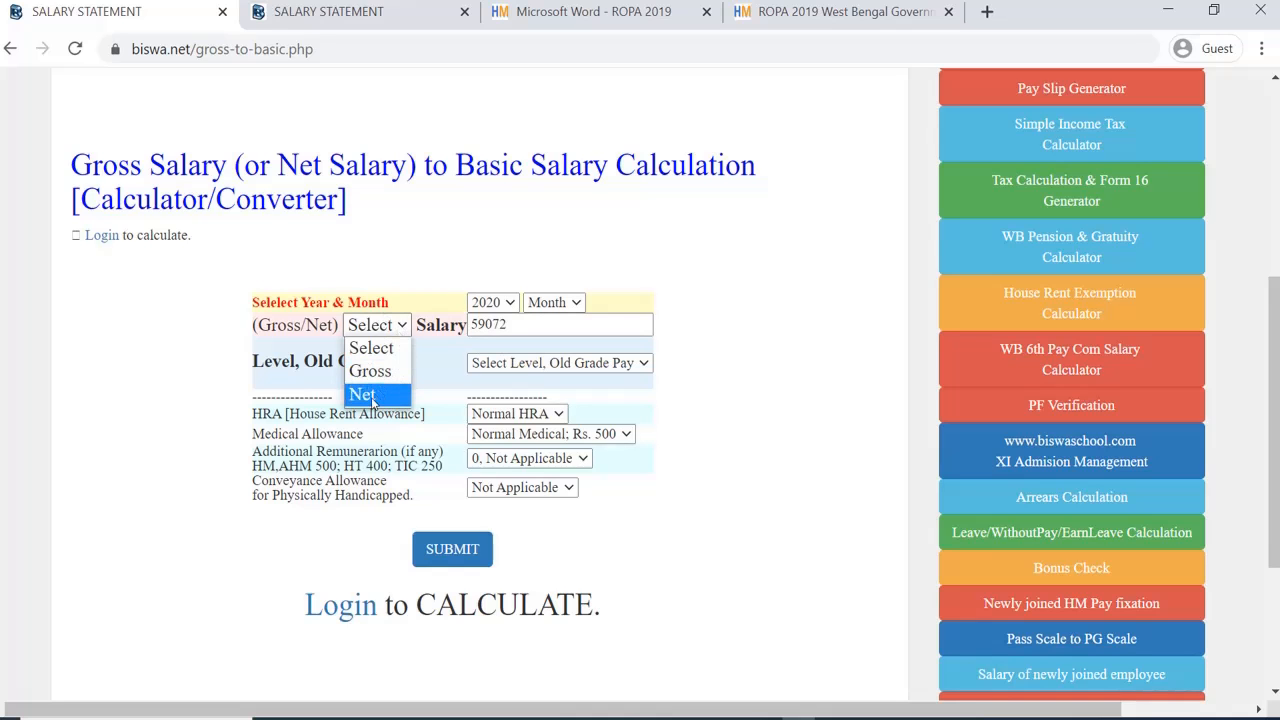
click(372, 398)
click(572, 363)
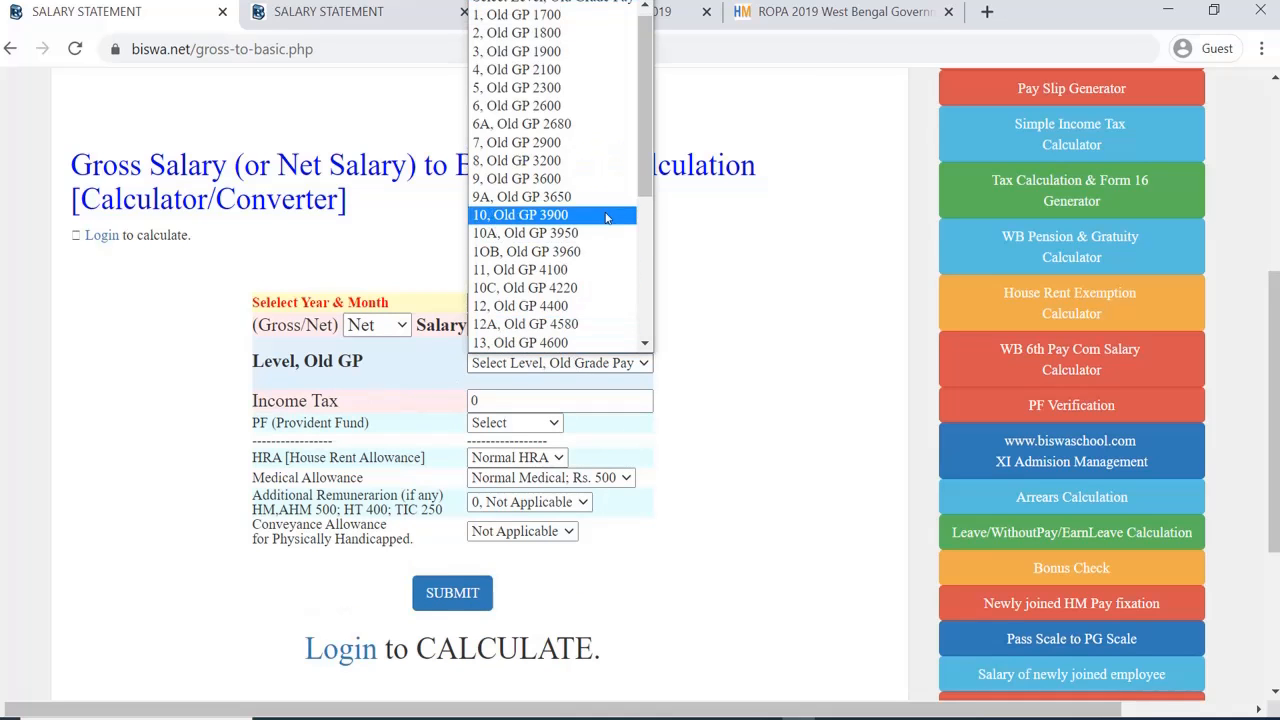
scroll(571, 261, down, 2)
scroll(571, 261, down, 2)
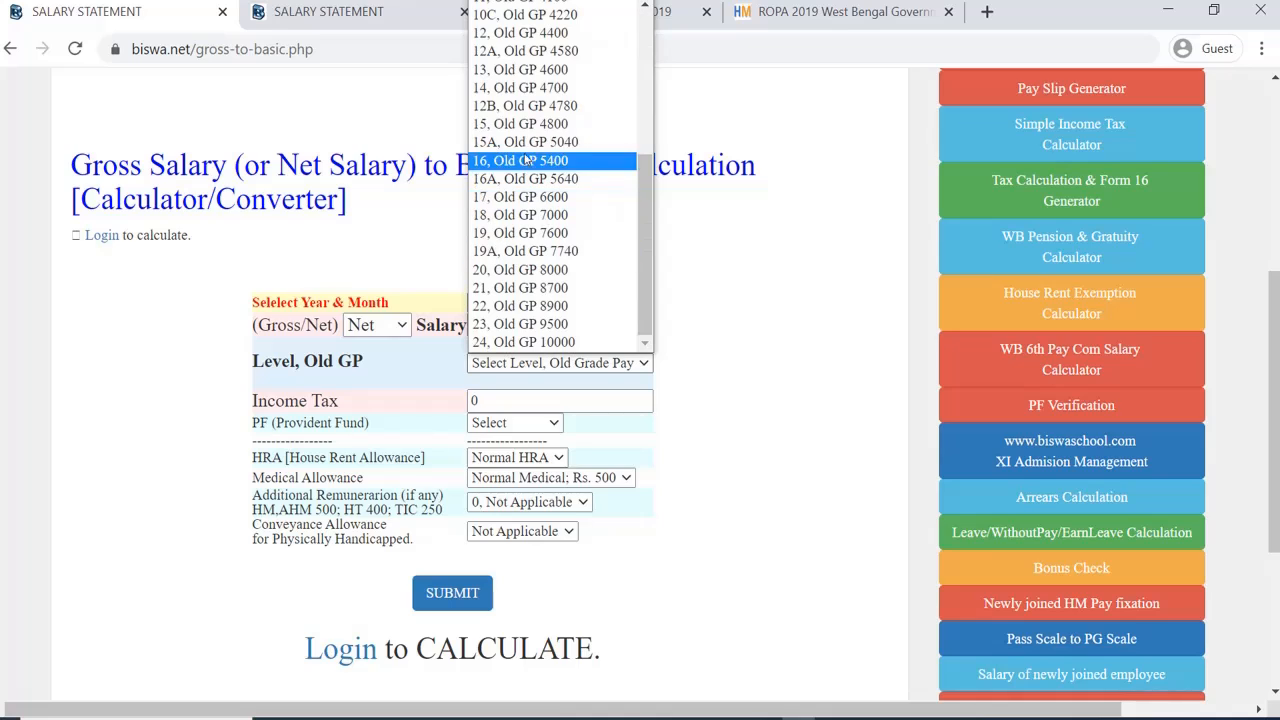
click(525, 124)
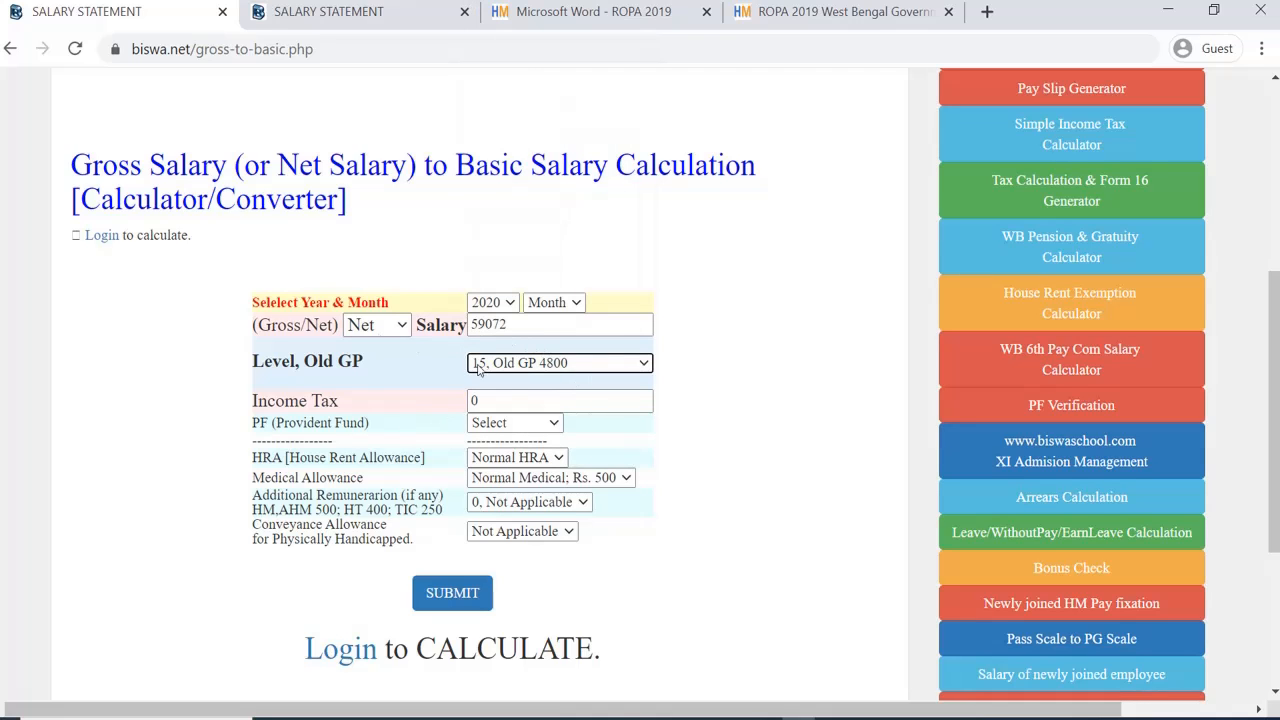
Step: Set a self-defined provident fund amount of 350 and submit the form
click(505, 424)
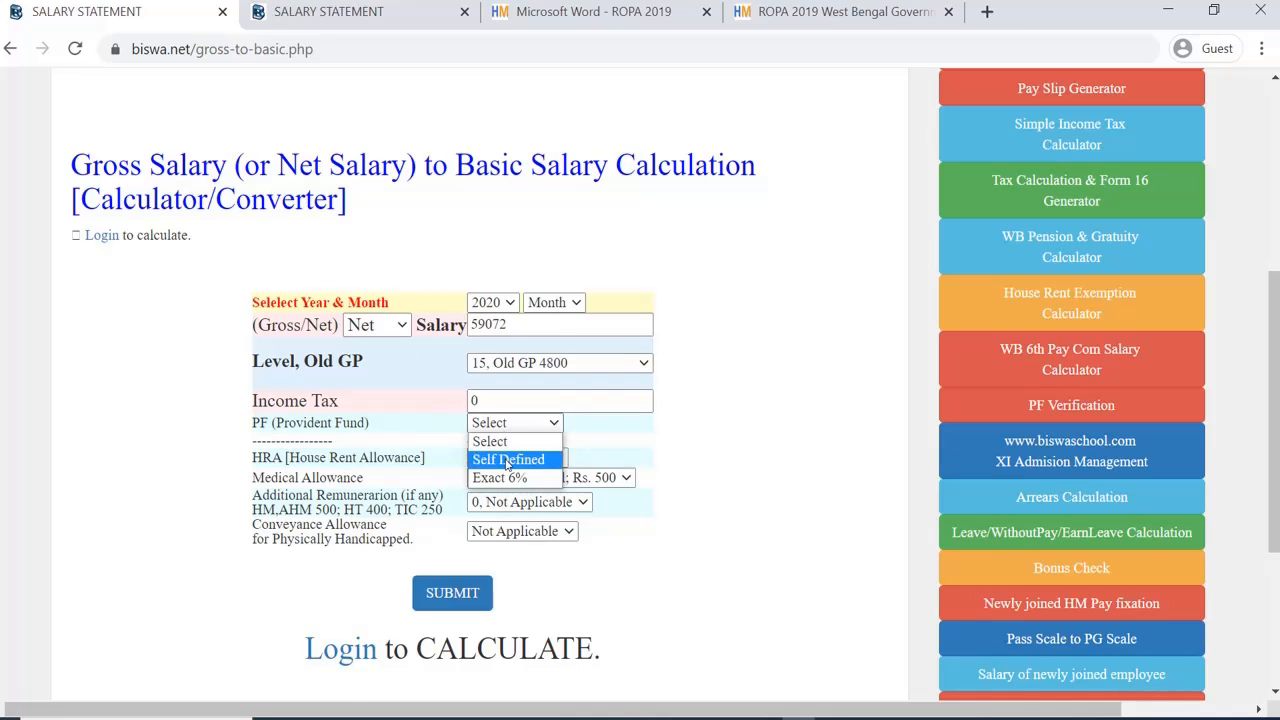
click(507, 460)
click(507, 449)
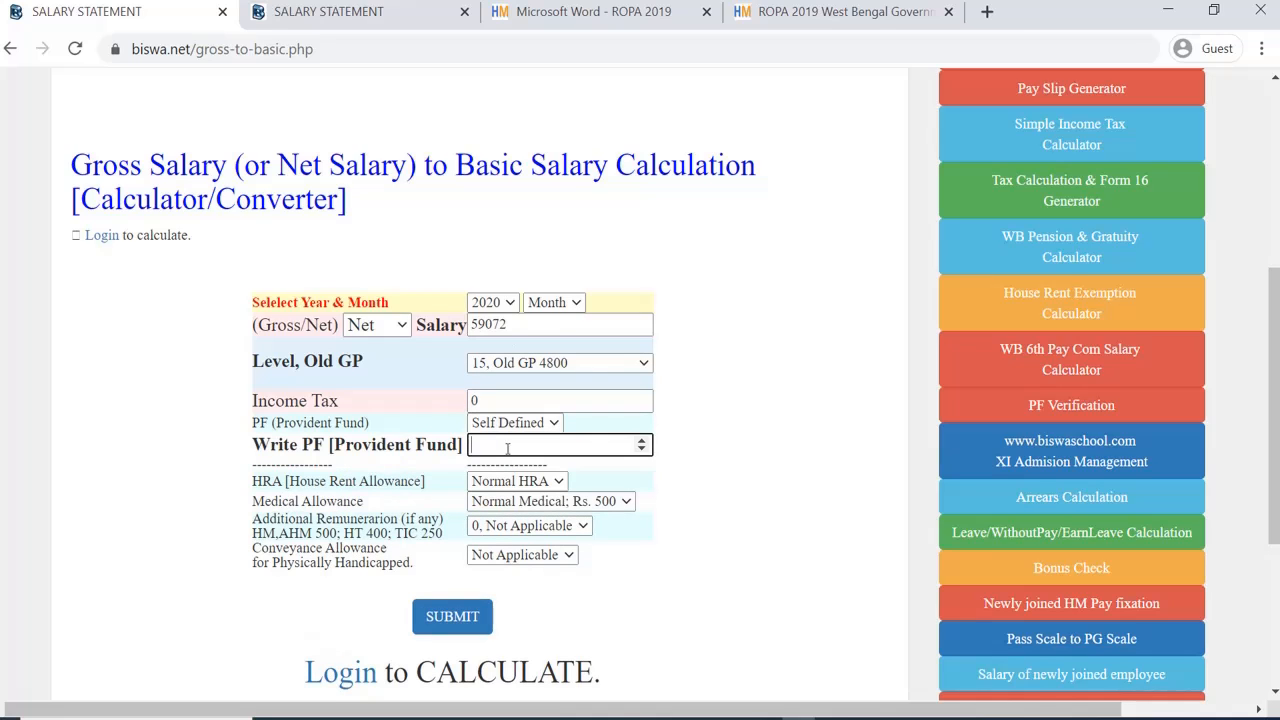
text(3500)
click(442, 618)
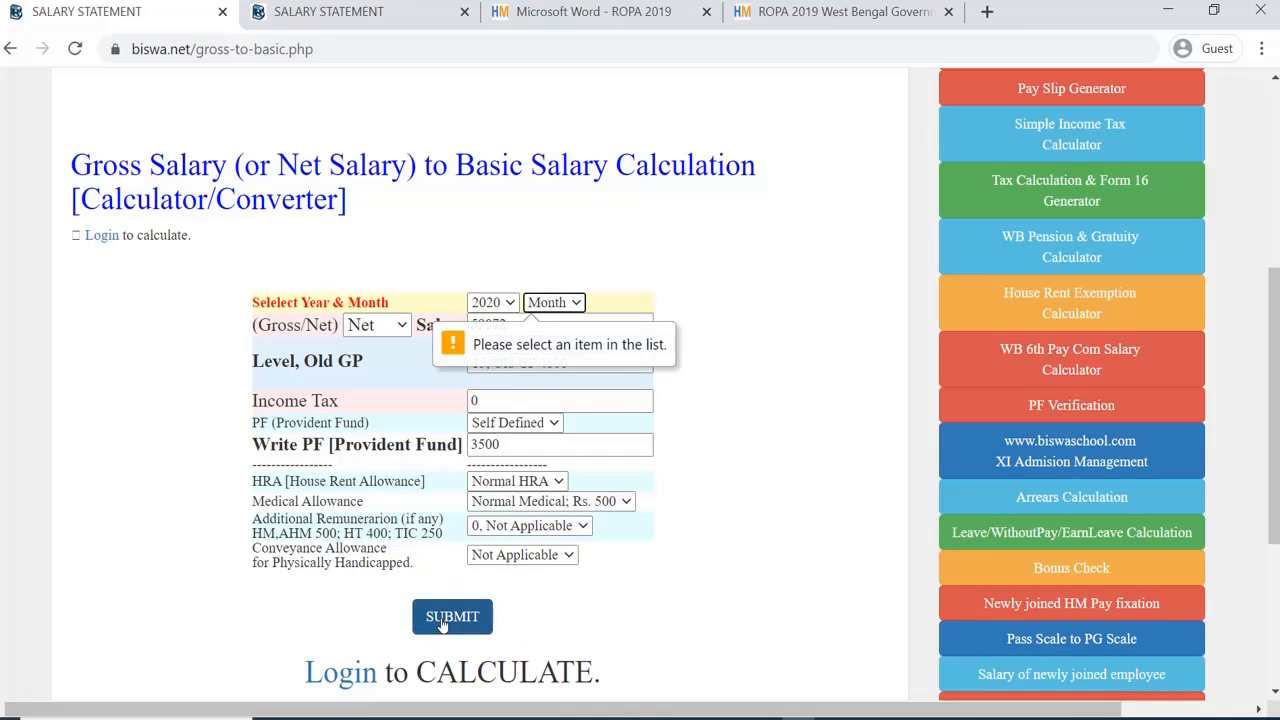
Step: Set the month to SEP and calculate the basic pay
click(563, 301)
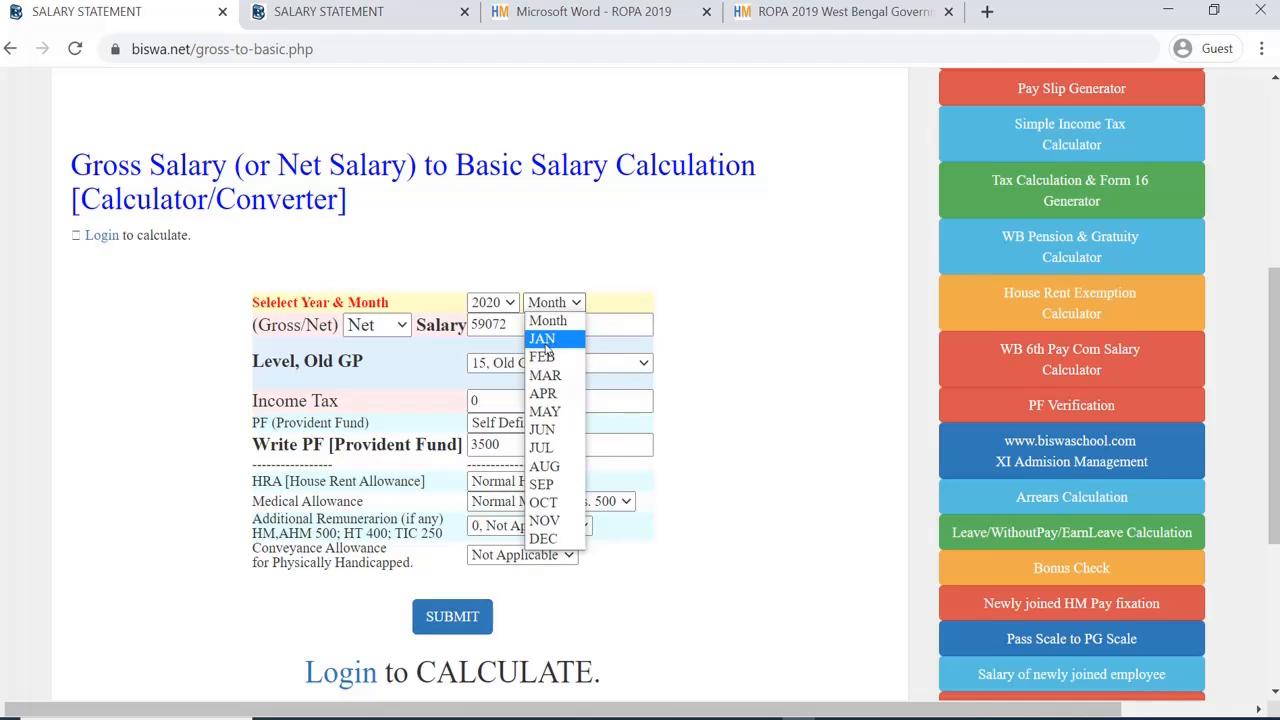
click(543, 490)
click(452, 618)
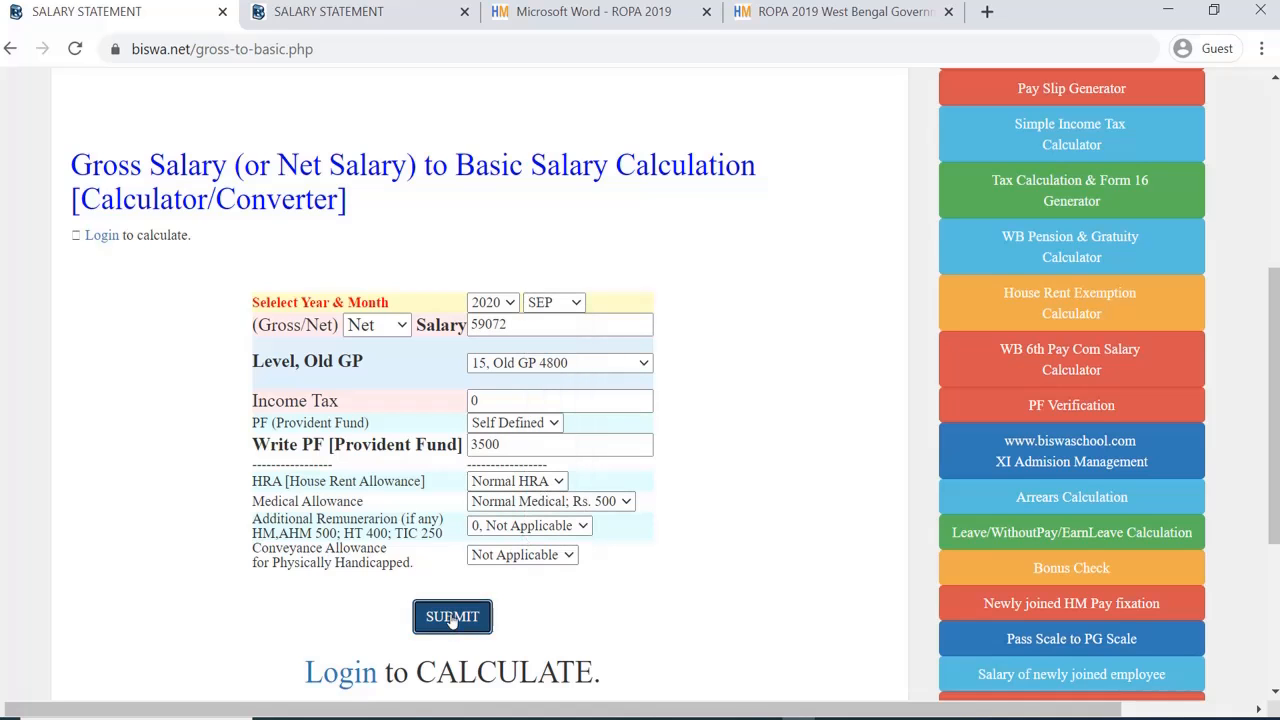
scroll(596, 385, down, 2)
scroll(595, 385, down, 2)
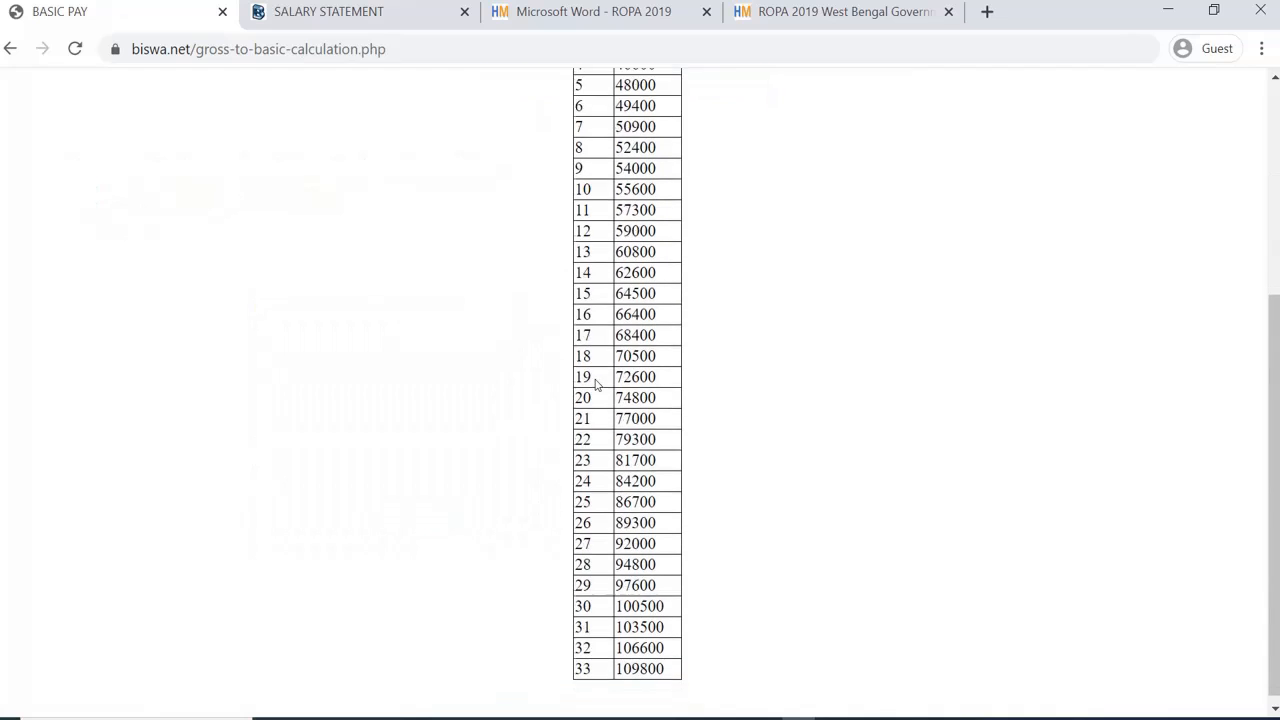
scroll(594, 545, up, 4)
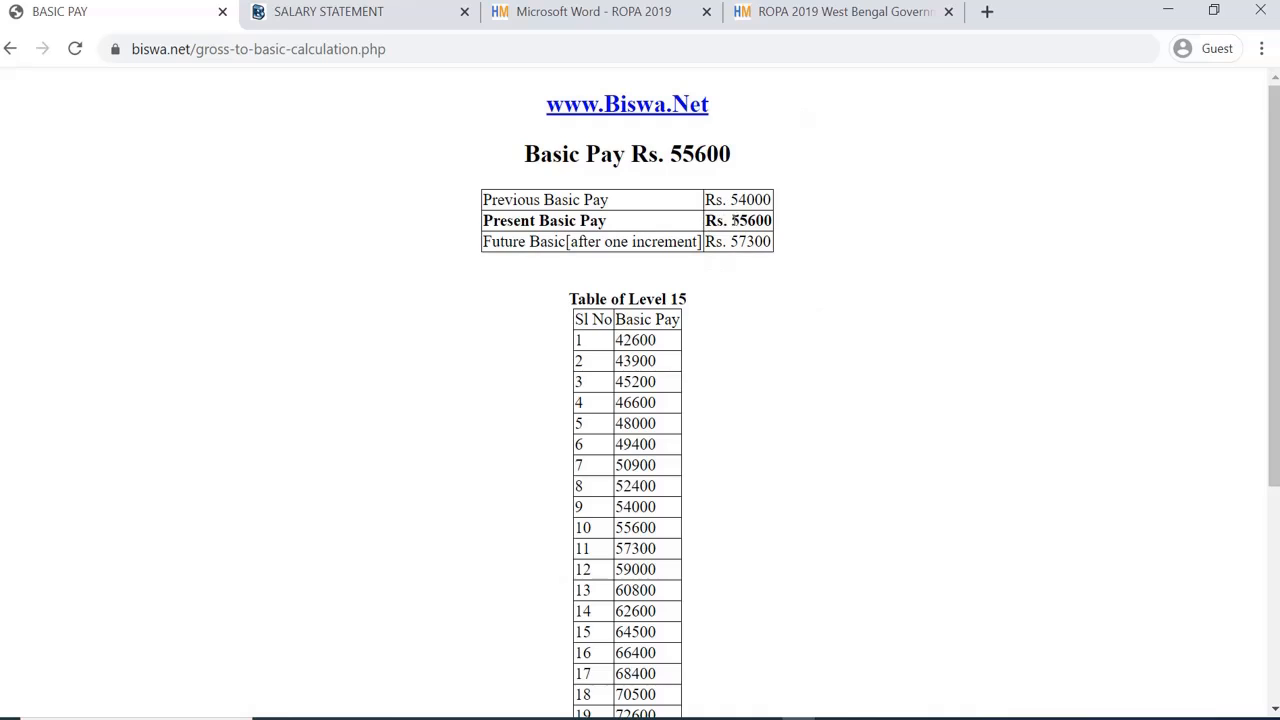
drag(733, 220, 775, 222)
drag(727, 200, 768, 200)
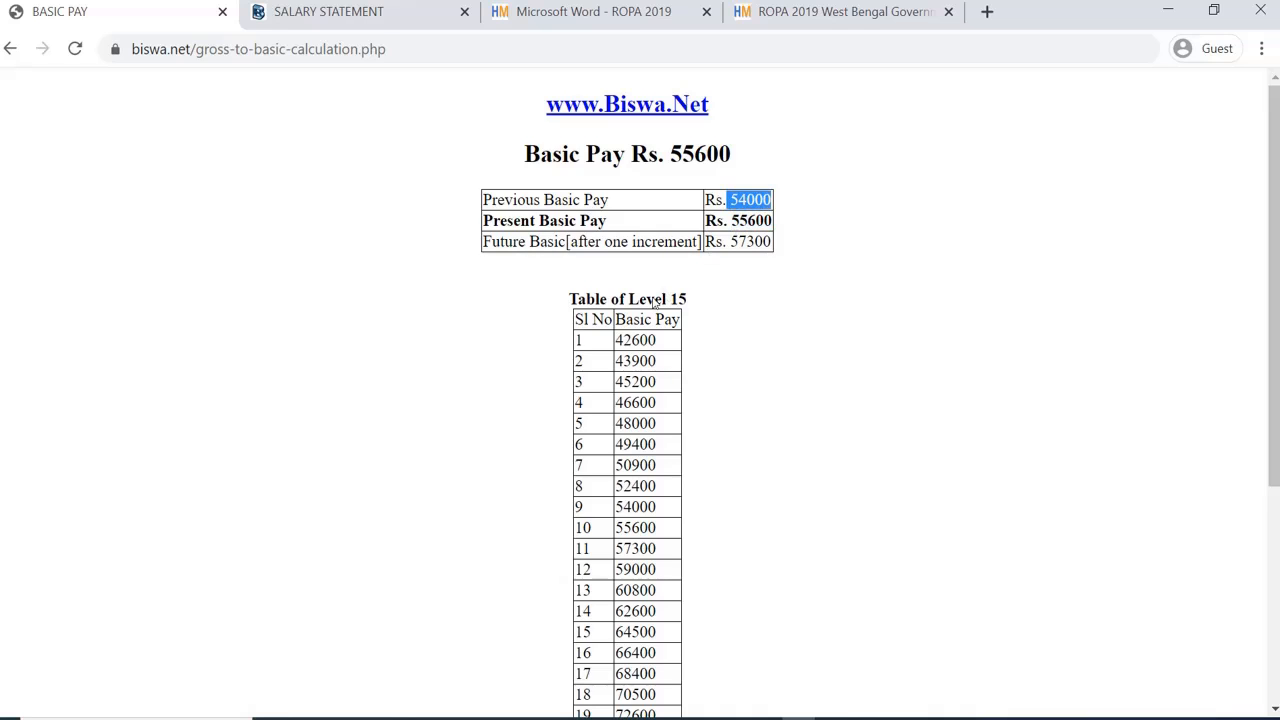
scroll(670, 302, down, 3)
scroll(670, 307, up, 3)
click(752, 213)
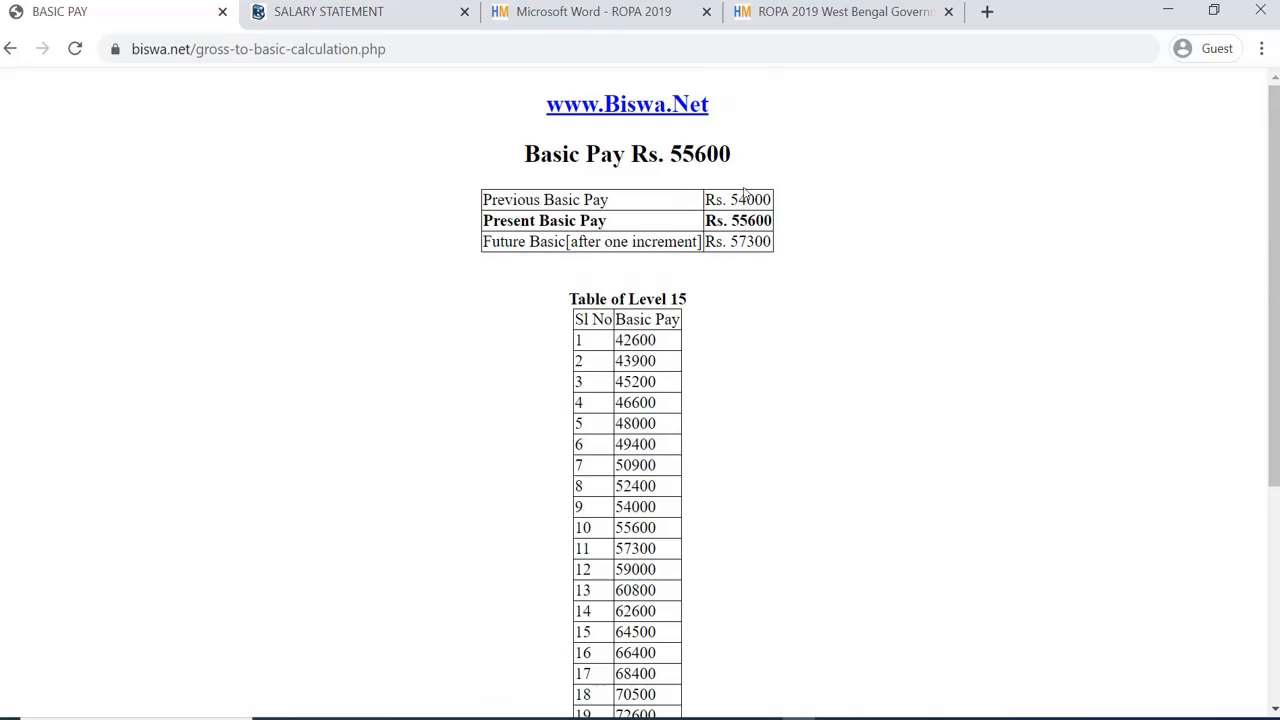
drag(731, 199, 771, 199)
click(746, 228)
Step: From the biswa.net home page, open Monthwise Salary Statement and its FY 2020-2021 form
click(661, 106)
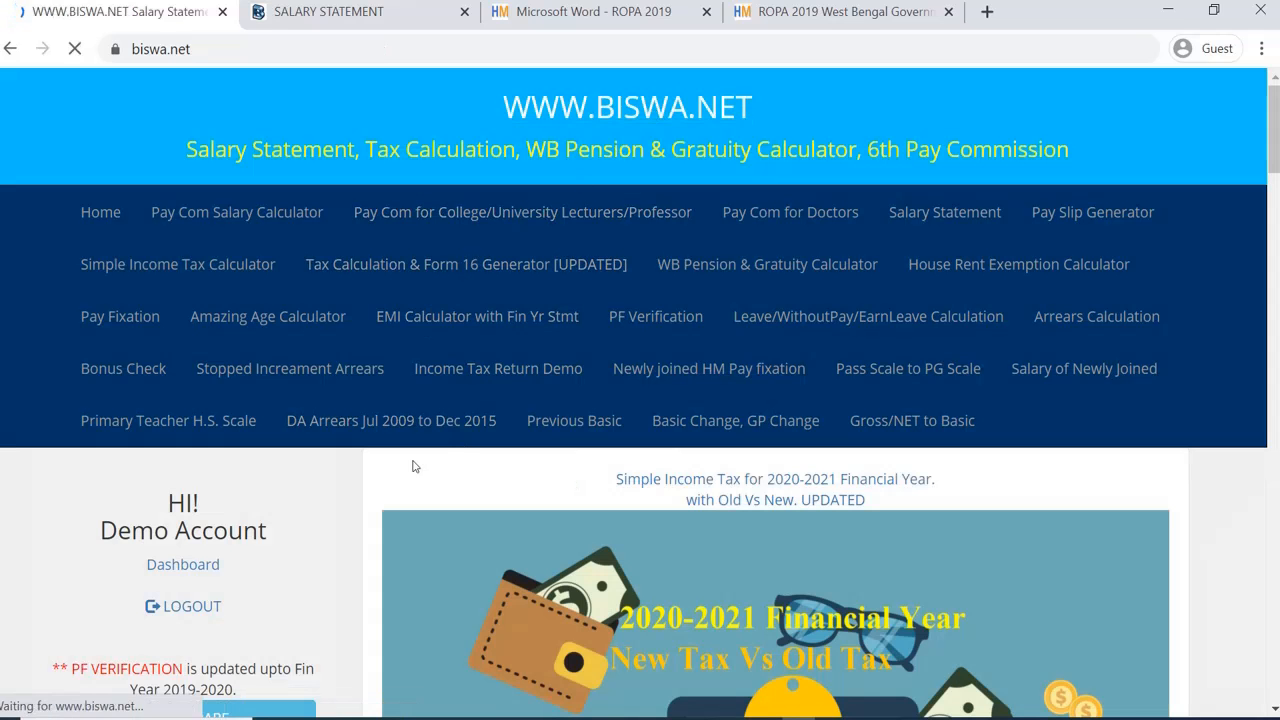
scroll(415, 466, down, 5)
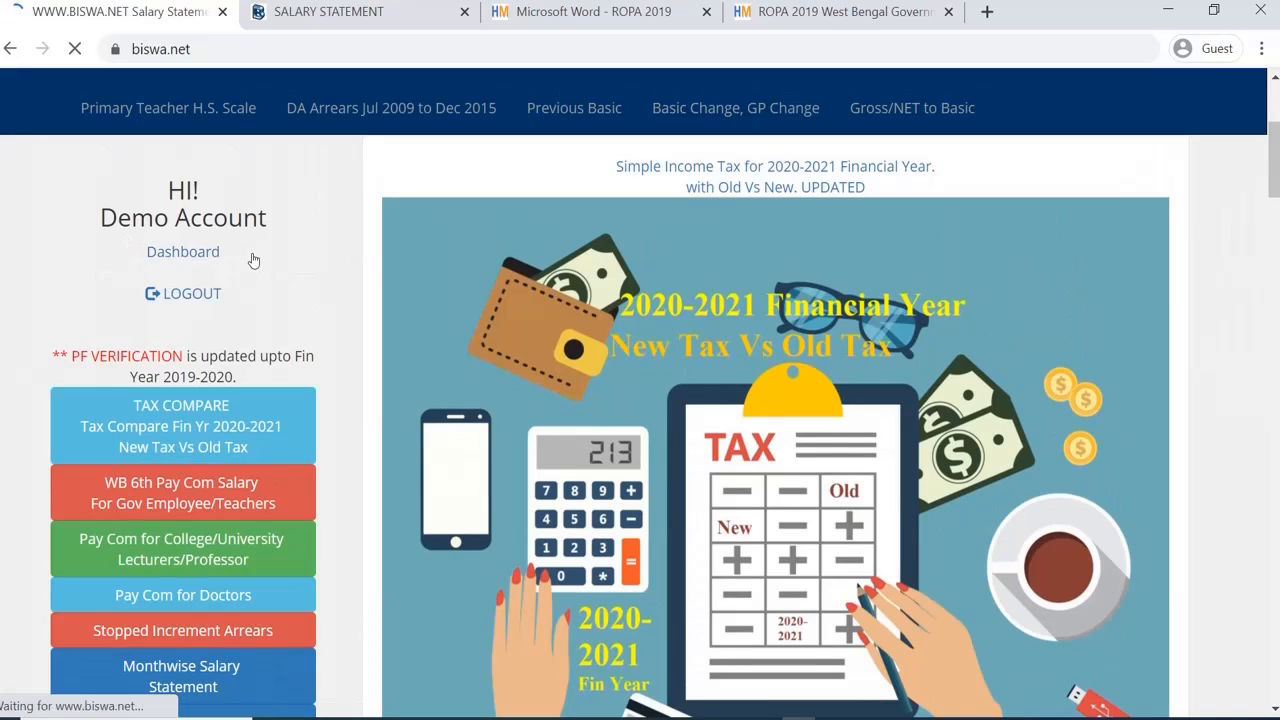
scroll(265, 320, down, 3)
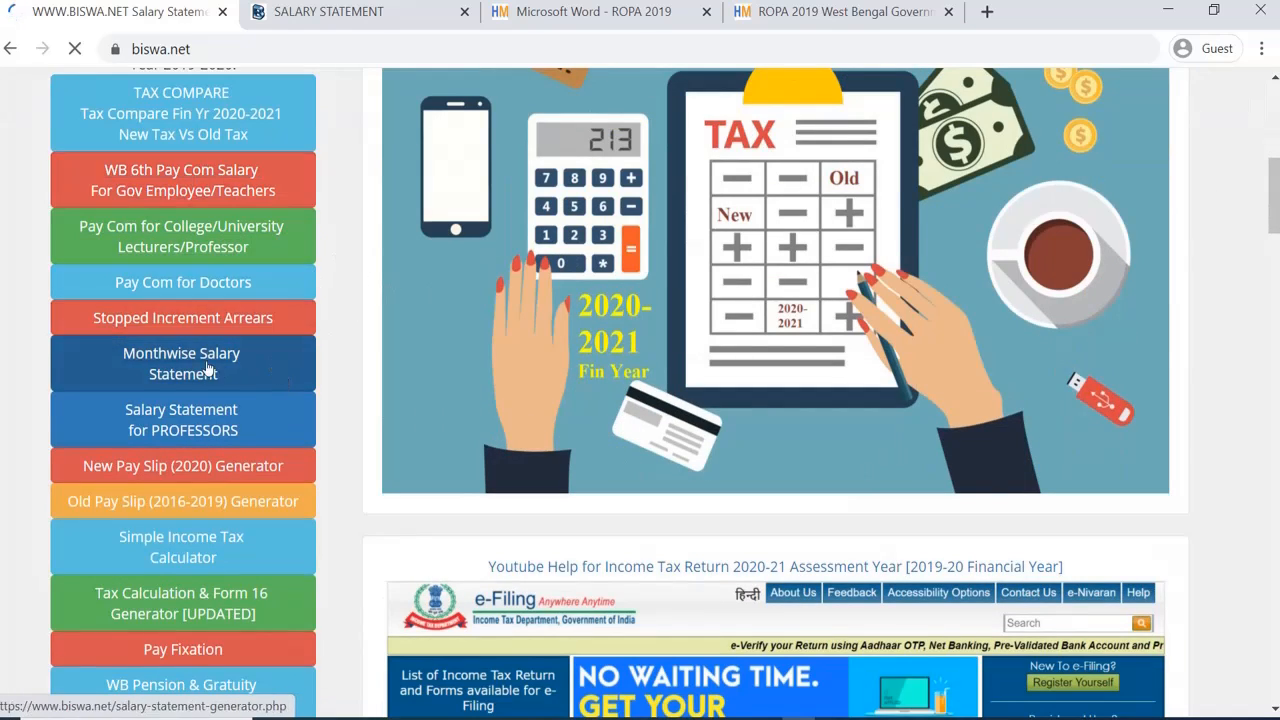
scroll(210, 386, down, 2)
scroll(222, 370, up, 2)
click(190, 367)
scroll(476, 452, down, 8)
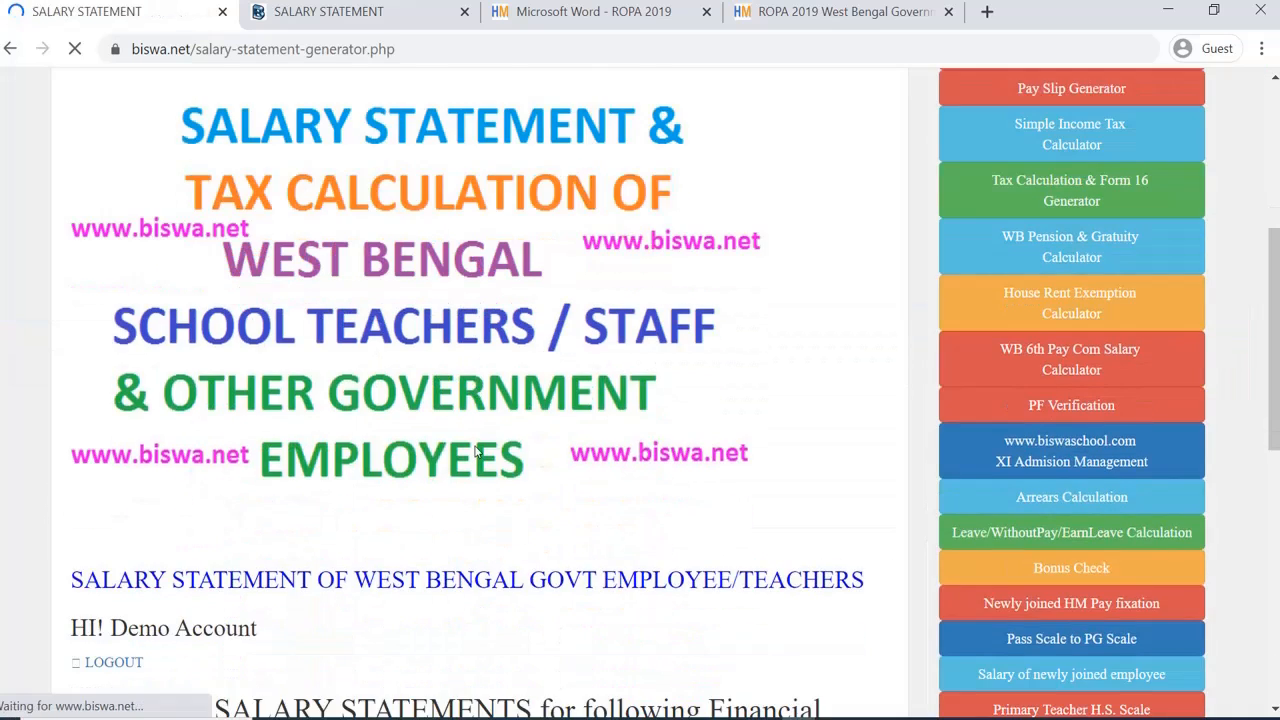
click(508, 424)
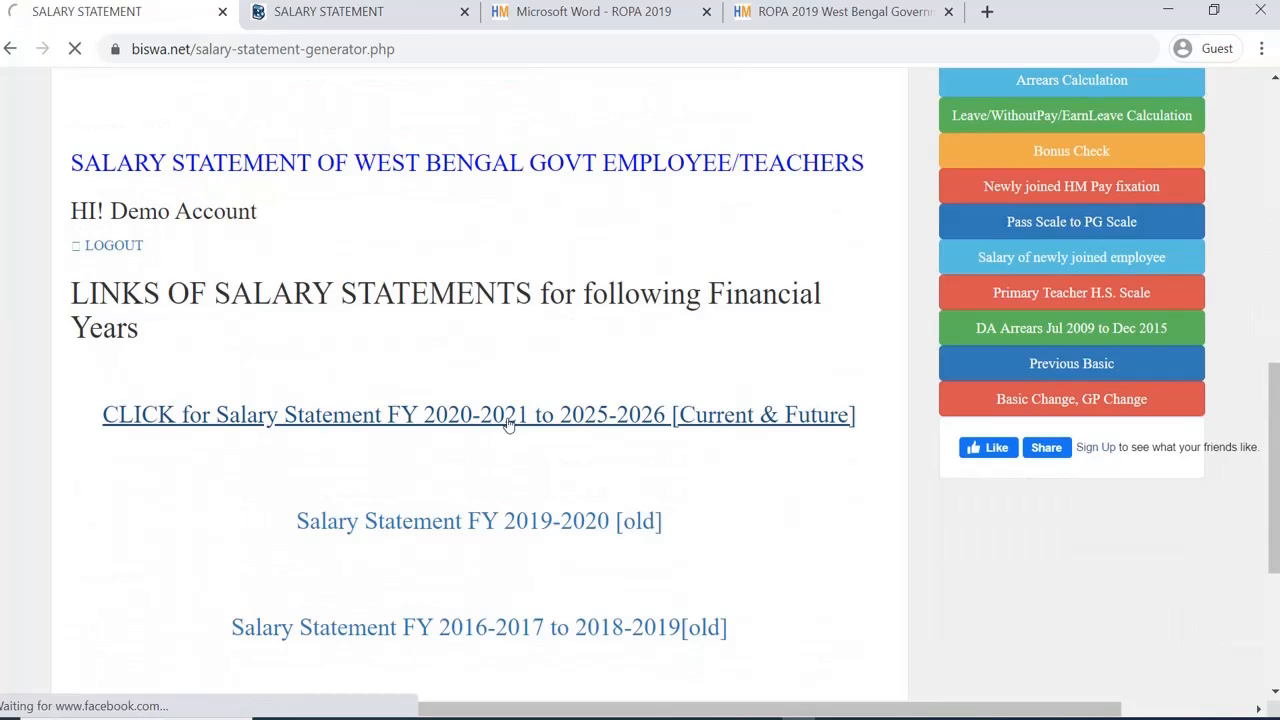
scroll(563, 425, down, 5)
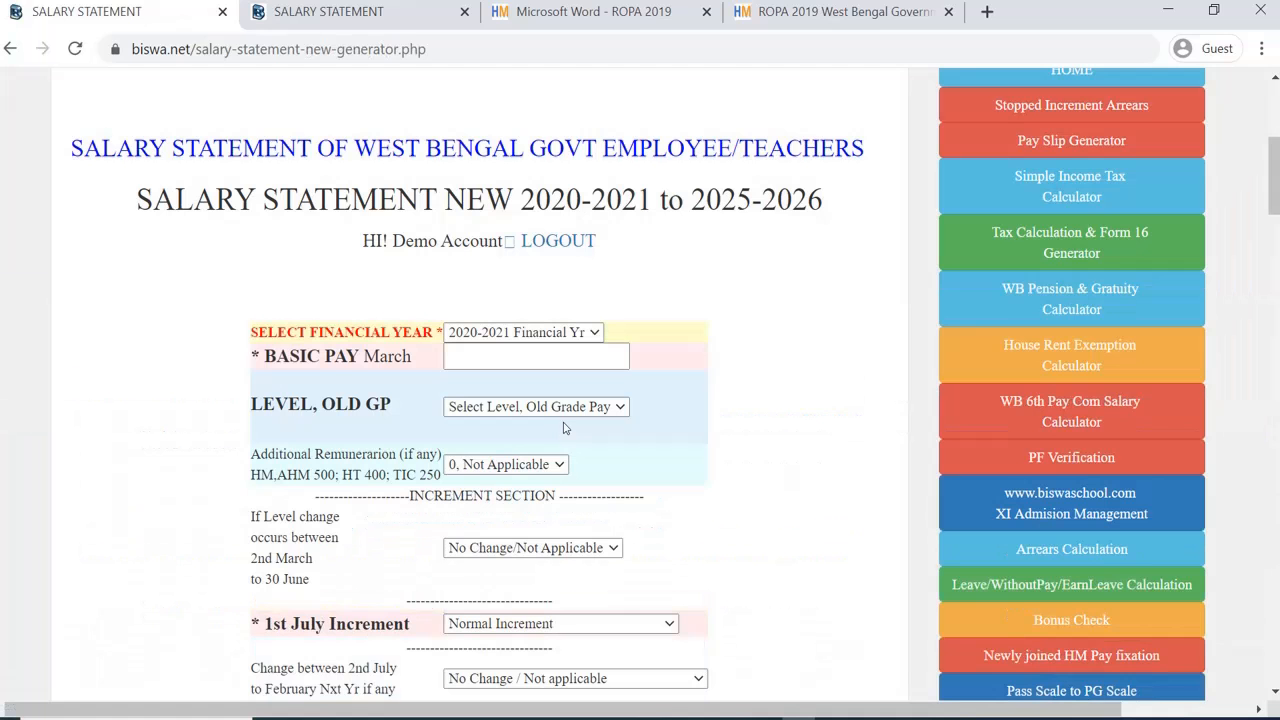
click(478, 358)
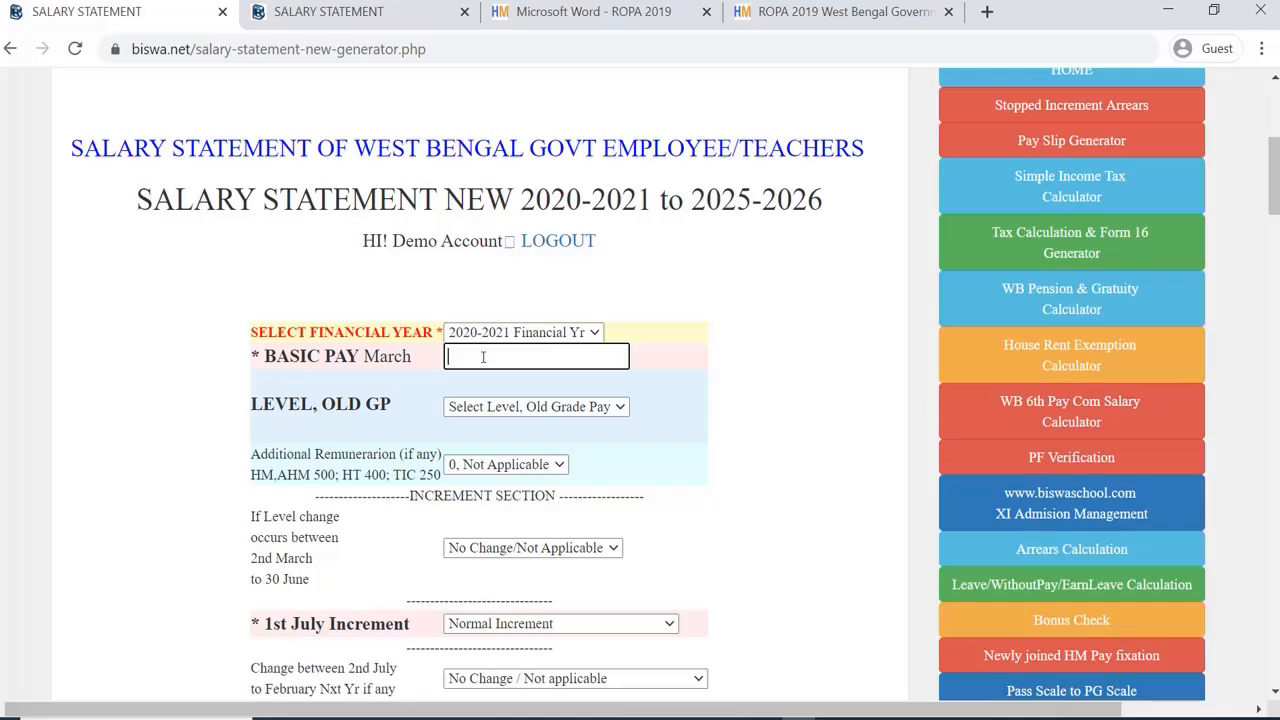
scroll(483, 357, down, 20)
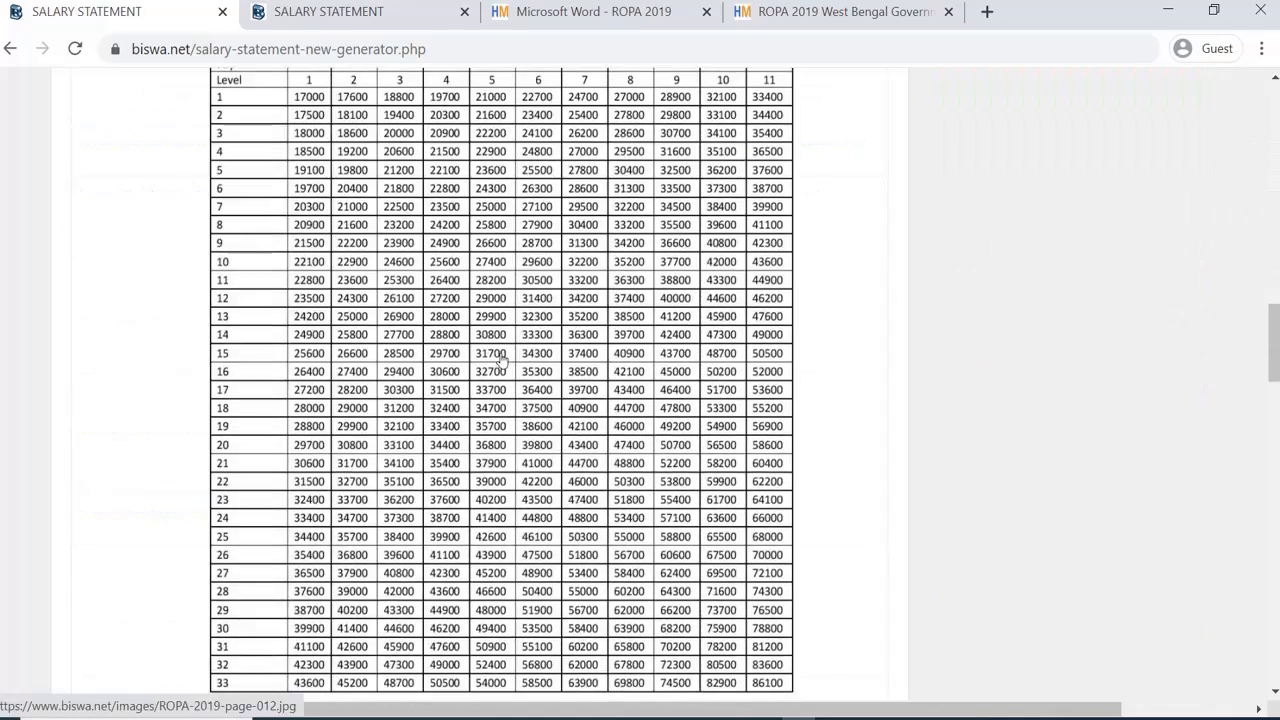
scroll(502, 362, up, 2)
scroll(800, 321, down, 4)
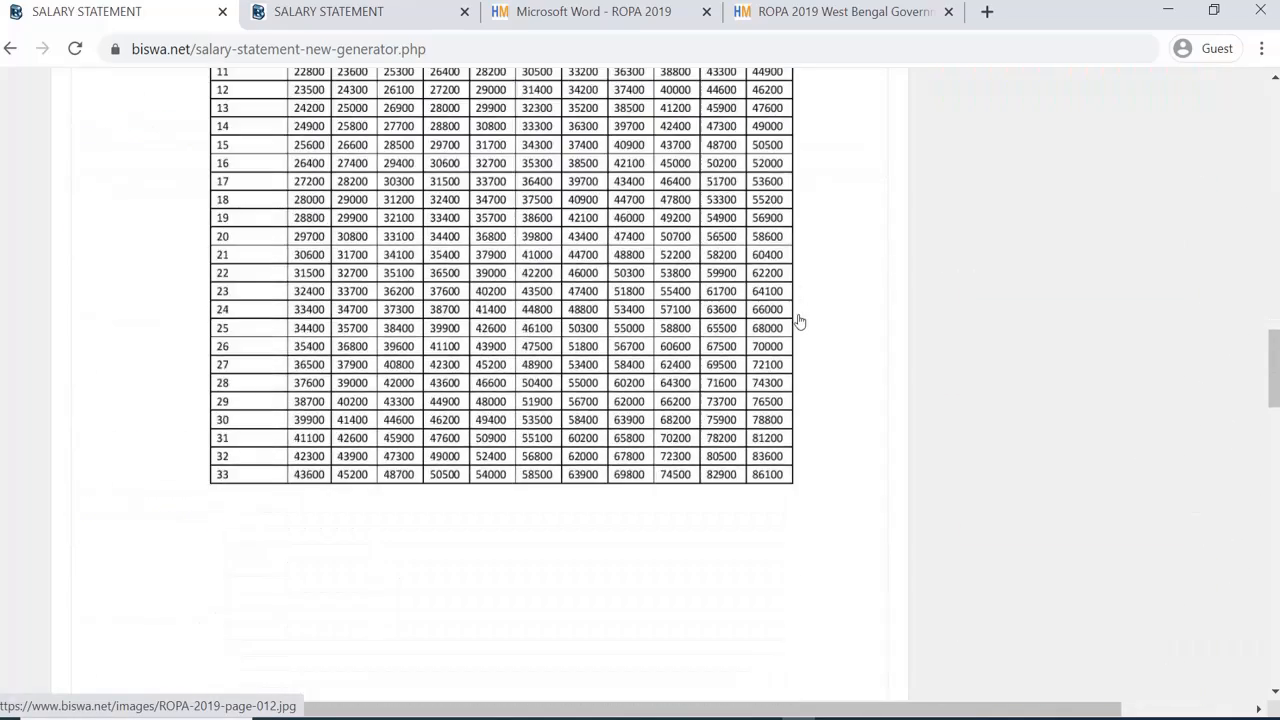
scroll(800, 321, down, 5)
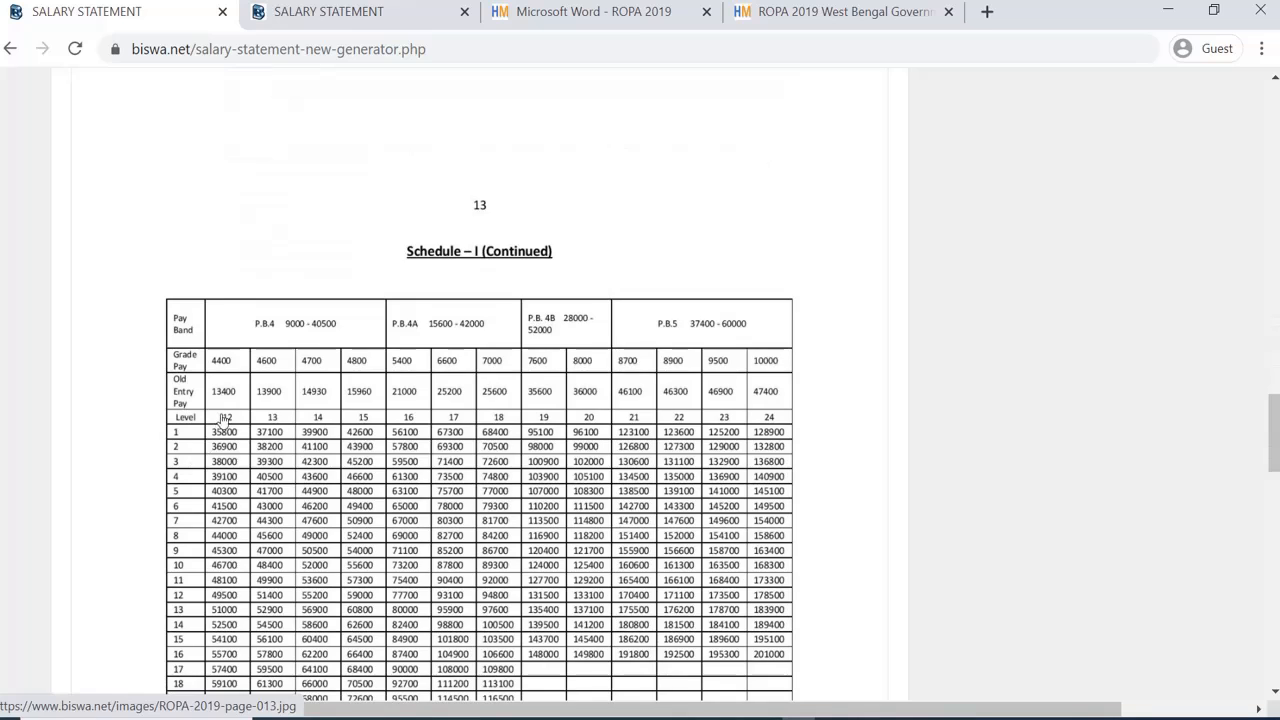
scroll(224, 420, down, 1)
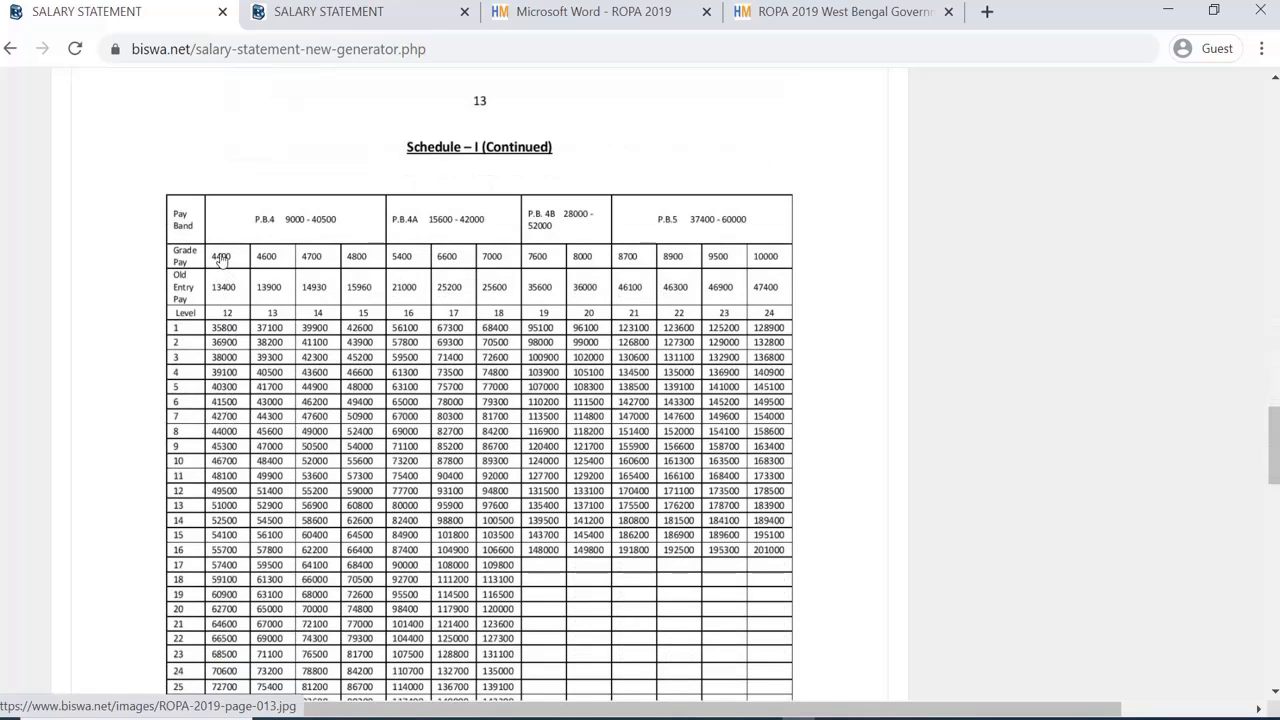
scroll(222, 262, down, 2)
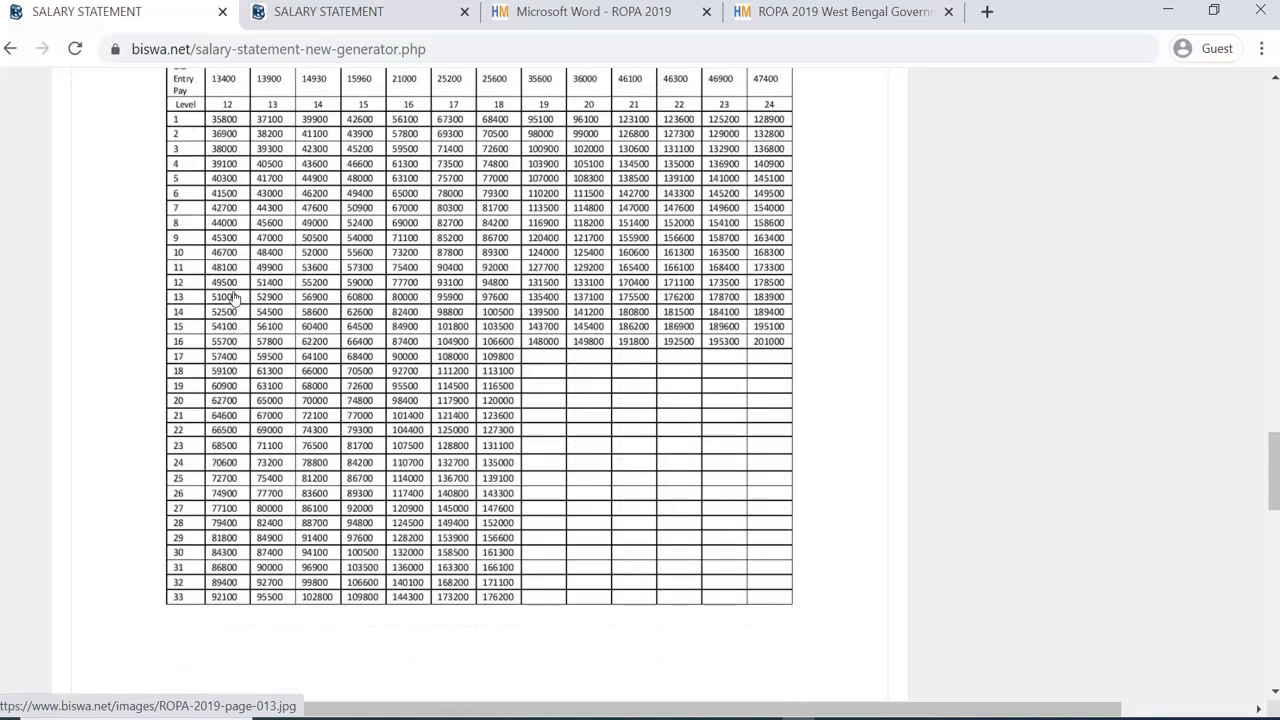
scroll(233, 318, up, 3)
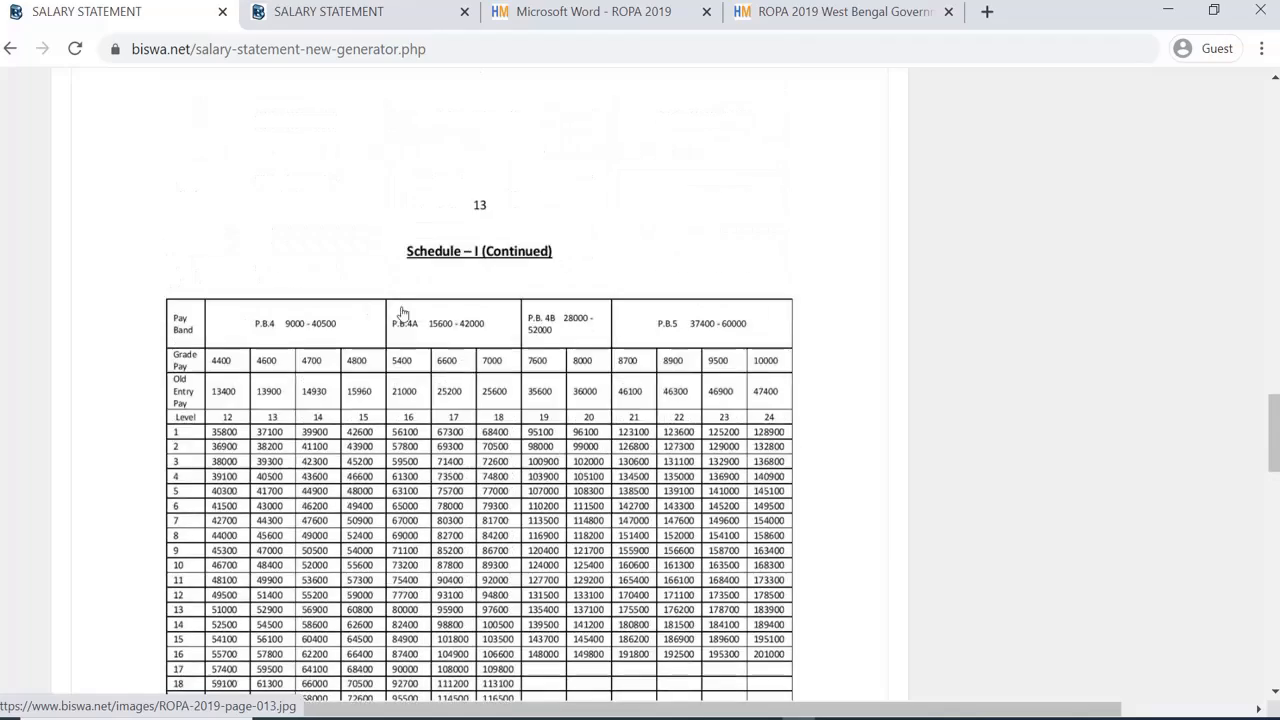
scroll(401, 313, up, 8)
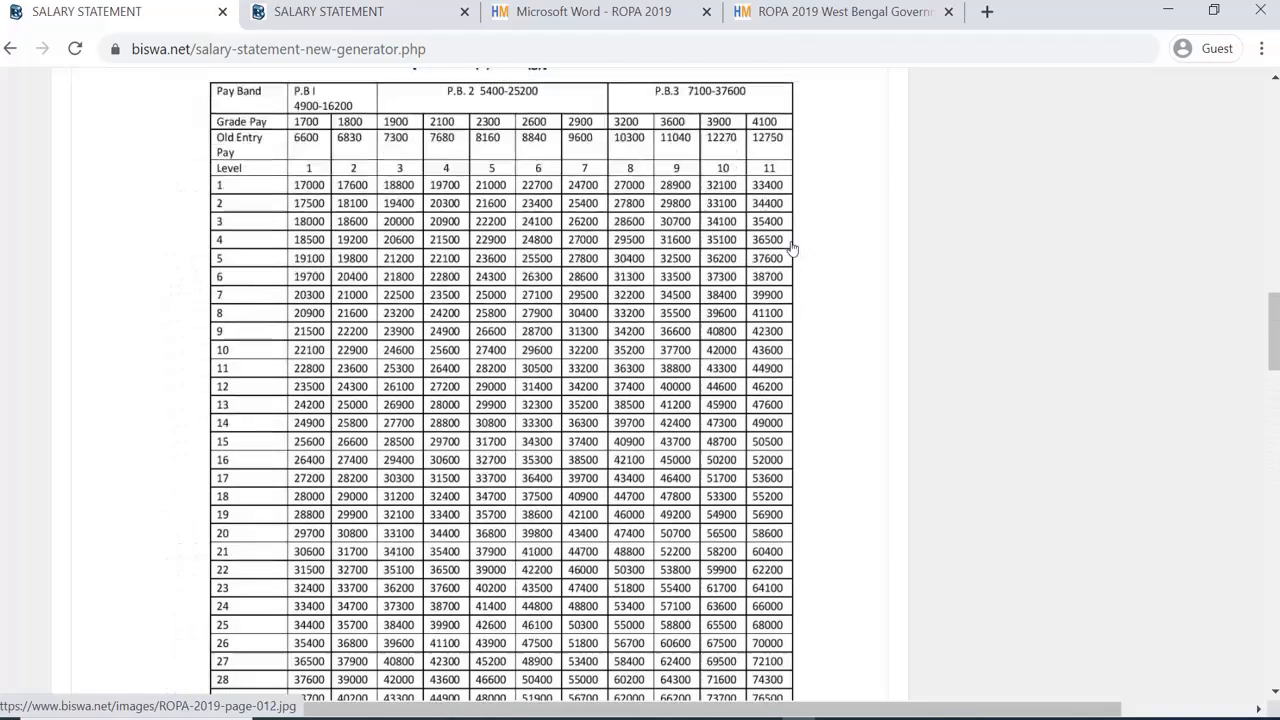
scroll(775, 268, up, 1)
scroll(762, 285, down, 1)
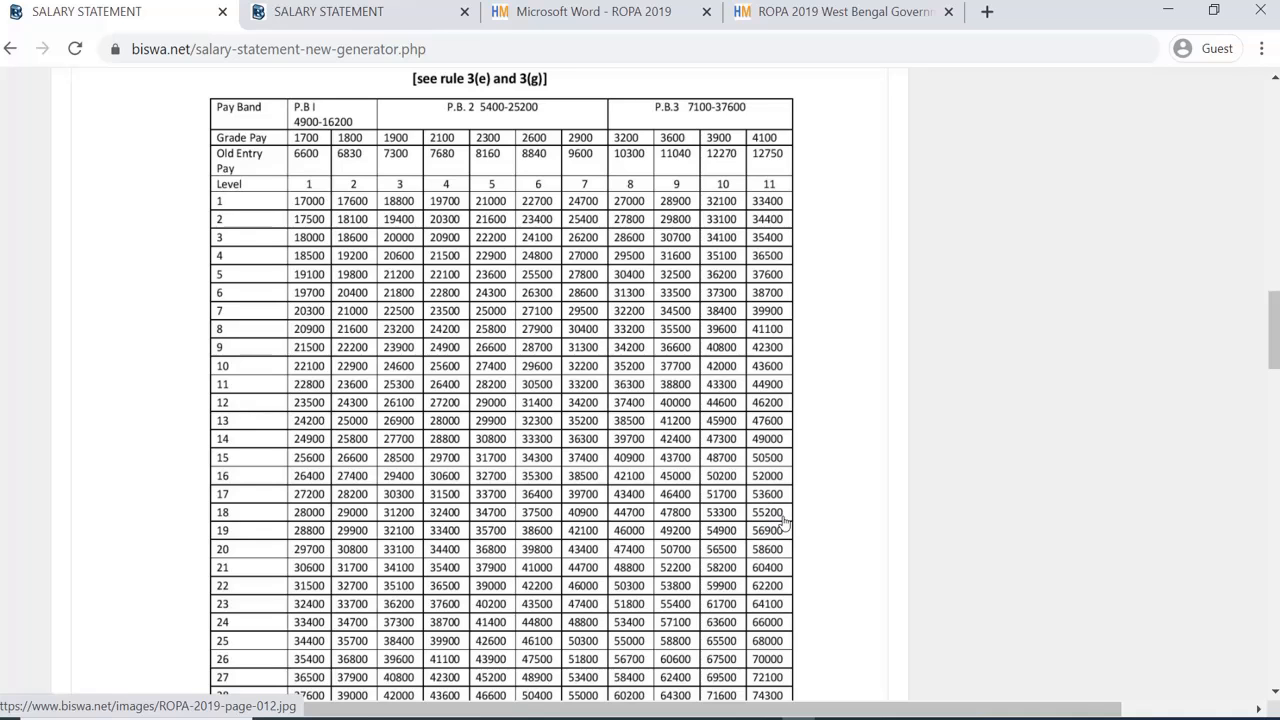
scroll(745, 505, up, 20)
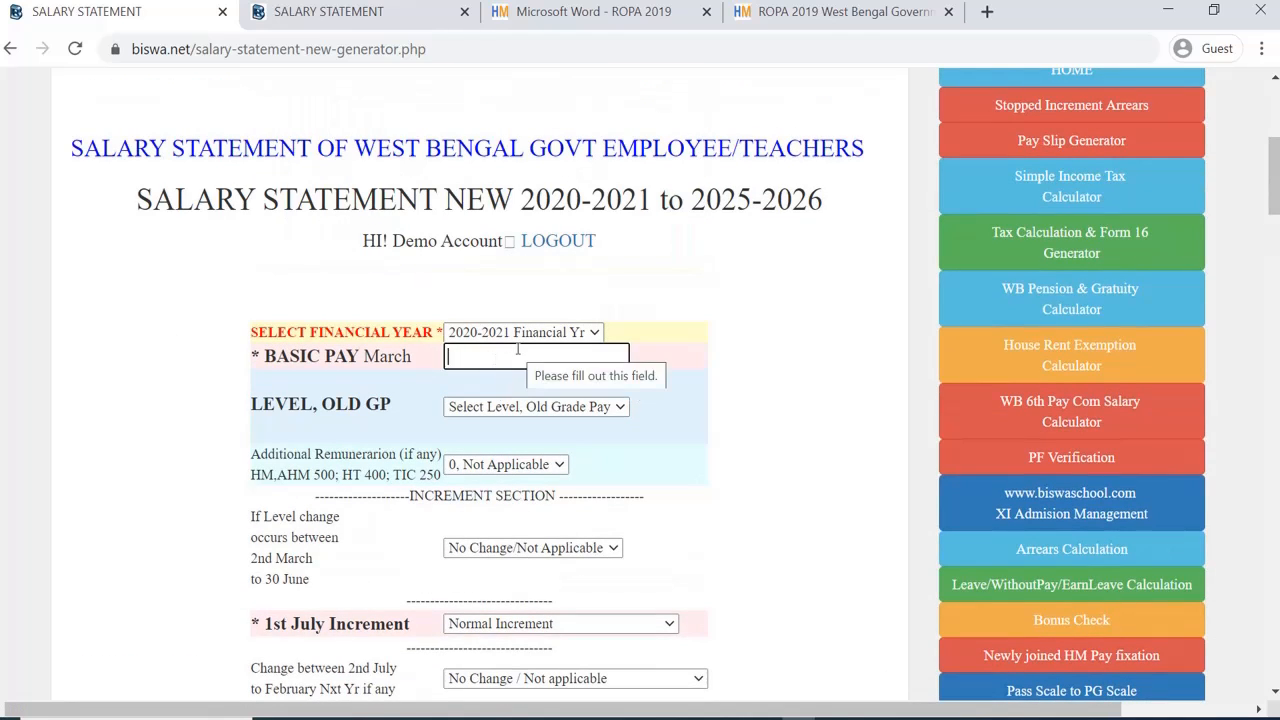
Step: Enter basic pay 55200 at level 11, Old GP 4100
text(552)
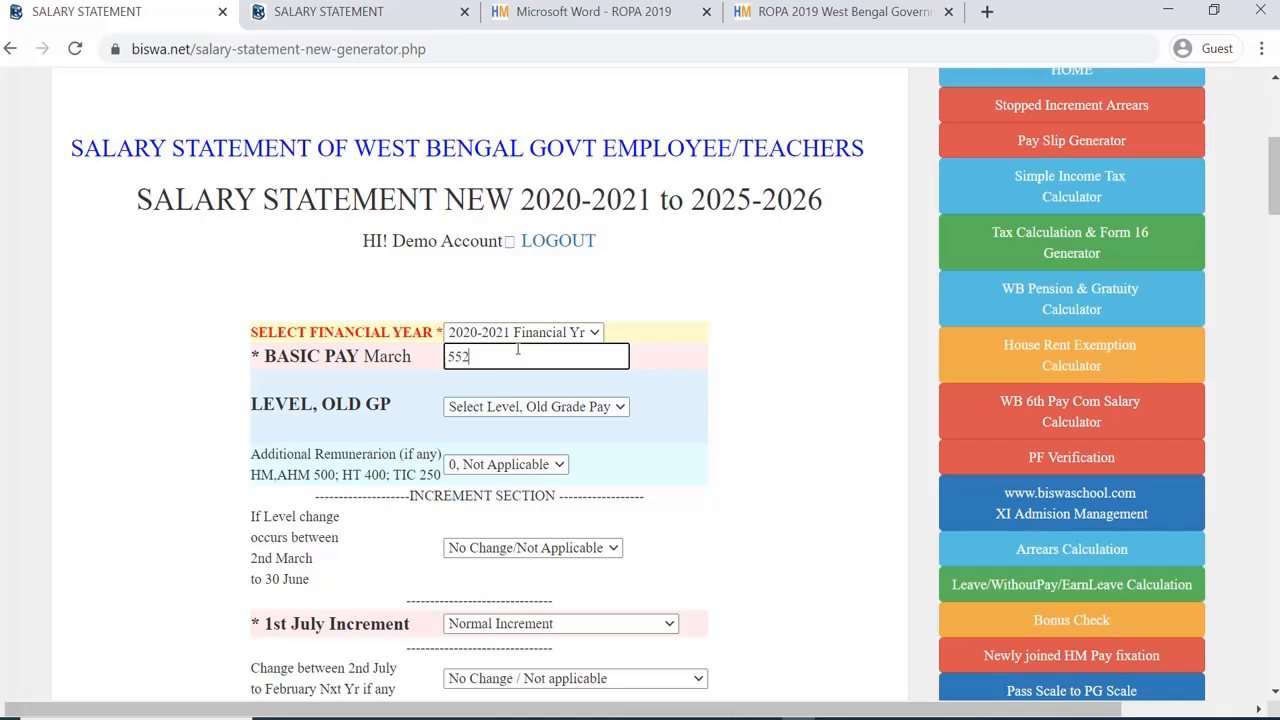
text(00)
scroll(518, 350, down, 1)
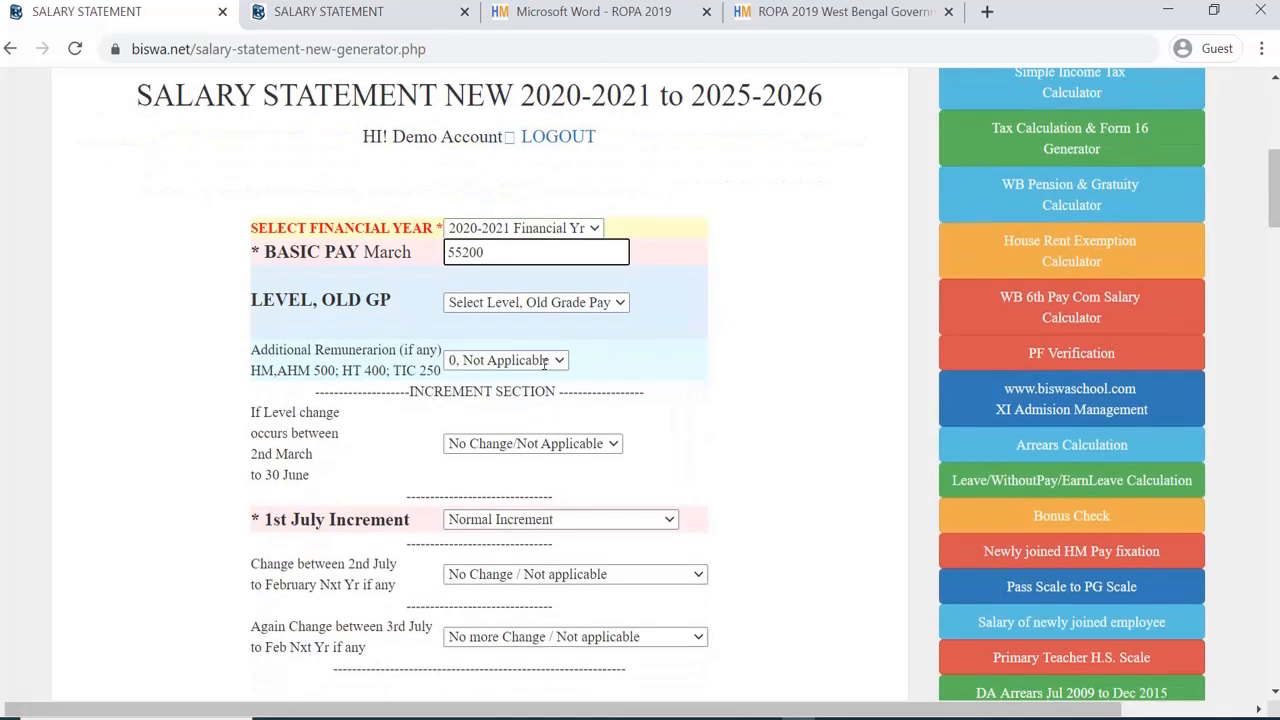
click(558, 305)
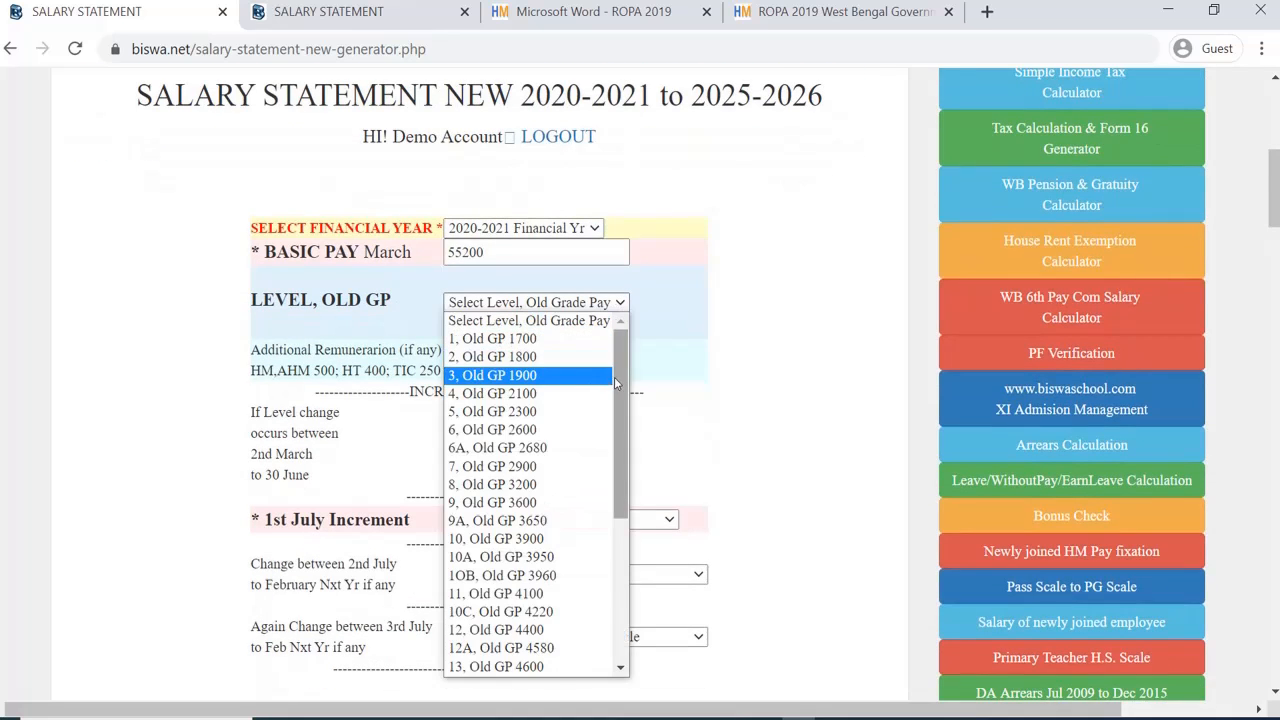
drag(614, 377, 652, 542)
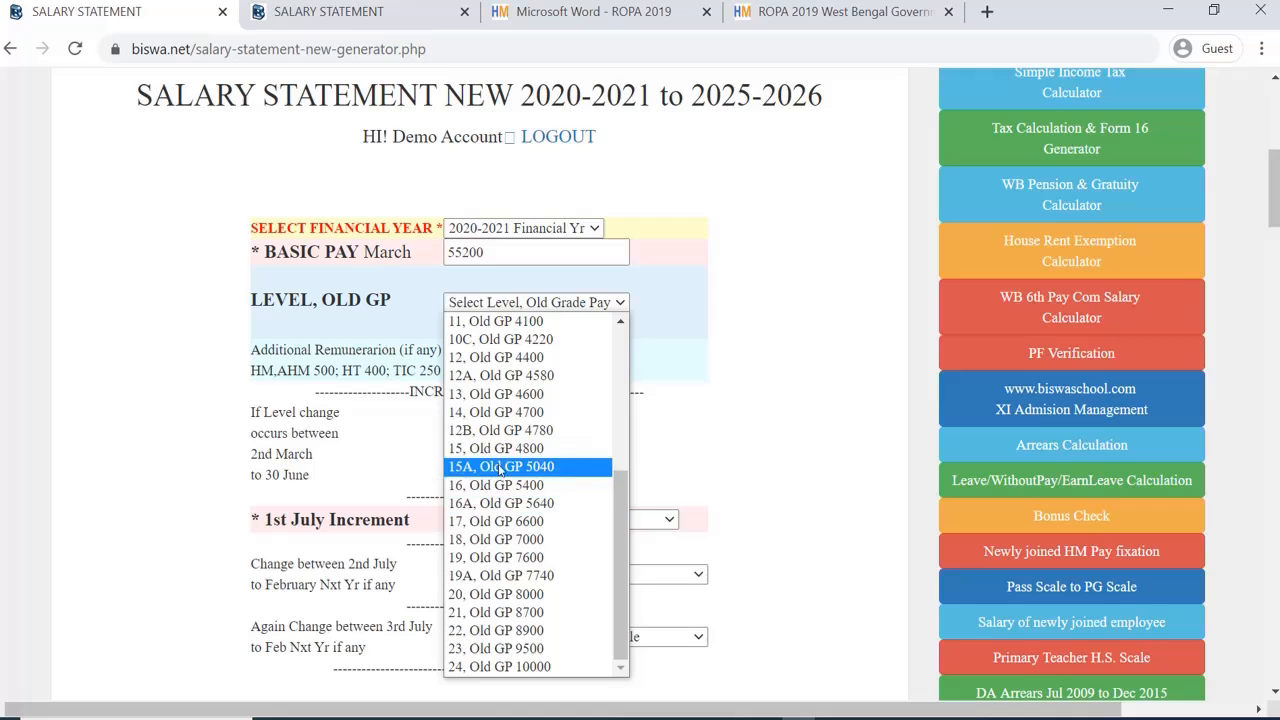
click(501, 322)
scroll(527, 334, down, 2)
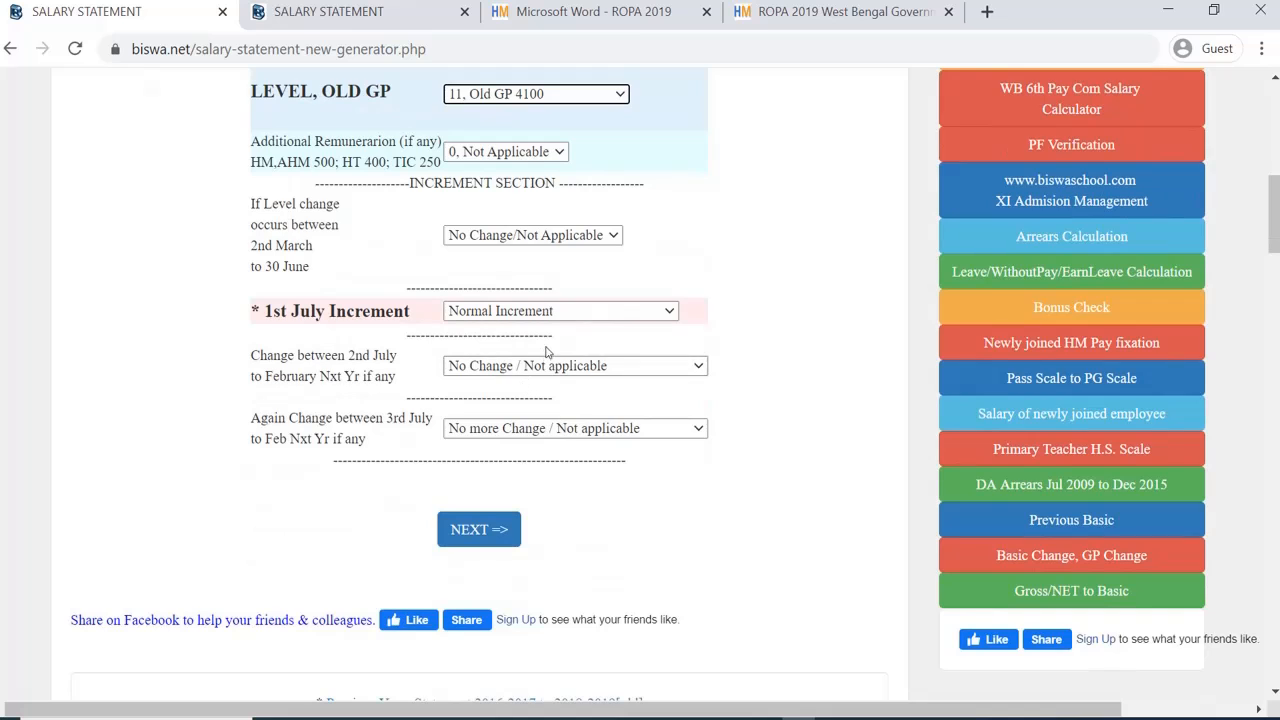
scroll(547, 352, up, 1)
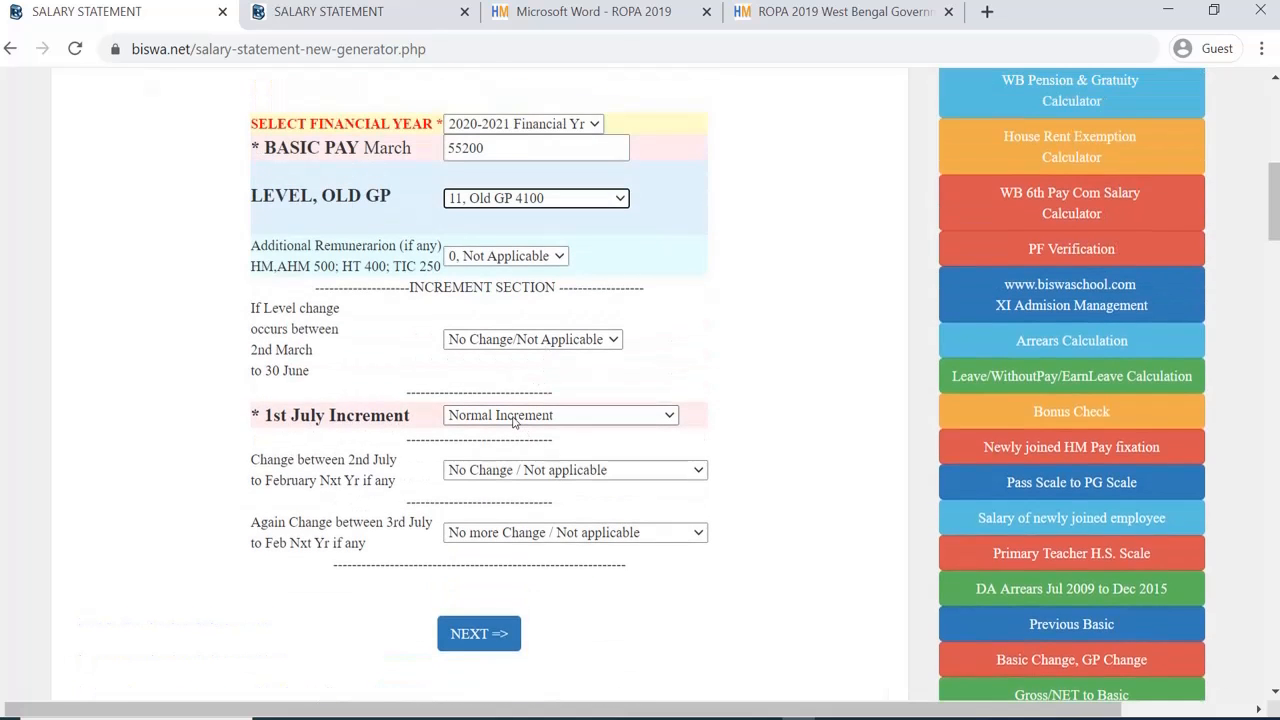
Step: Add one extra increment with a level change to 12, Old GP 4400 on 11 SEP
click(551, 470)
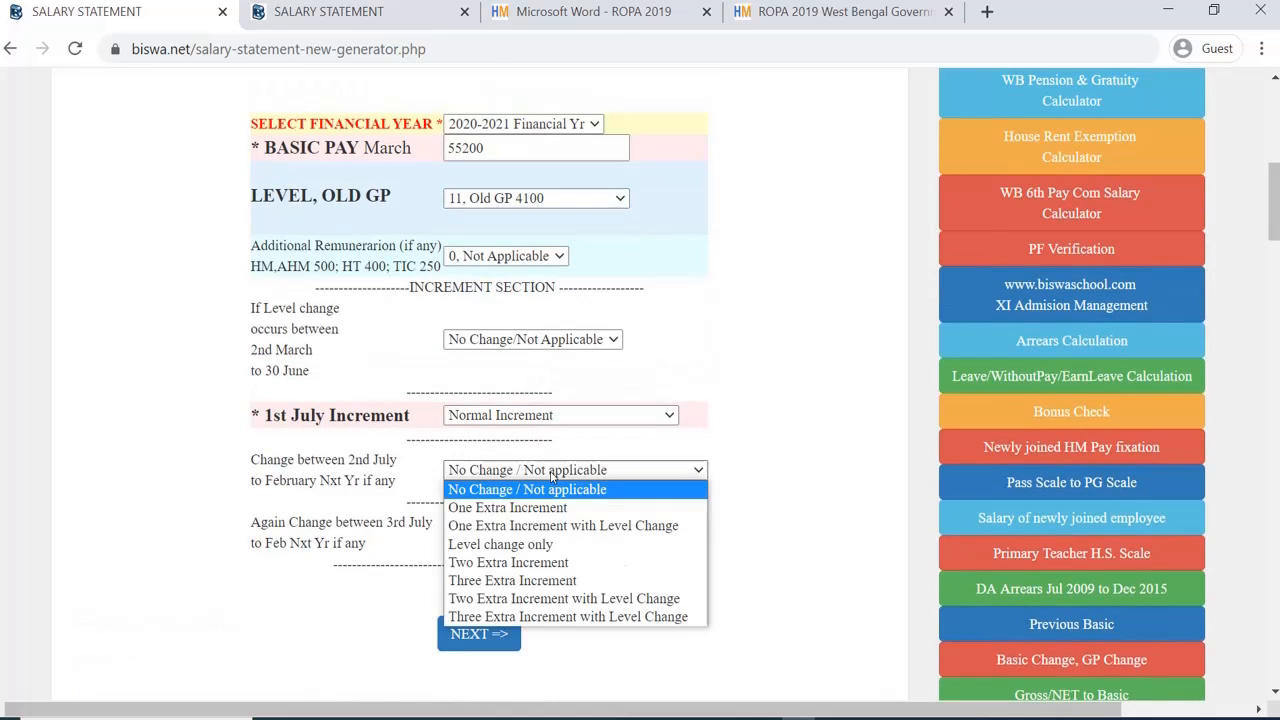
click(559, 526)
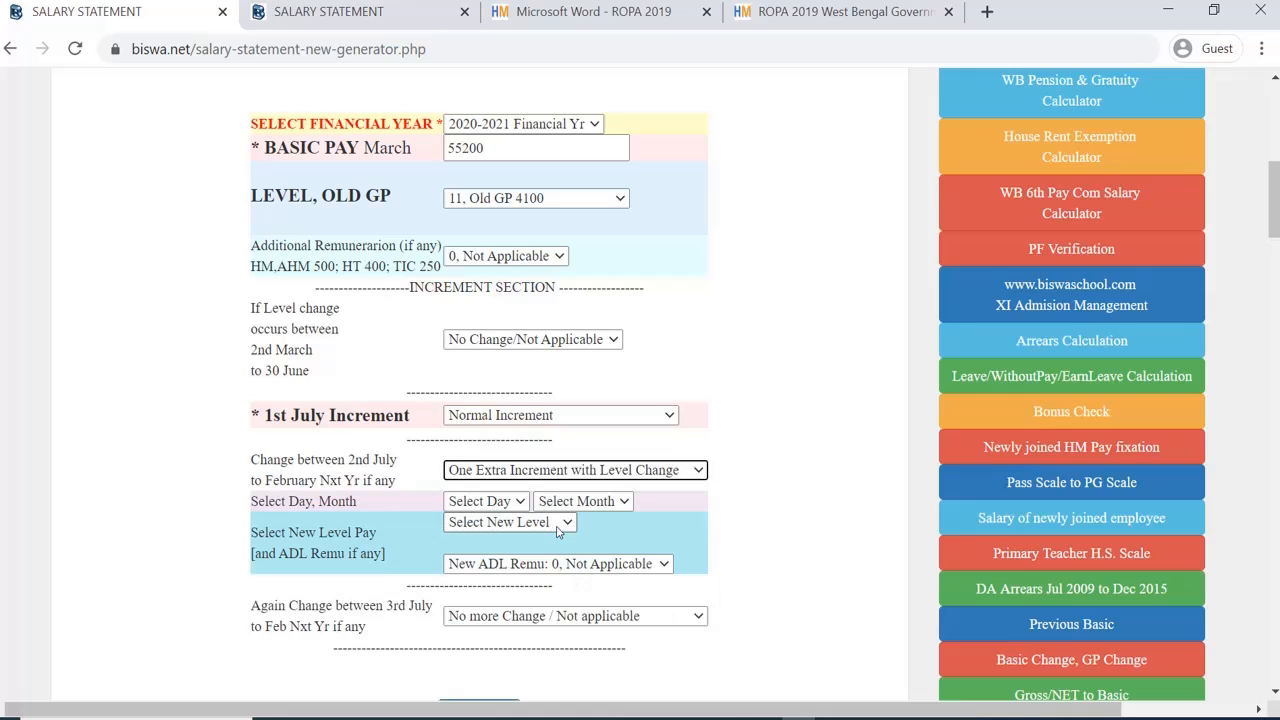
click(500, 509)
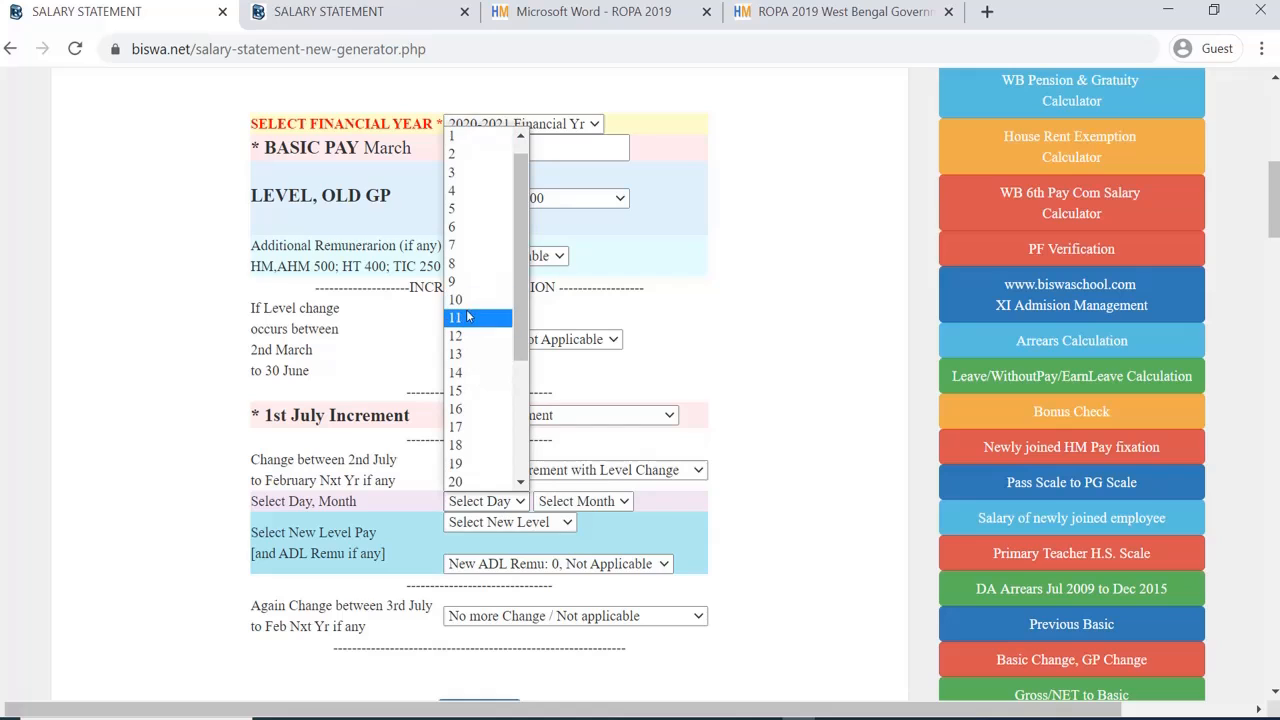
click(466, 317)
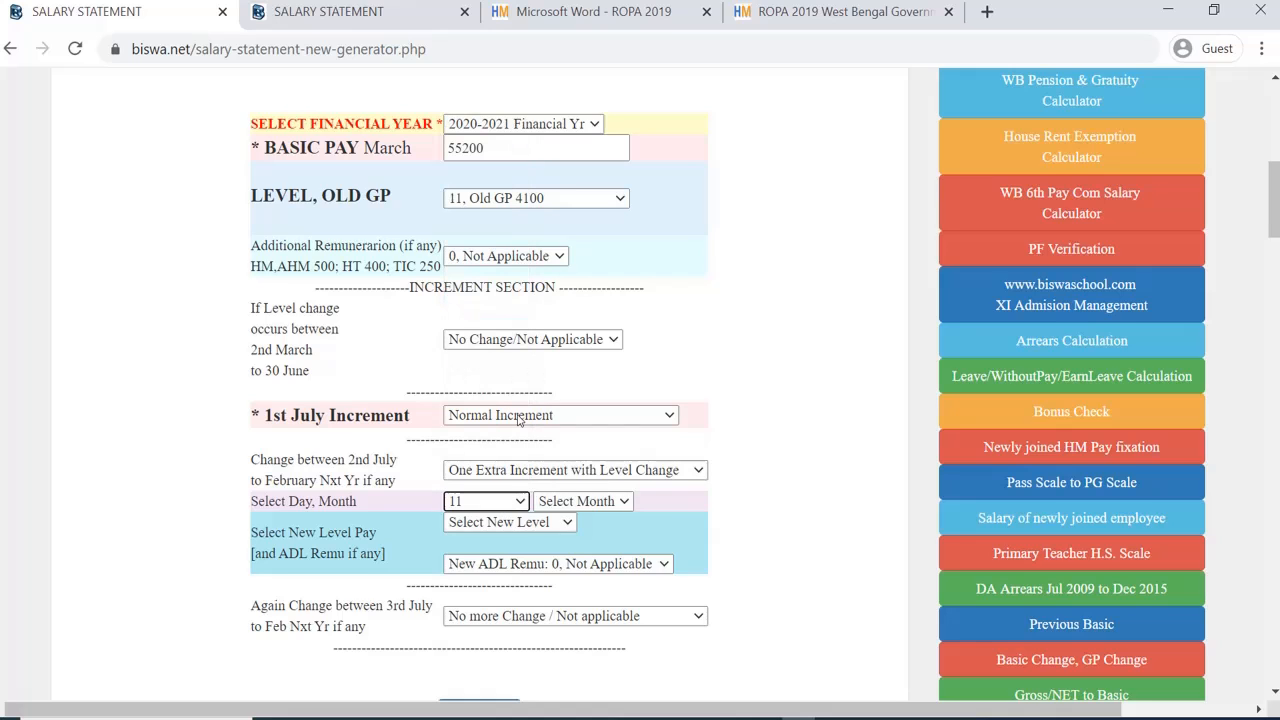
click(575, 501)
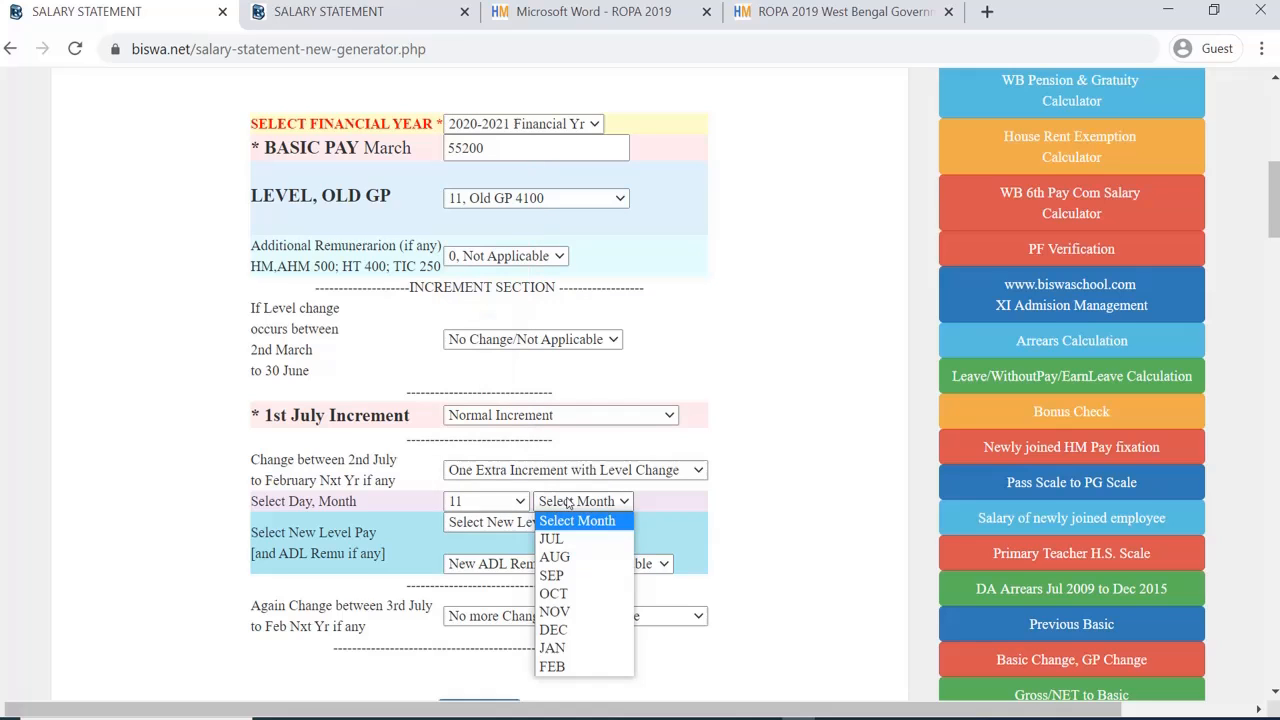
click(561, 576)
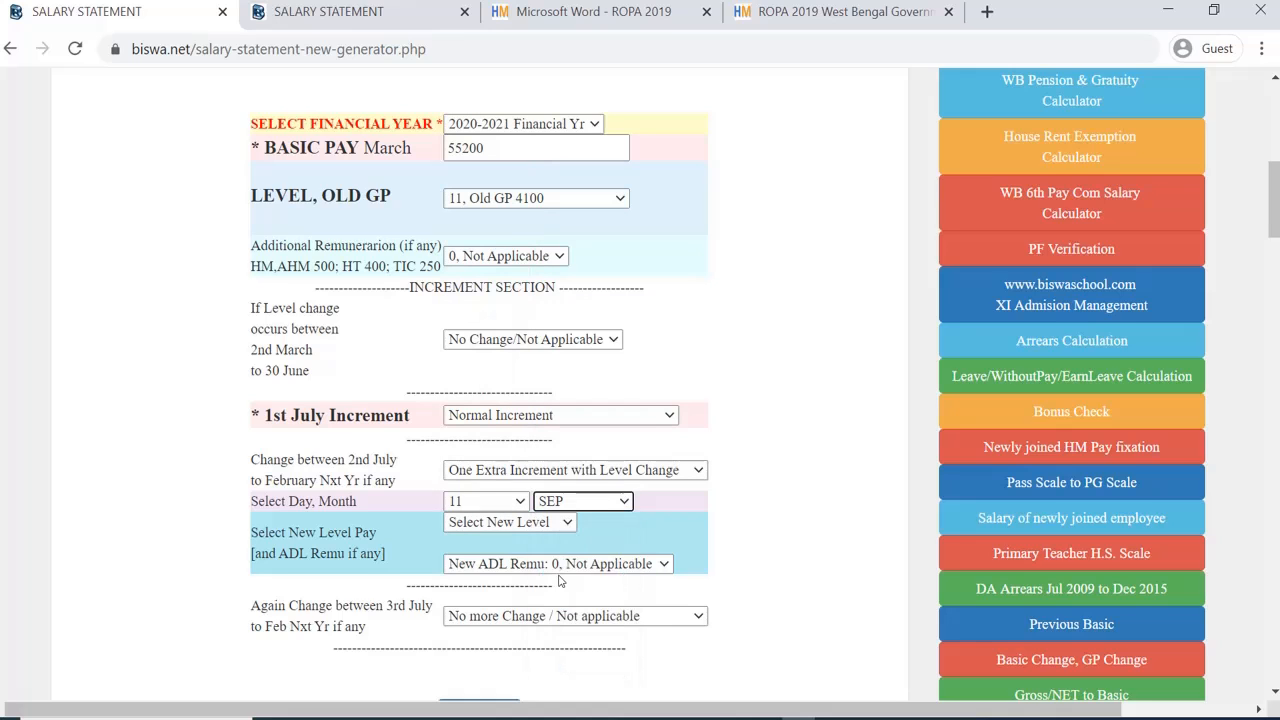
click(541, 522)
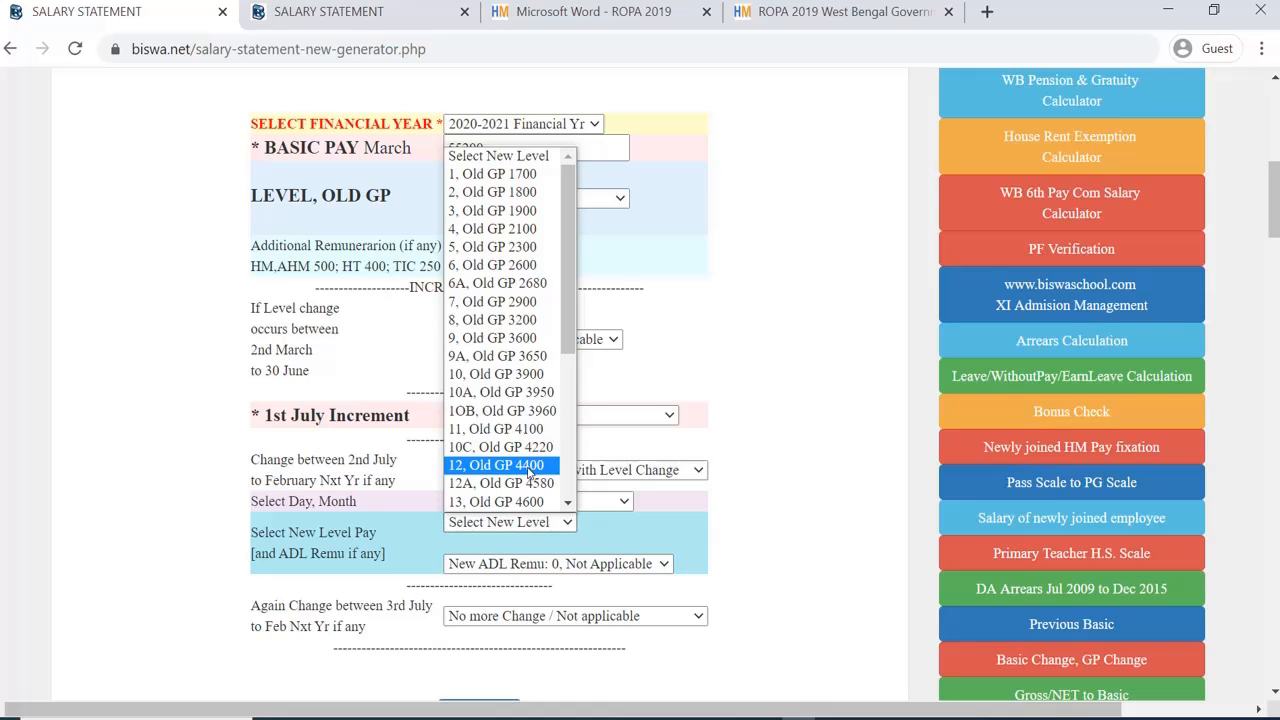
click(530, 466)
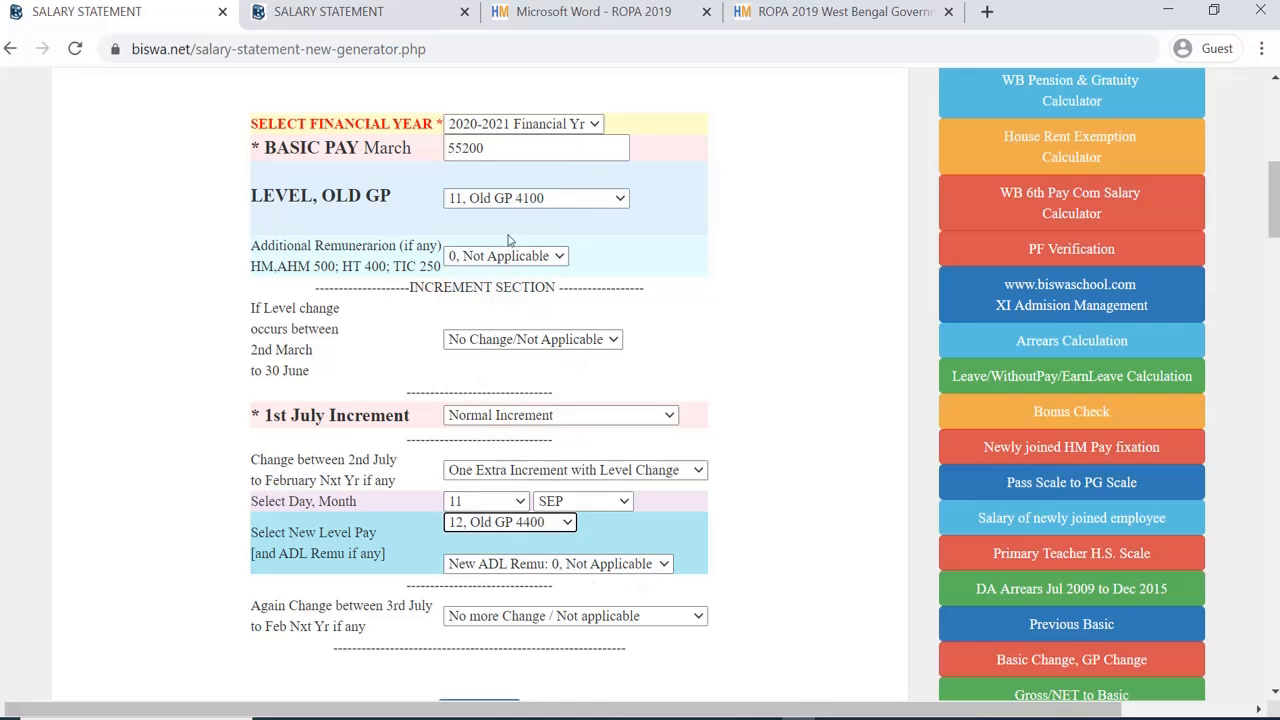
scroll(625, 480, down, 1)
scroll(625, 480, down, 1)
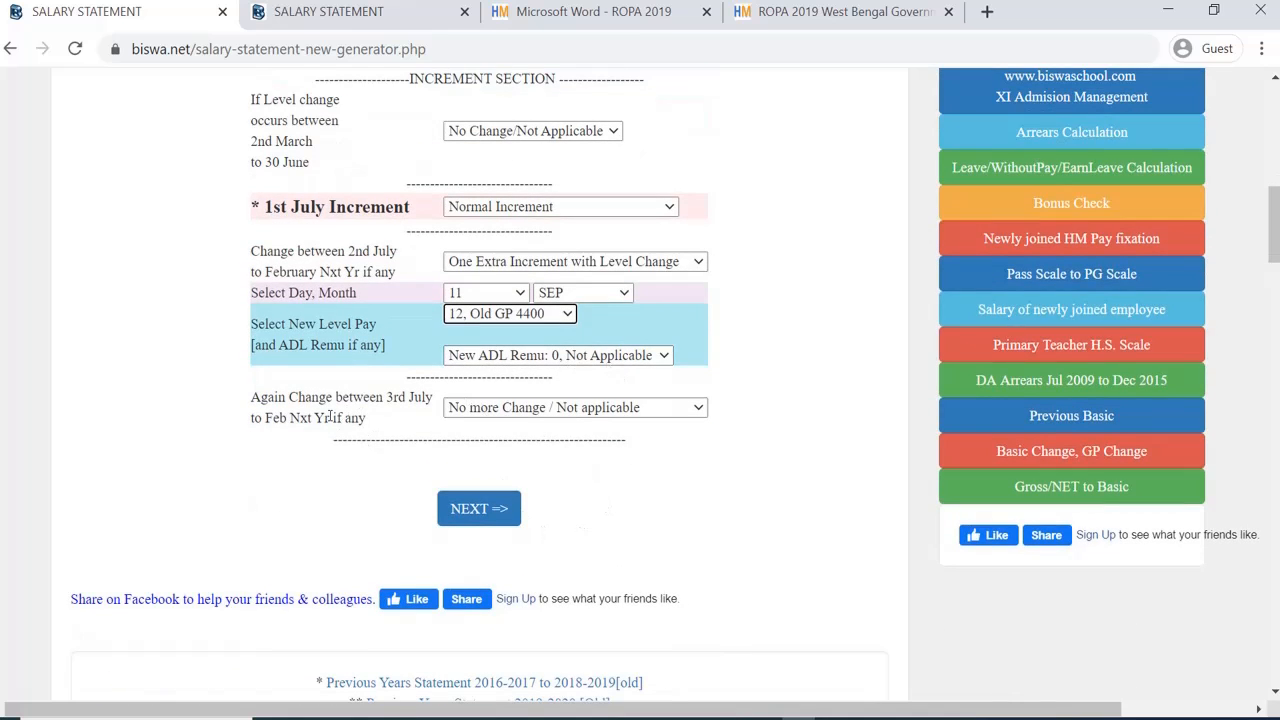
Step: Submit the pay details and switch HRA to a fixed amount of 2500
click(487, 514)
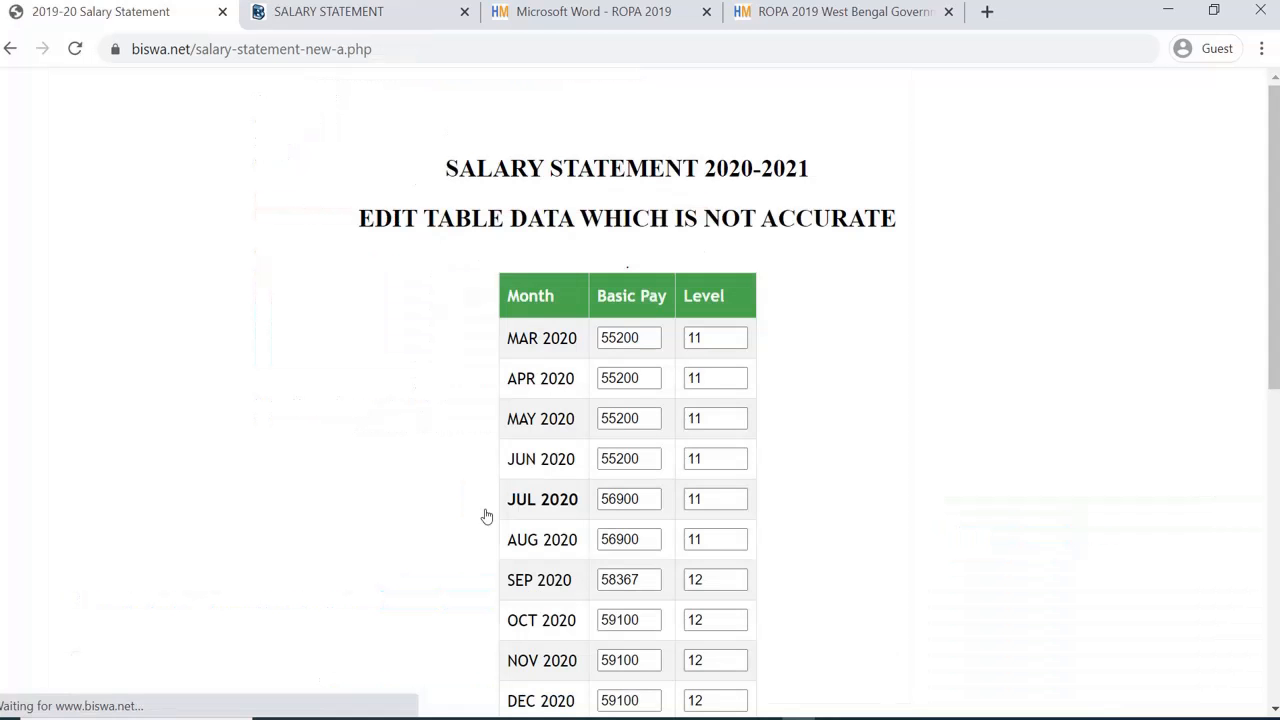
scroll(487, 514, down, 6)
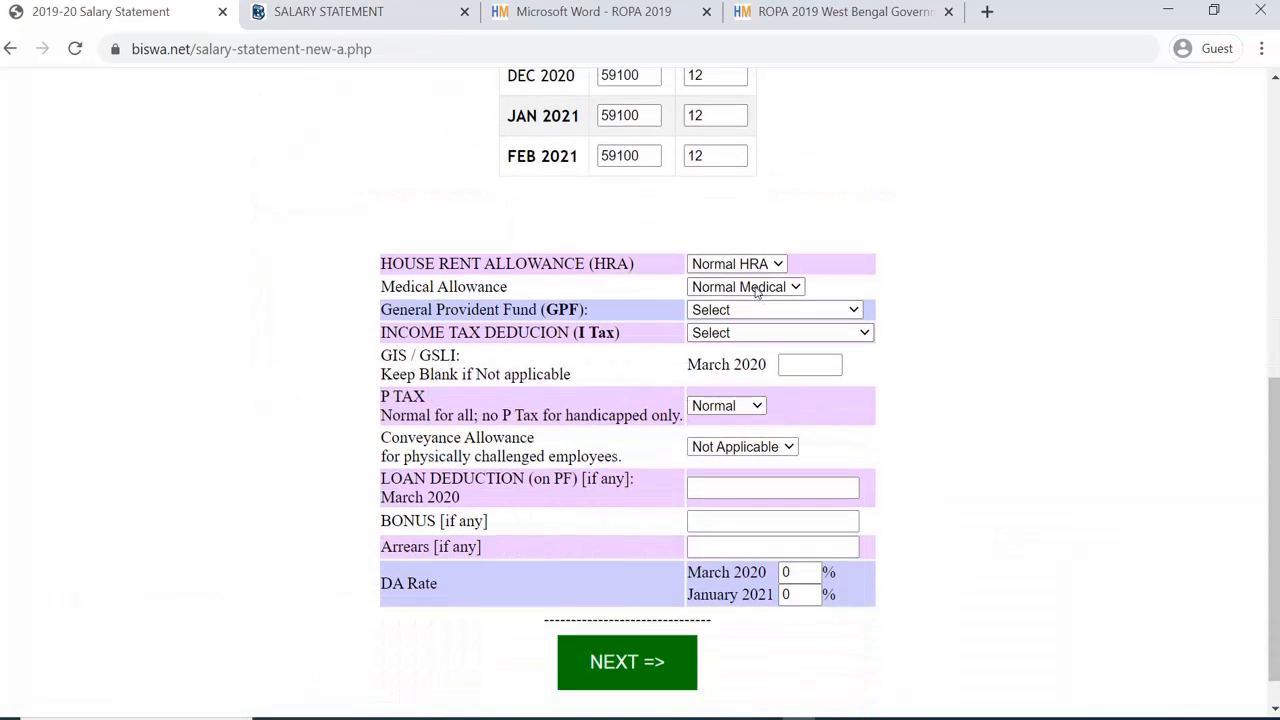
click(752, 264)
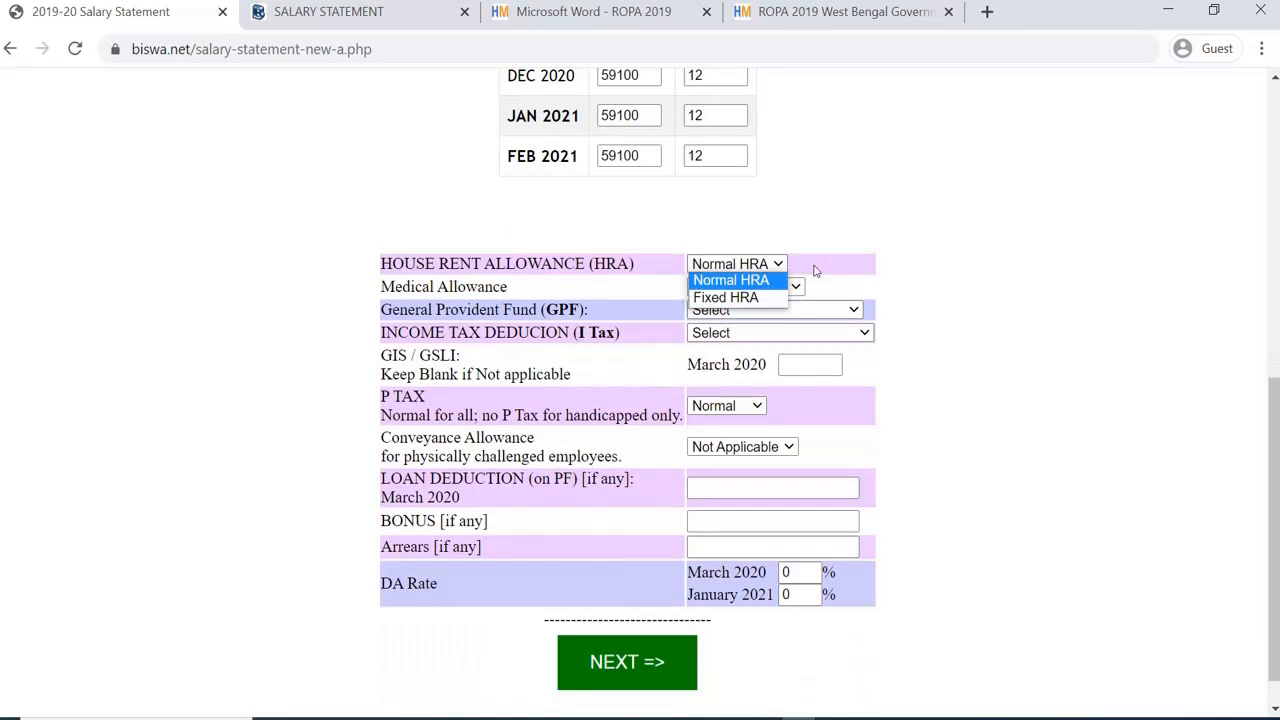
click(735, 263)
scroll(778, 275, up, 6)
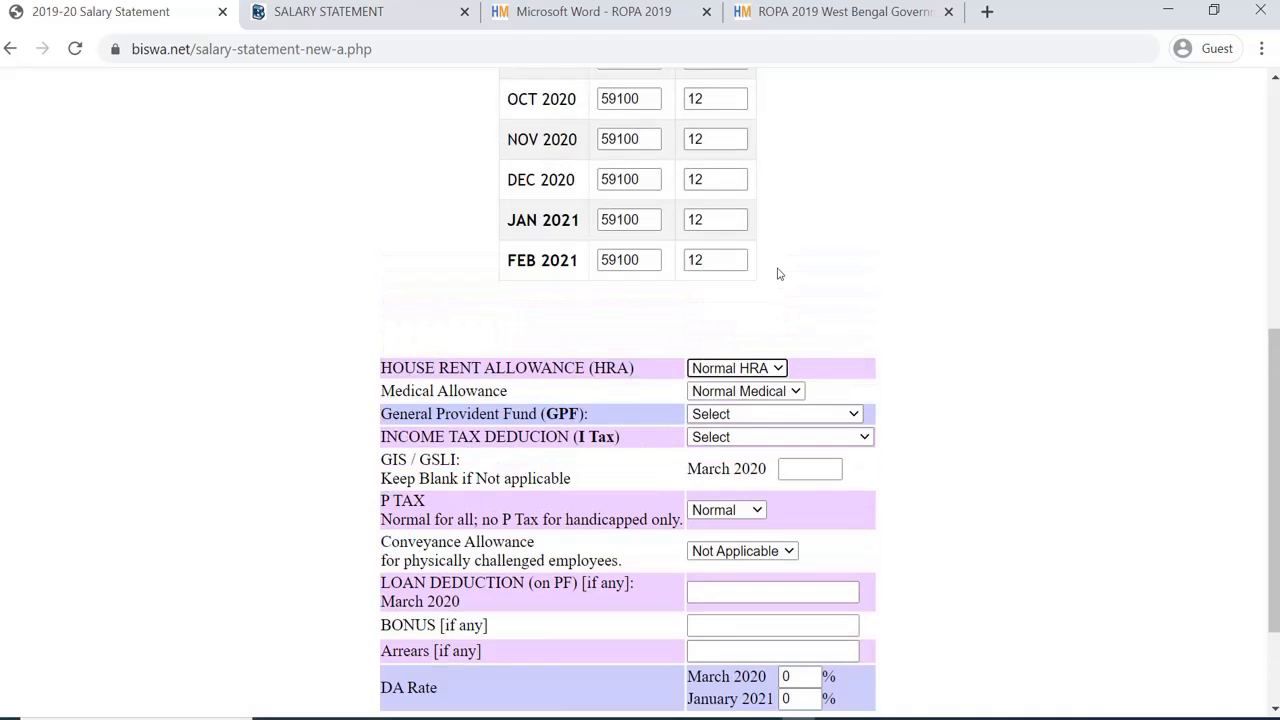
scroll(778, 281, down, 5)
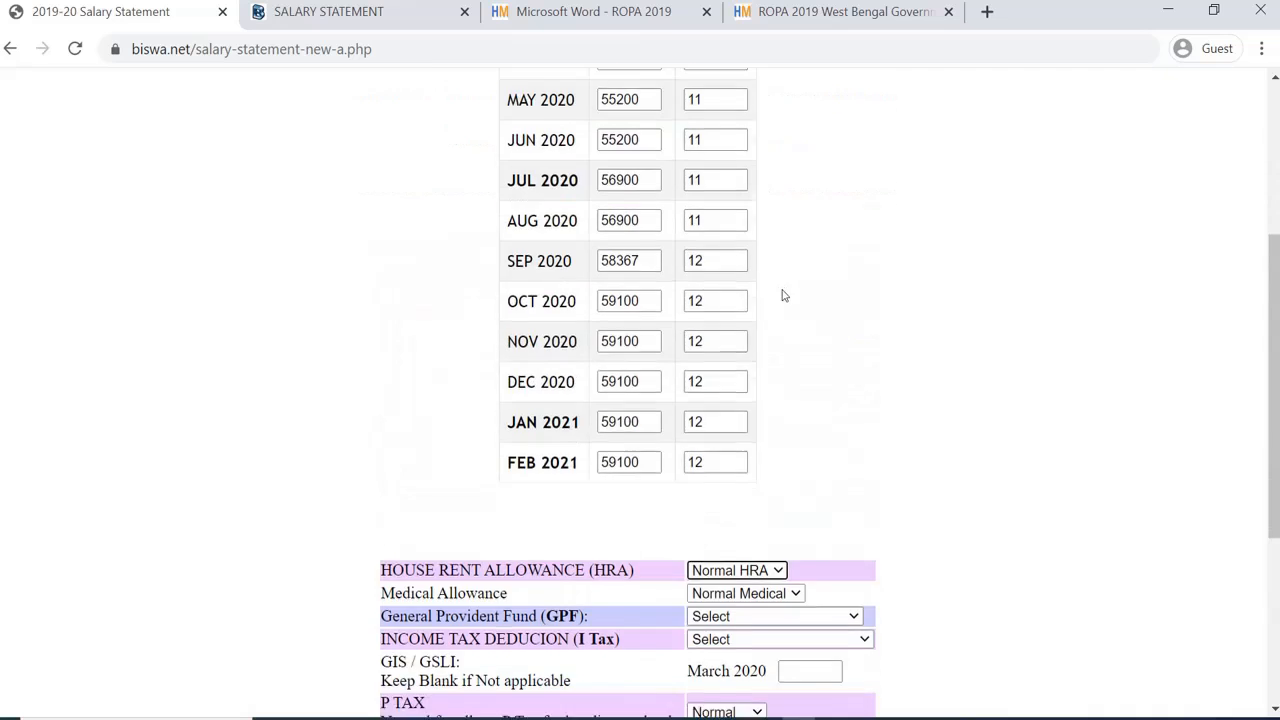
click(745, 369)
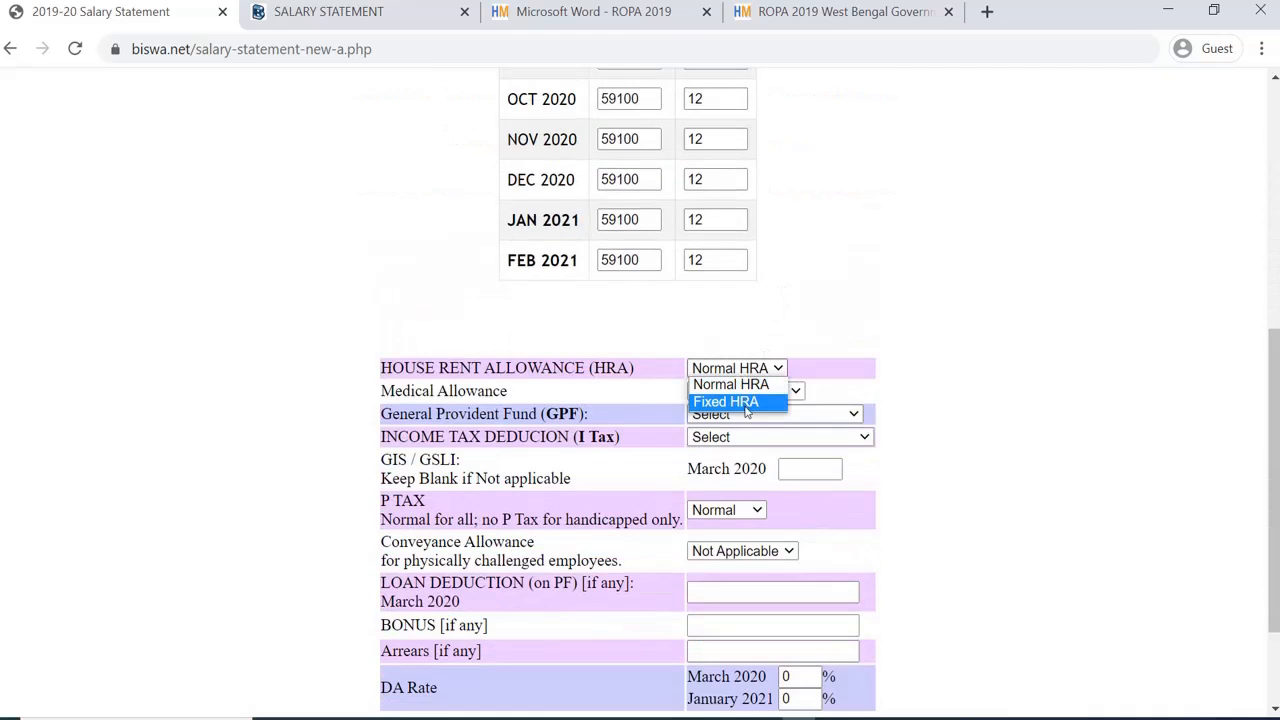
click(745, 402)
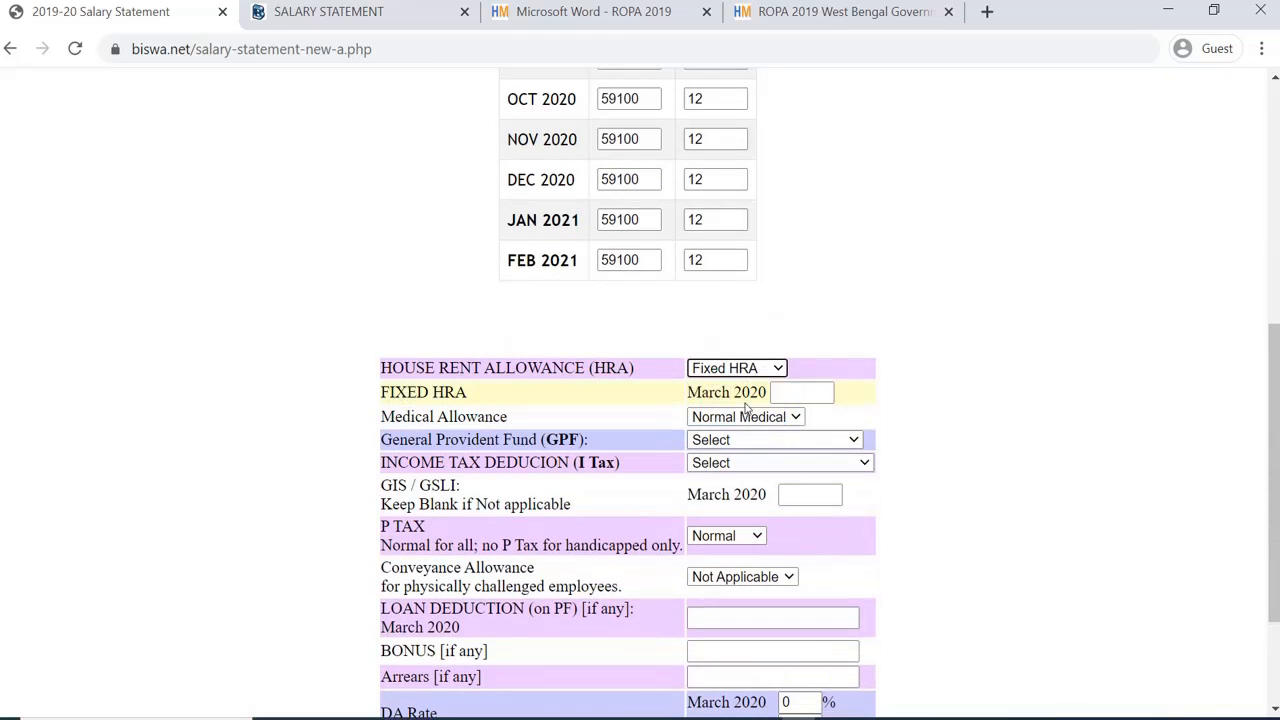
click(777, 392)
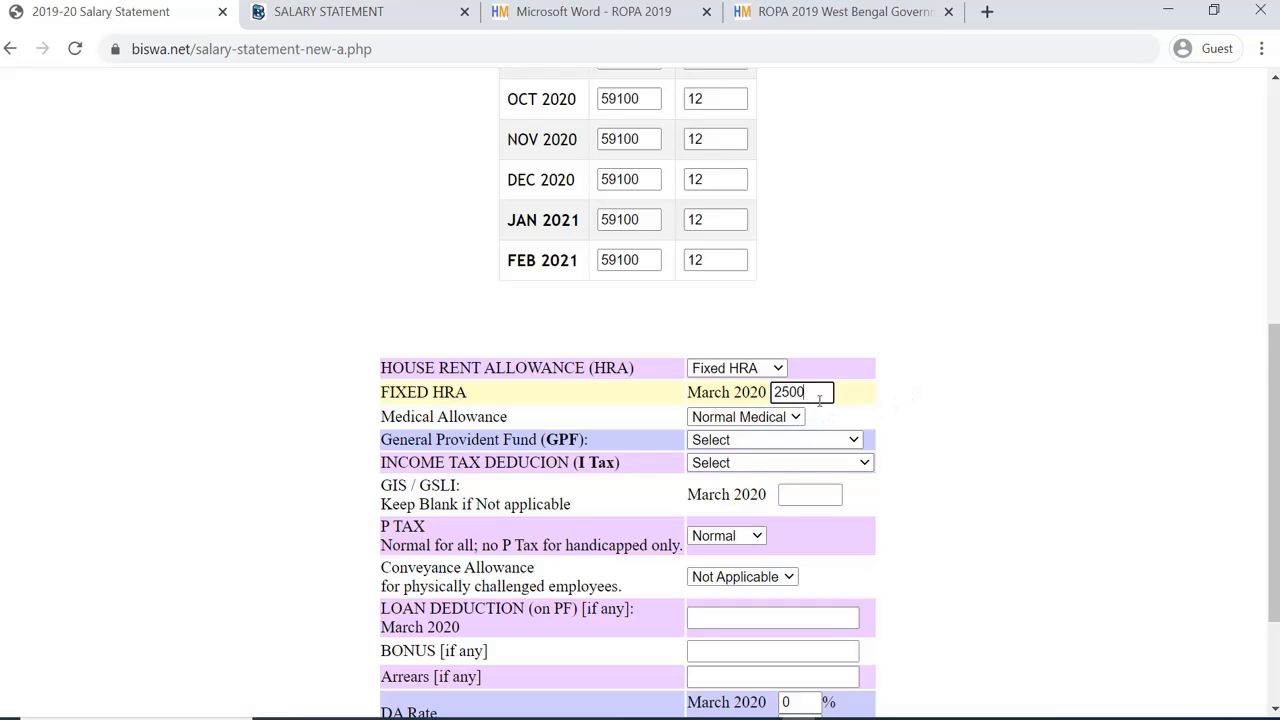
Step: Set GPF to 6% Rounded to next 10 and income tax to No Tax
scroll(819, 399, down, 1)
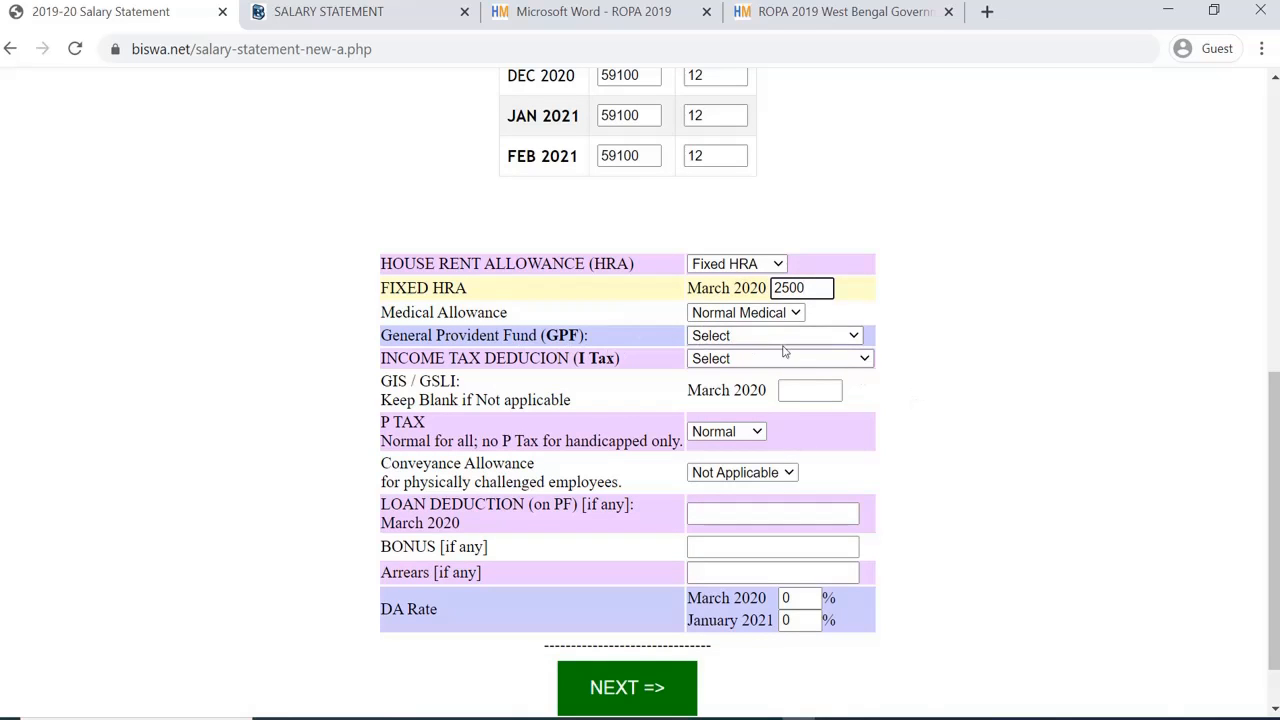
click(786, 340)
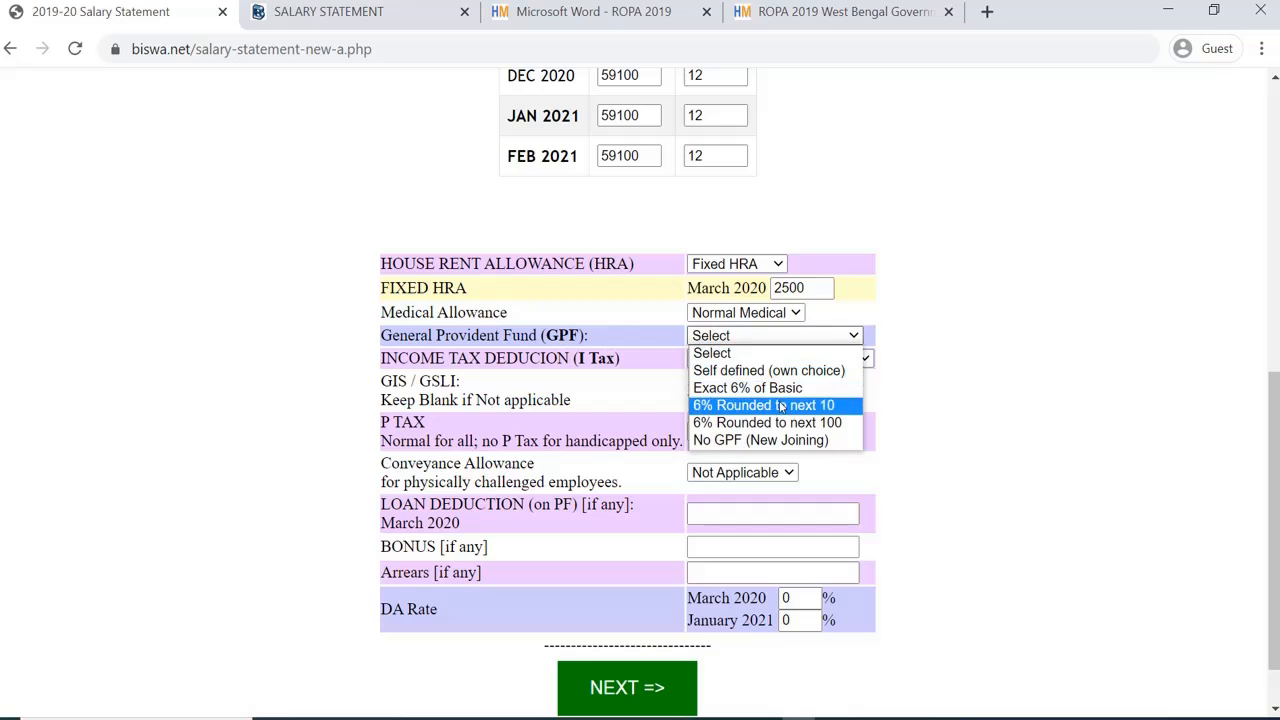
click(781, 371)
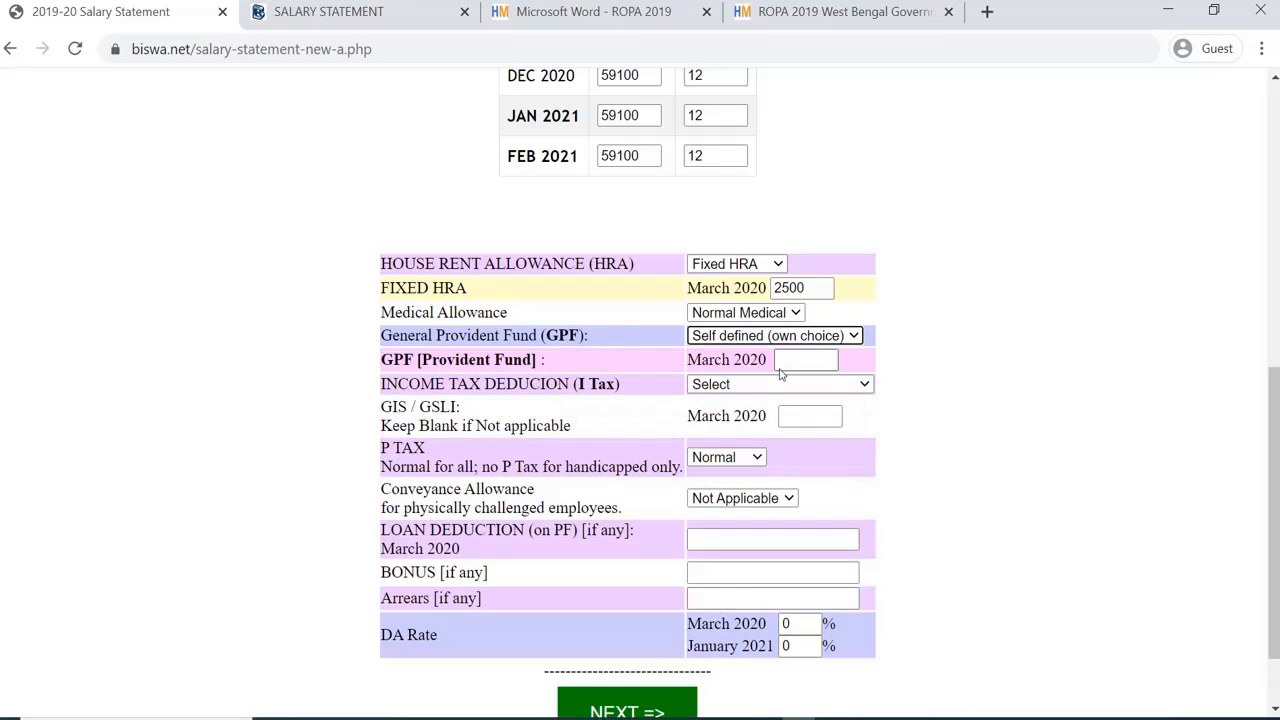
click(779, 340)
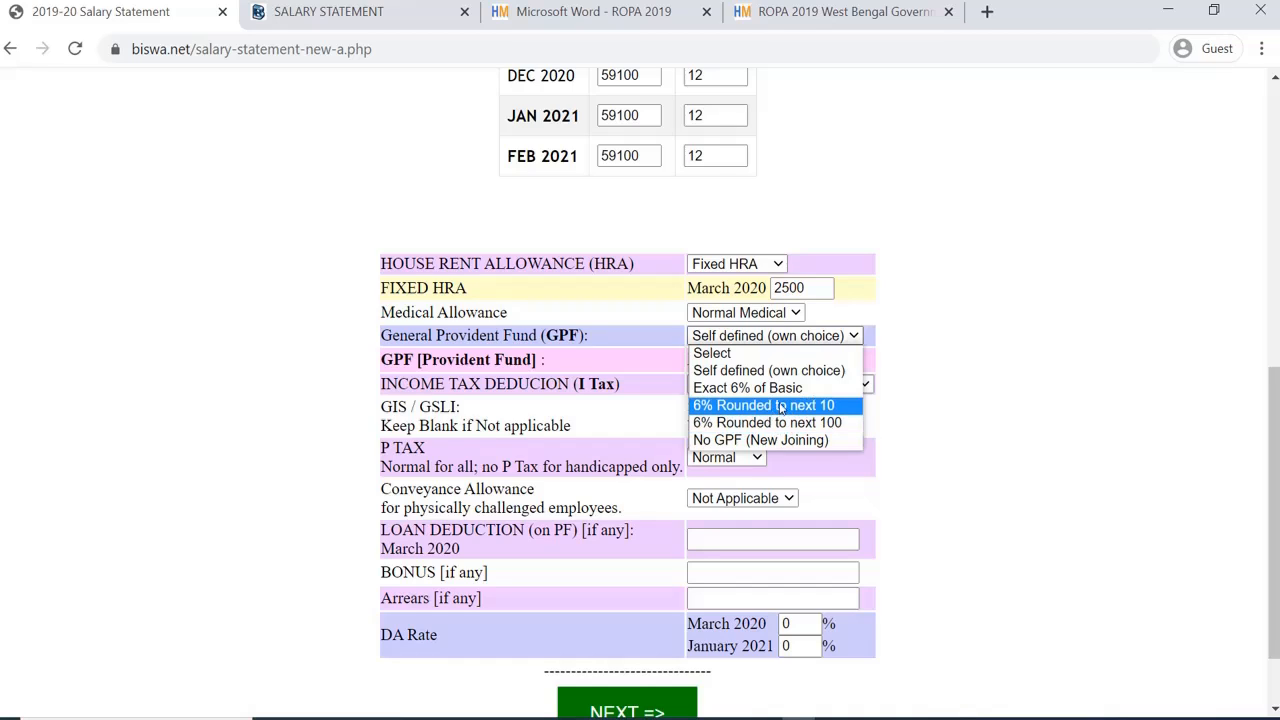
click(782, 406)
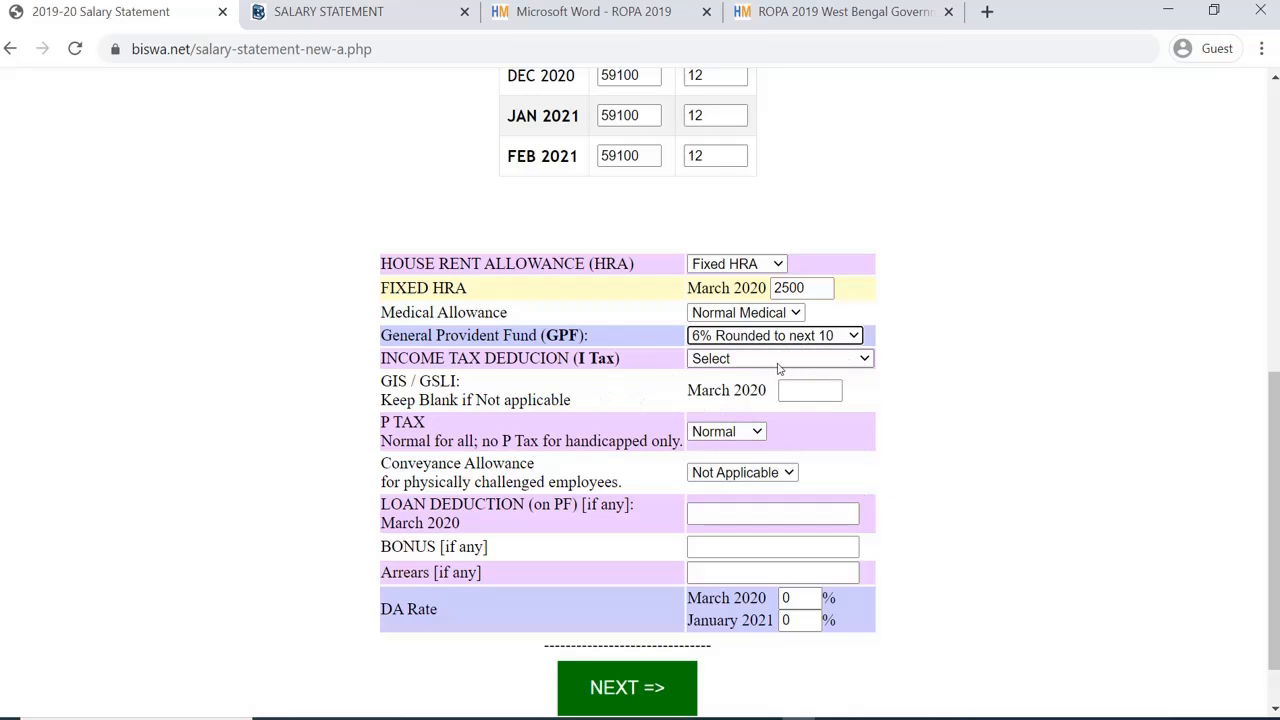
click(778, 366)
click(714, 393)
Step: Keep conveyance Not Applicable and professional tax Normal, then submit the settings
scroll(803, 449, down, 1)
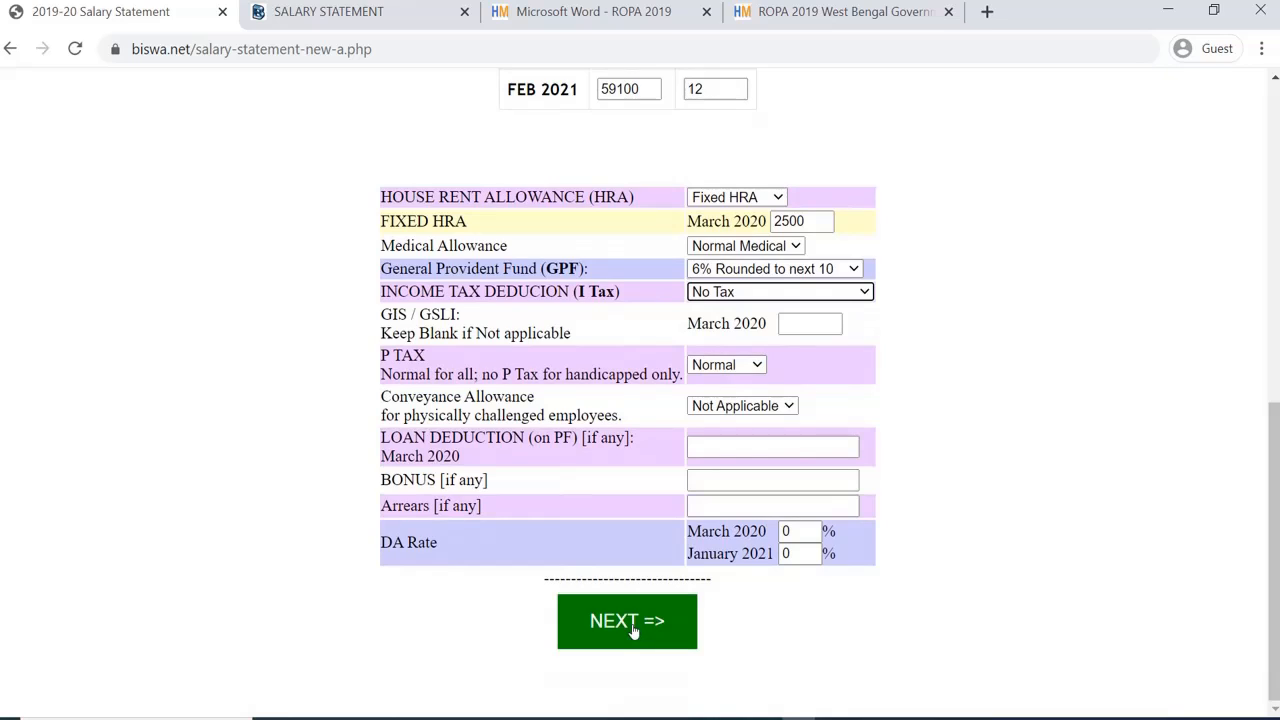
click(737, 408)
click(737, 408)
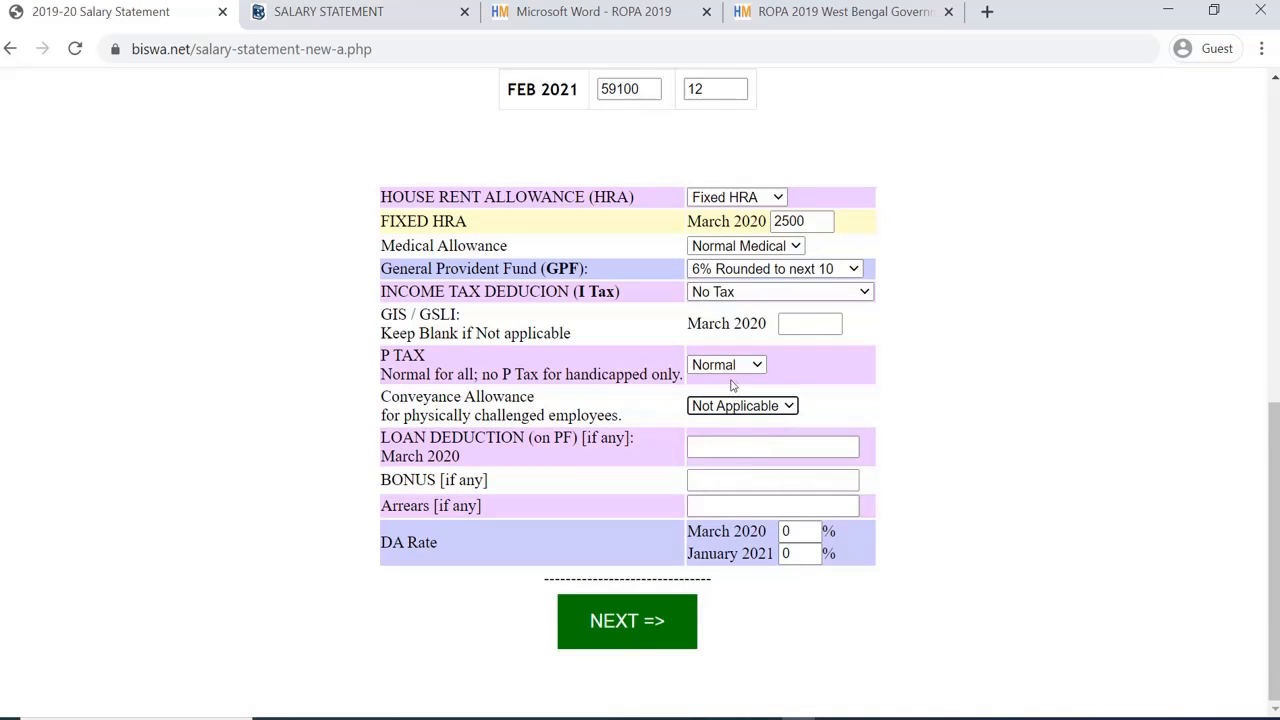
click(732, 367)
click(732, 367)
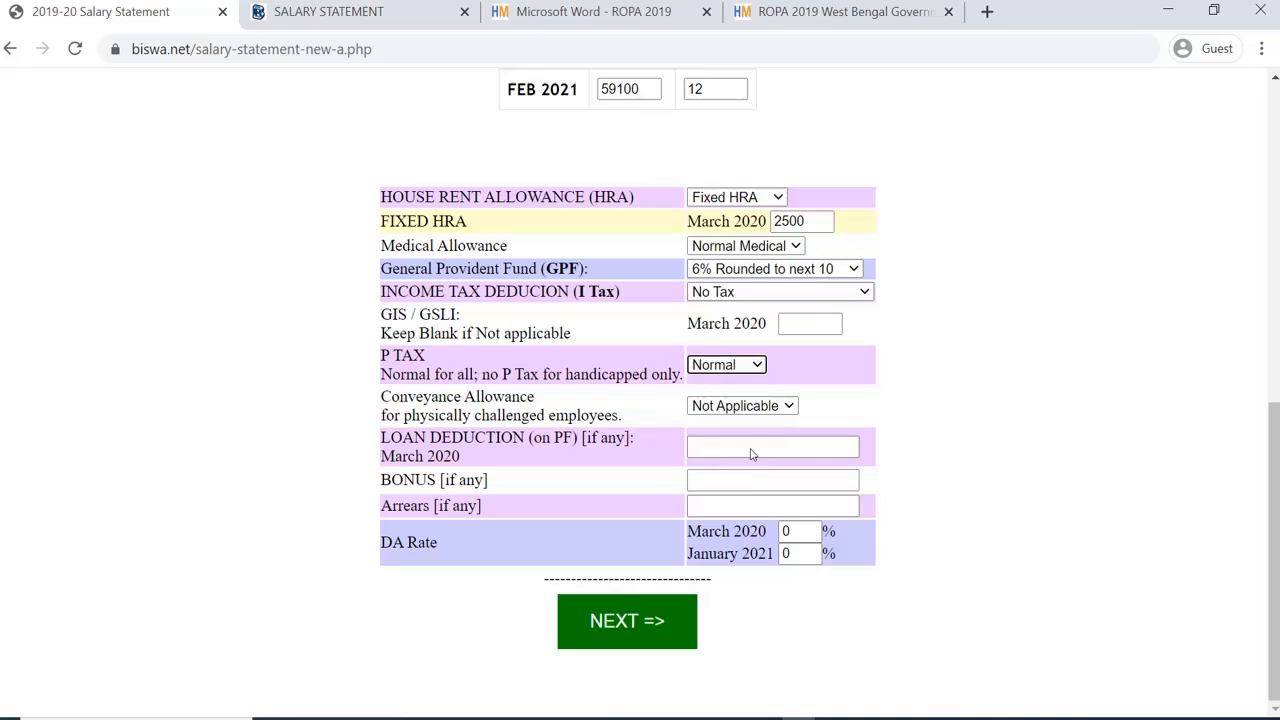
click(650, 629)
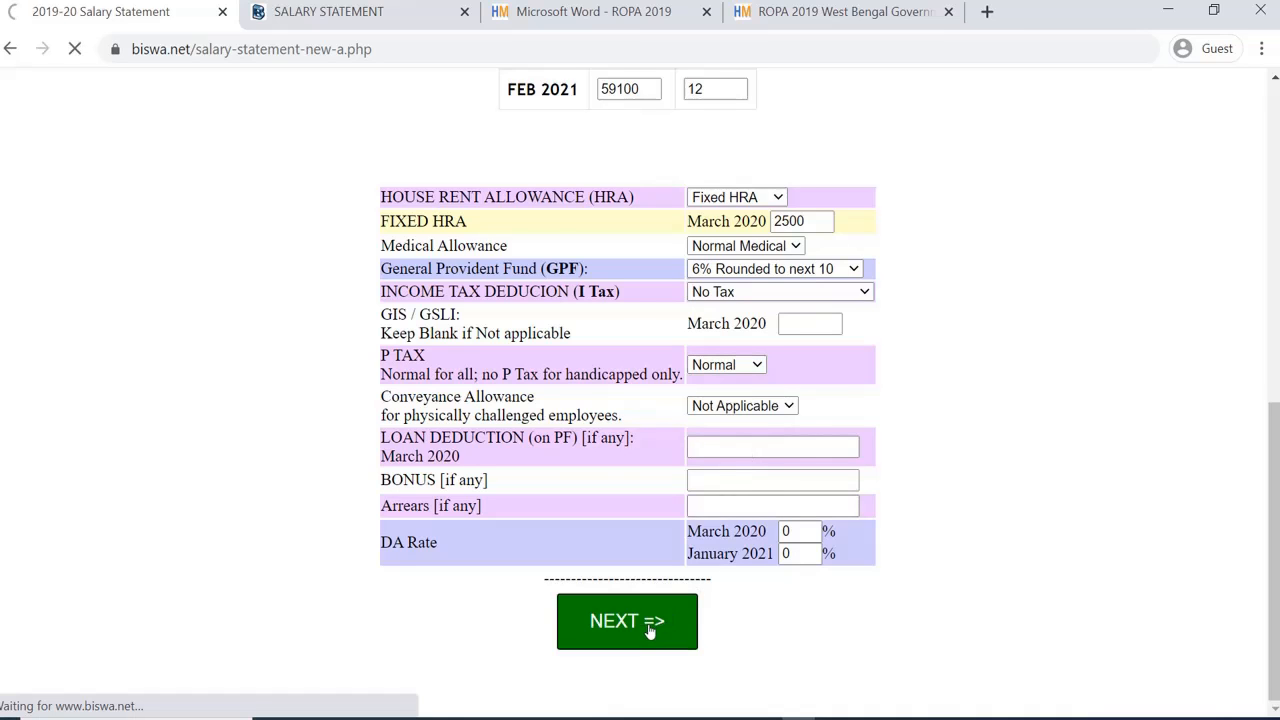
scroll(729, 634, down, 3)
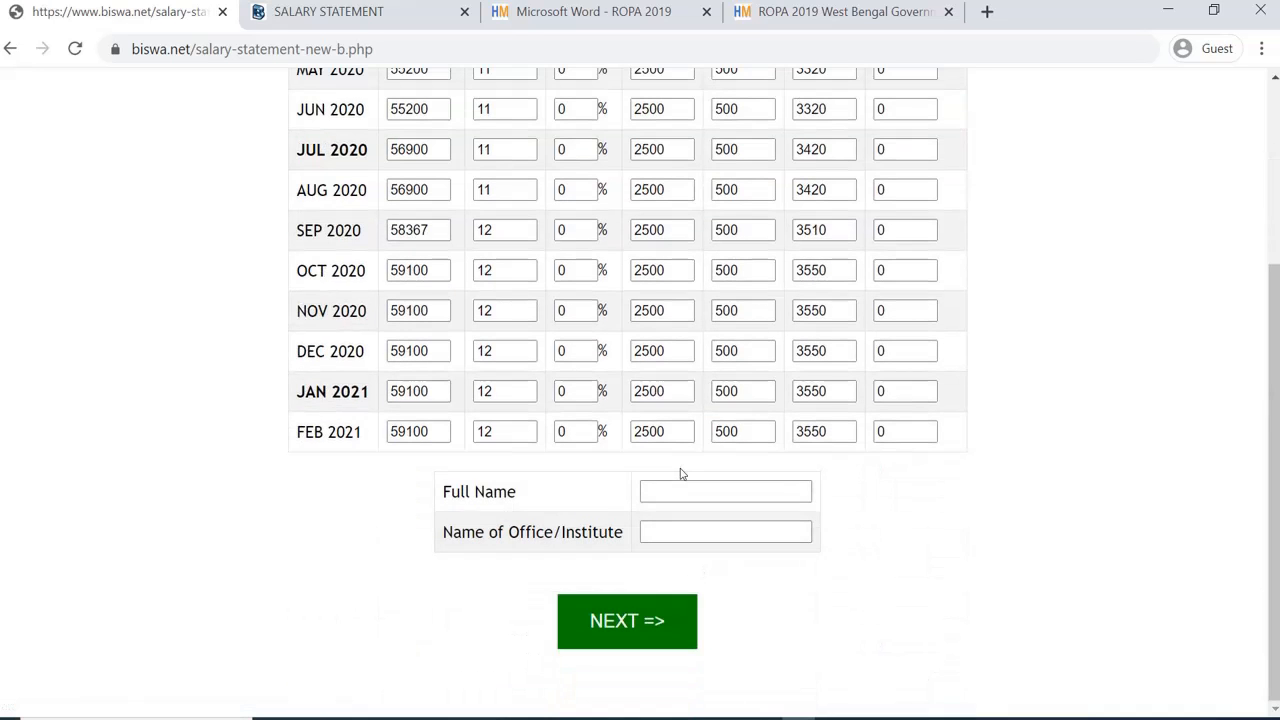
Step: Enter the employee's full name and office name, then generate the 2020-2021 statement
click(677, 492)
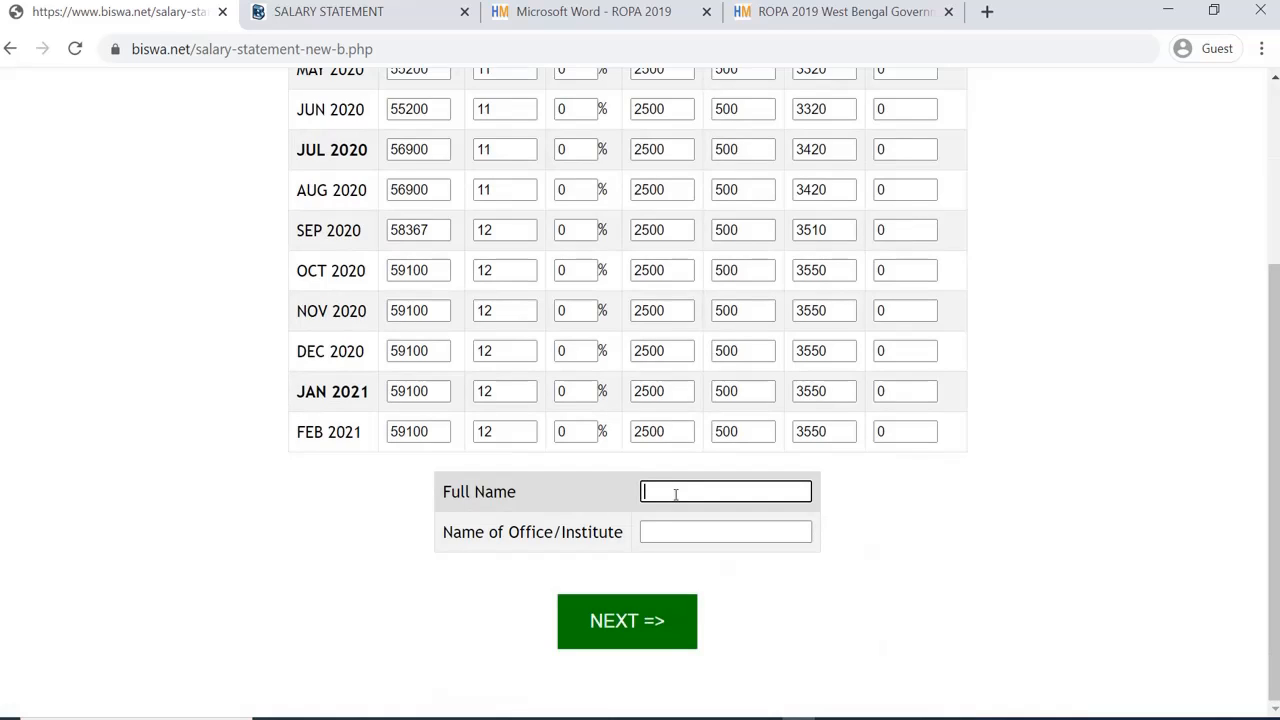
text(Mr. Abc)
click(697, 533)
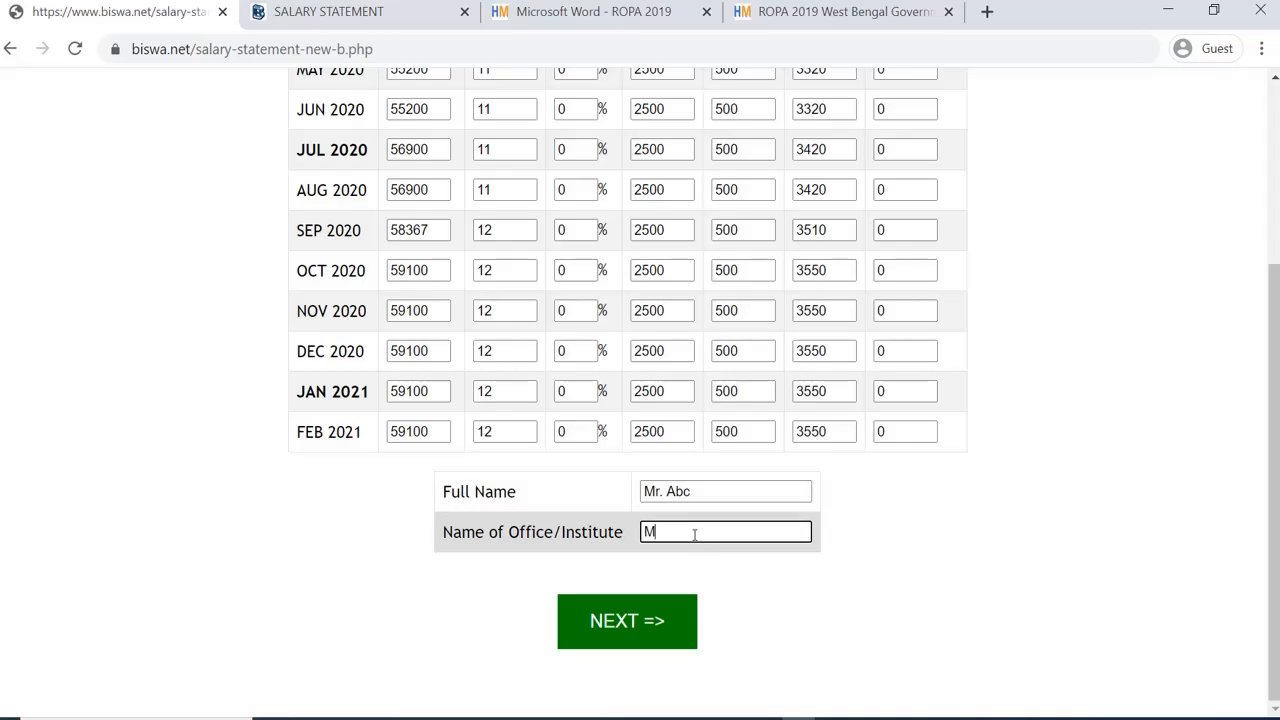
text(My Office)
click(650, 625)
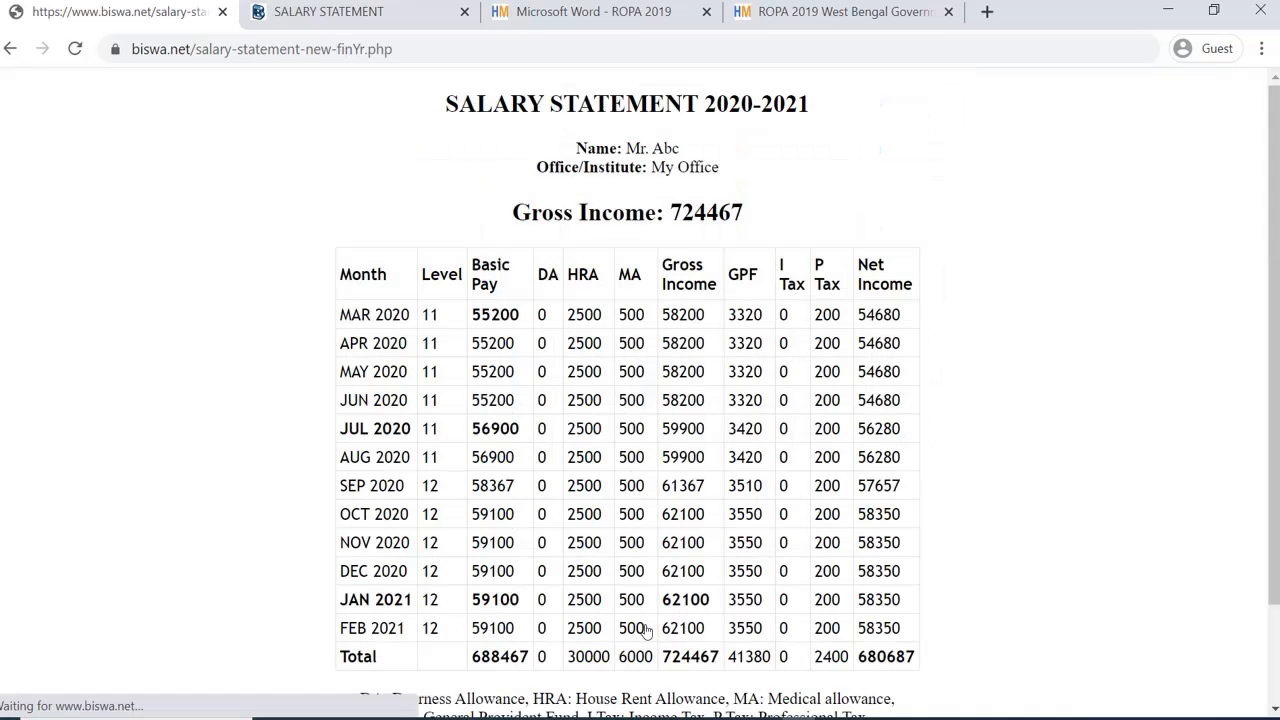
scroll(711, 497, down, 2)
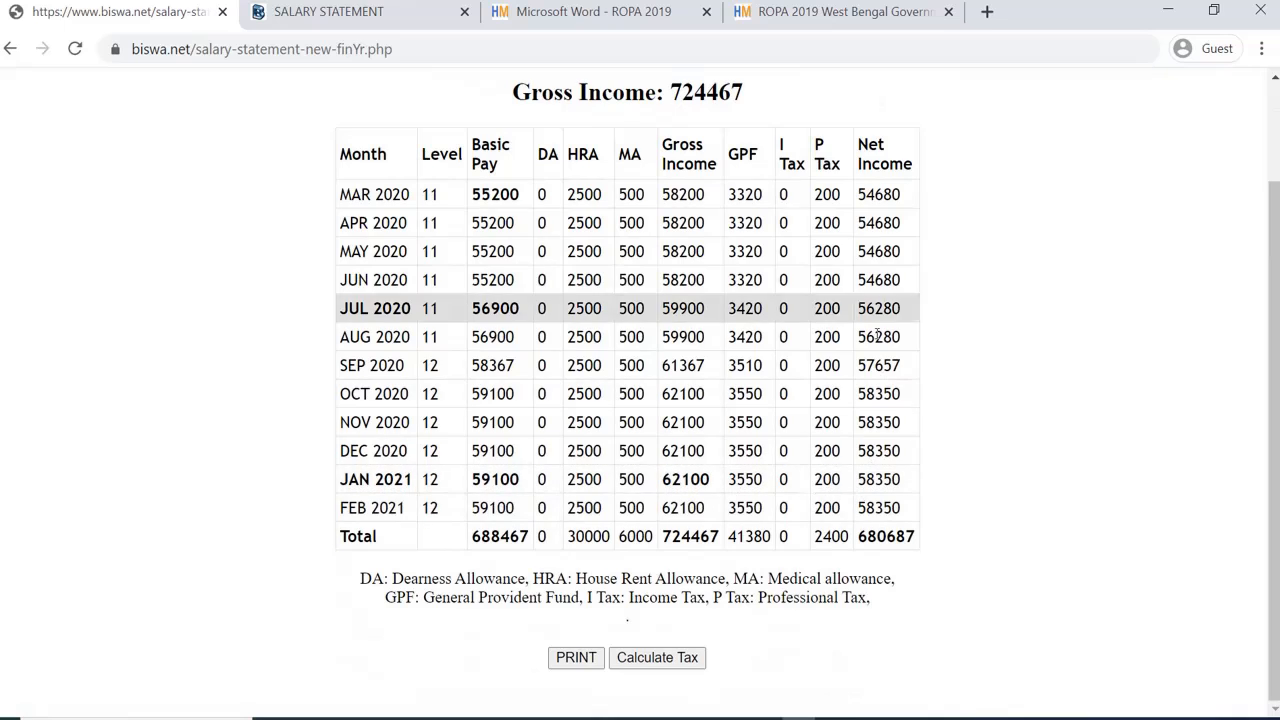
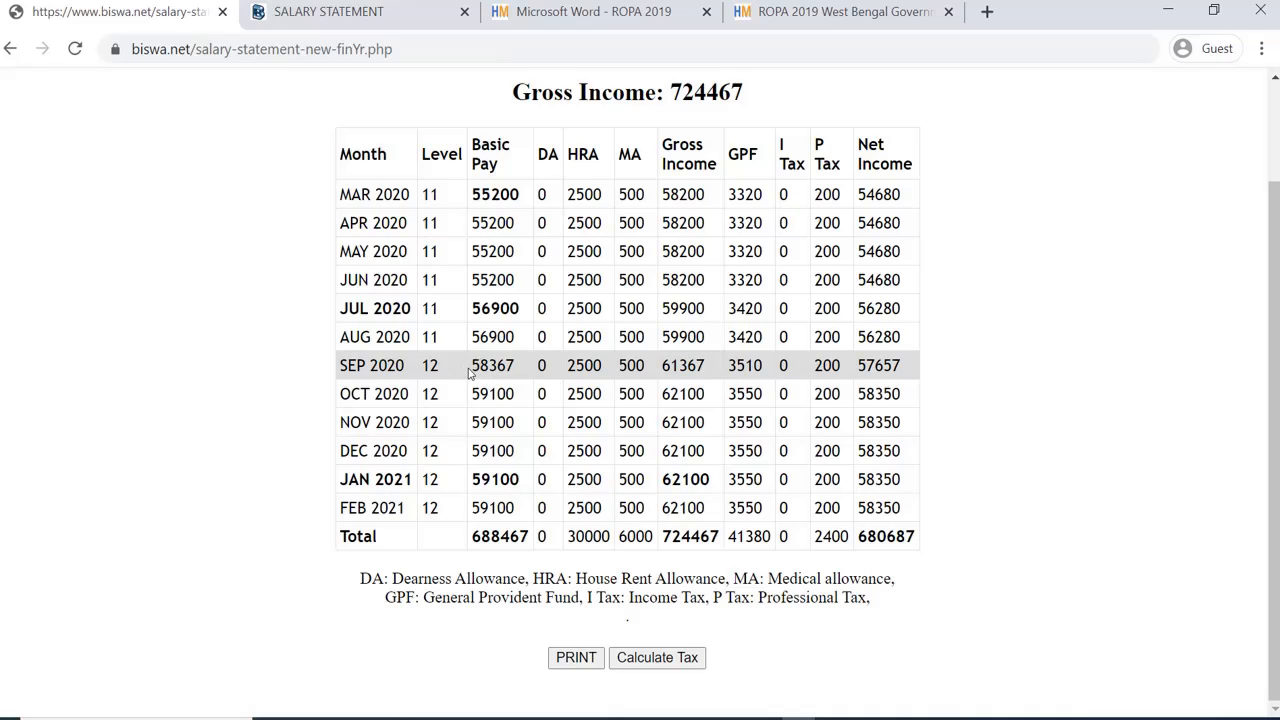
Step: Highlight and review the AUG/SEP 2020 levels and the Basic Pay figures from SEP 2020 to FEB 2021
drag(468, 372, 600, 367)
double_click(425, 366)
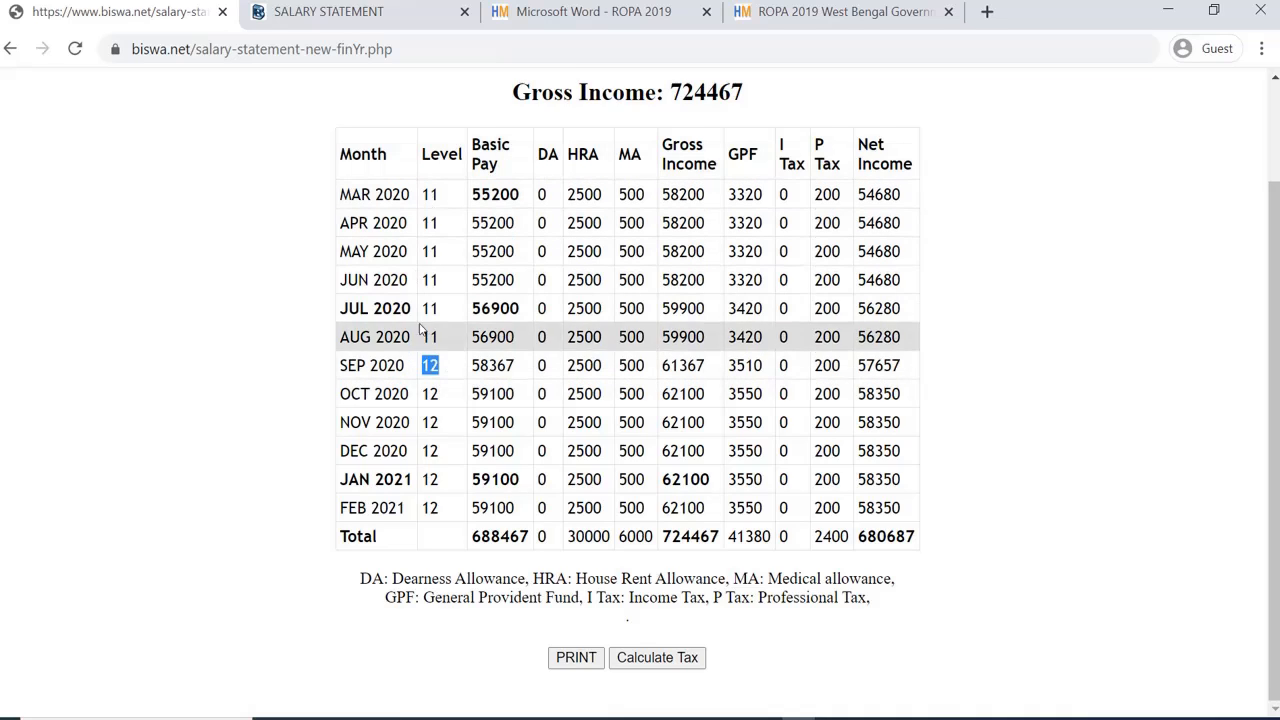
double_click(426, 338)
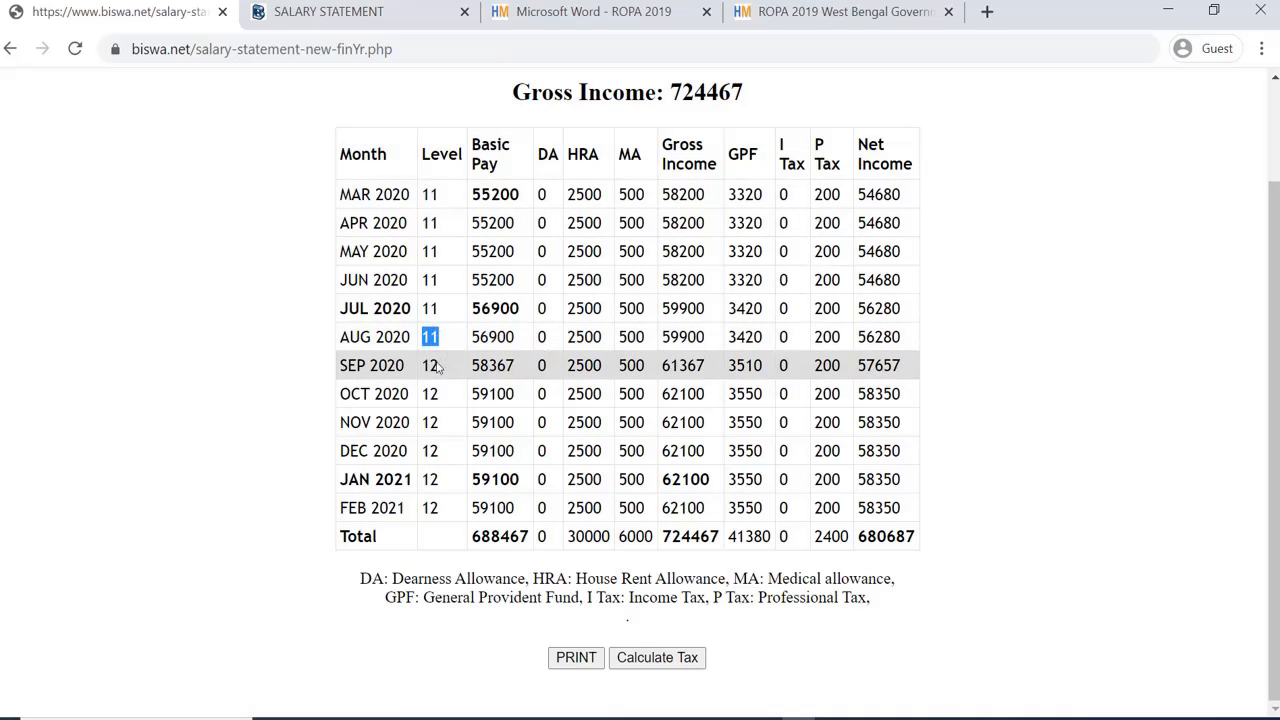
scroll(433, 370, up, 1)
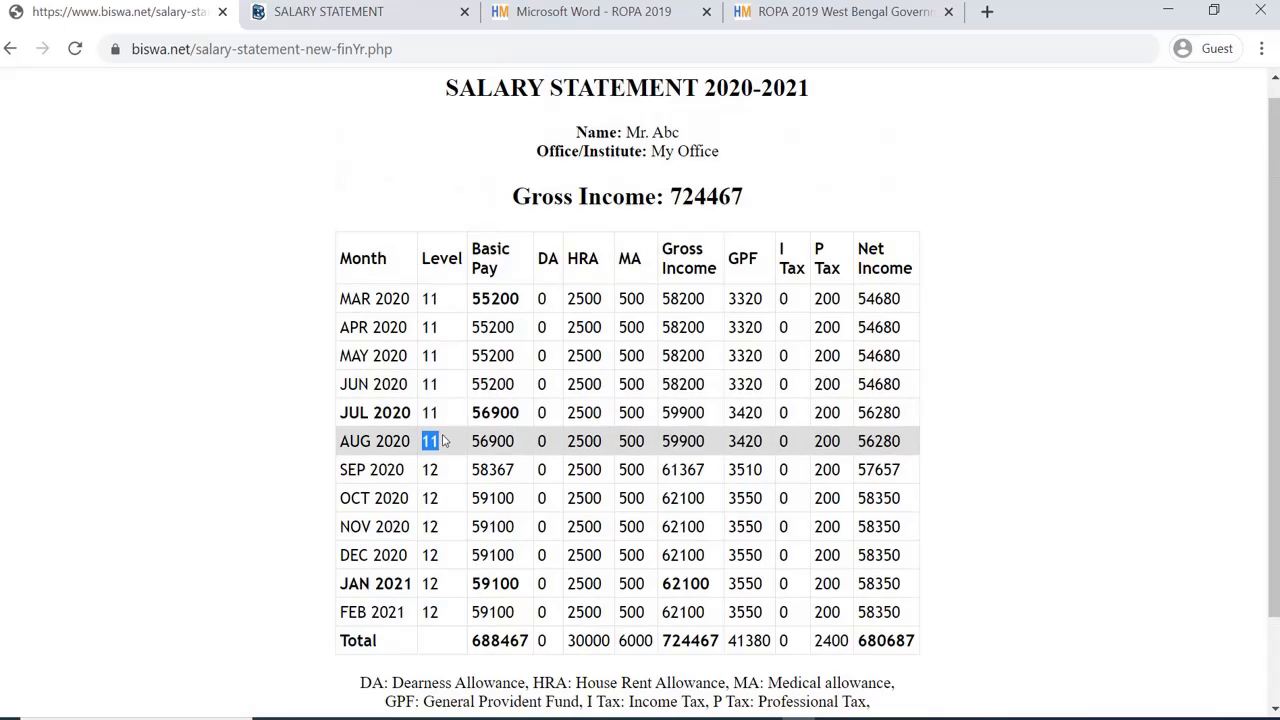
scroll(445, 441, down, 1)
click(430, 365)
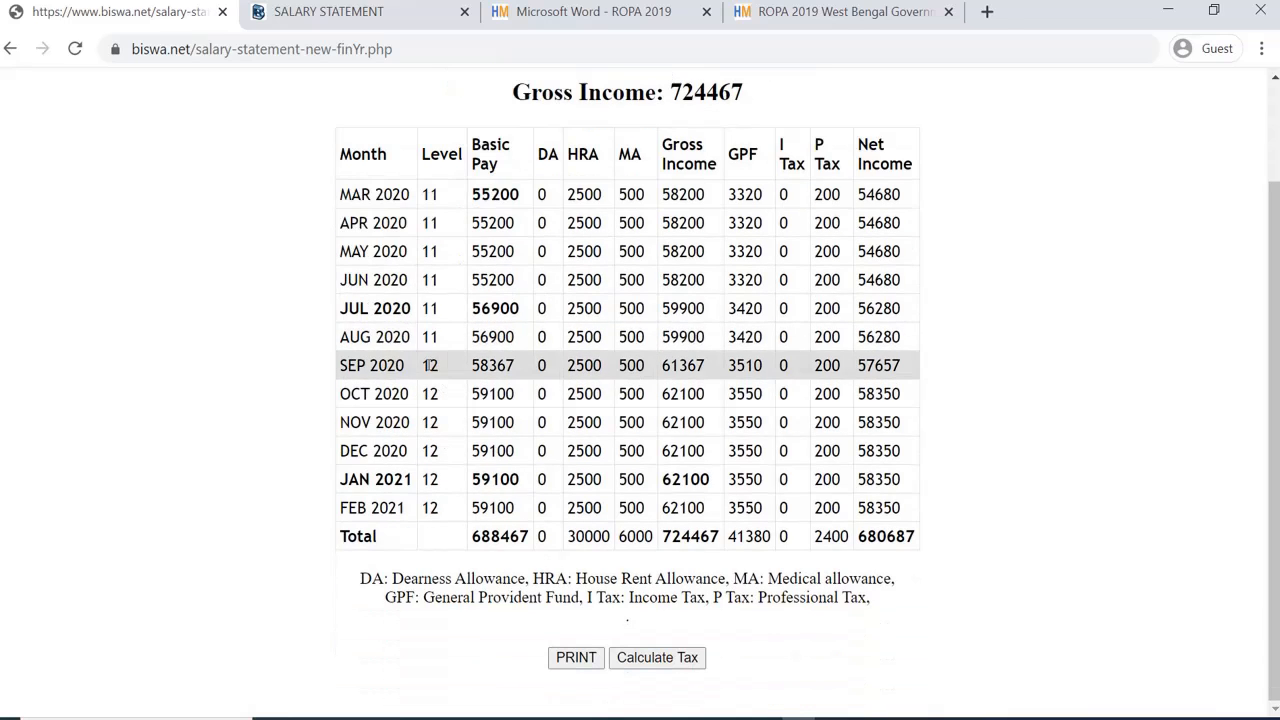
drag(476, 366, 517, 370)
click(493, 399)
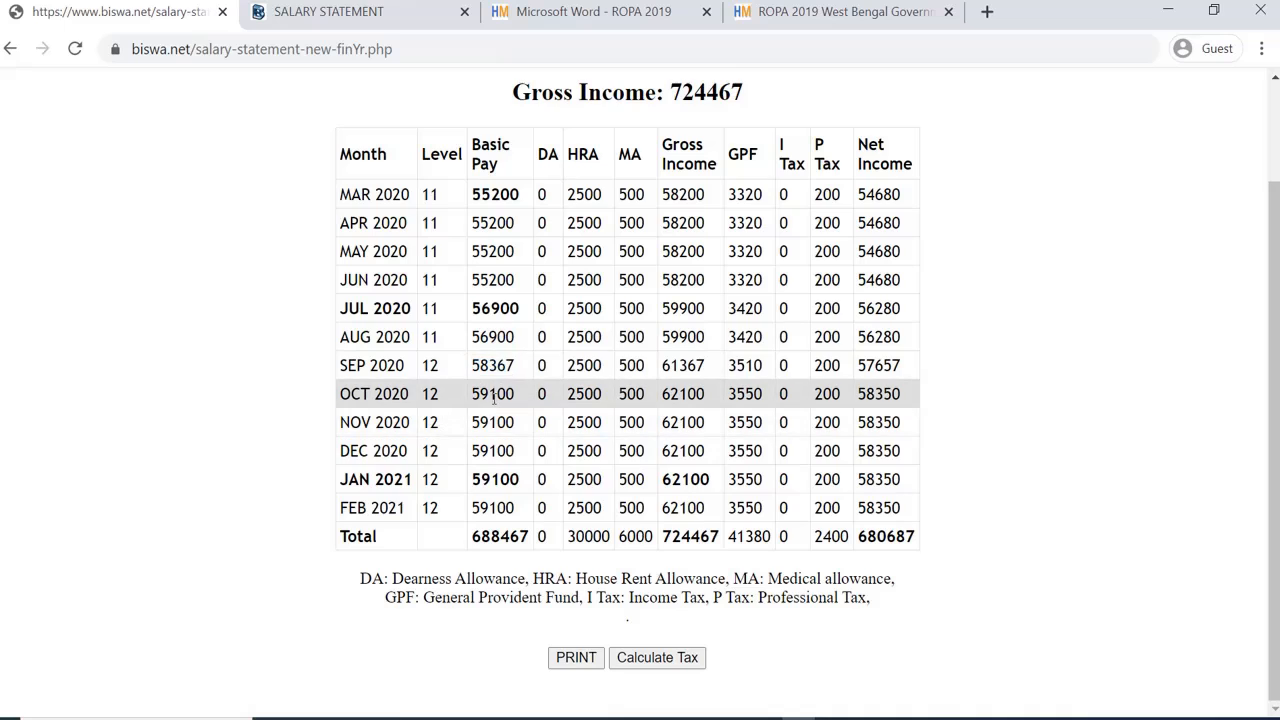
drag(473, 396, 278, 475)
click(278, 475)
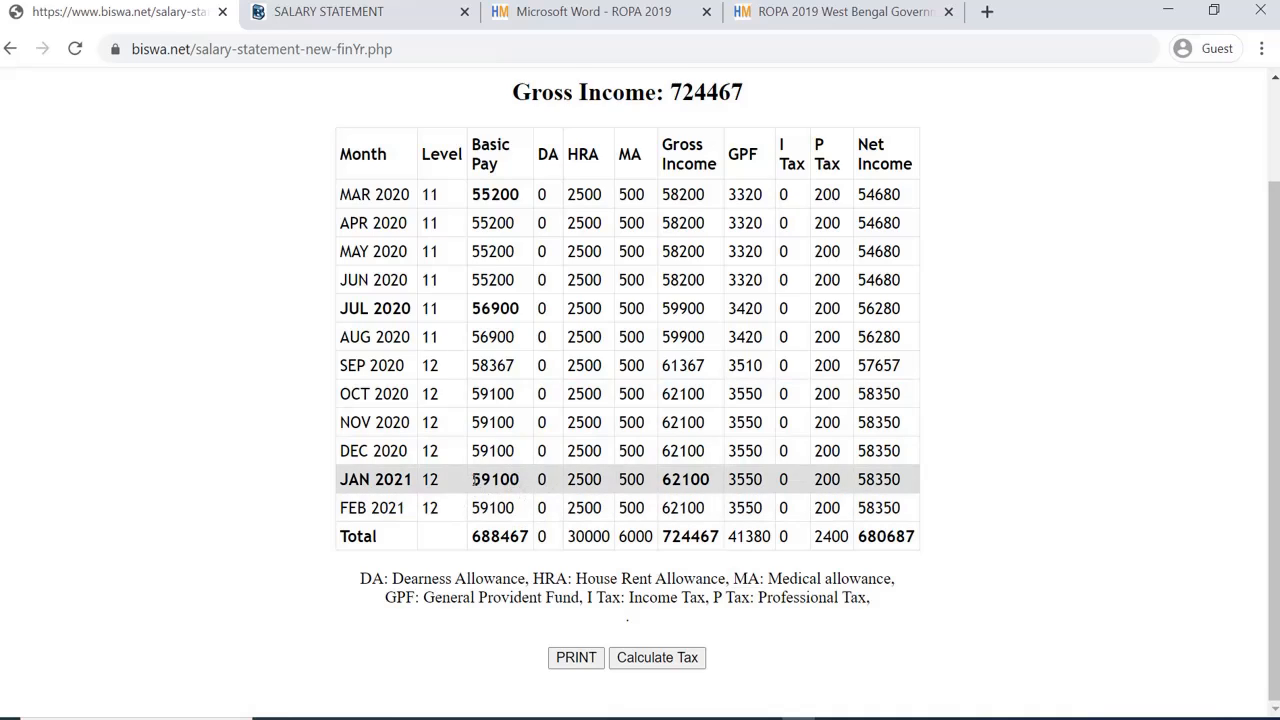
drag(476, 480, 917, 506)
click(275, 437)
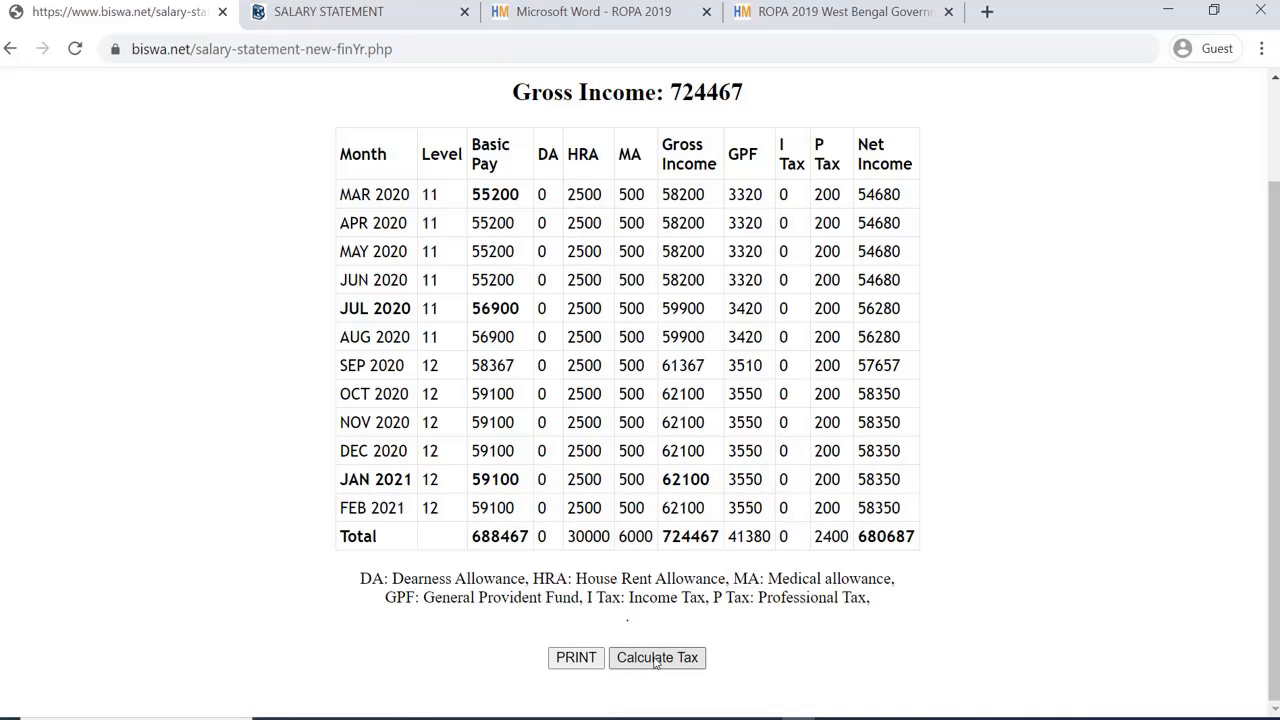
Step: Run Calculate Tax and review the prefilled gross 724467, P Tax 2400 and PF 41380
click(656, 659)
scroll(672, 488, down, 3)
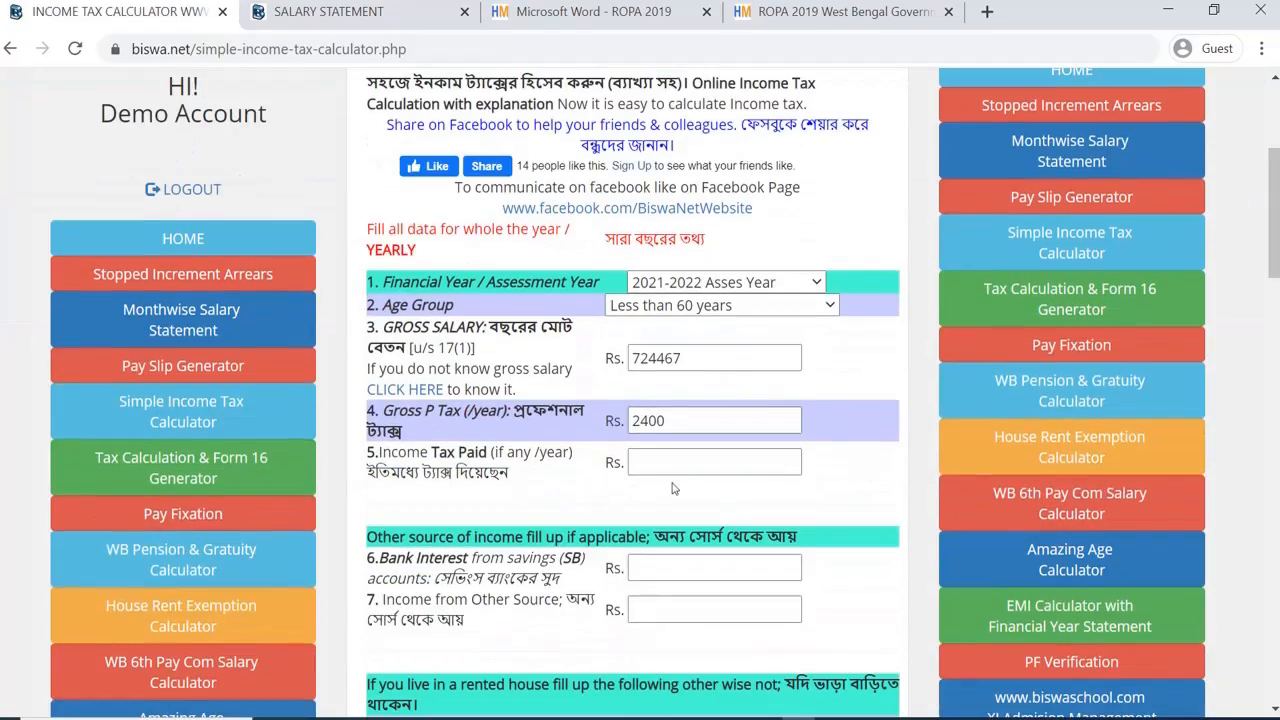
scroll(672, 488, down, 4)
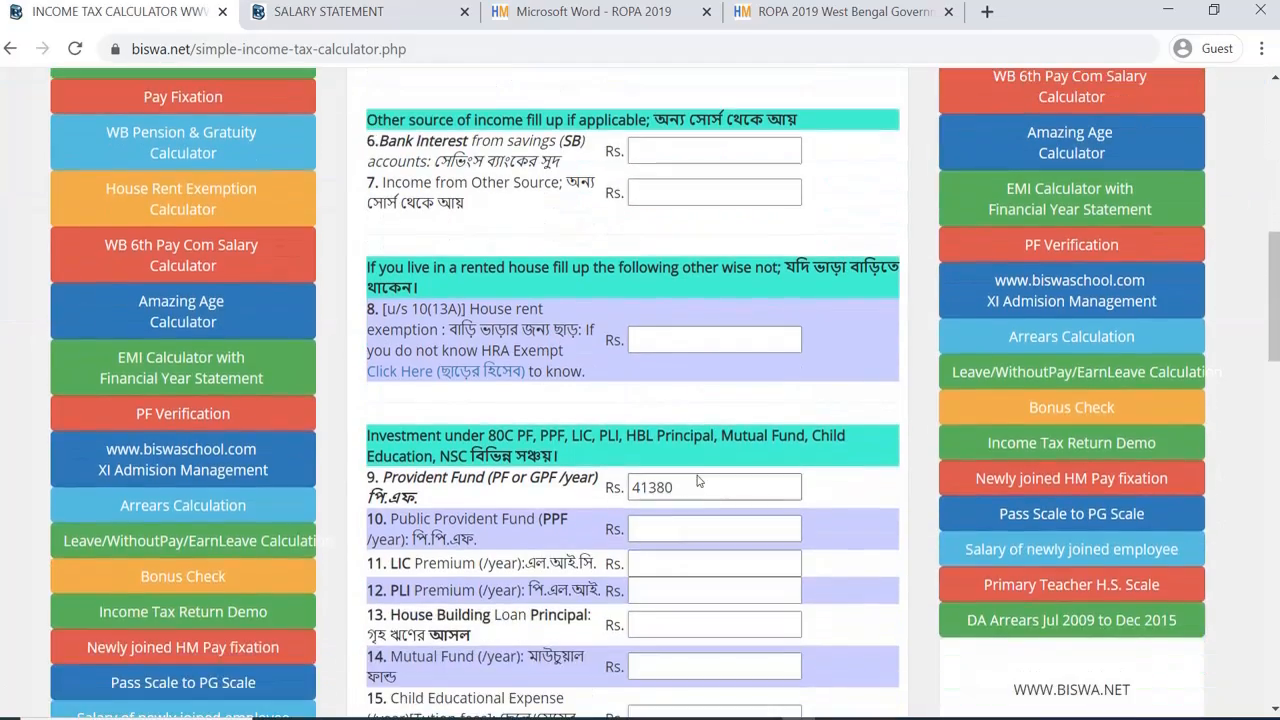
scroll(698, 481, down, 3)
scroll(698, 481, up, 12)
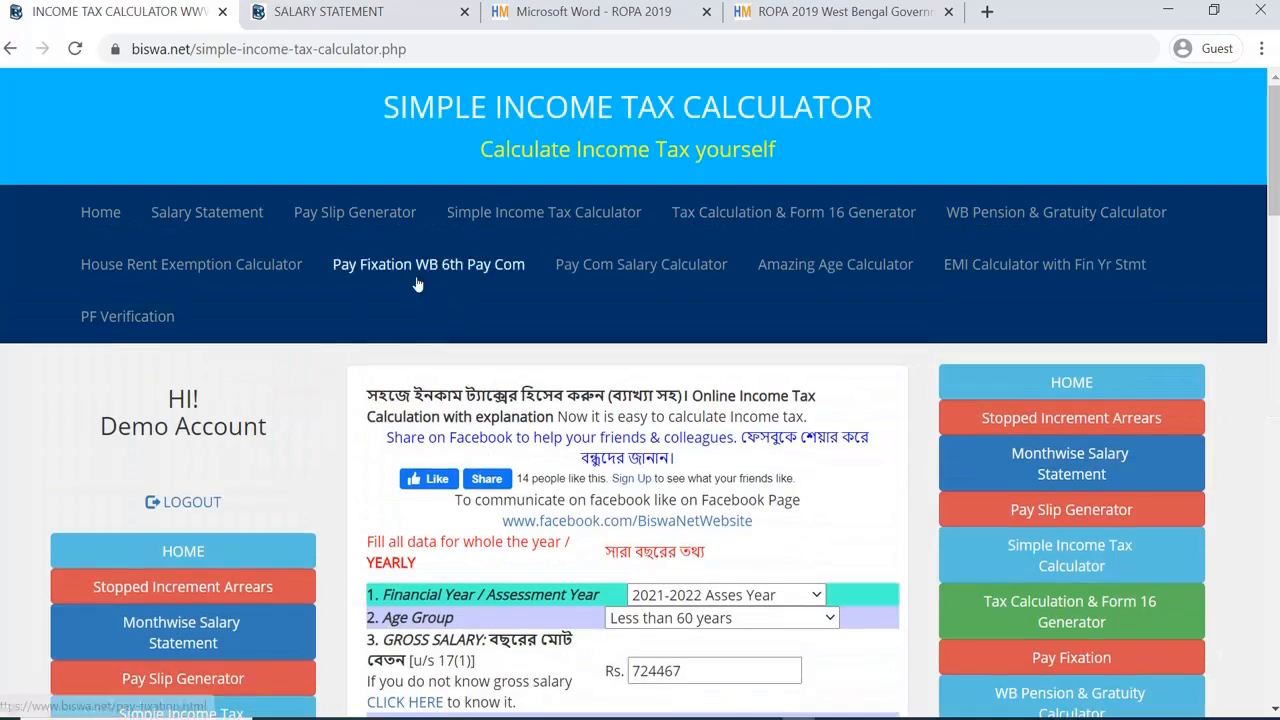
scroll(280, 466, down, 7)
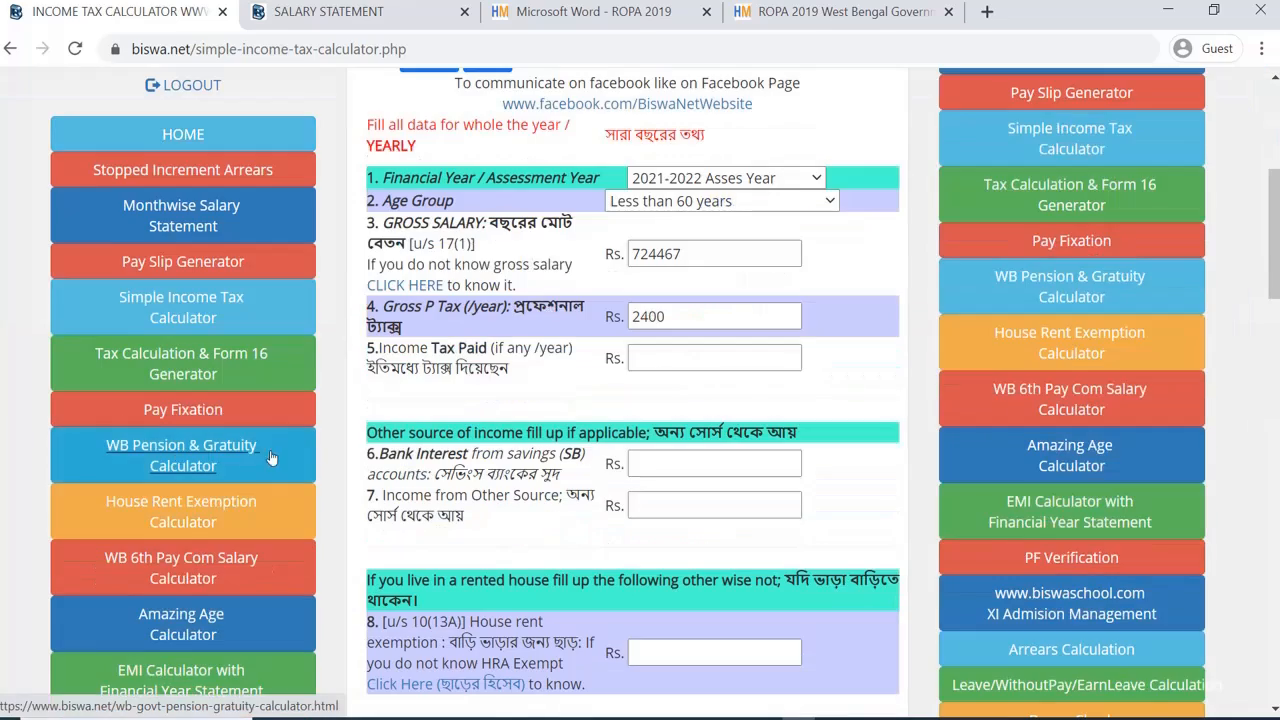
scroll(280, 466, up, 5)
scroll(287, 470, up, 2)
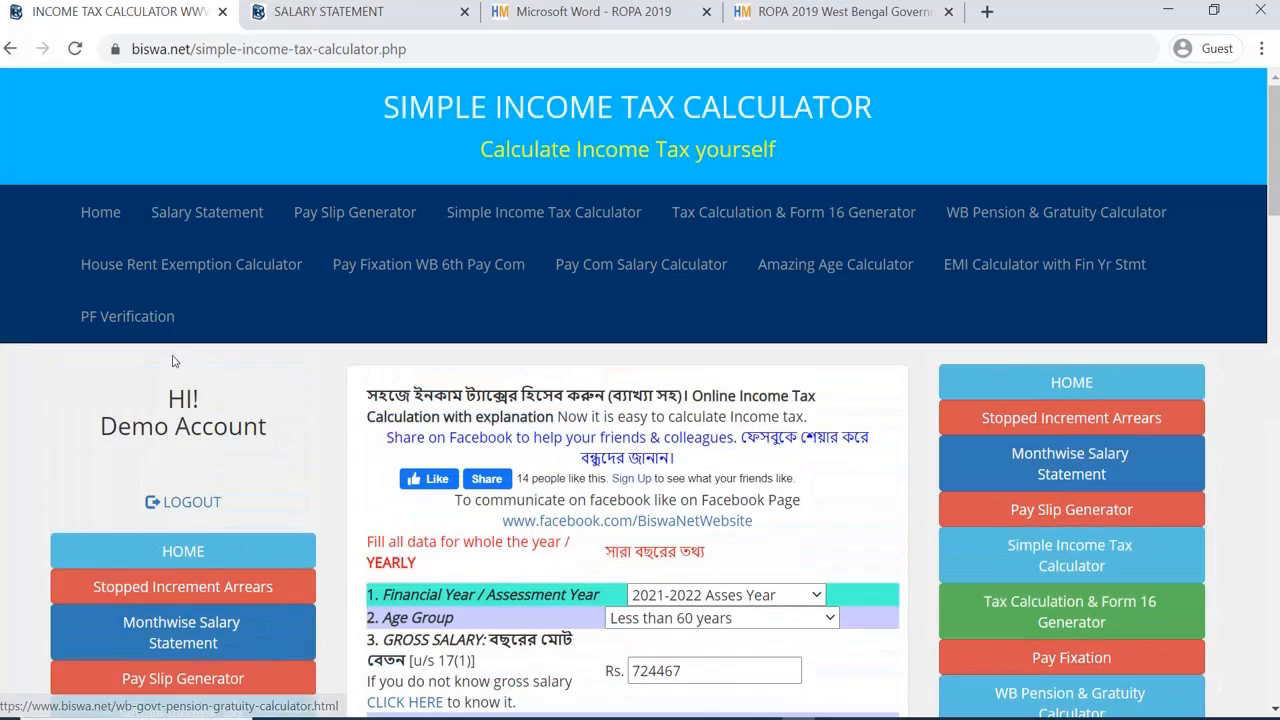
Step: From the home page, open Salary Statement for Professors and continue with financial year 2020-2021
click(101, 214)
scroll(468, 506, down, 5)
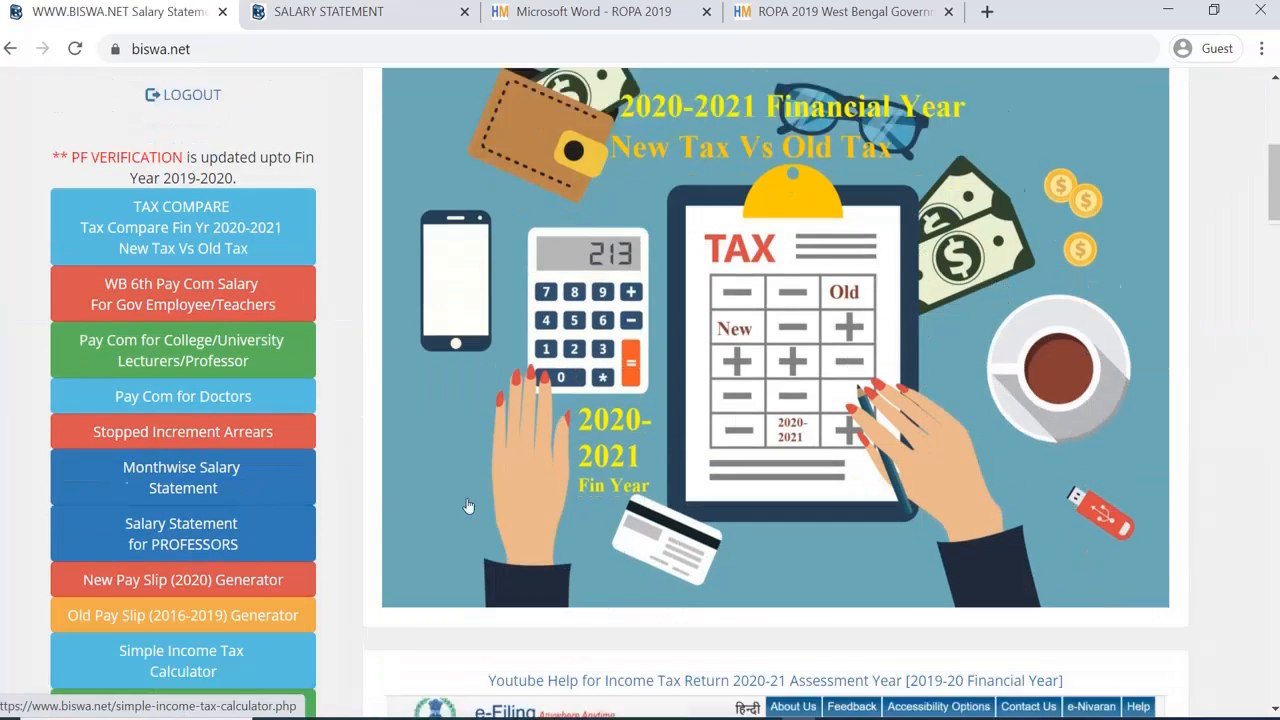
scroll(468, 506, down, 1)
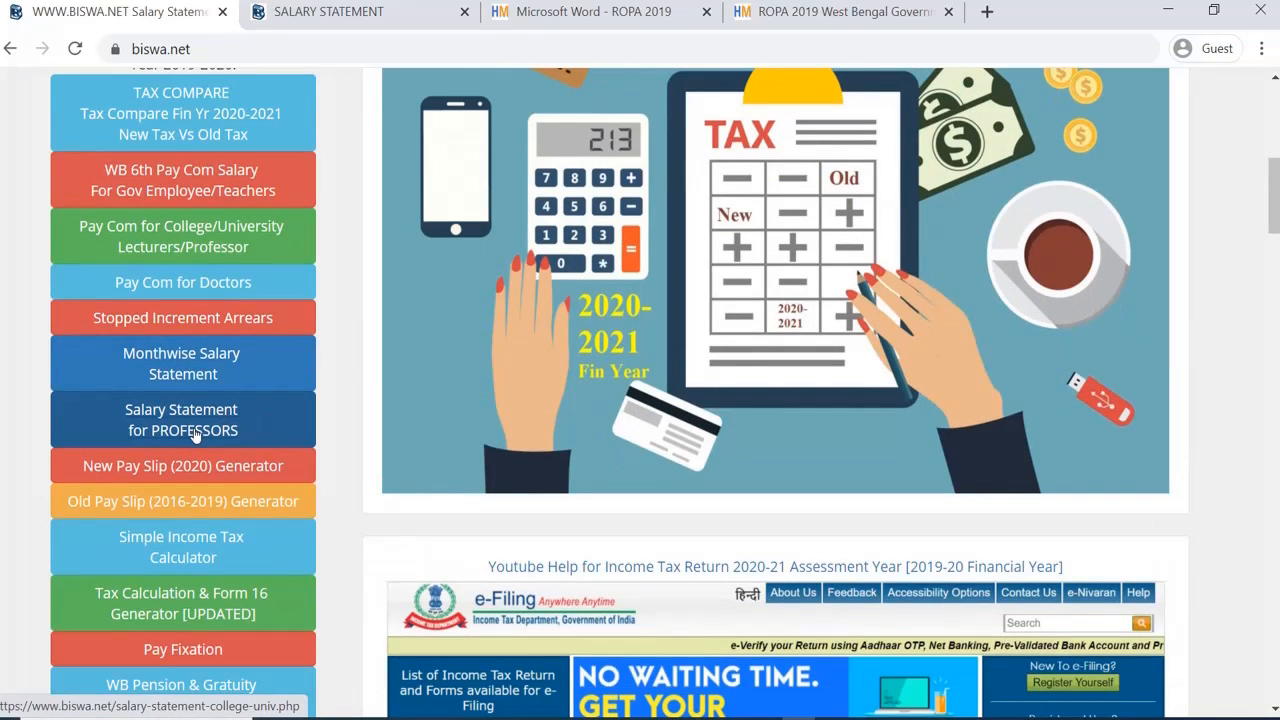
click(197, 430)
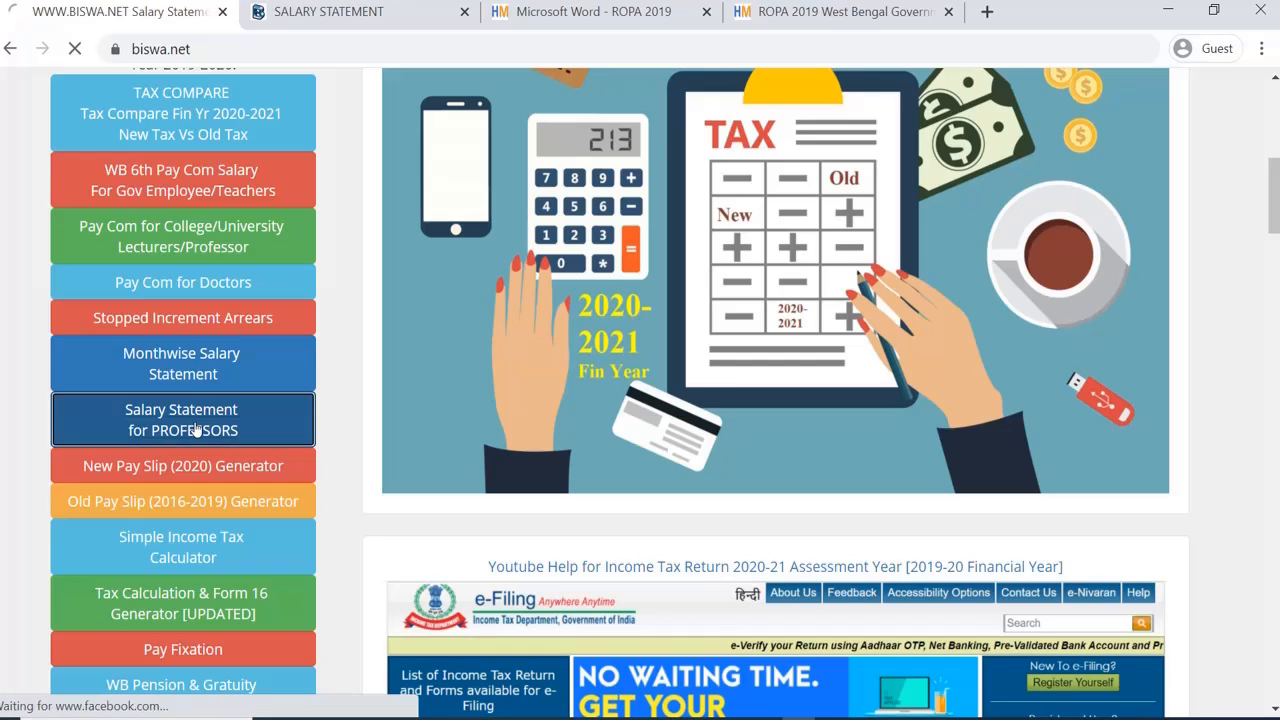
scroll(516, 497, down, 3)
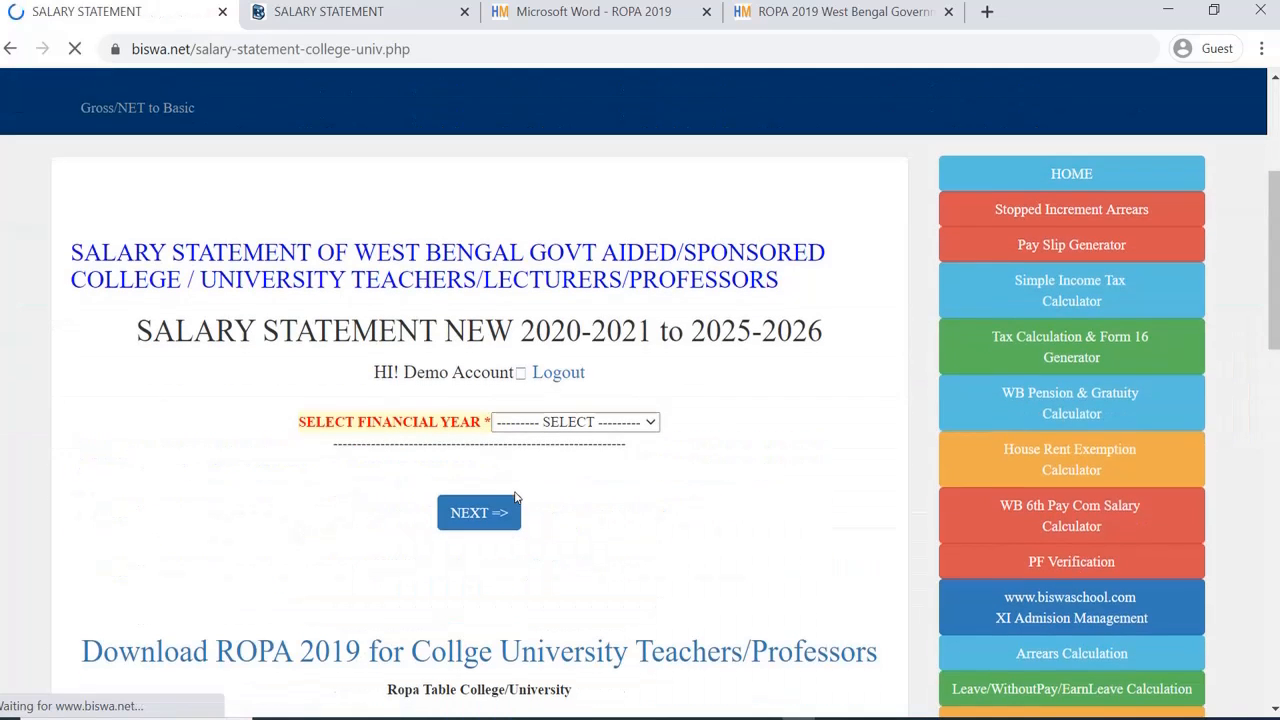
click(588, 424)
click(592, 458)
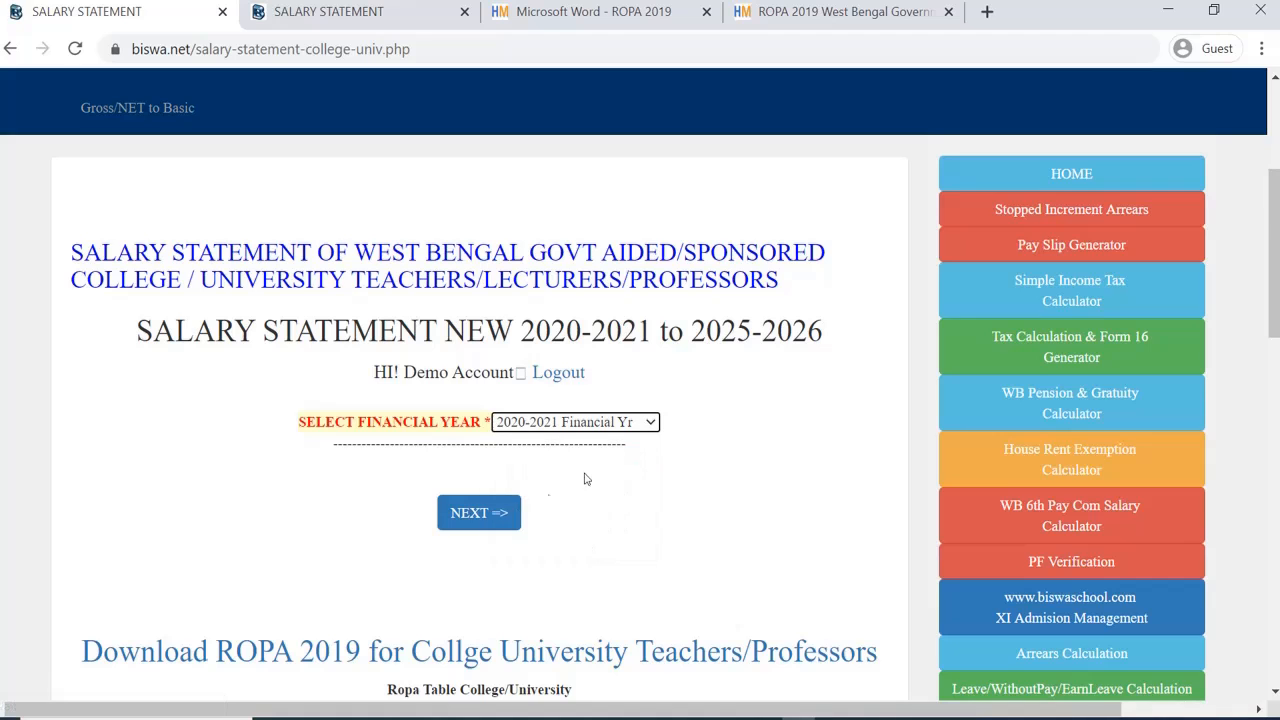
click(501, 515)
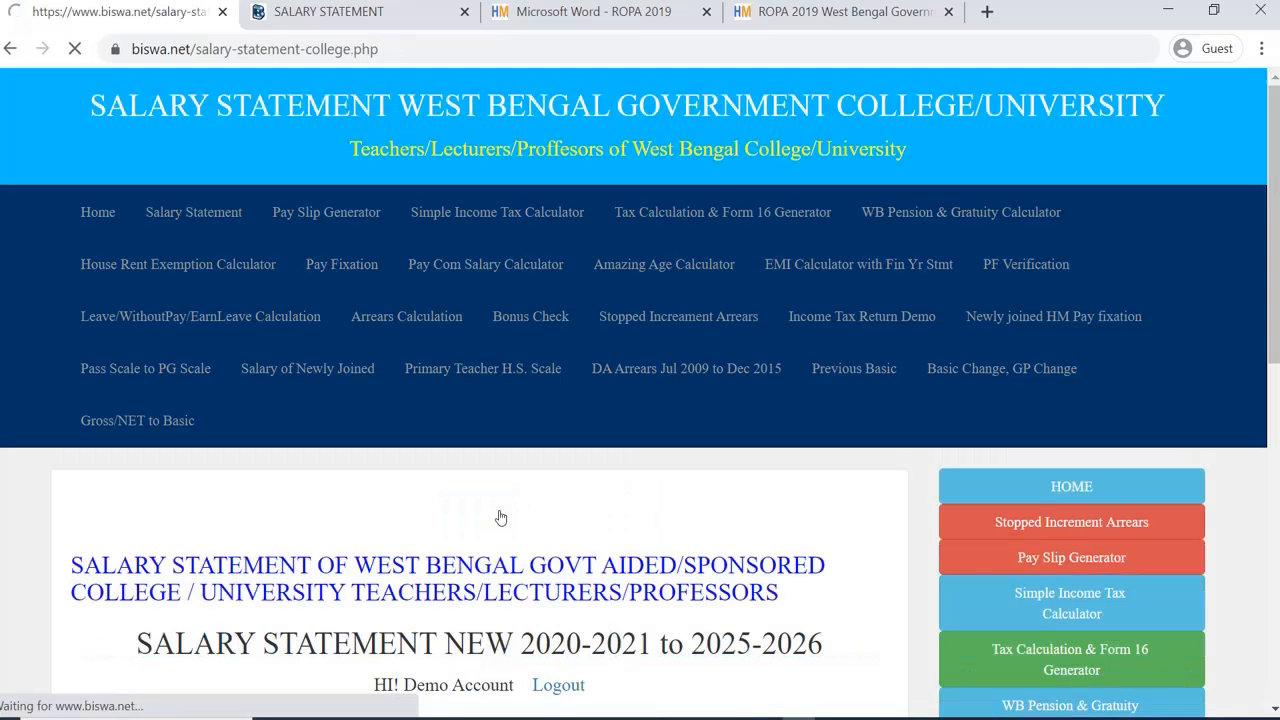
Step: Go back to the year selection page and scroll through its ROPA 2019 pay matrix table
scroll(575, 414, down, 4)
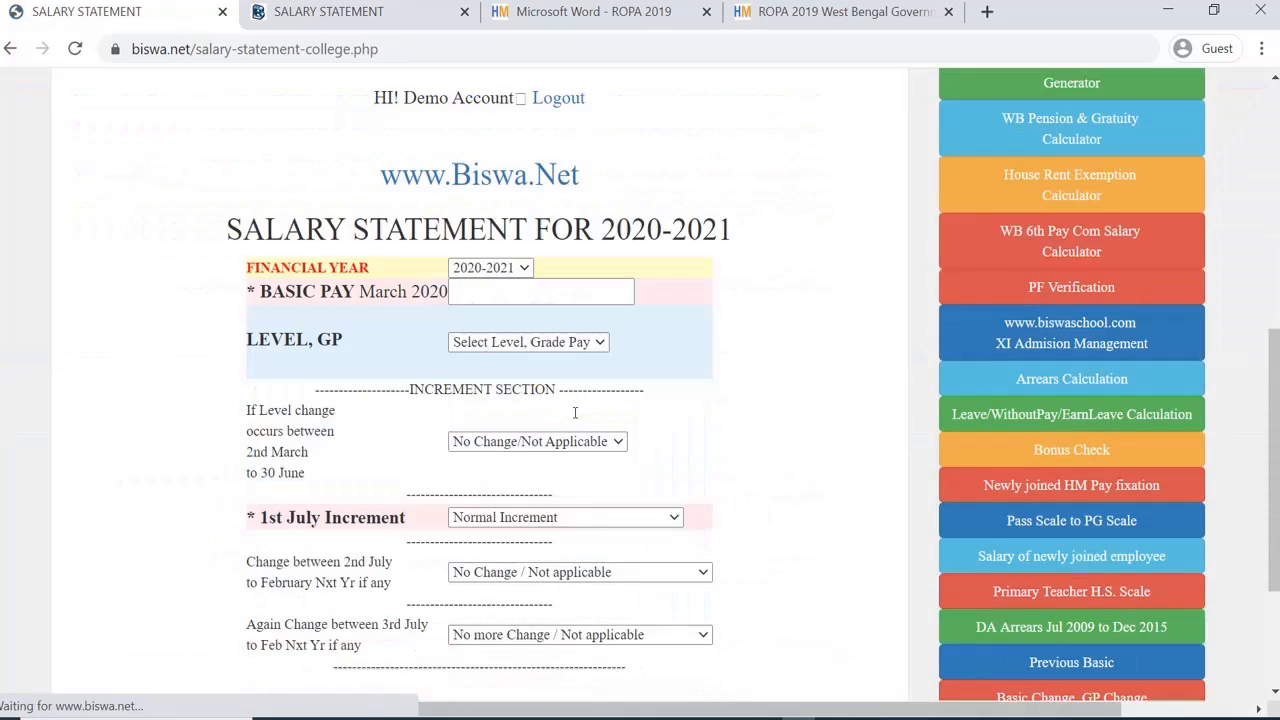
scroll(575, 414, up, 4)
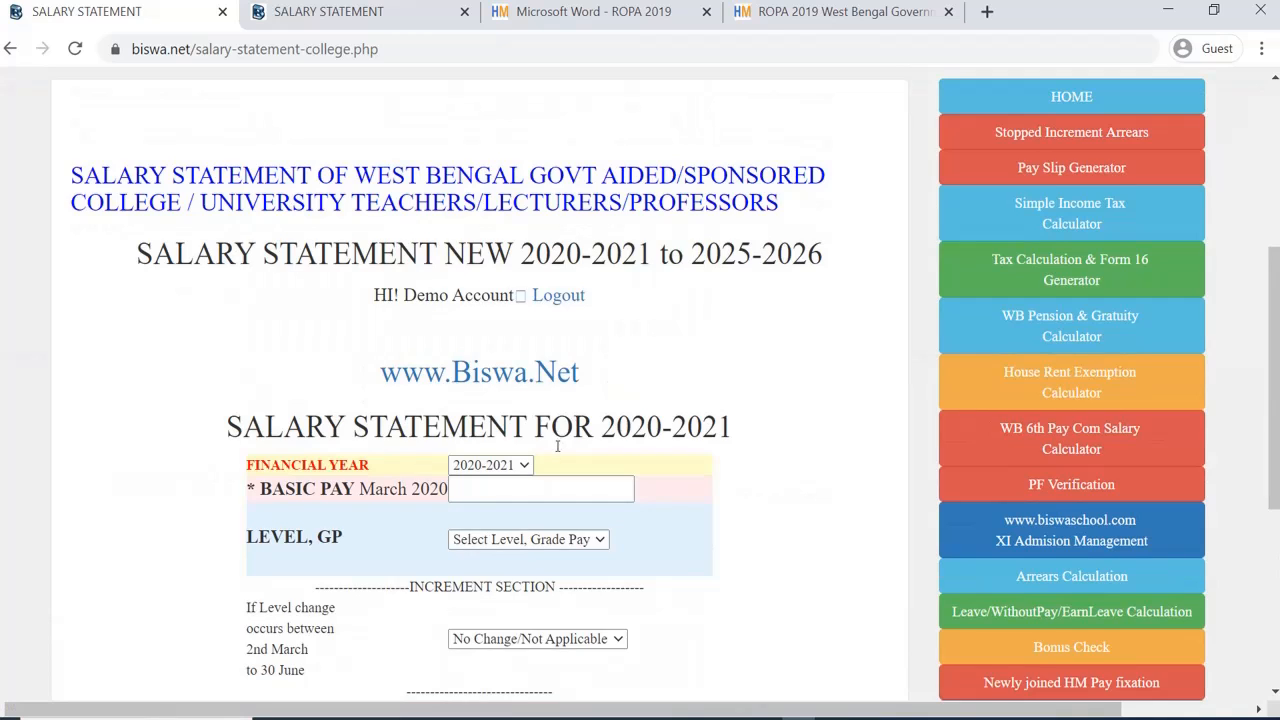
scroll(550, 430, down, 2)
scroll(522, 418, down, 3)
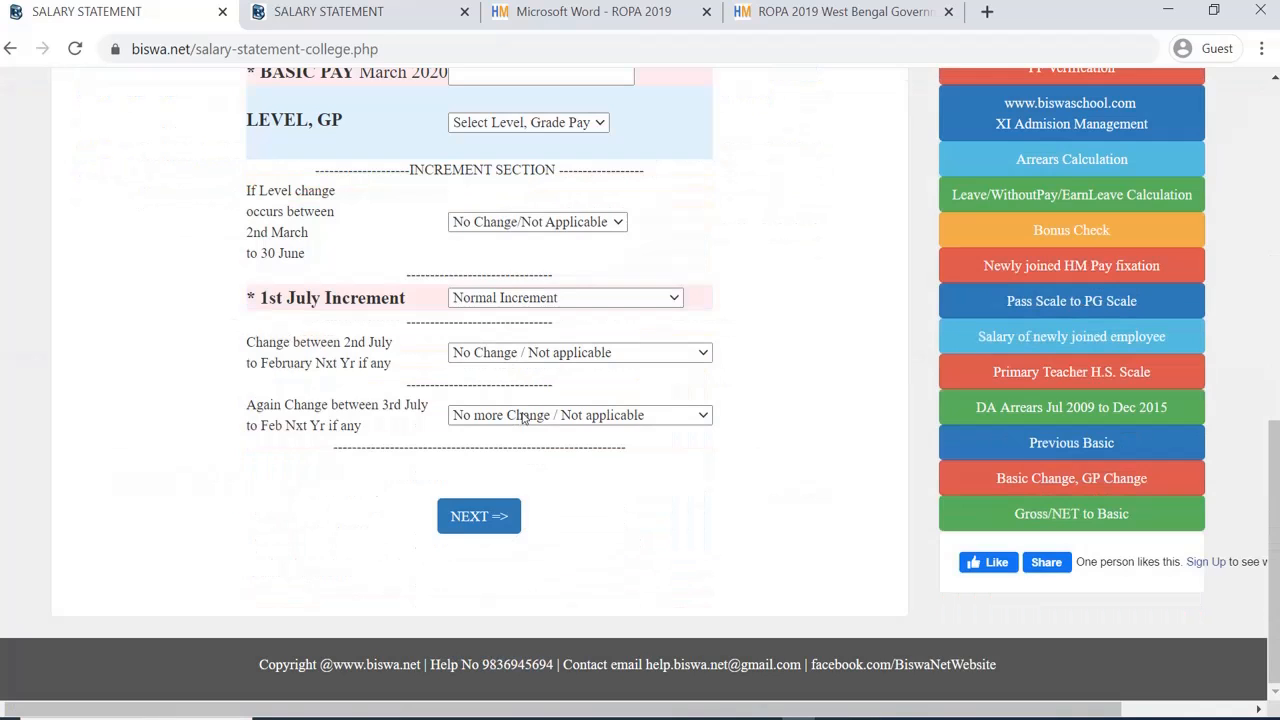
scroll(522, 418, up, 7)
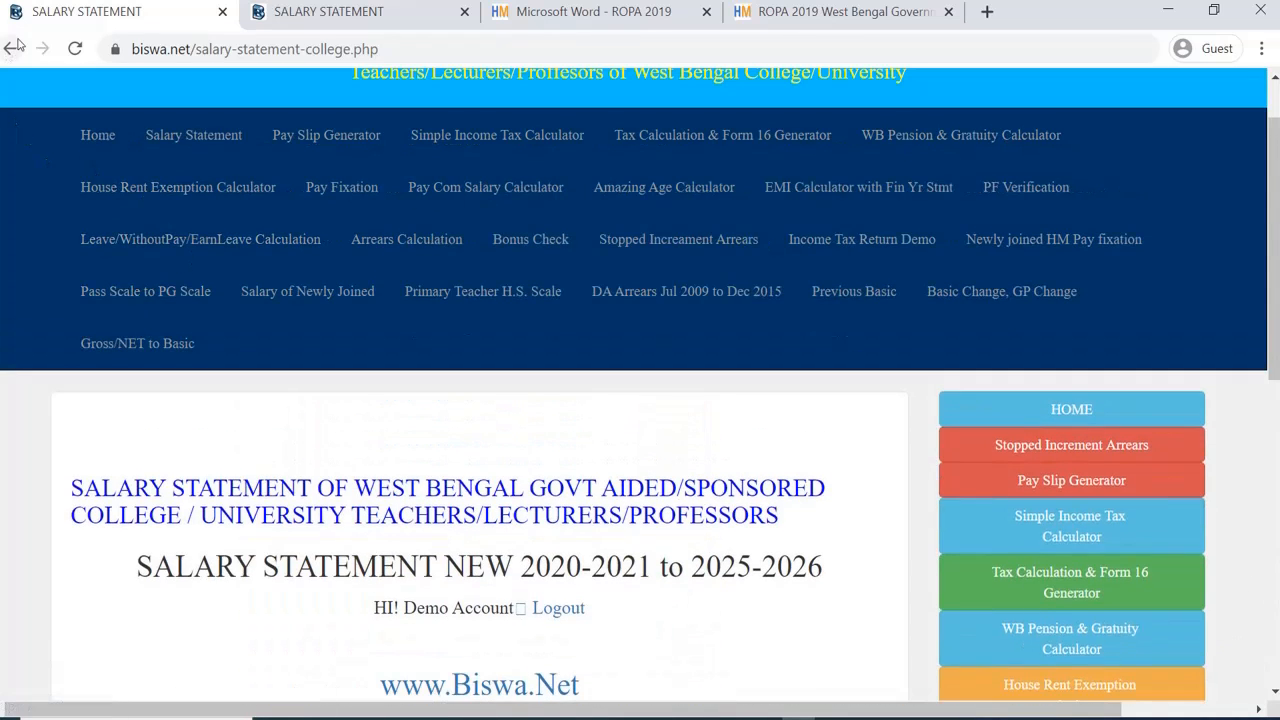
click(12, 48)
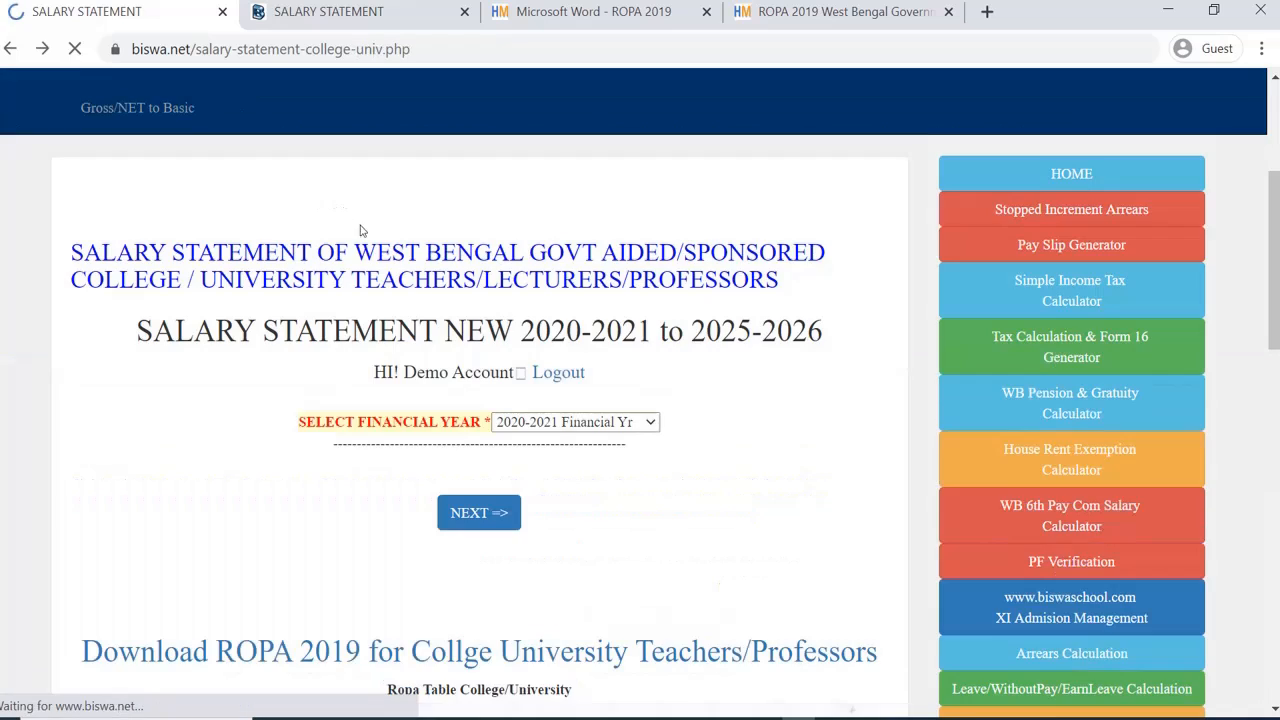
scroll(565, 403, down, 5)
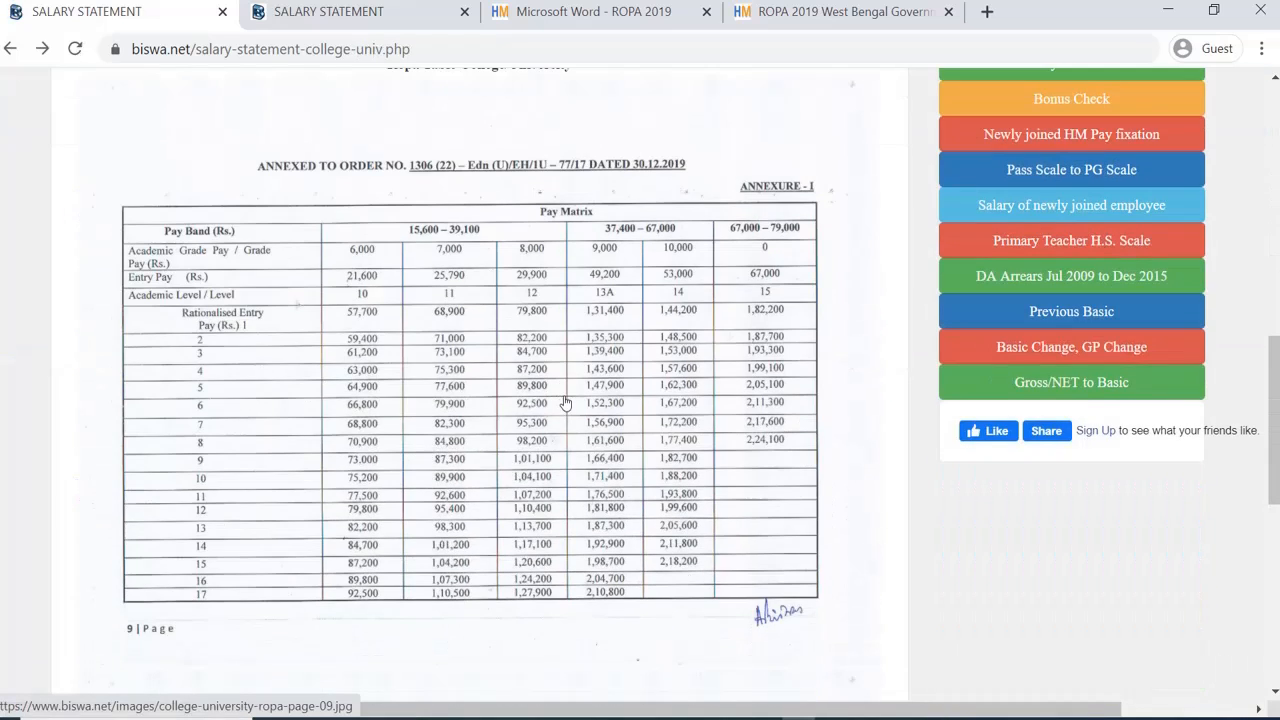
scroll(365, 447, up, 3)
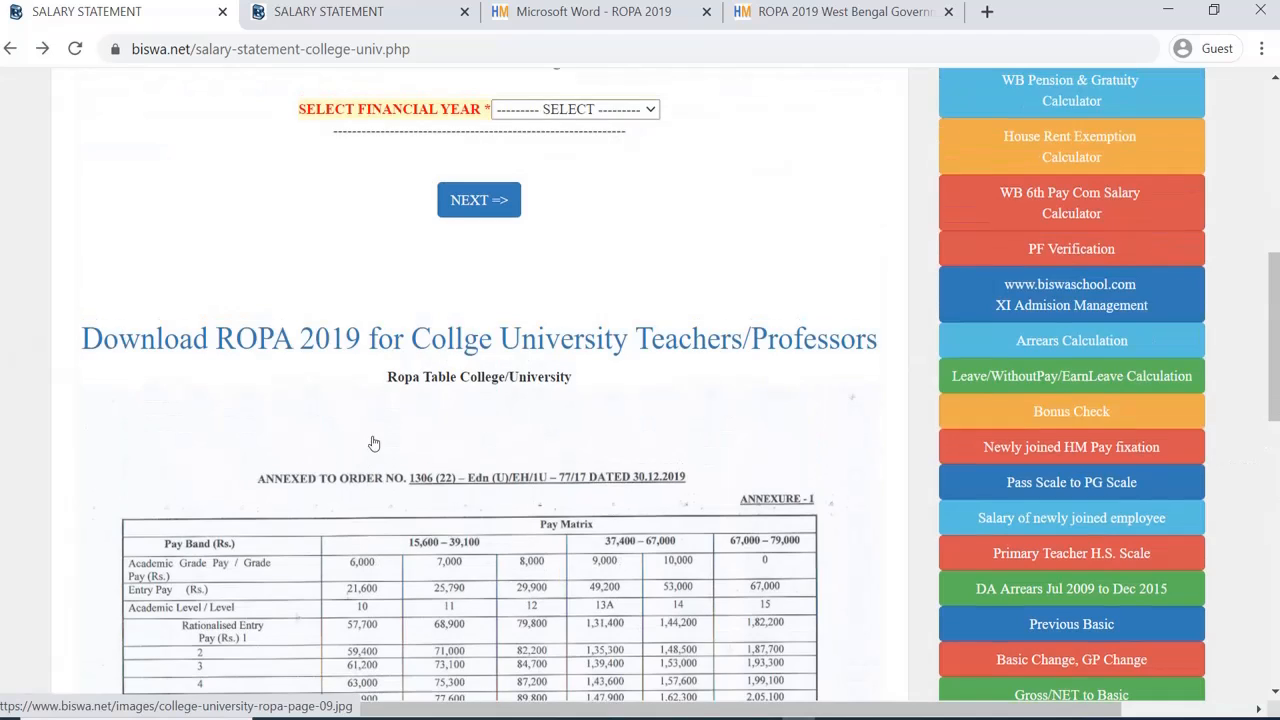
scroll(373, 443, down, 4)
scroll(371, 440, up, 6)
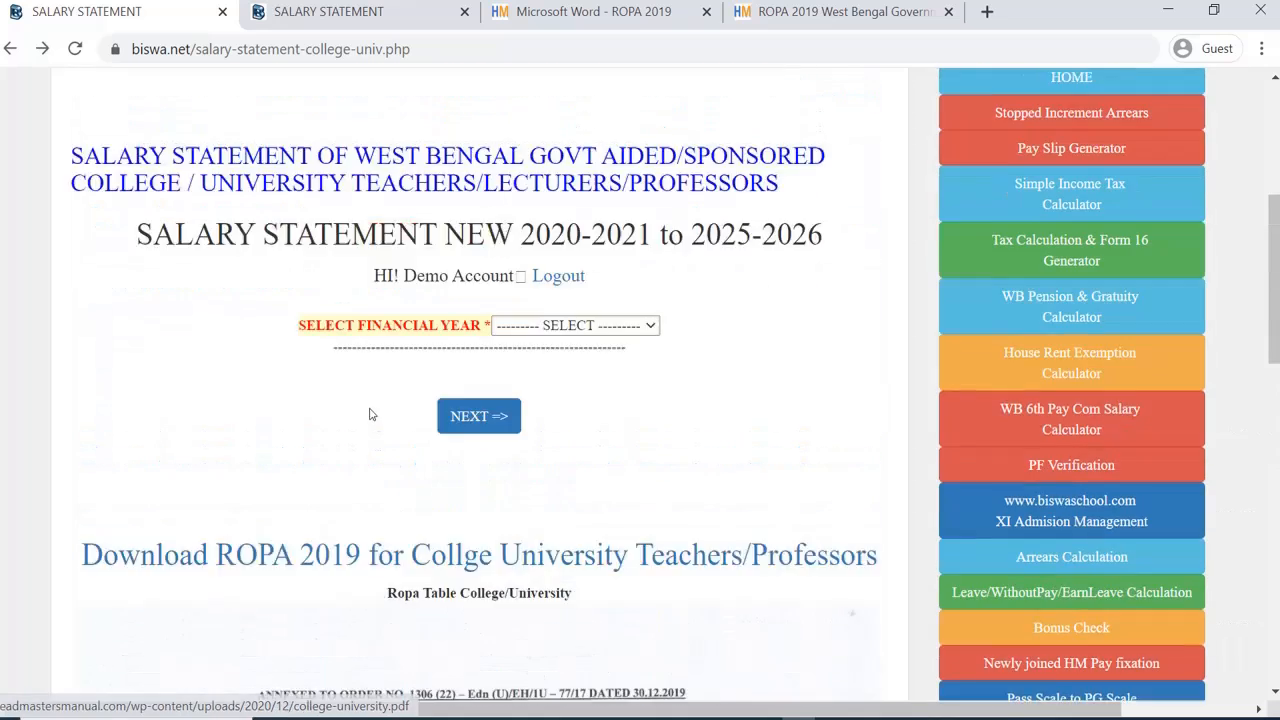
scroll(370, 414, down, 6)
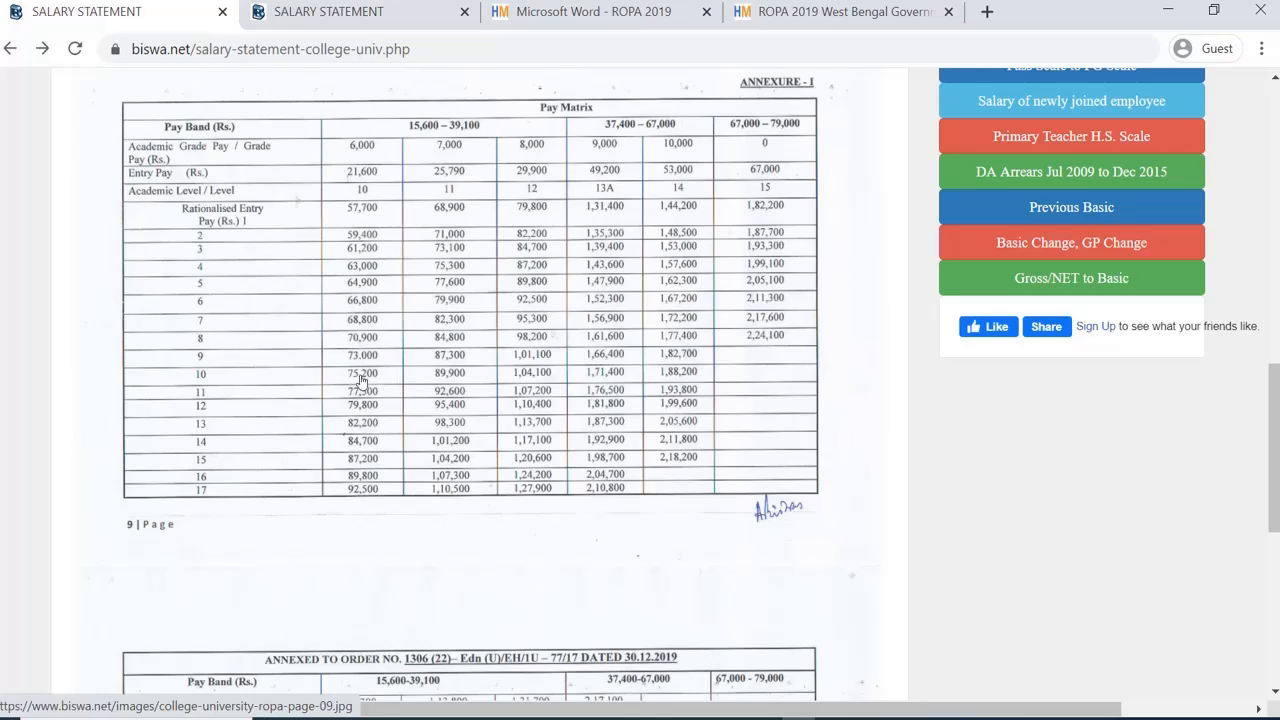
scroll(396, 392, up, 4)
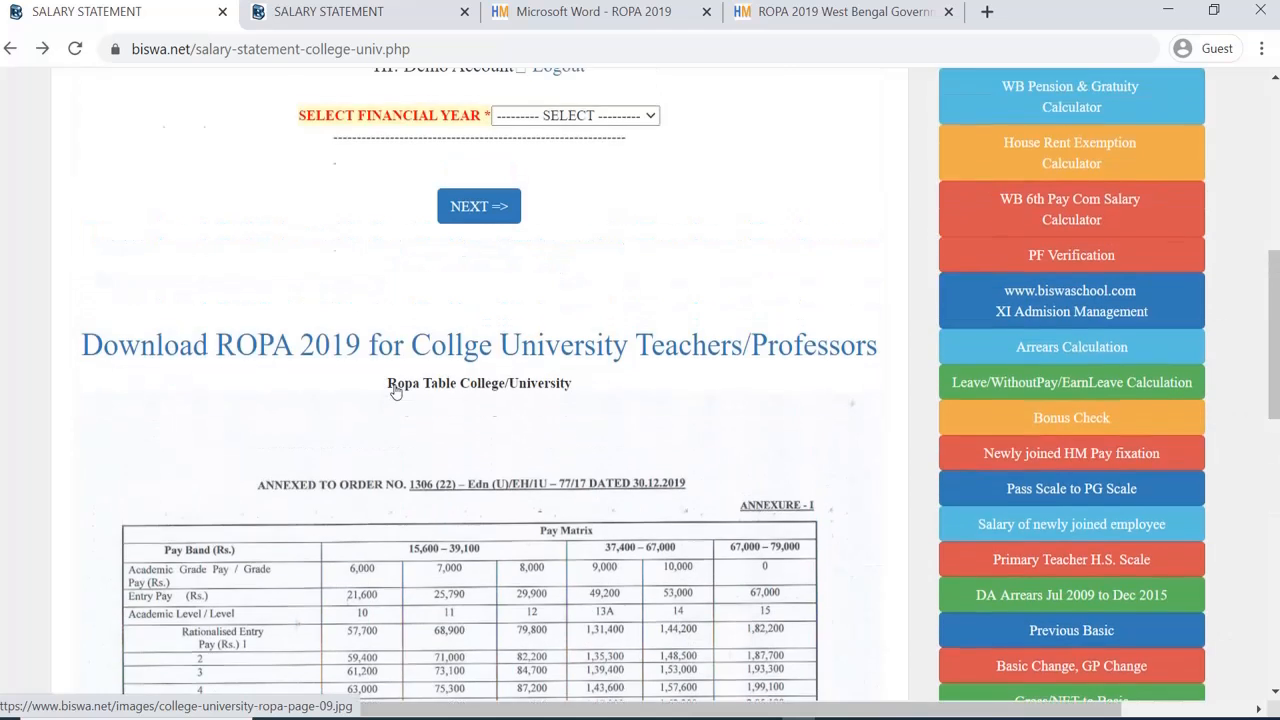
scroll(396, 392, up, 3)
click(552, 425)
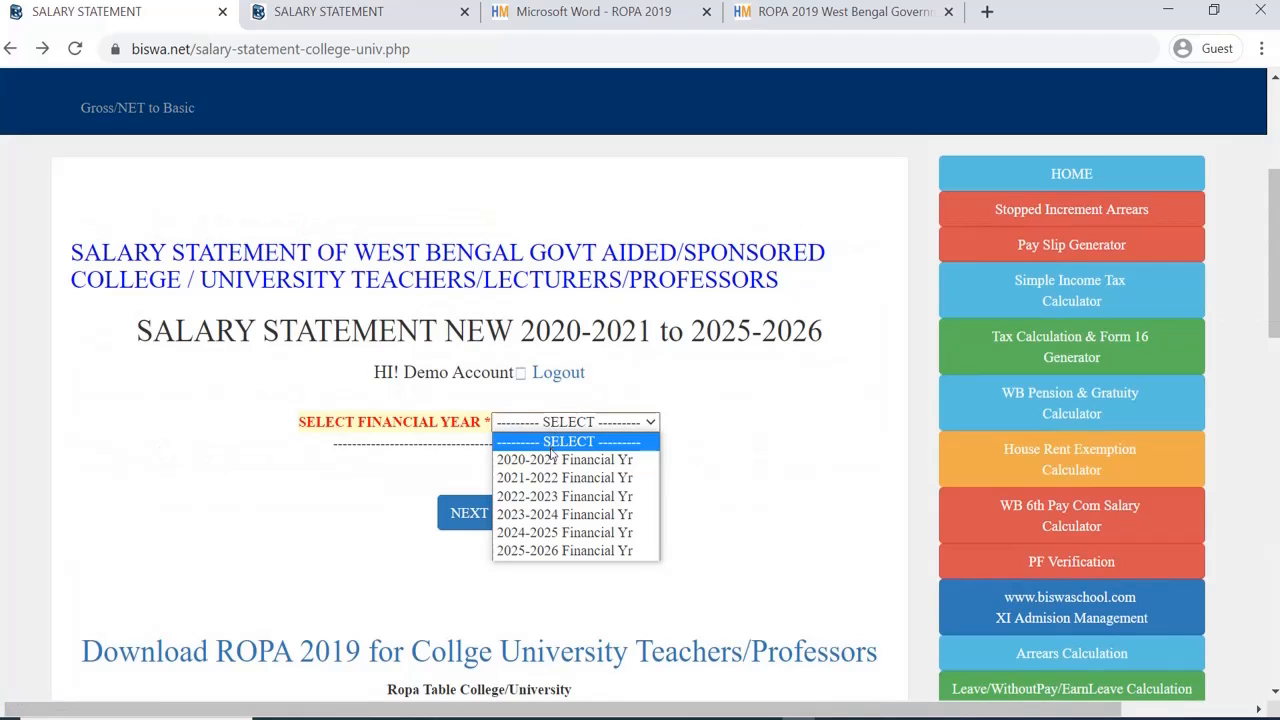
Step: For 2020-2021, enter March 2020 basic pay 75200 and set Level 10, GP 6000
click(552, 459)
click(491, 514)
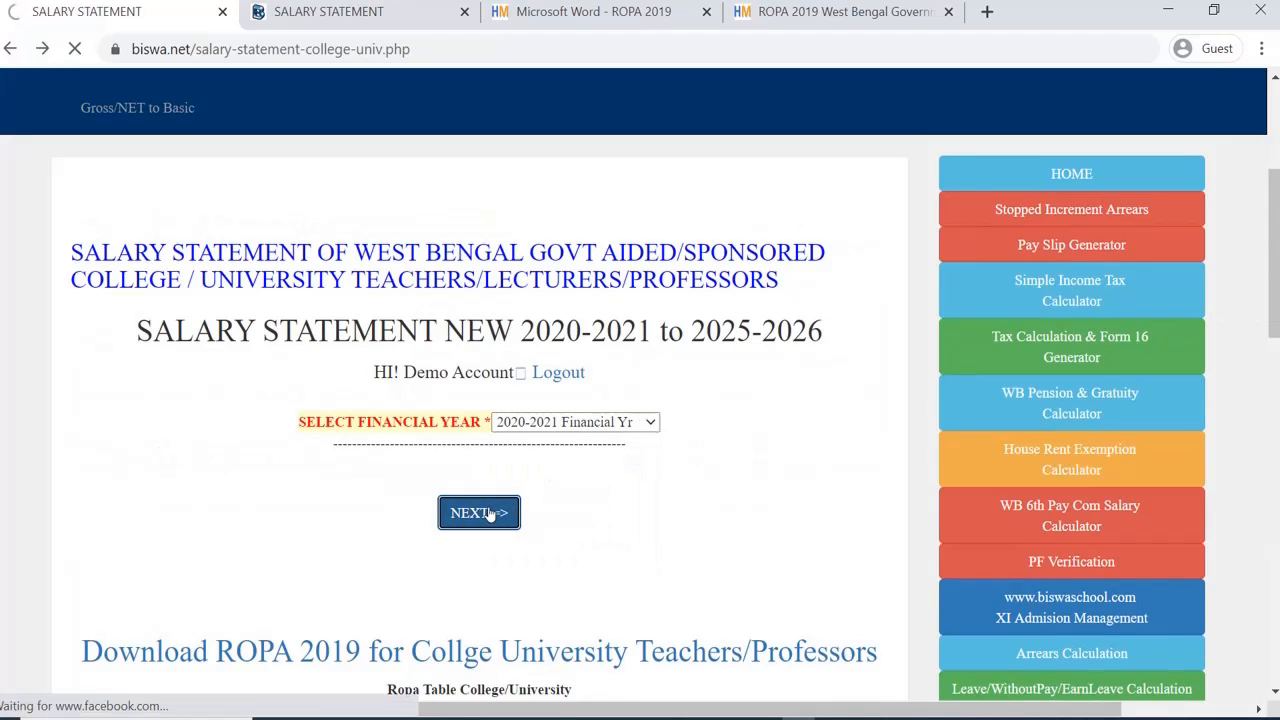
scroll(488, 510, down, 4)
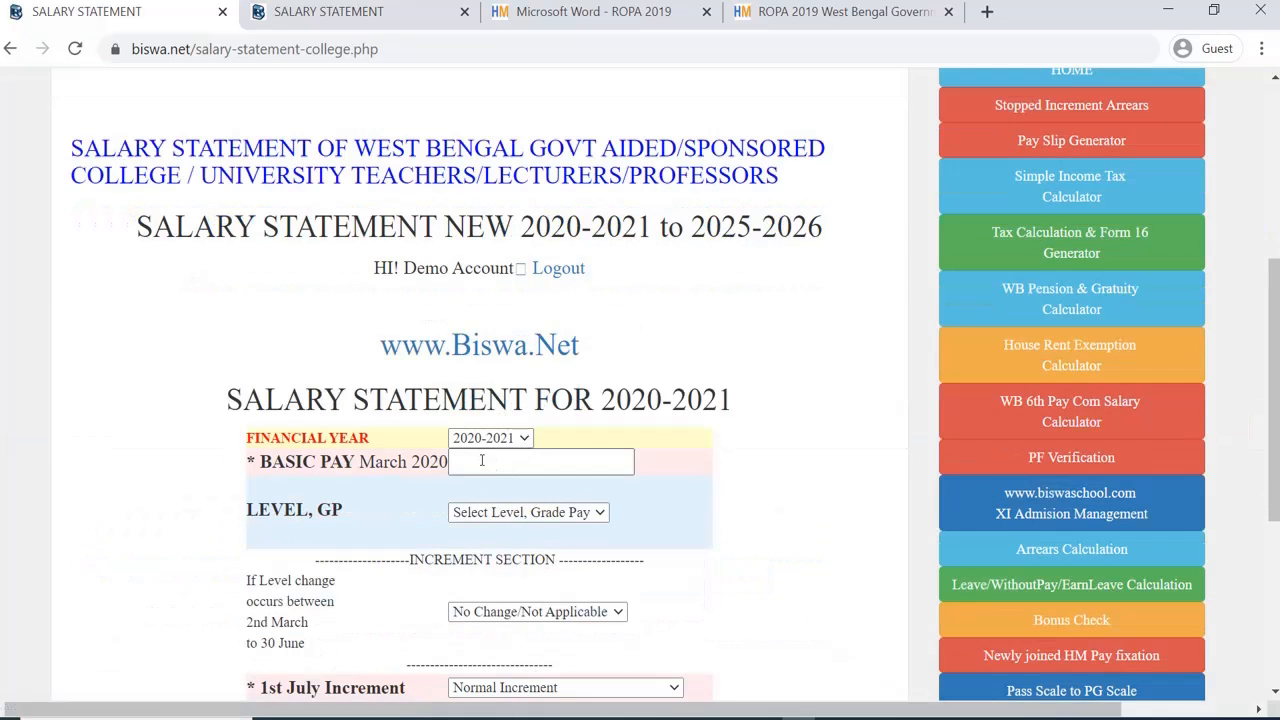
click(481, 460)
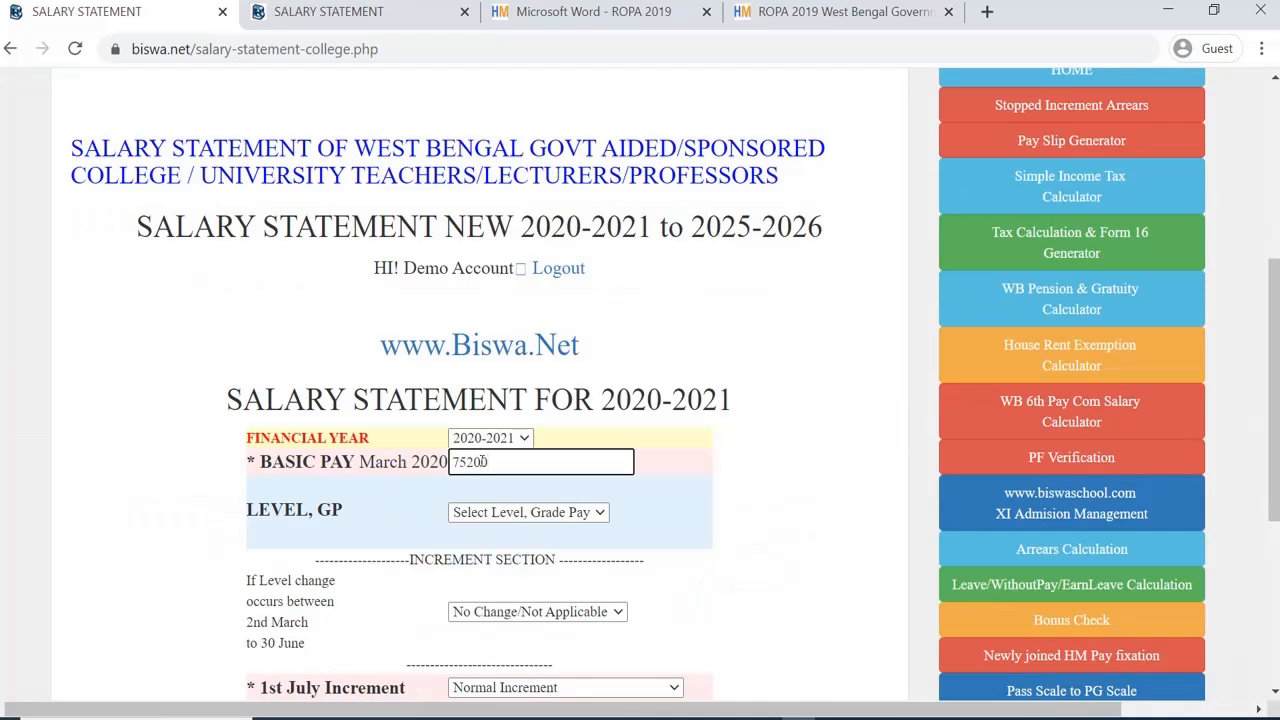
scroll(483, 461, down, 2)
click(525, 303)
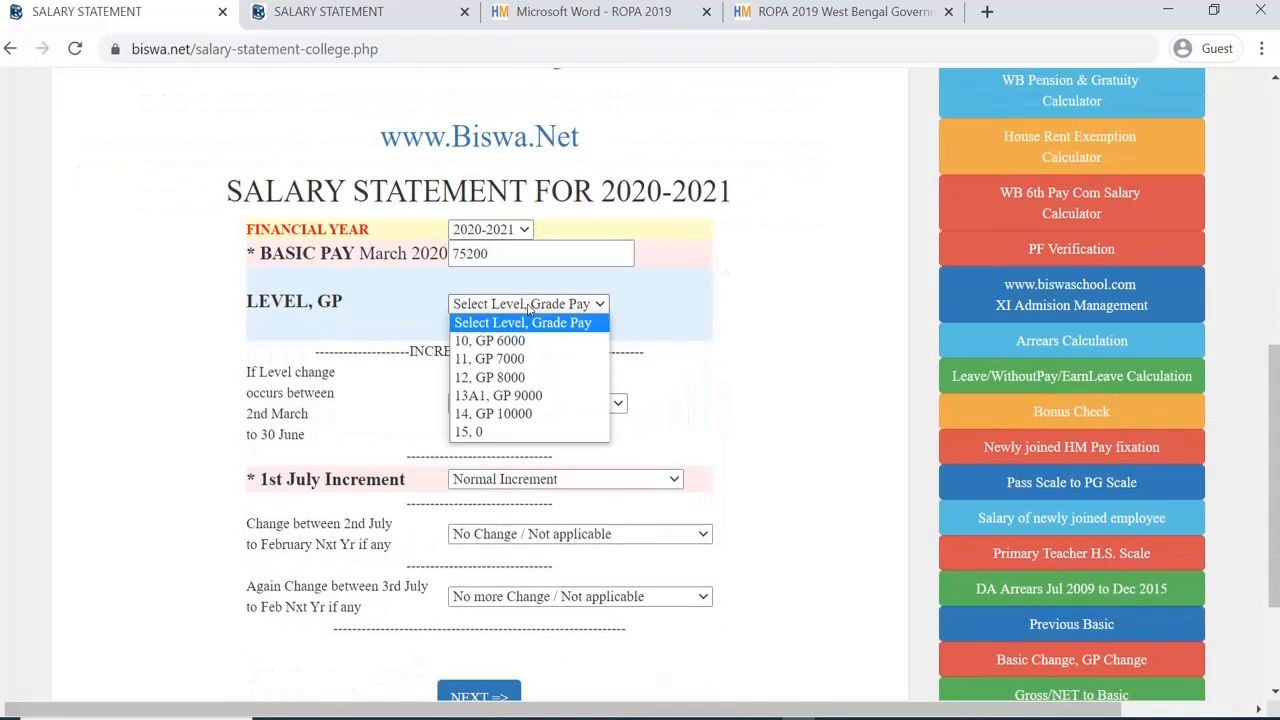
click(527, 342)
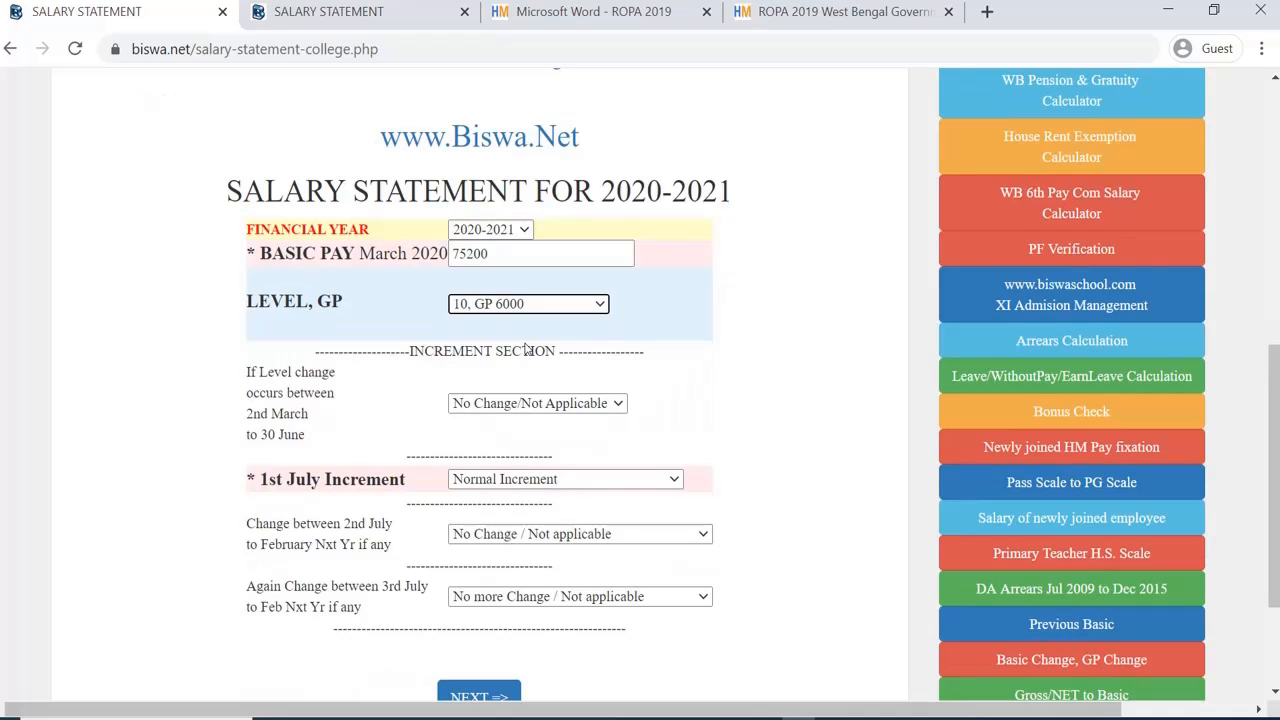
Step: Keep the Normal July increment with no mid-year changes, and submit the pay details
scroll(527, 348, down, 1)
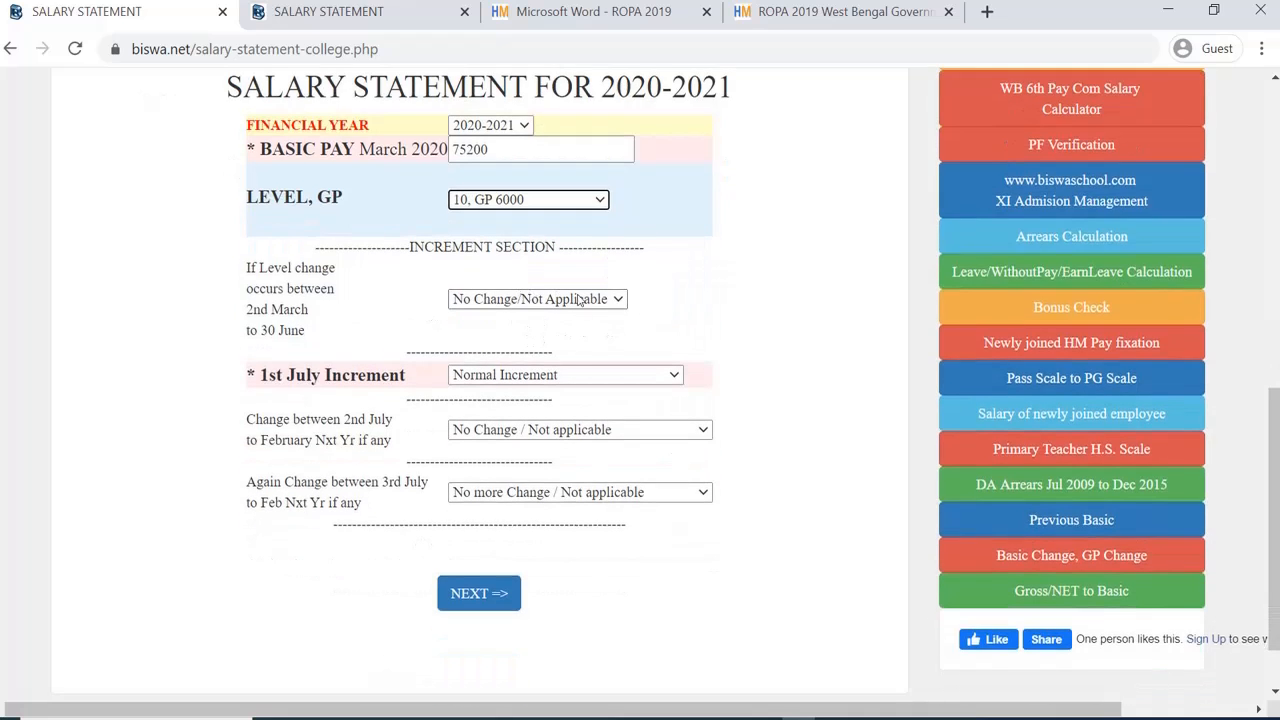
click(516, 377)
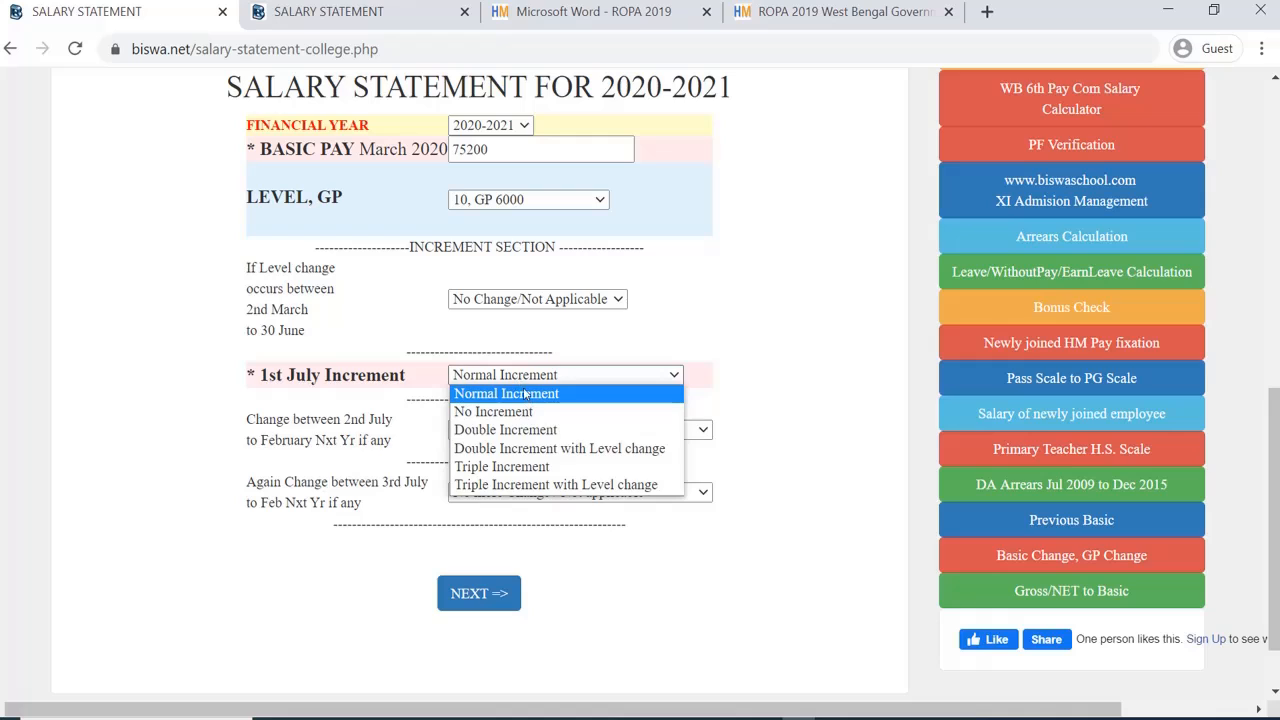
click(143, 373)
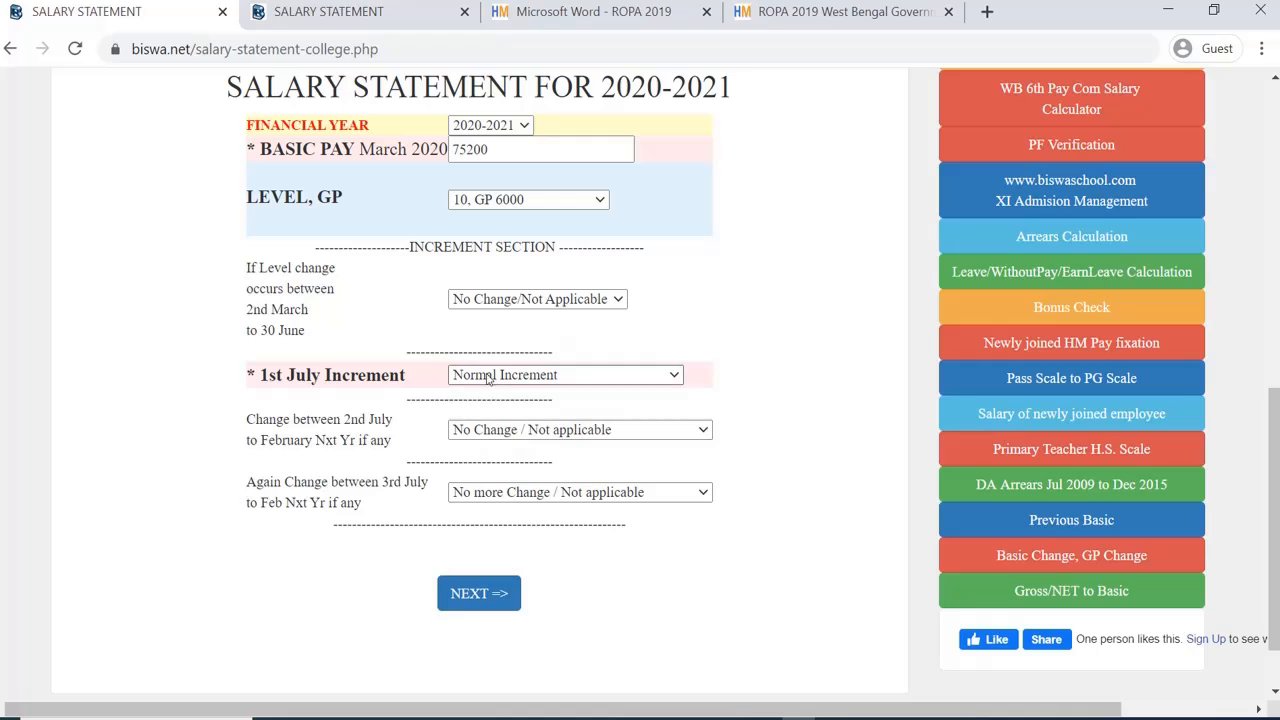
click(533, 432)
click(533, 432)
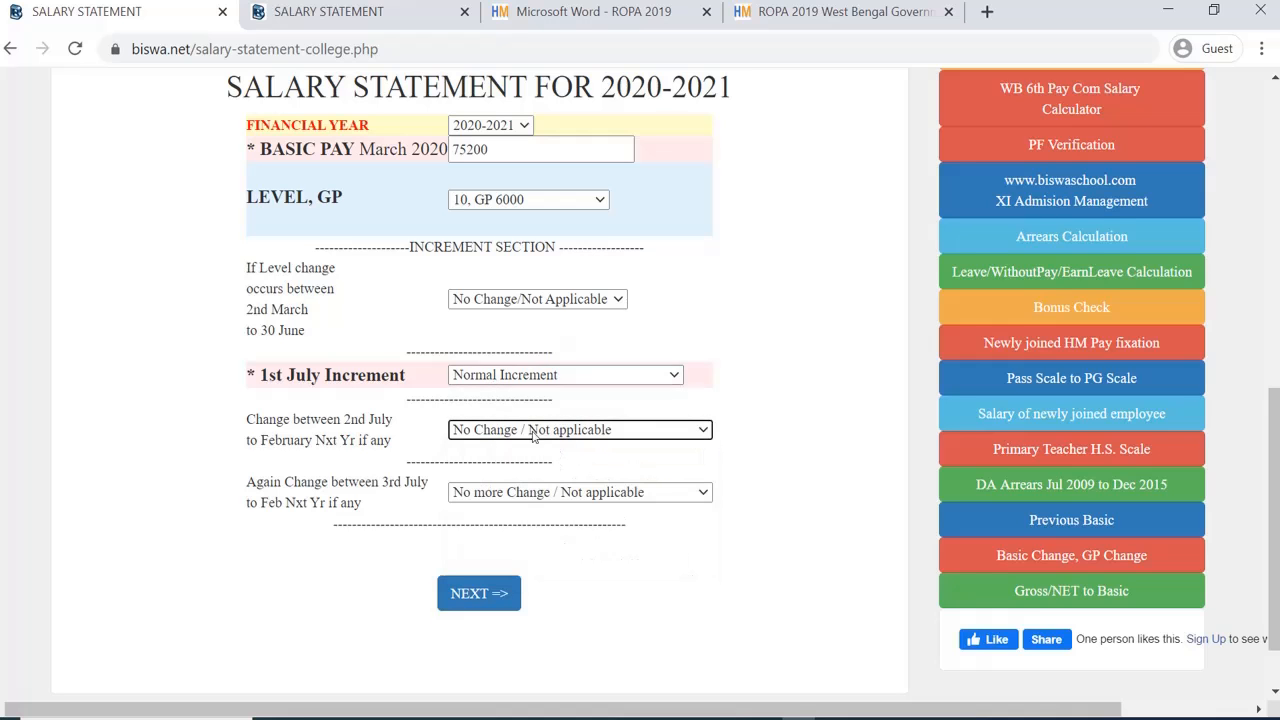
click(526, 498)
click(200, 428)
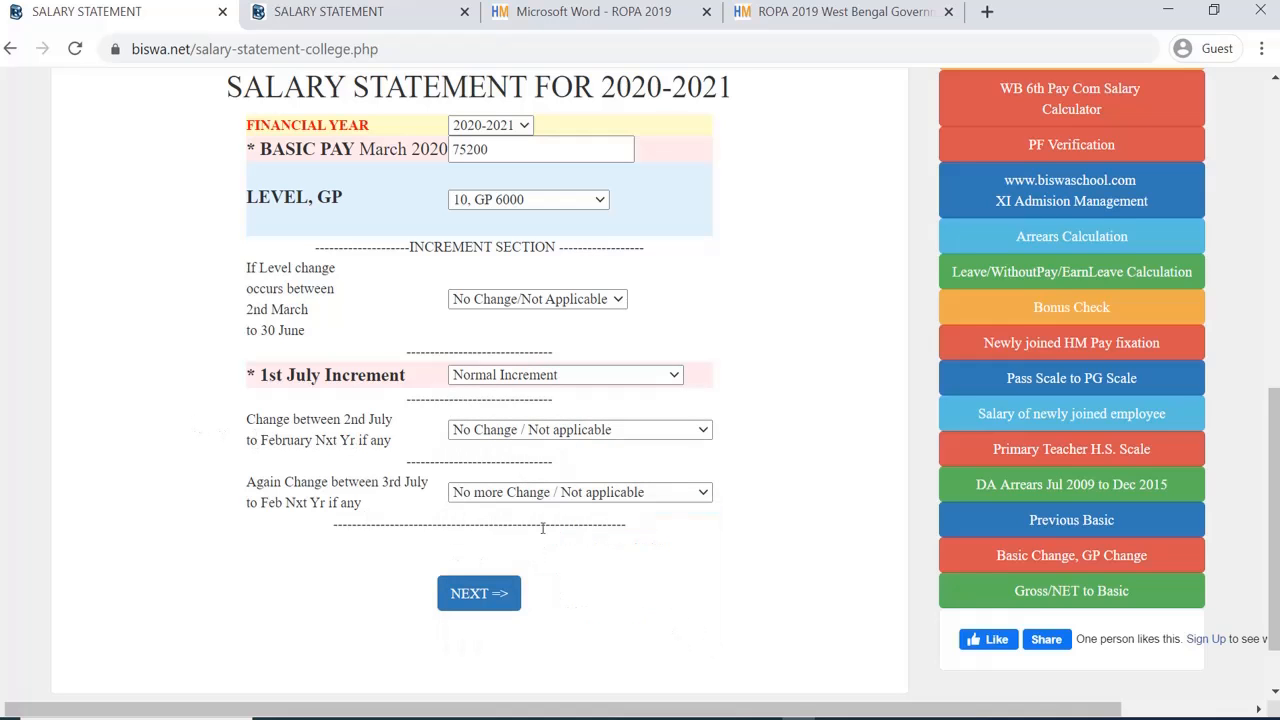
scroll(542, 527, up, 2)
scroll(526, 461, down, 3)
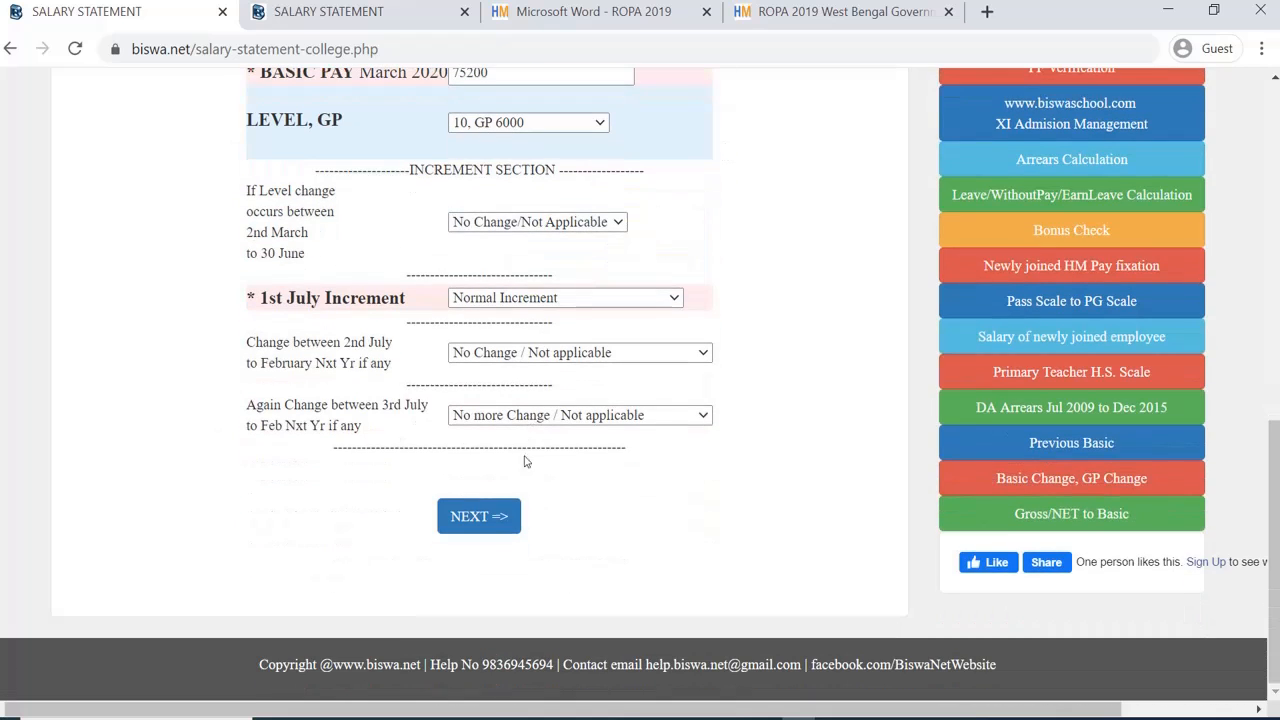
click(488, 516)
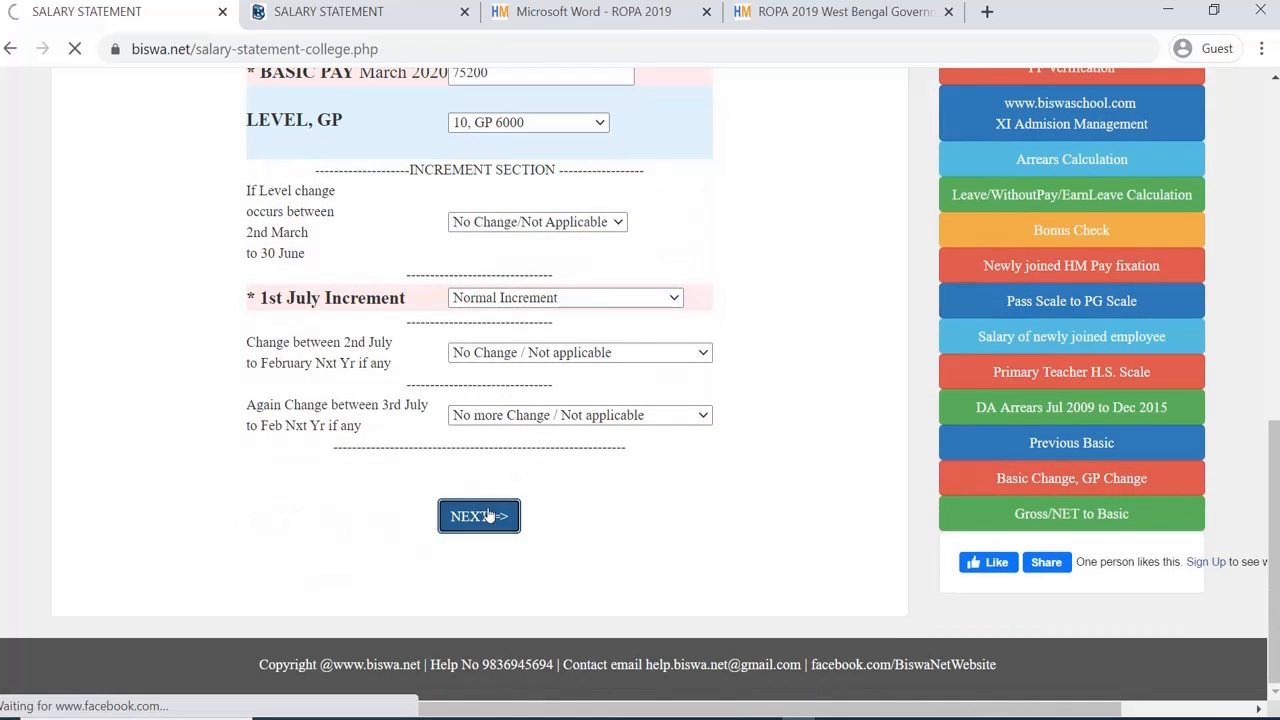
Step: Keep Normal HRA and set a self-defined GPF of 8000
scroll(694, 449, down, 3)
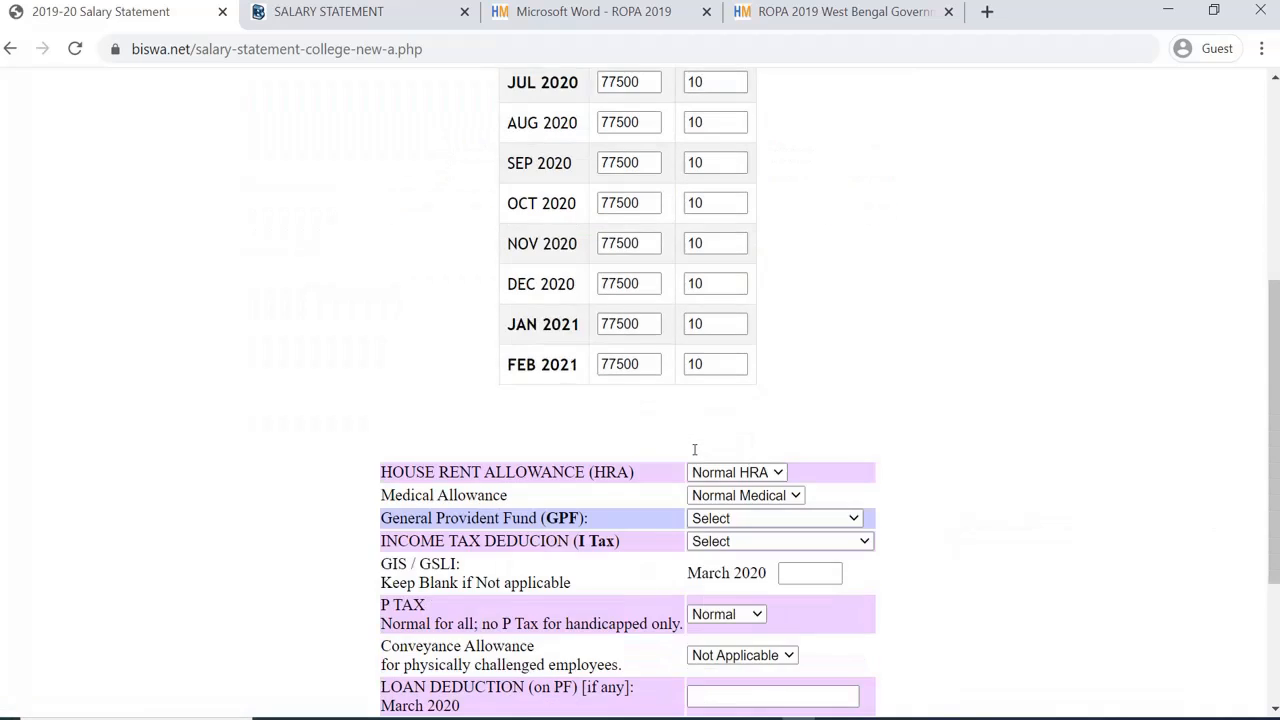
scroll(670, 255, up, 1)
scroll(670, 255, up, 2)
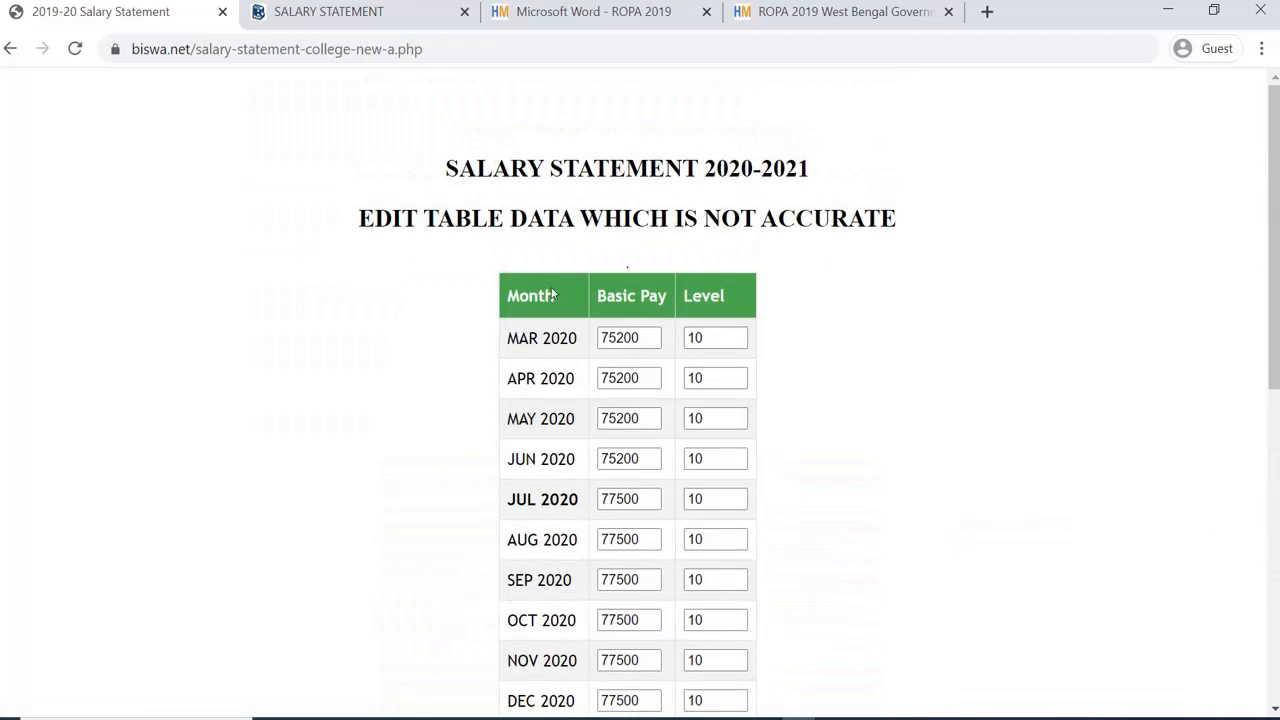
scroll(690, 370, down, 6)
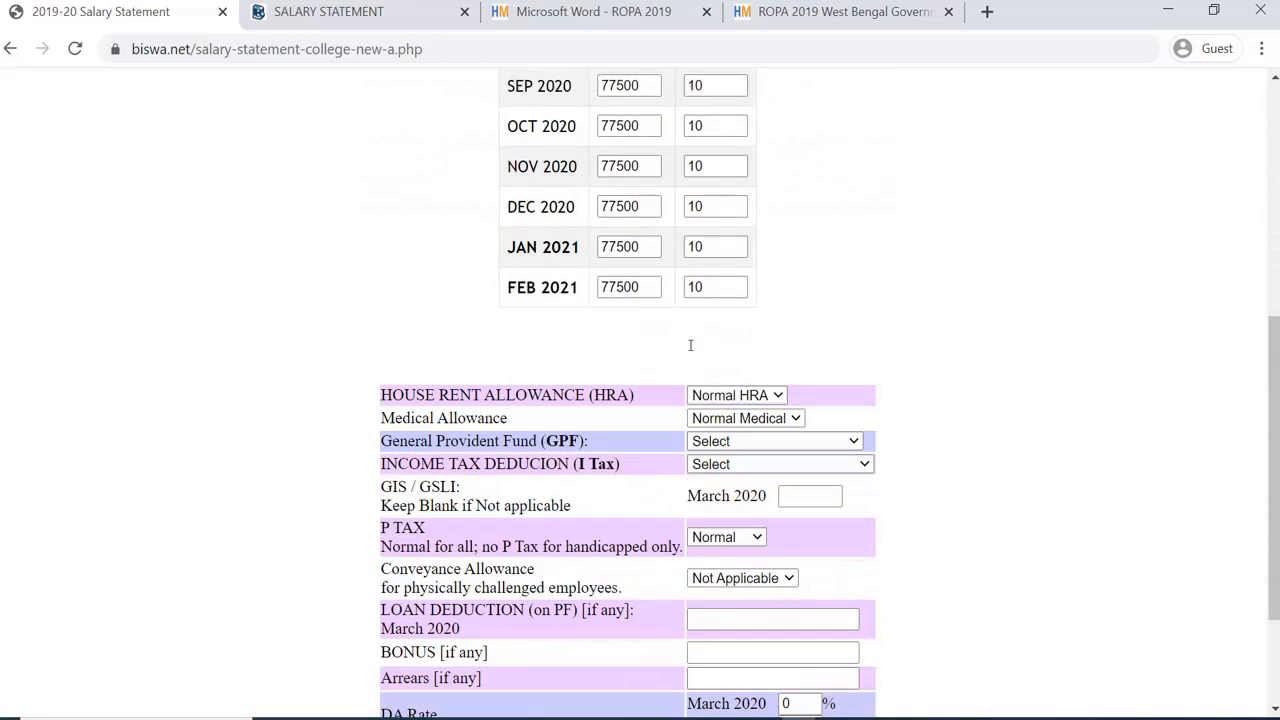
scroll(738, 385, down, 1)
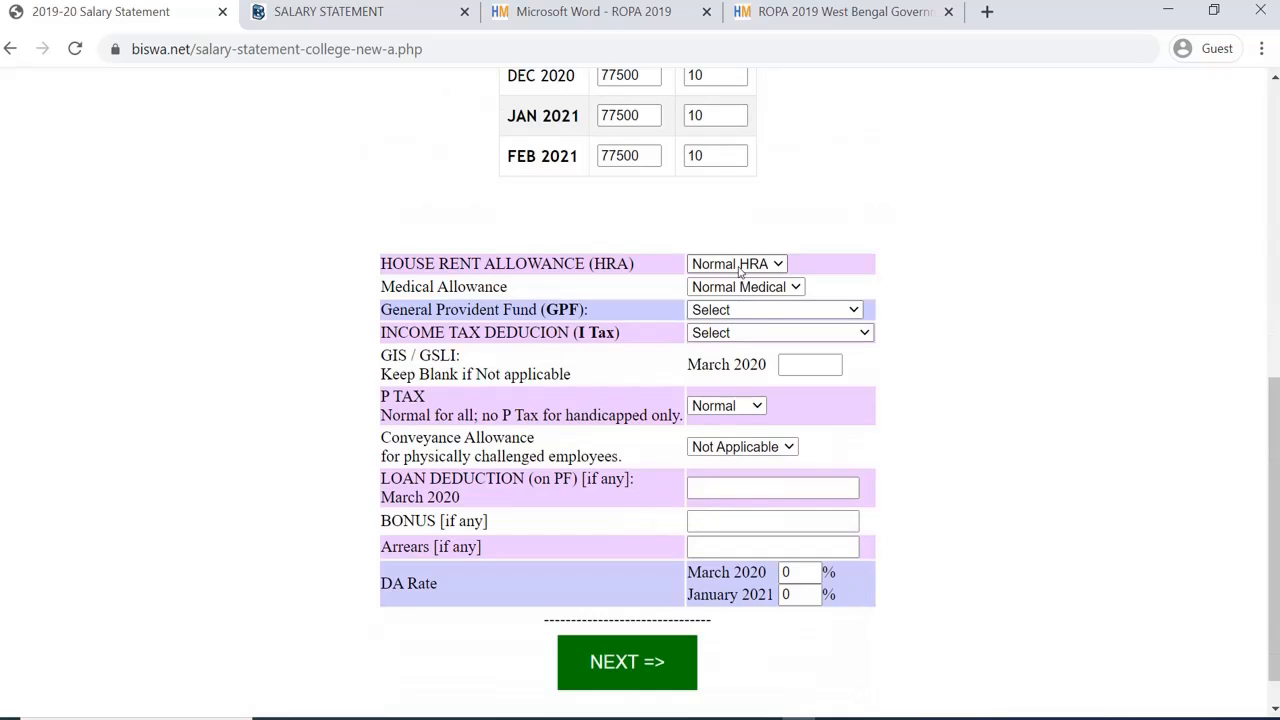
click(740, 266)
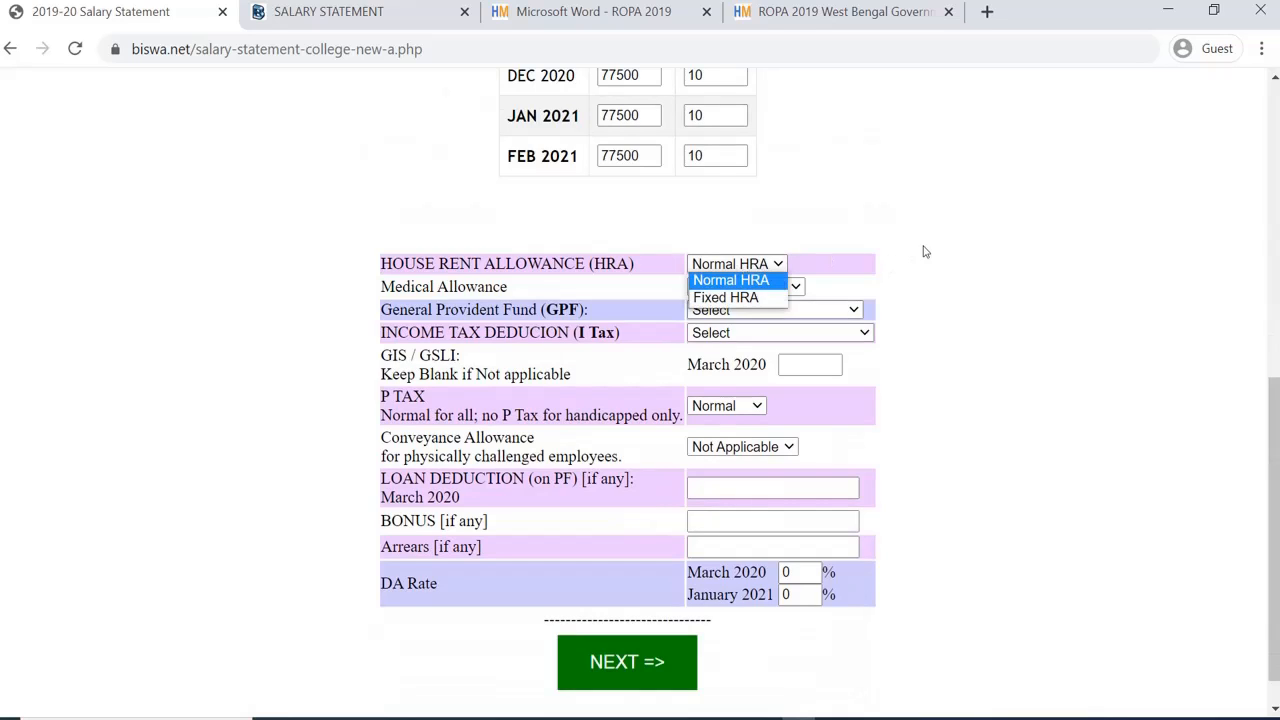
click(930, 252)
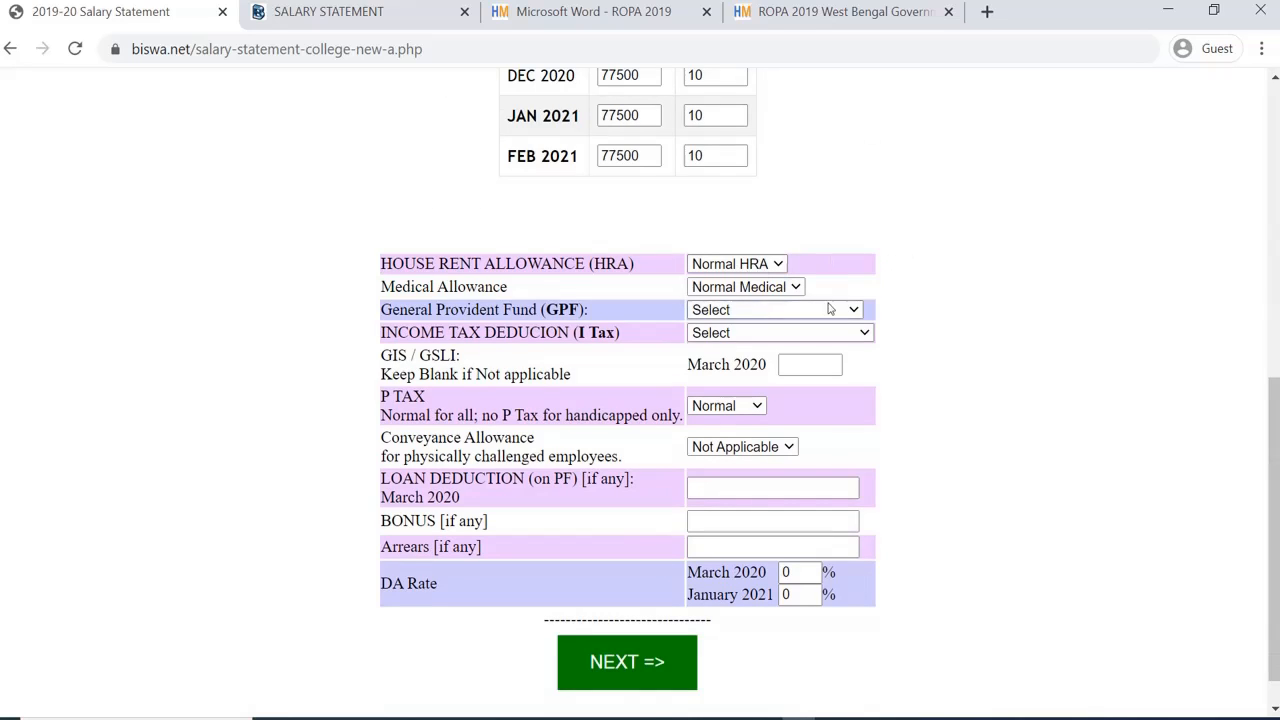
click(766, 318)
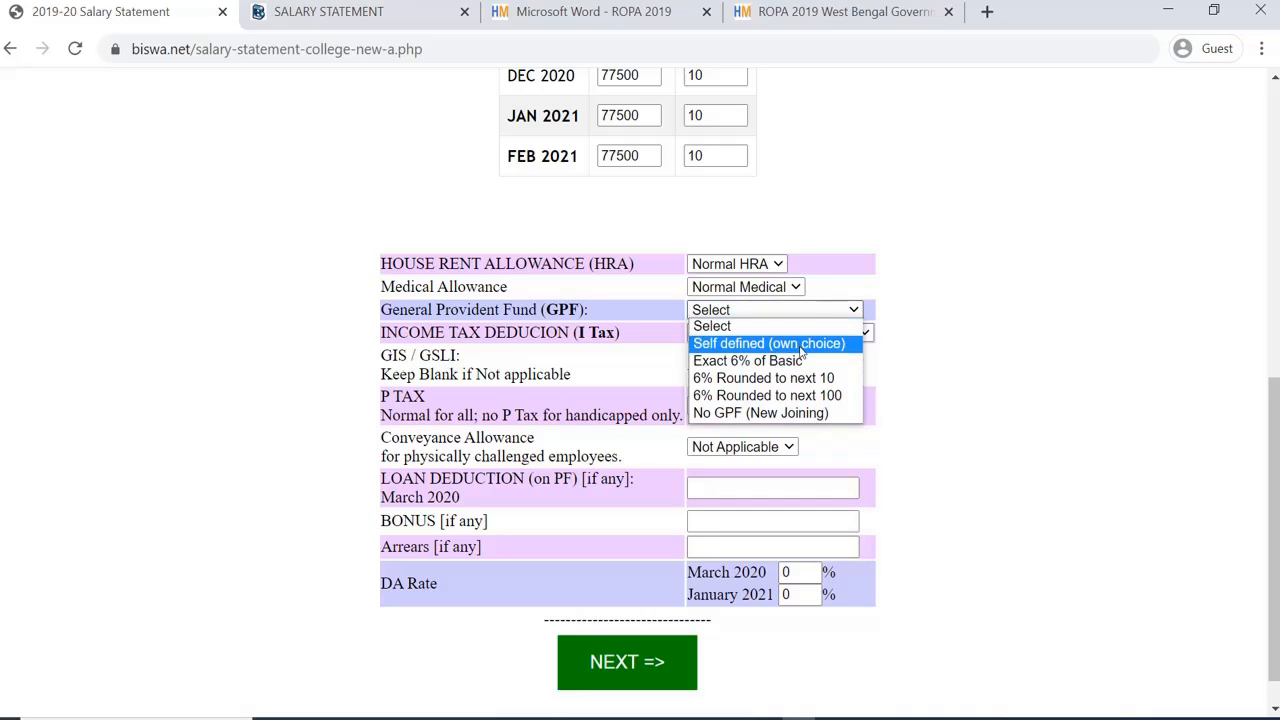
click(795, 344)
click(789, 335)
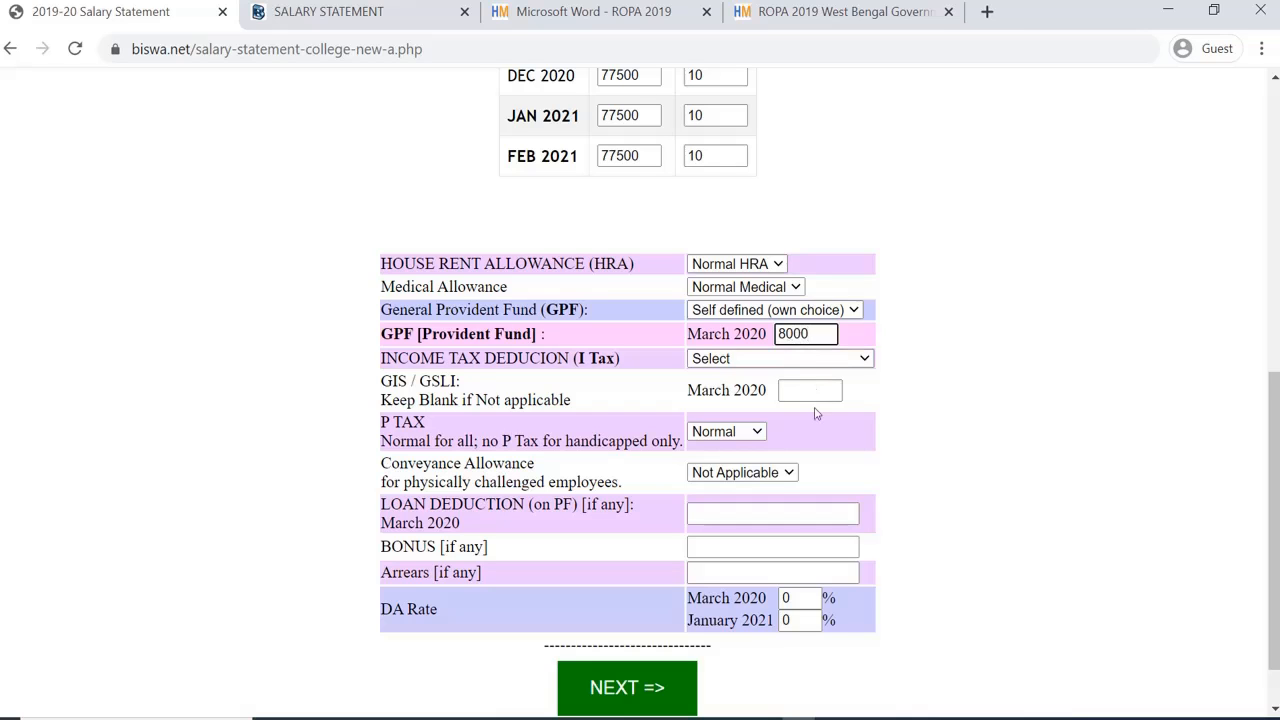
Step: Deduct income tax almost every month, entering 4000 for December 2020
scroll(814, 414, up, 2)
scroll(865, 440, down, 2)
click(782, 367)
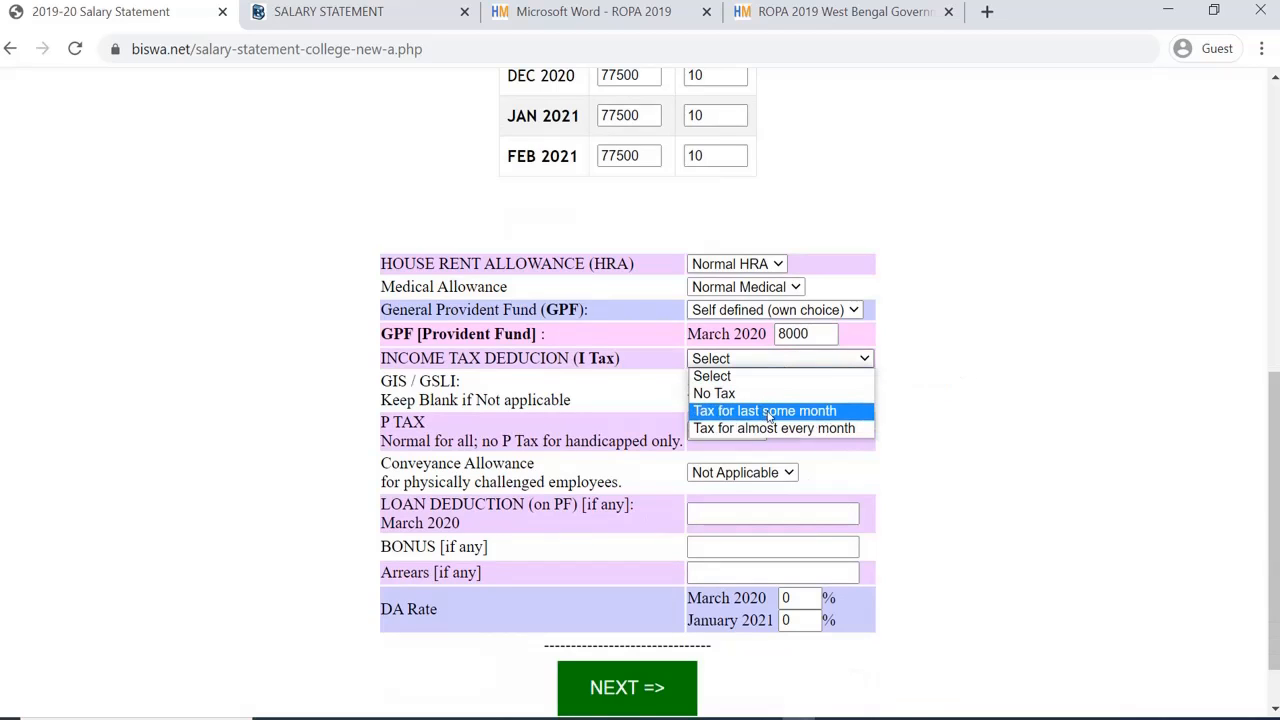
click(800, 428)
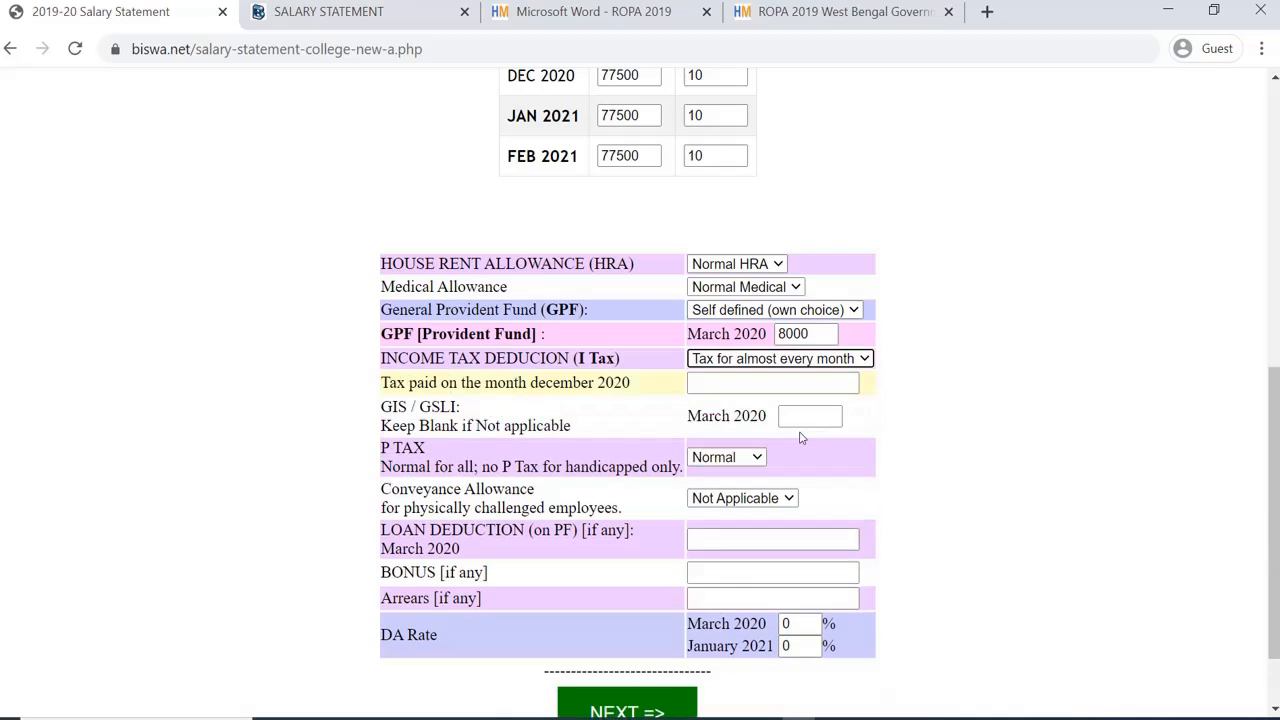
click(731, 385)
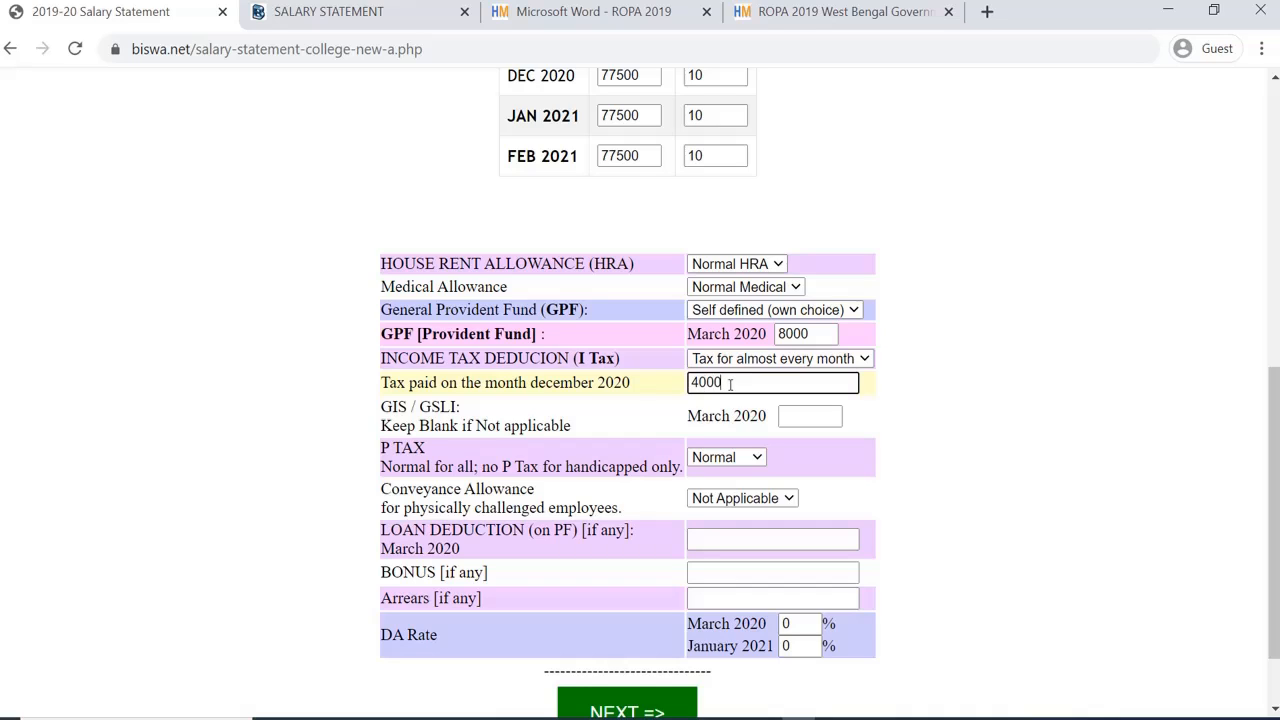
scroll(730, 383, down, 2)
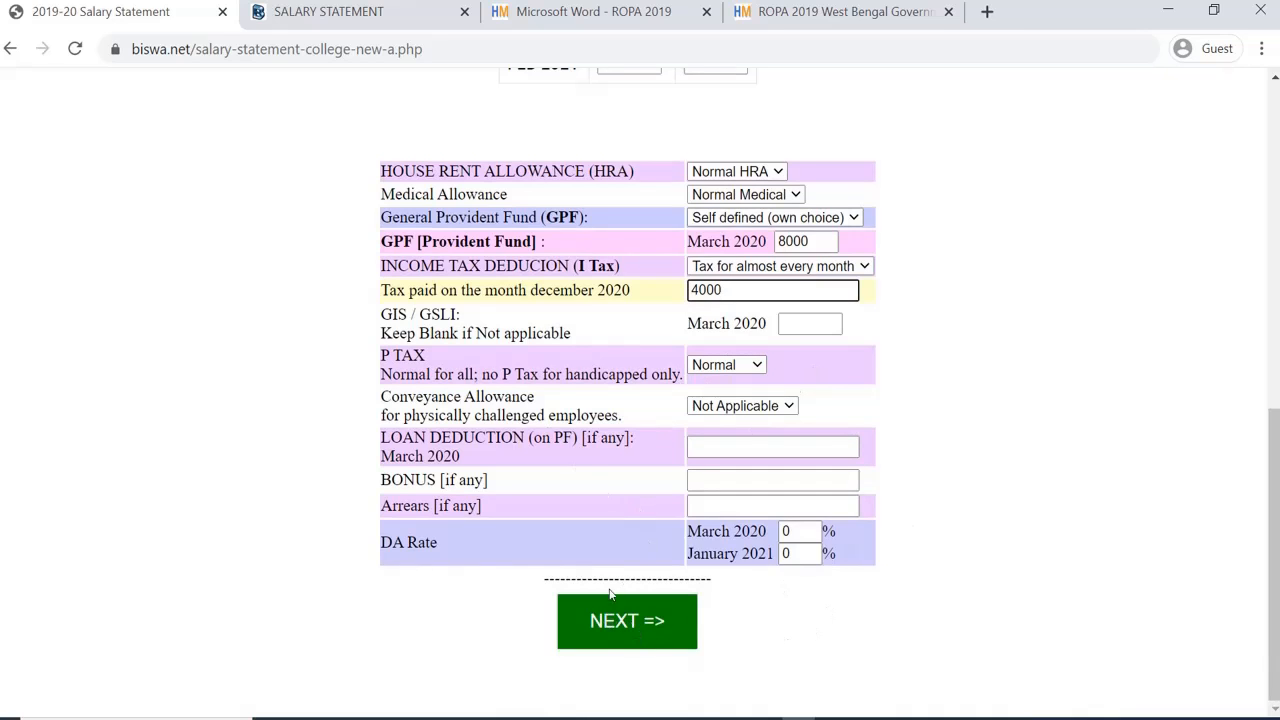
Step: Submit the allowances and deductions, then check the zero JAN and FEB 2021 income tax entries
click(641, 622)
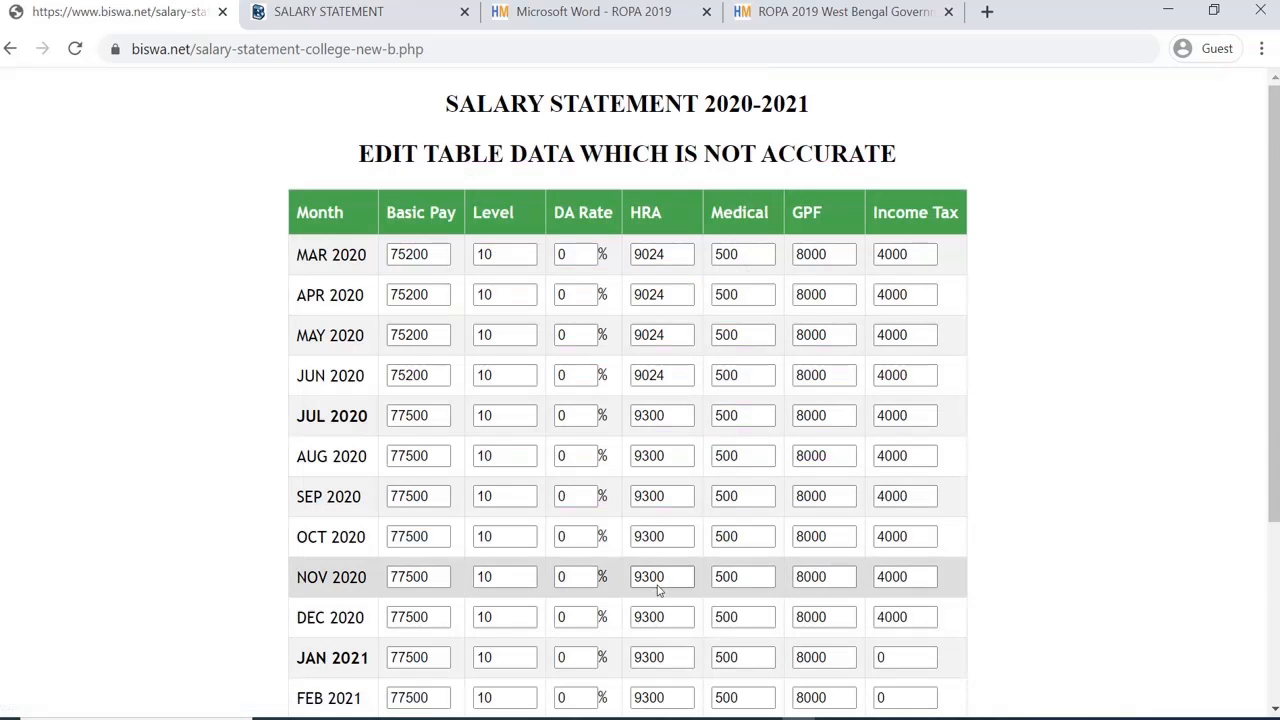
scroll(780, 430, down, 1)
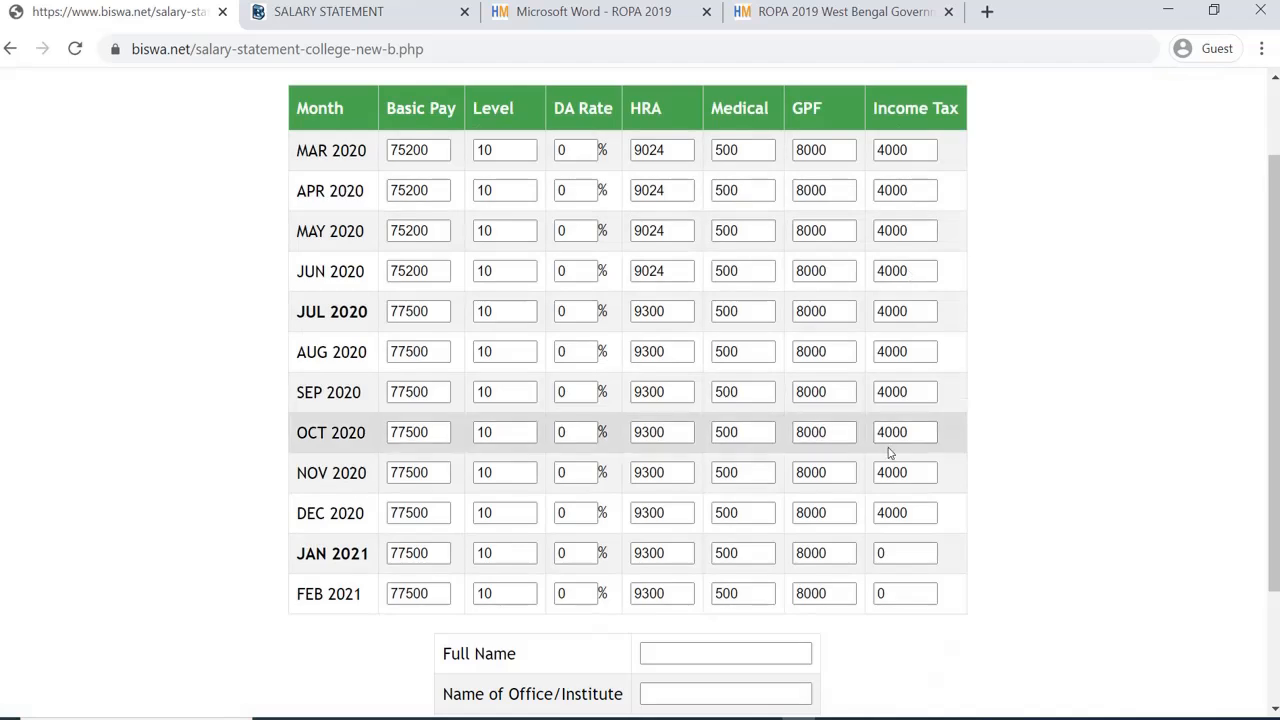
scroll(891, 451, down, 2)
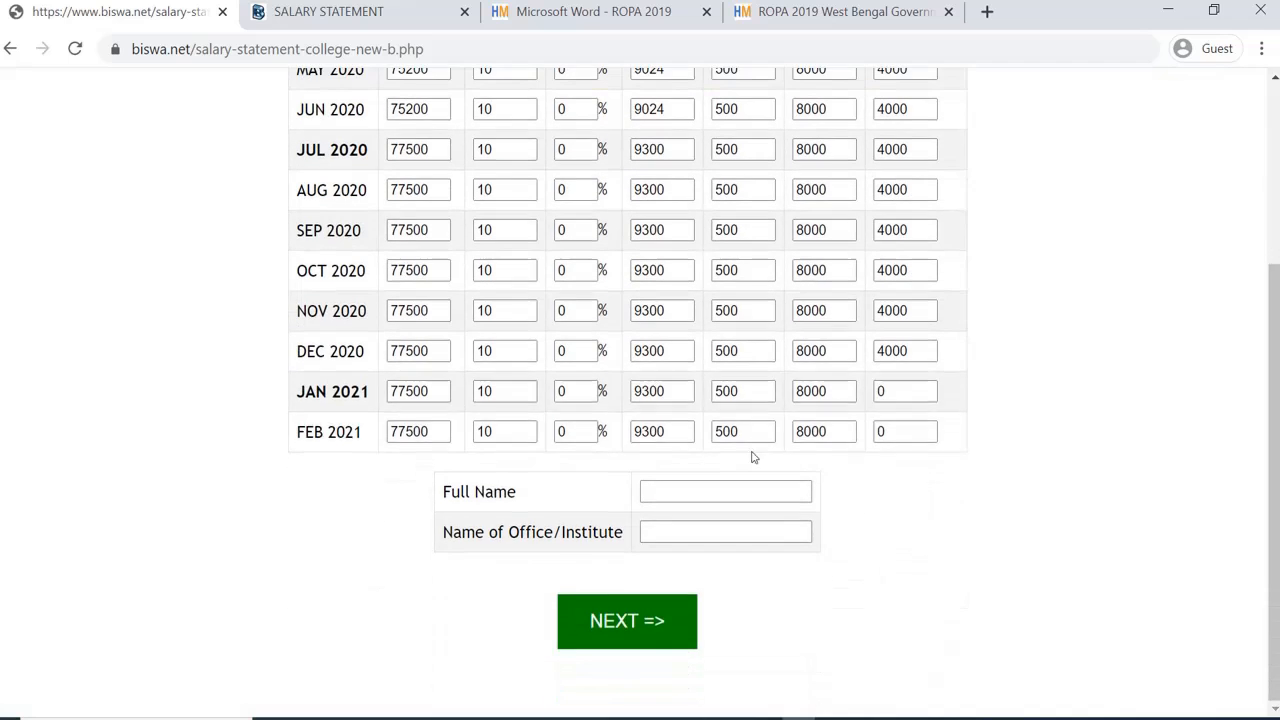
click(889, 393)
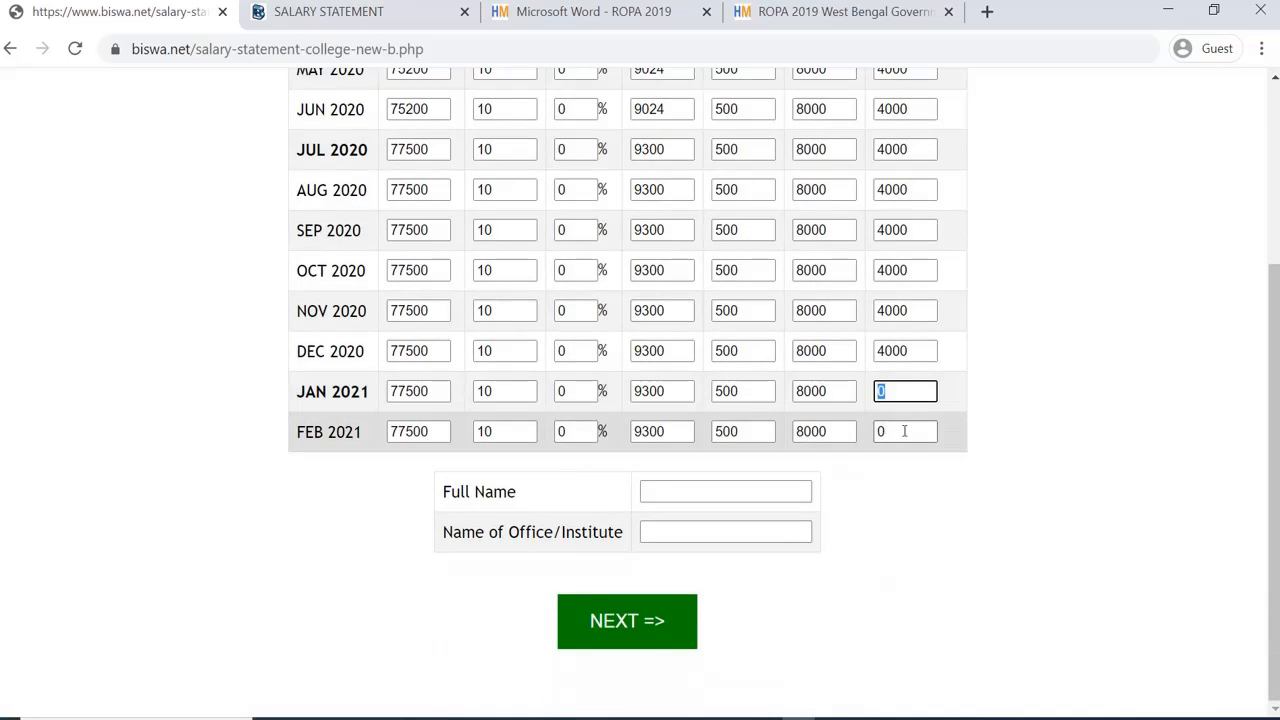
click(893, 432)
double_click(894, 391)
Step: Enter the employee's full name and the office name 'College'
click(680, 493)
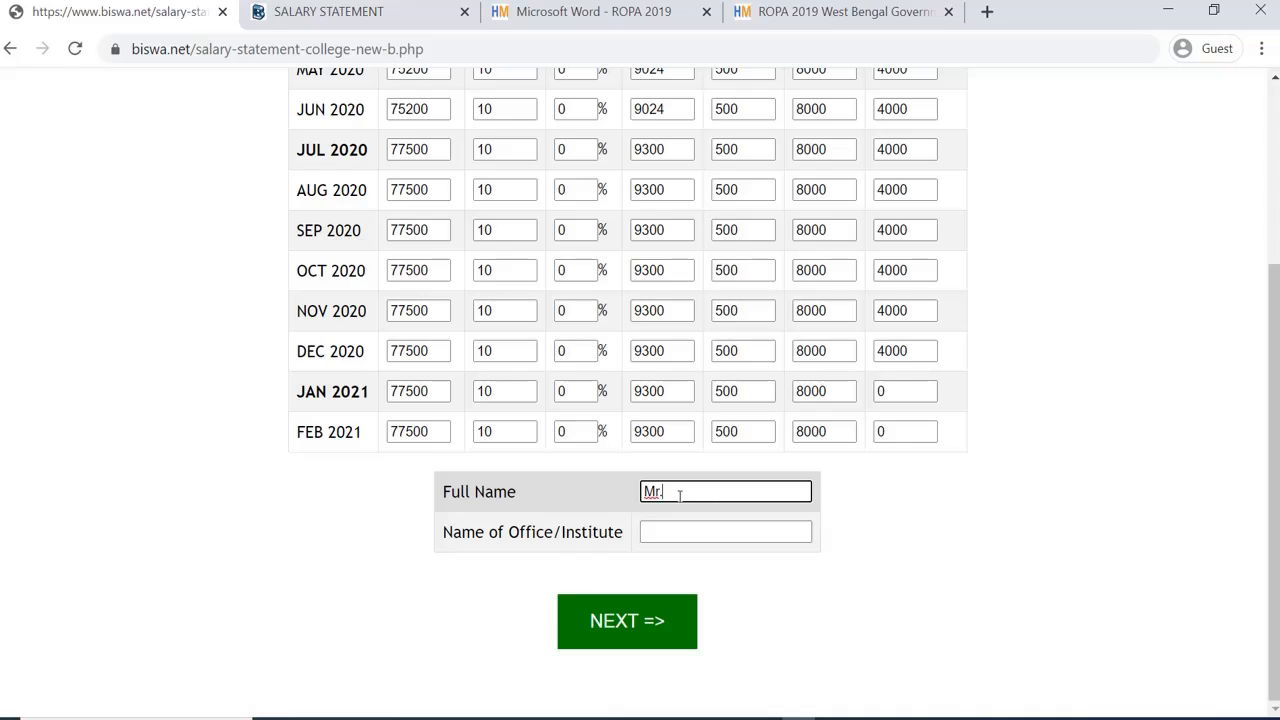
text(Mr. Proff)
click(682, 533)
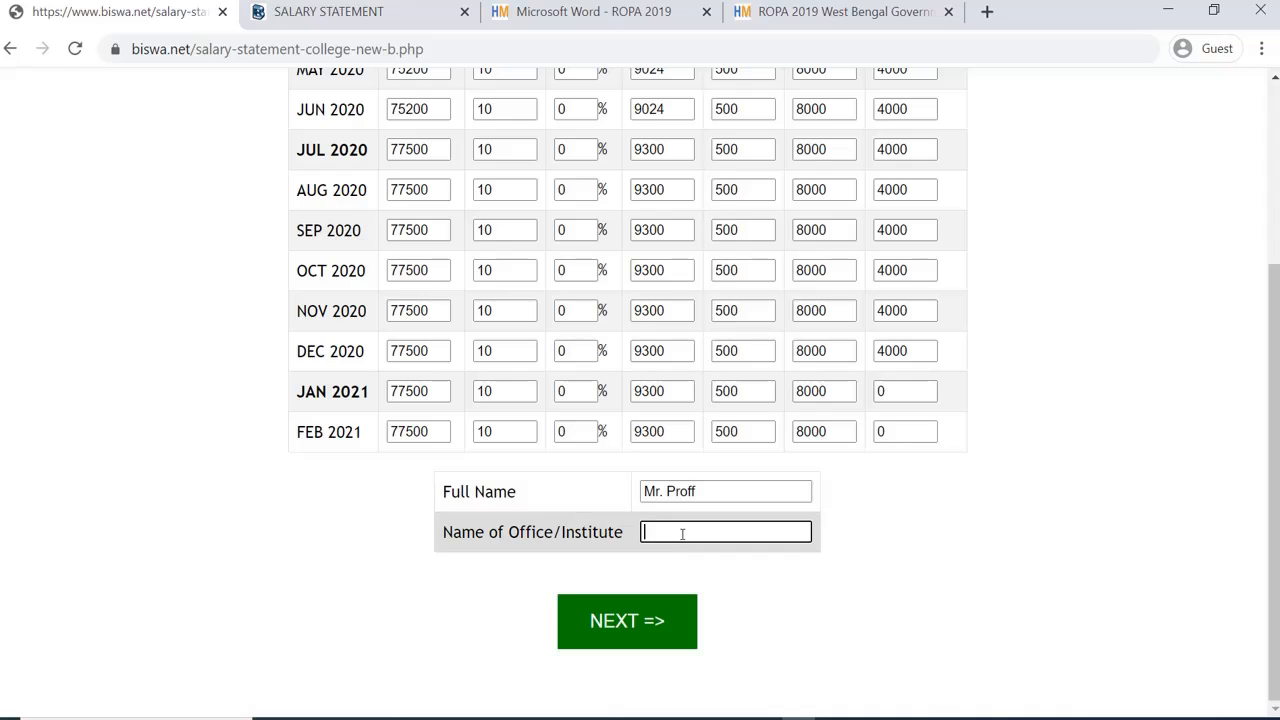
text(College)
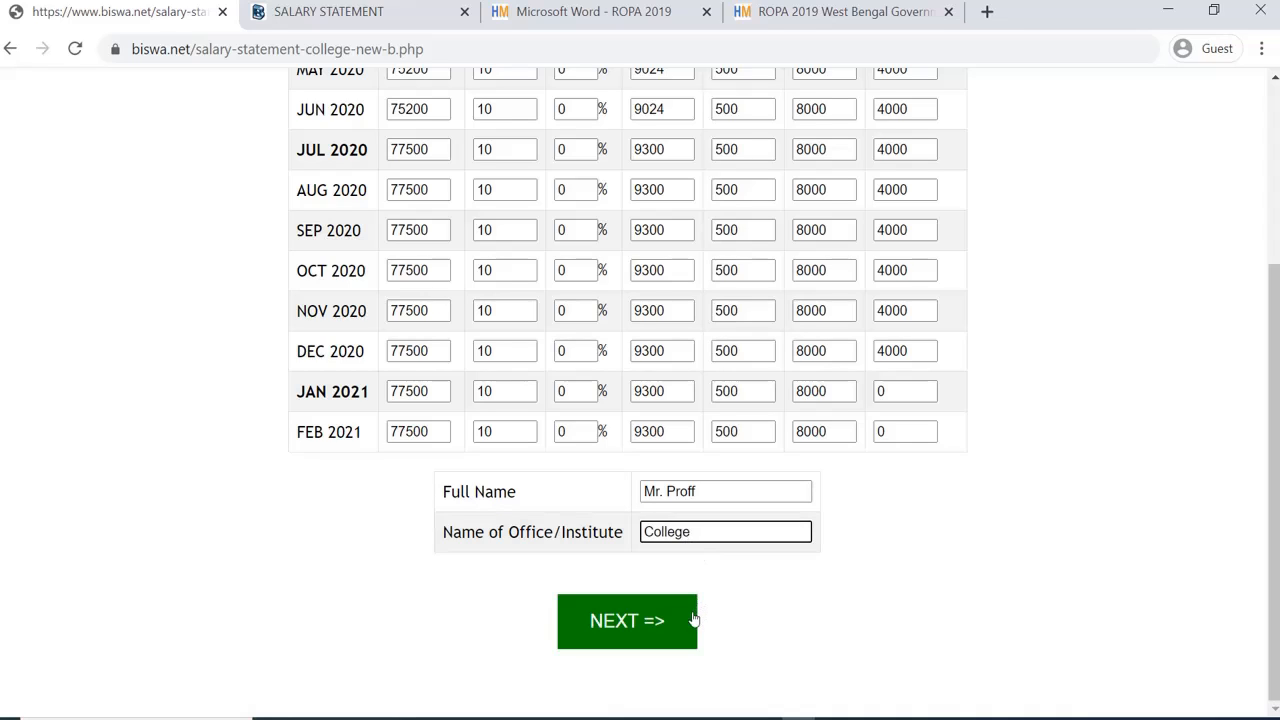
Step: Generate the 2020-2021 statement and review it: gross income 1037296, net income 898896
click(648, 625)
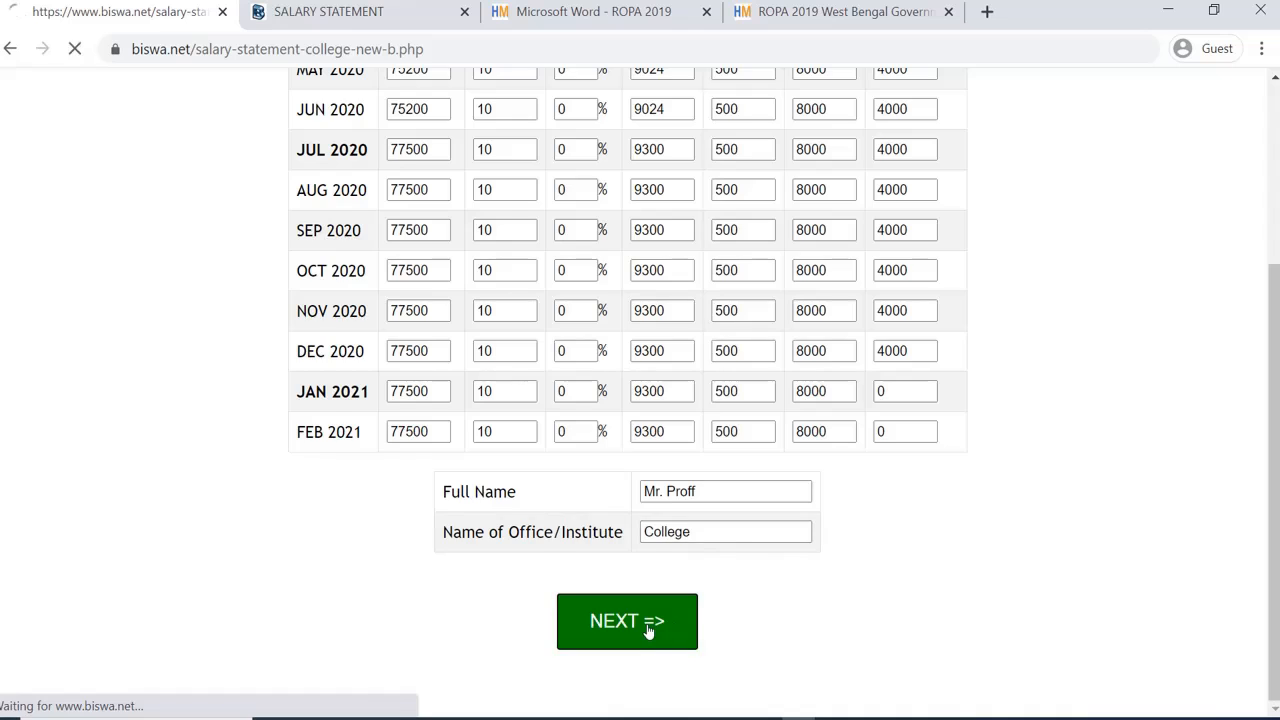
scroll(838, 449, down, 2)
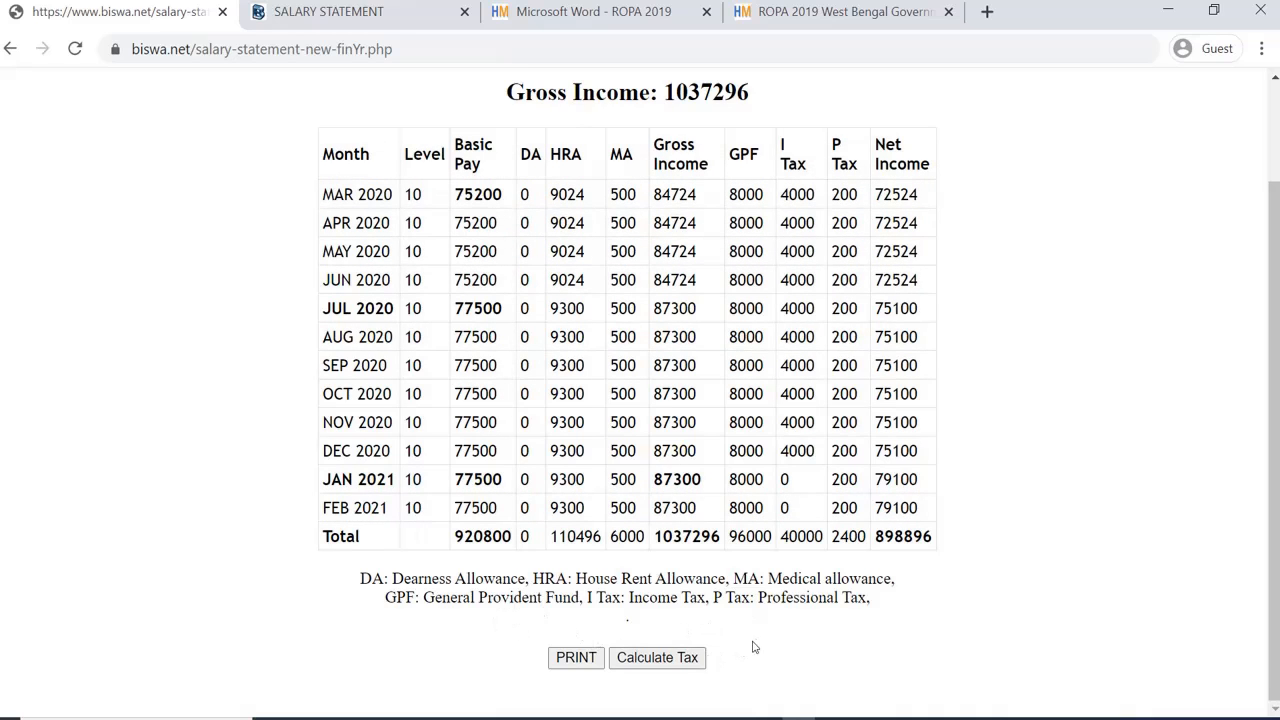
scroll(771, 528, up, 1)
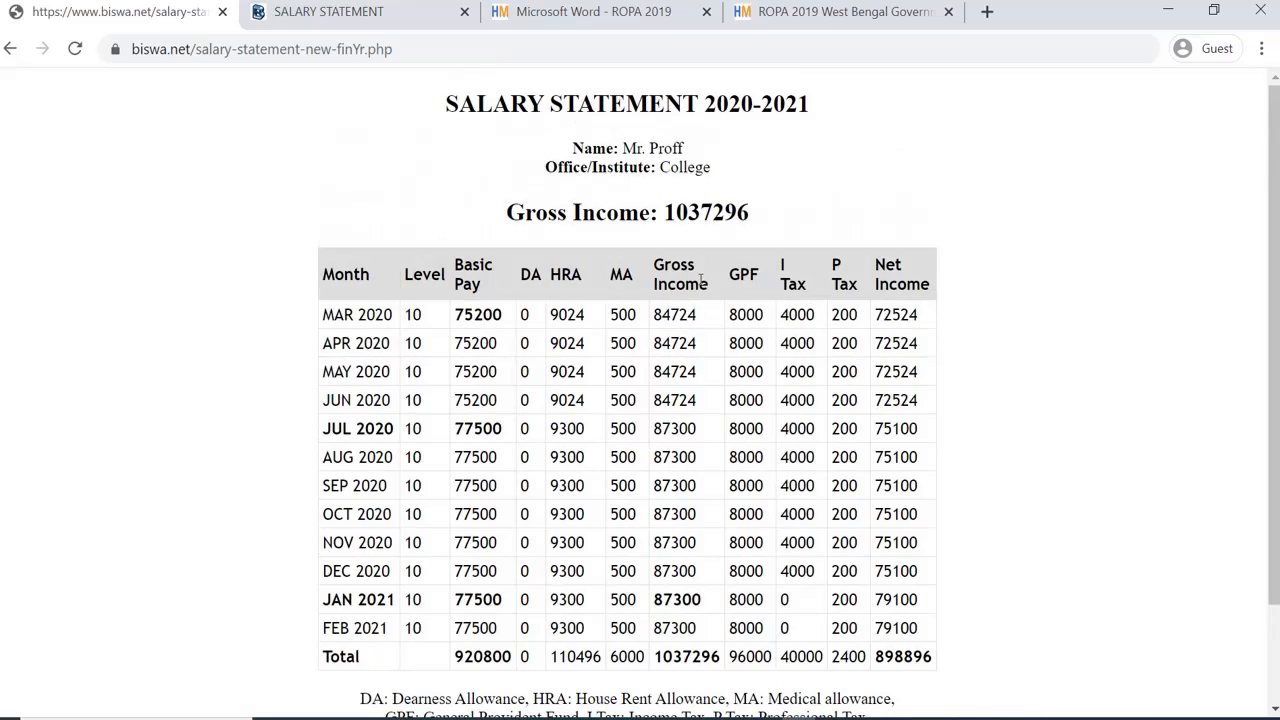
scroll(630, 685, down, 1)
scroll(770, 612, up, 1)
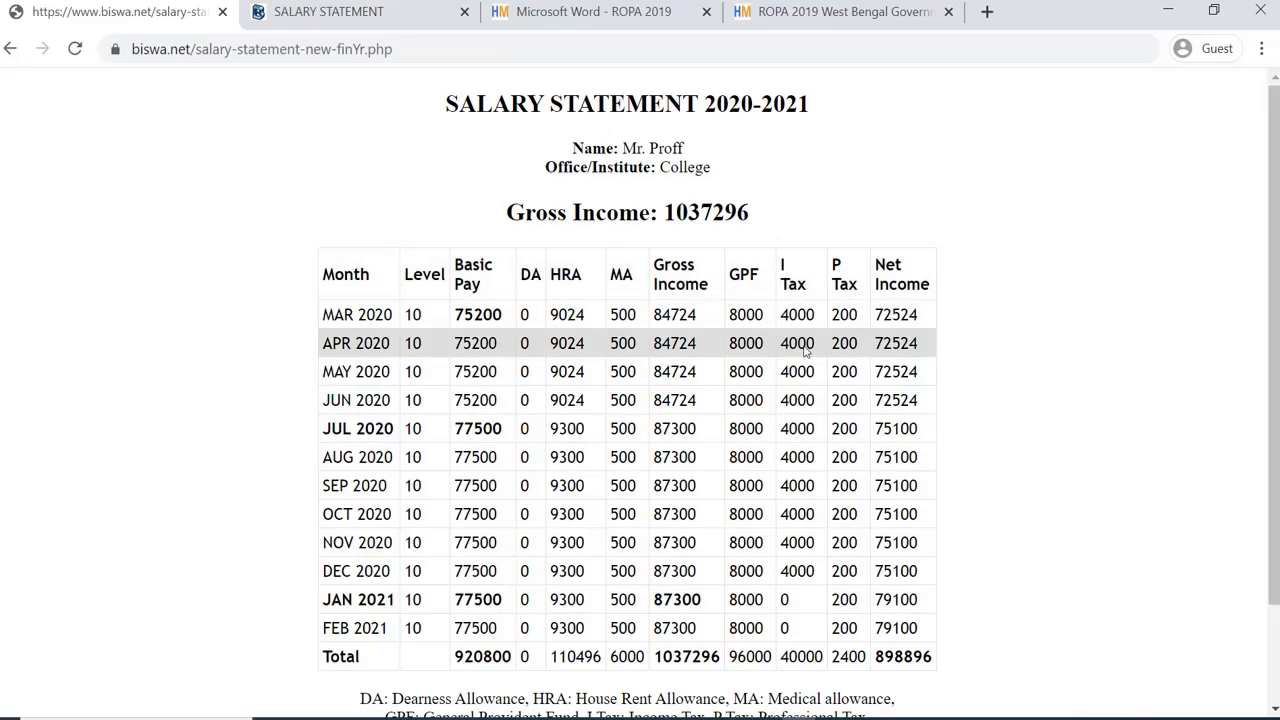
scroll(805, 347, down, 1)
scroll(800, 400, up, 1)
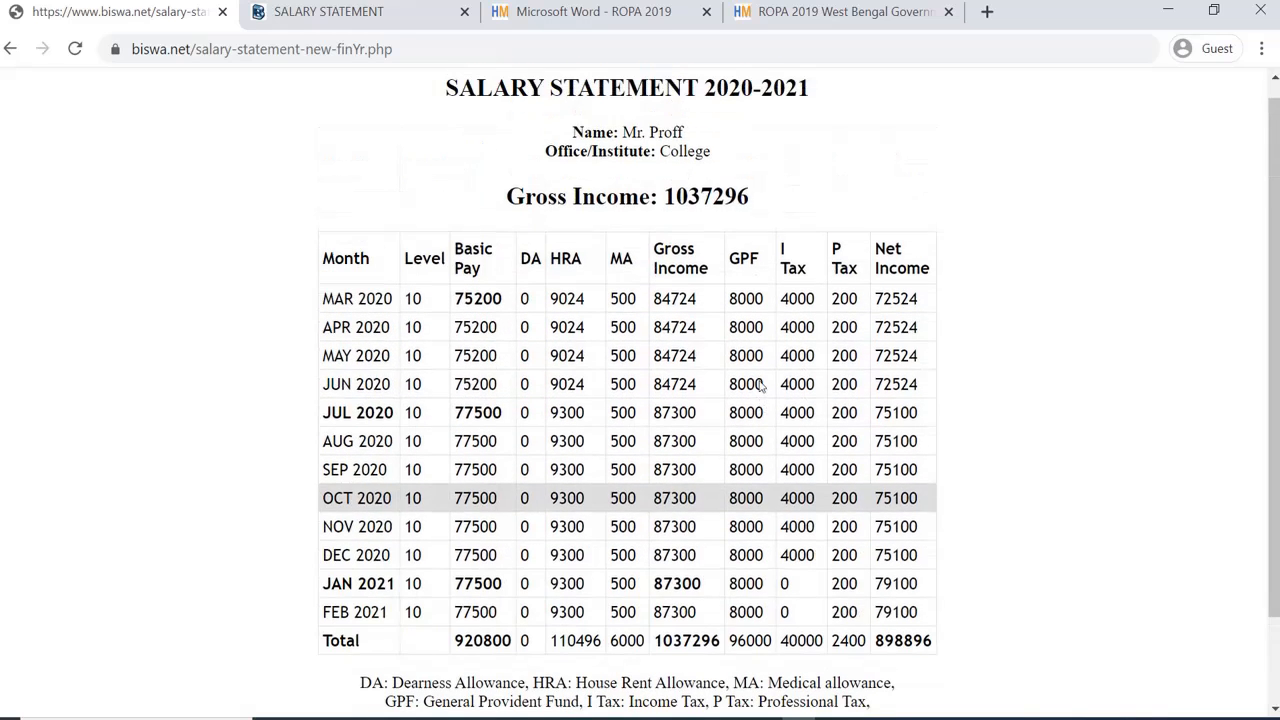
scroll(760, 386, down, 1)
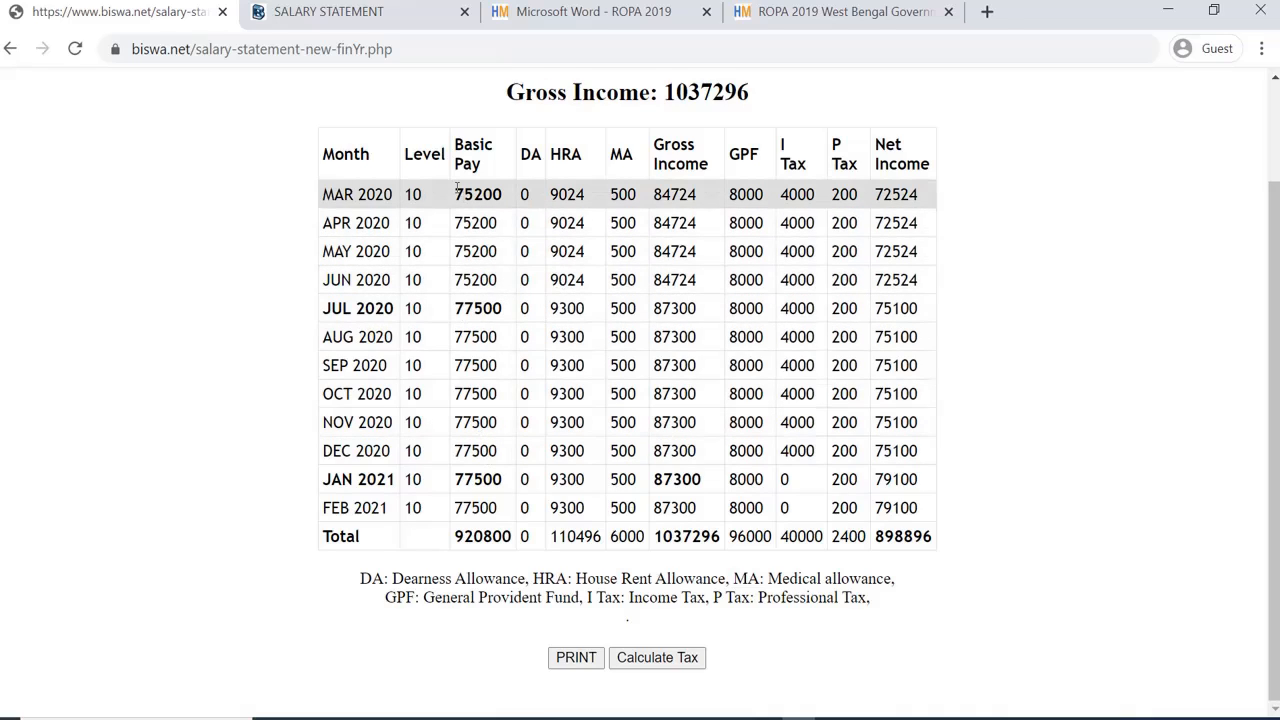
drag(454, 194, 637, 194)
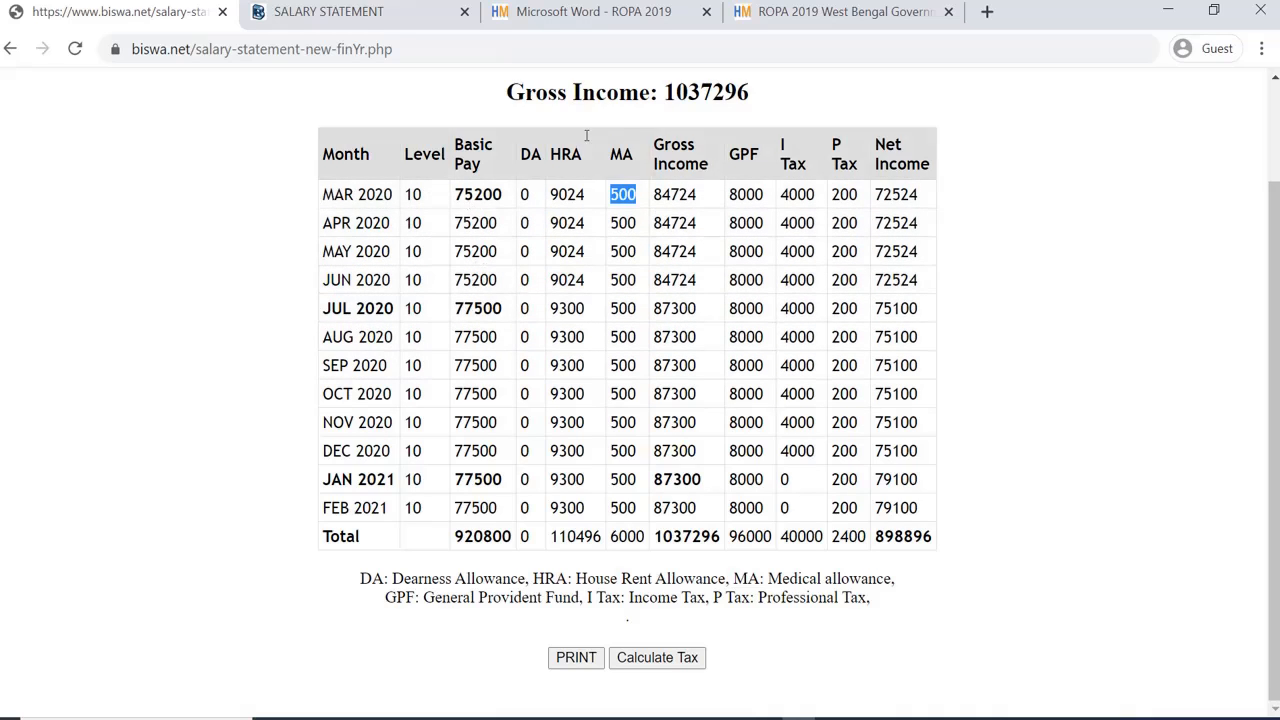
Step: Check the ROPA 2019 Schedule – I pay matrix on page 12, then return to the salary statement tab
click(585, 16)
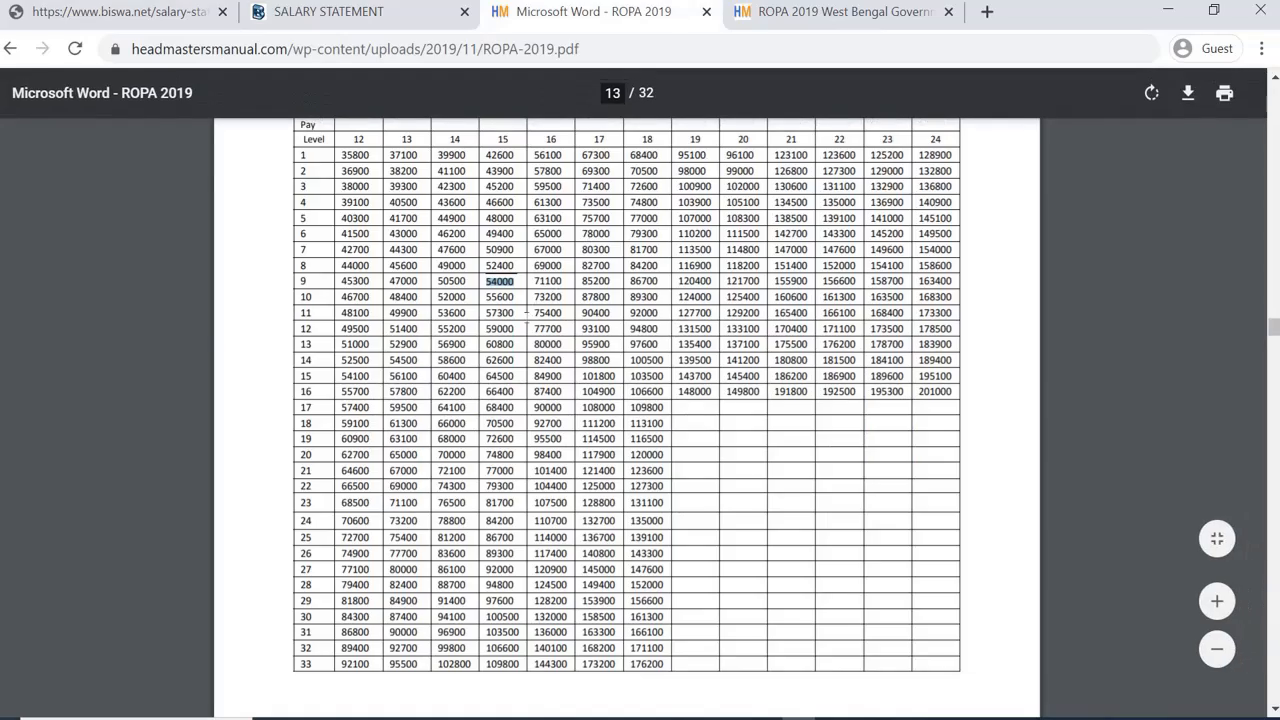
scroll(526, 313, up, 10)
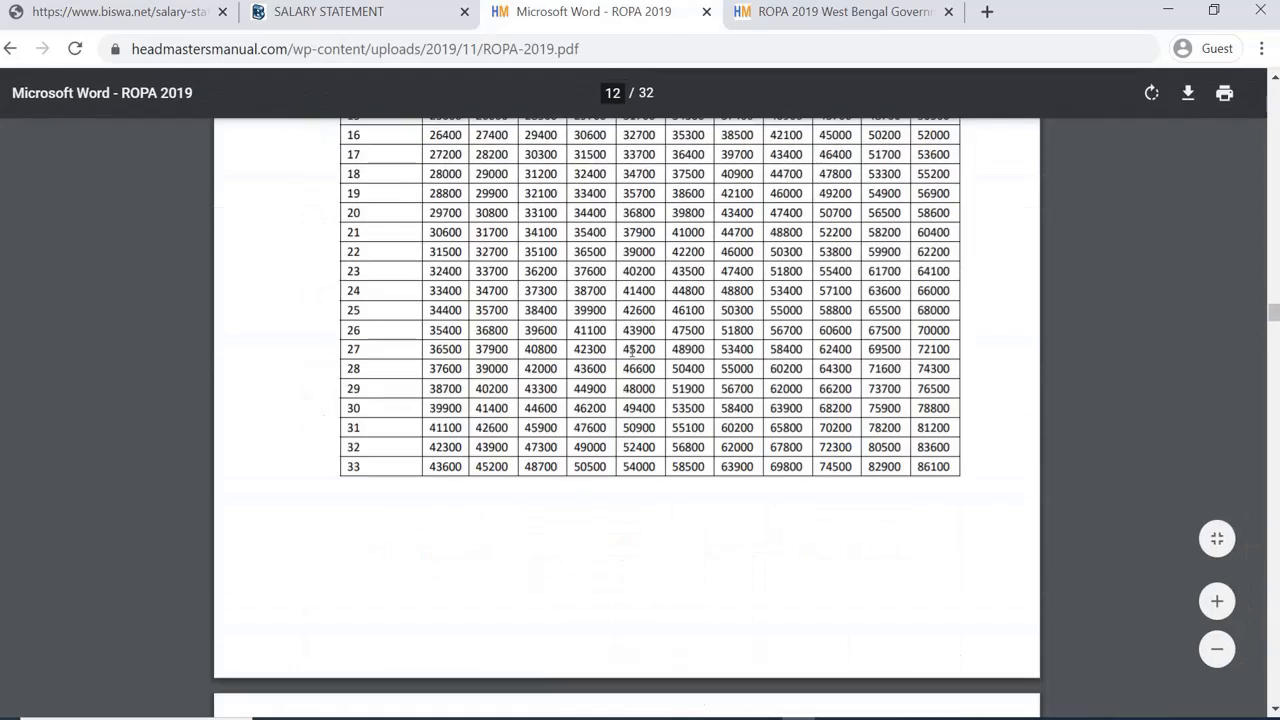
scroll(632, 350, up, 5)
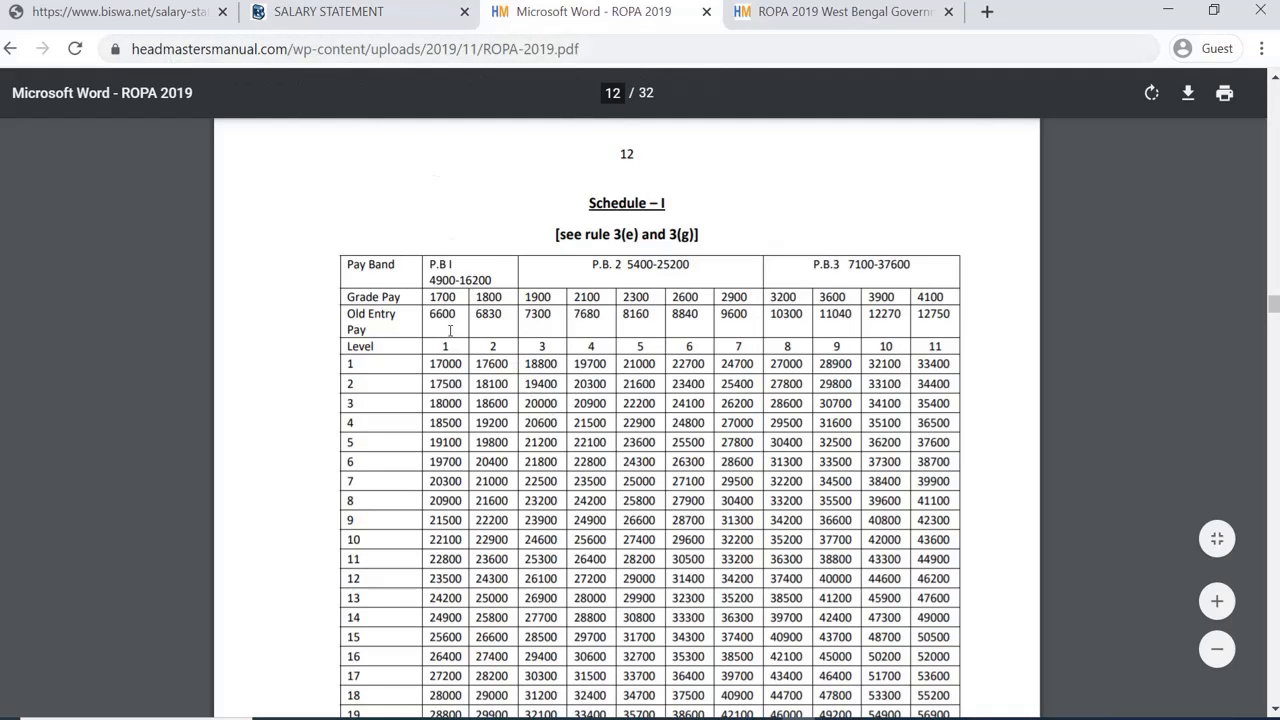
scroll(650, 486, down, 2)
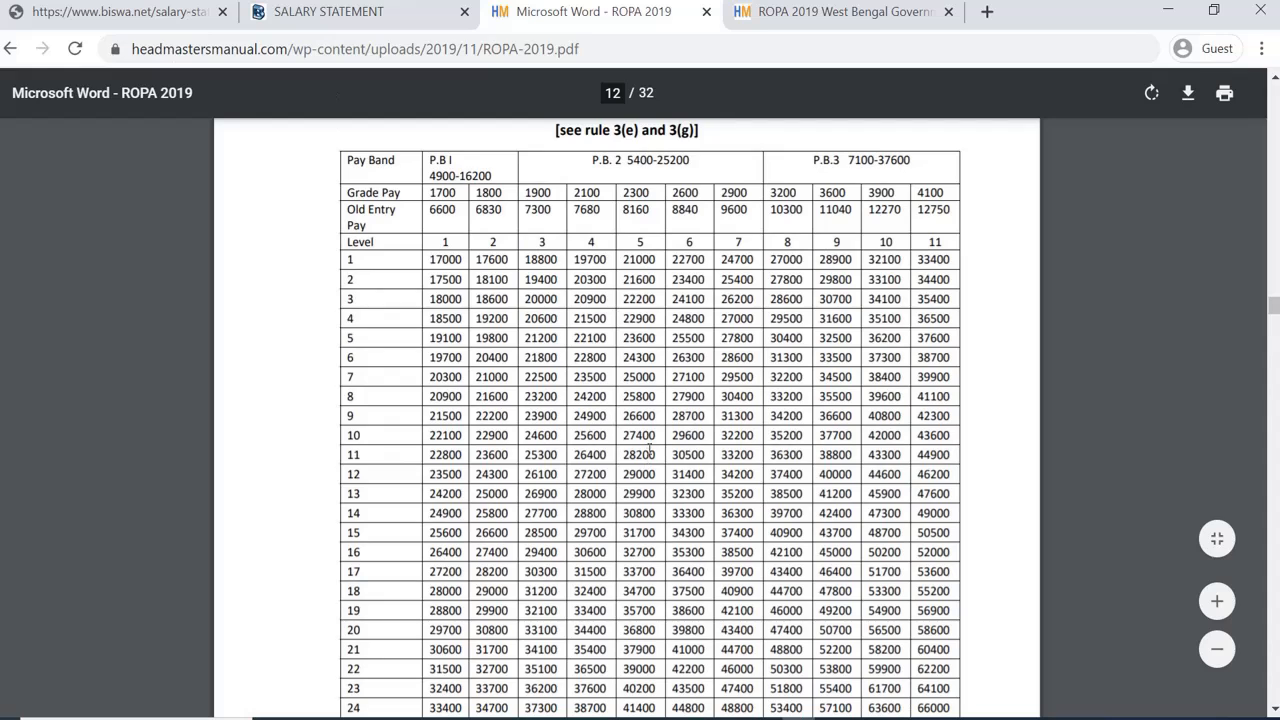
scroll(657, 436, up, 2)
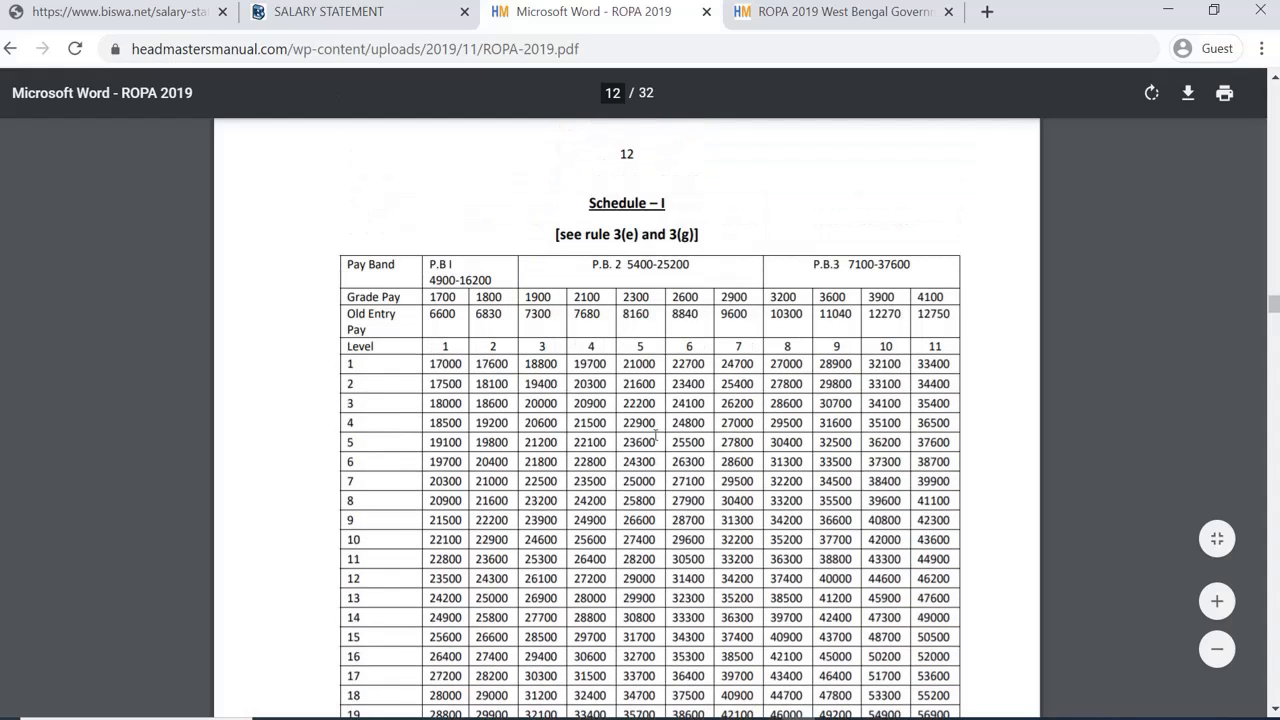
click(379, 15)
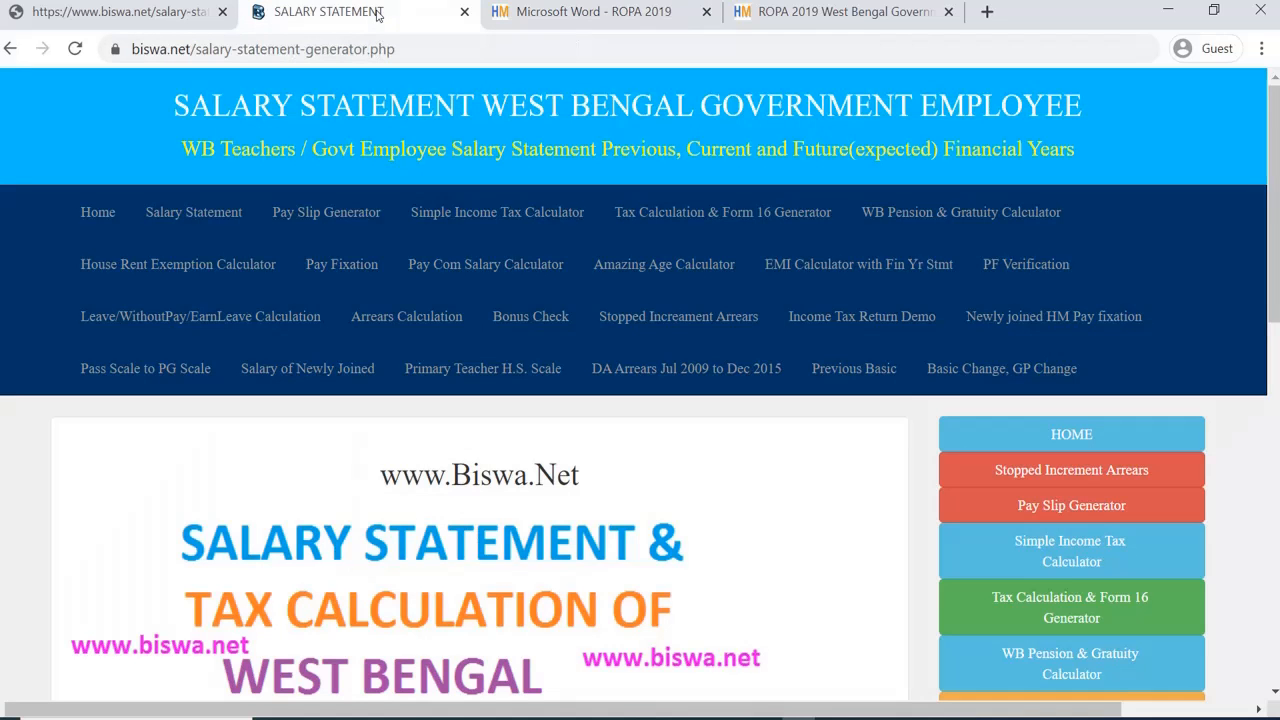
click(148, 12)
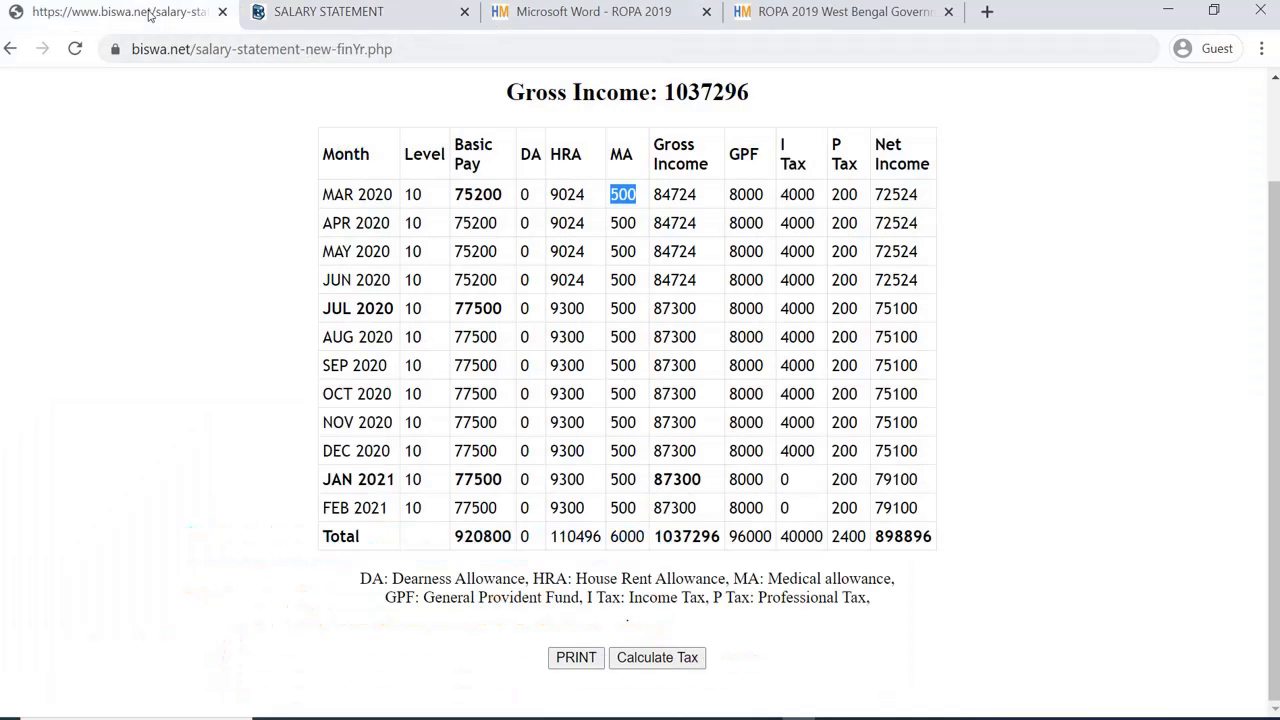
click(460, 309)
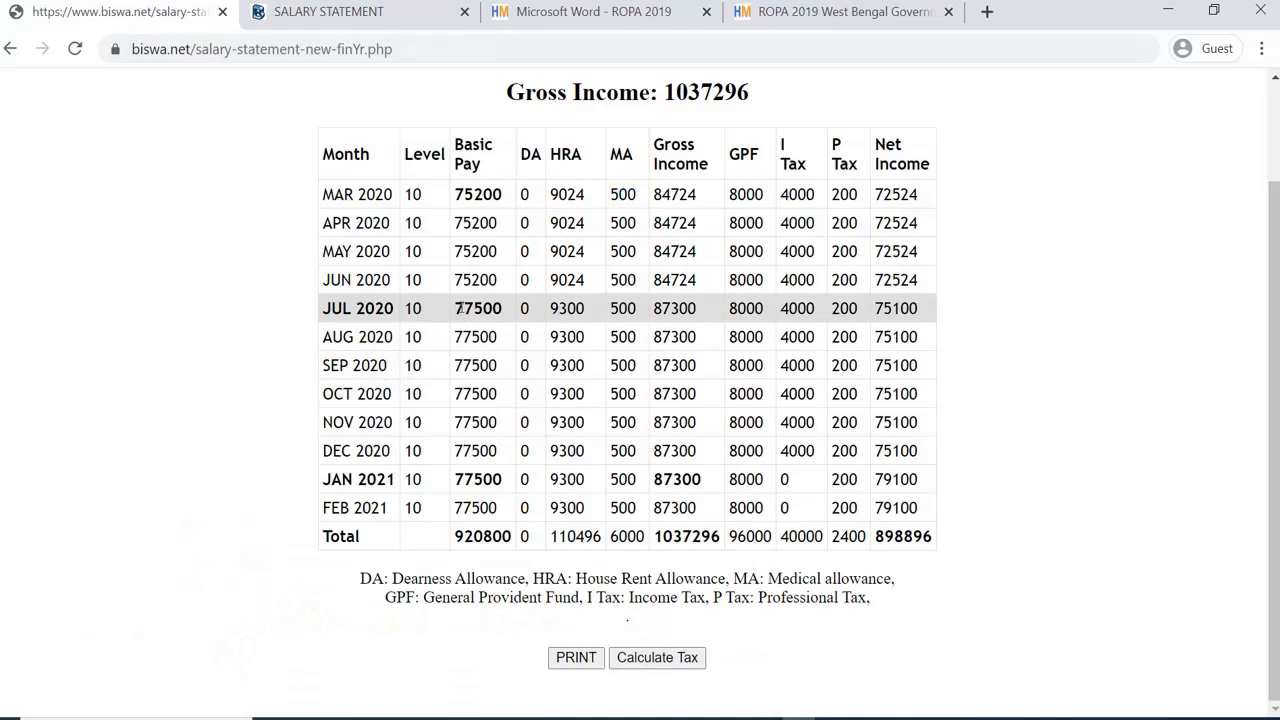
drag(457, 308, 644, 310)
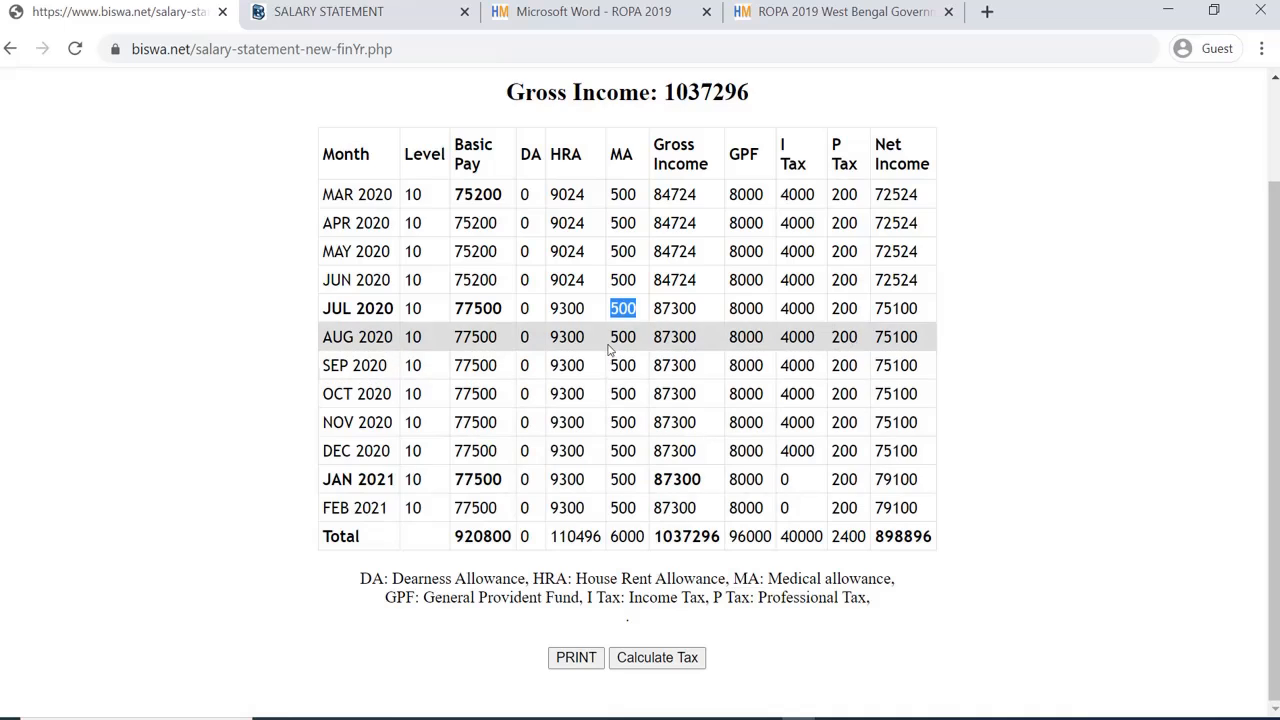
click(325, 303)
drag(325, 303, 497, 509)
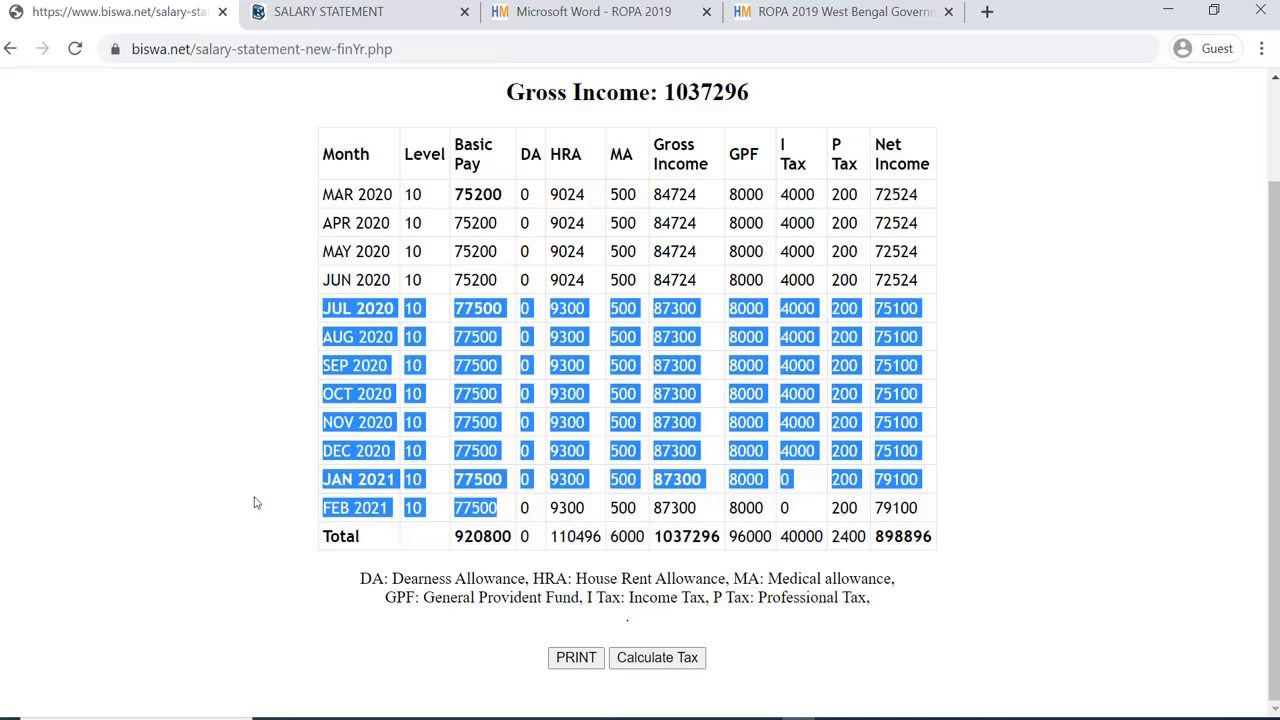
click(316, 477)
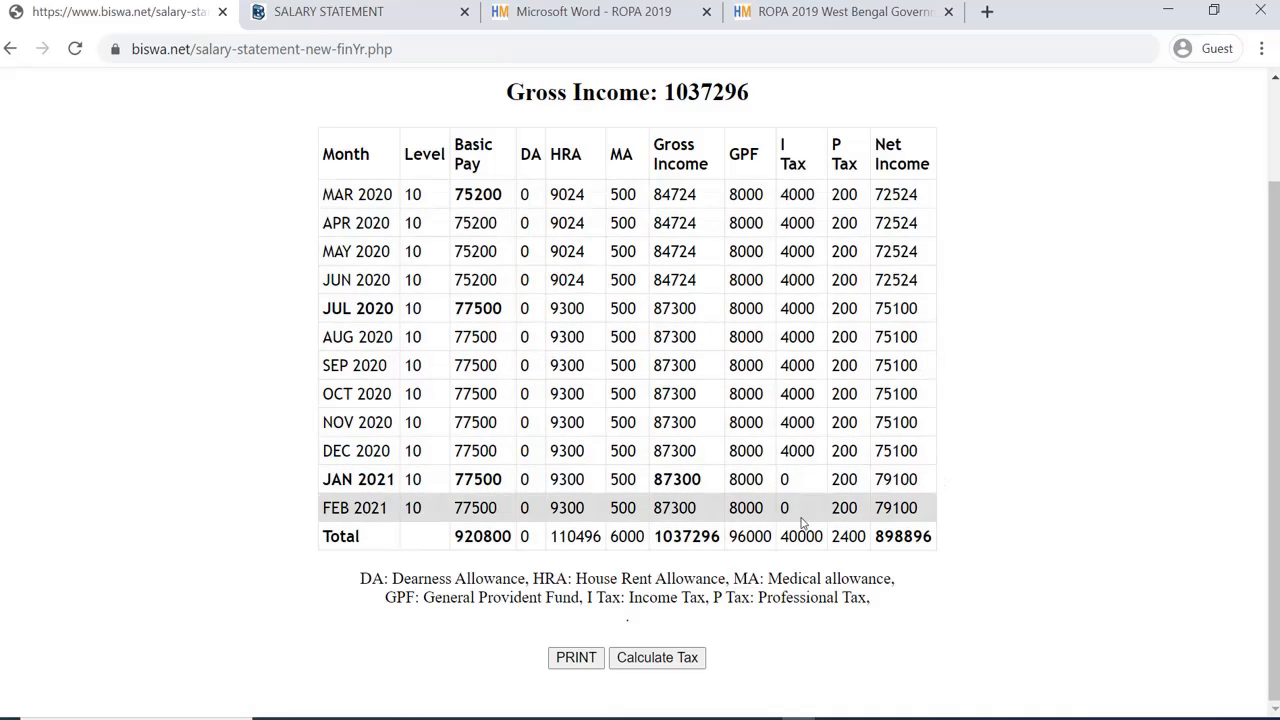
scroll(720, 490, up, 1)
scroll(679, 457, down, 1)
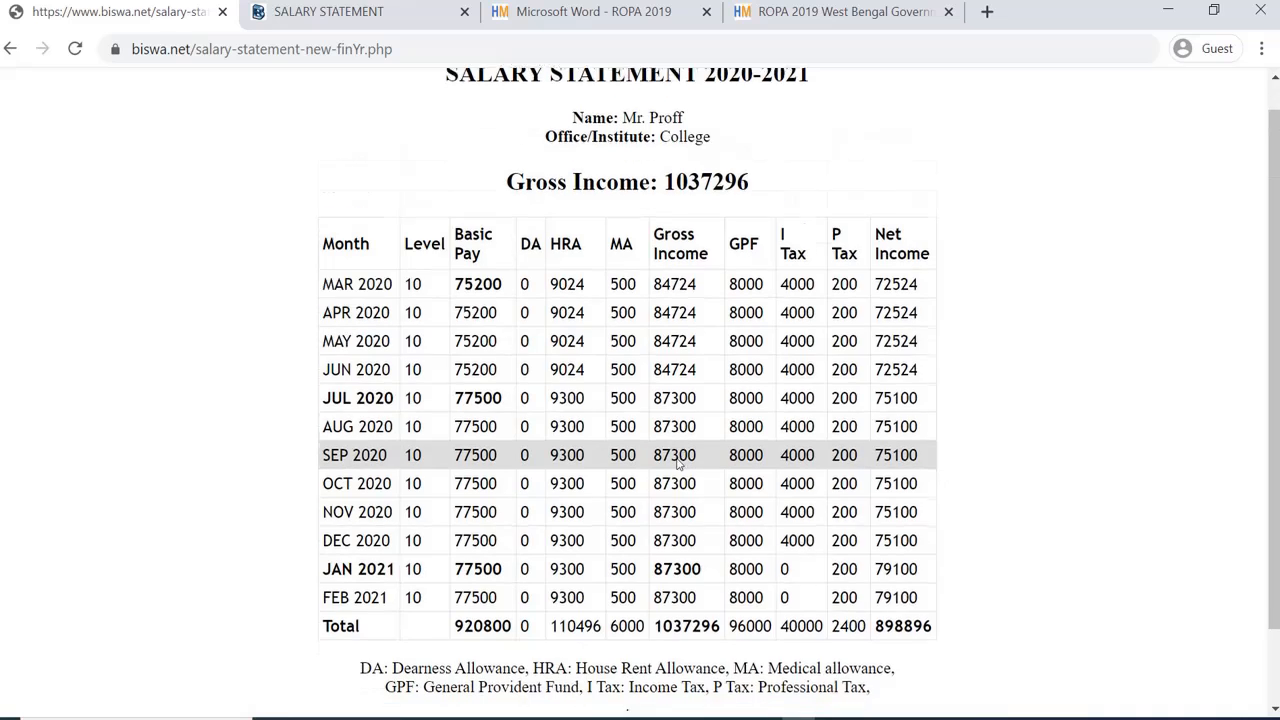
scroll(679, 453, up, 1)
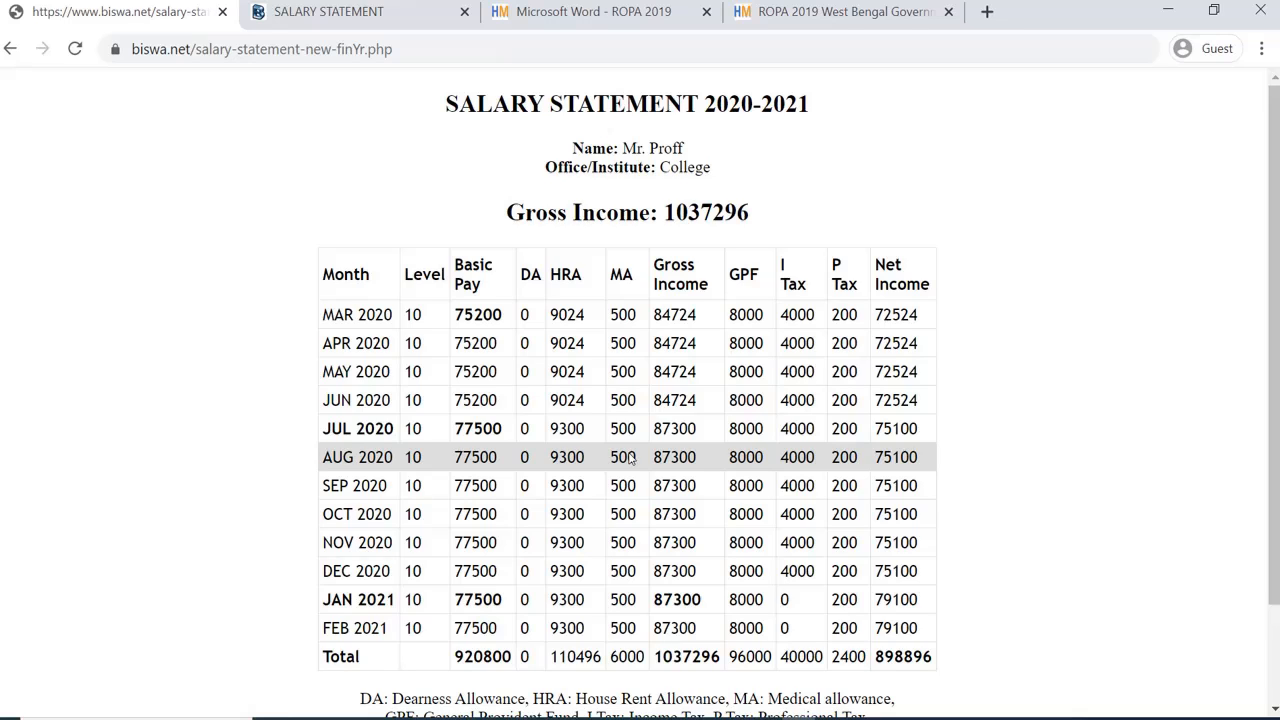
Step: Return to the biswa.net home page and log out of the member account
click(297, 12)
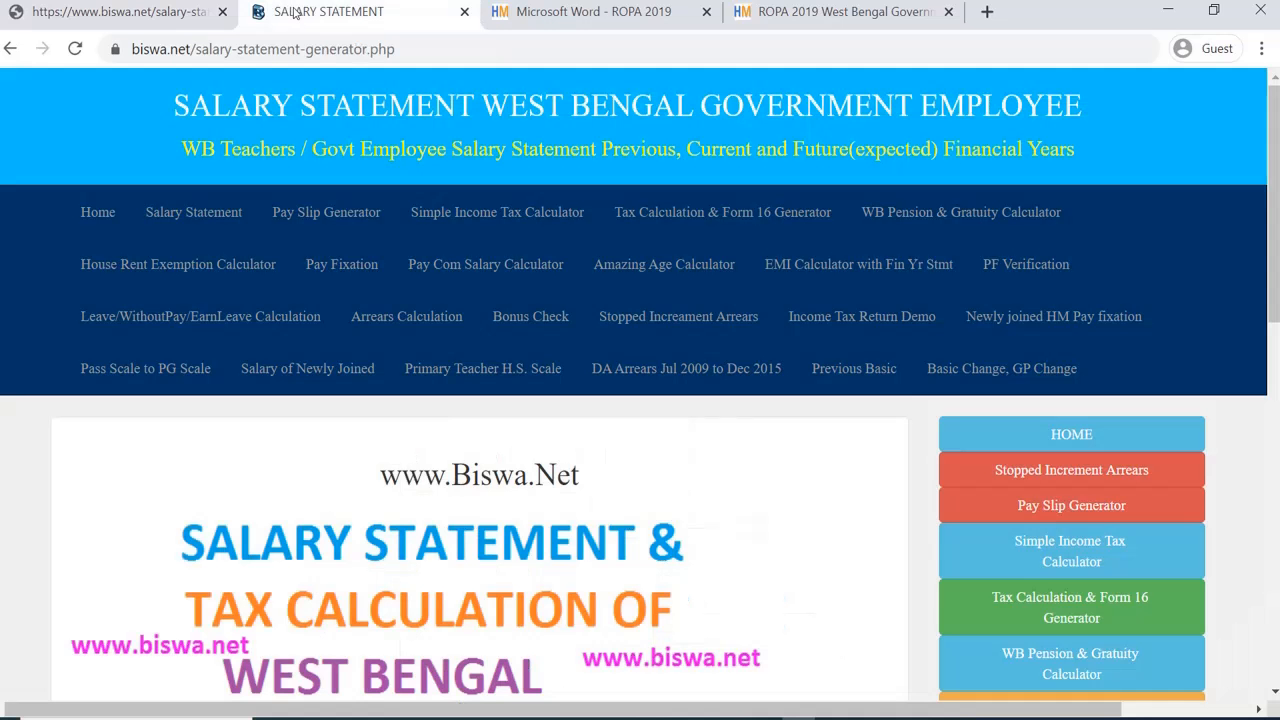
click(103, 217)
scroll(185, 400, down, 1)
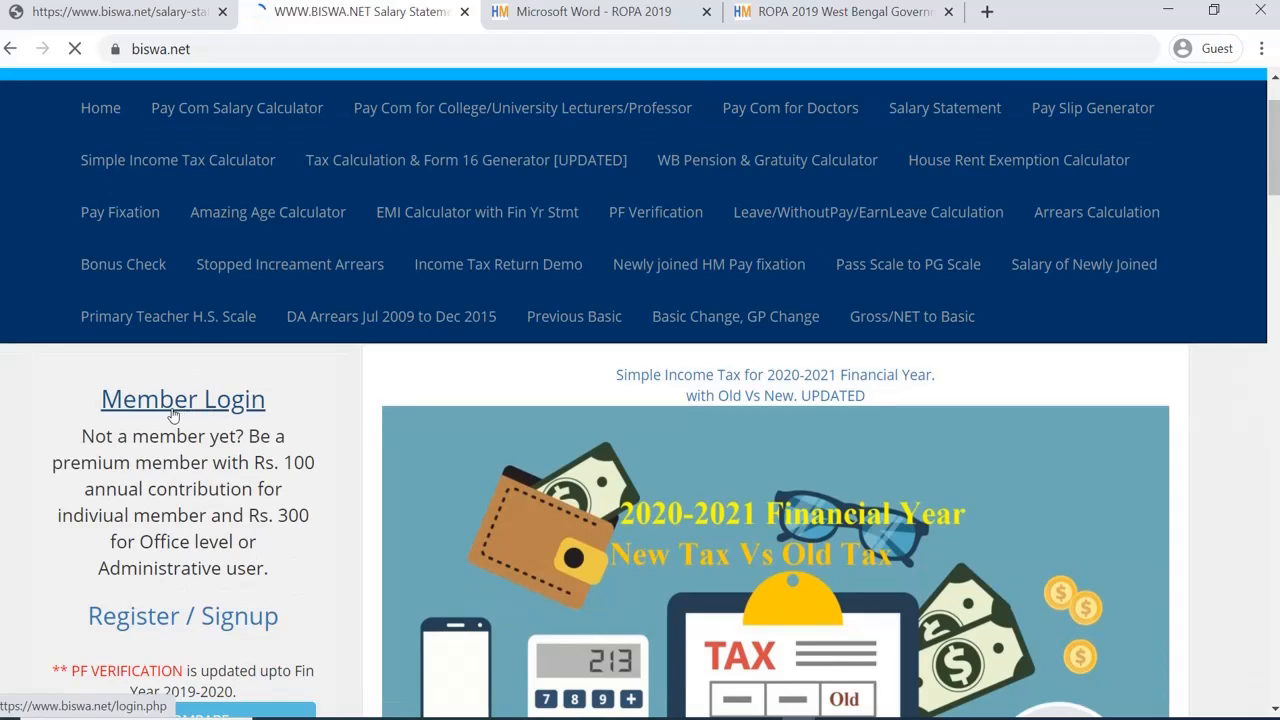
scroll(191, 415, down, 2)
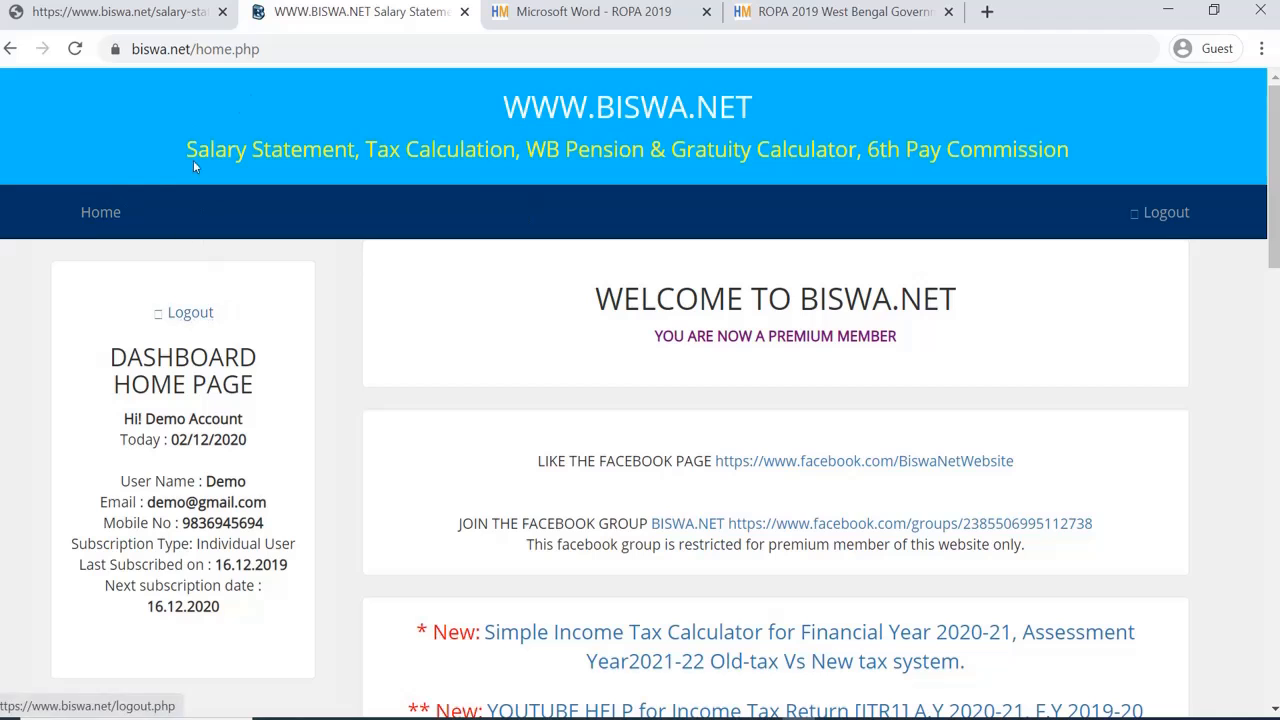
click(195, 314)
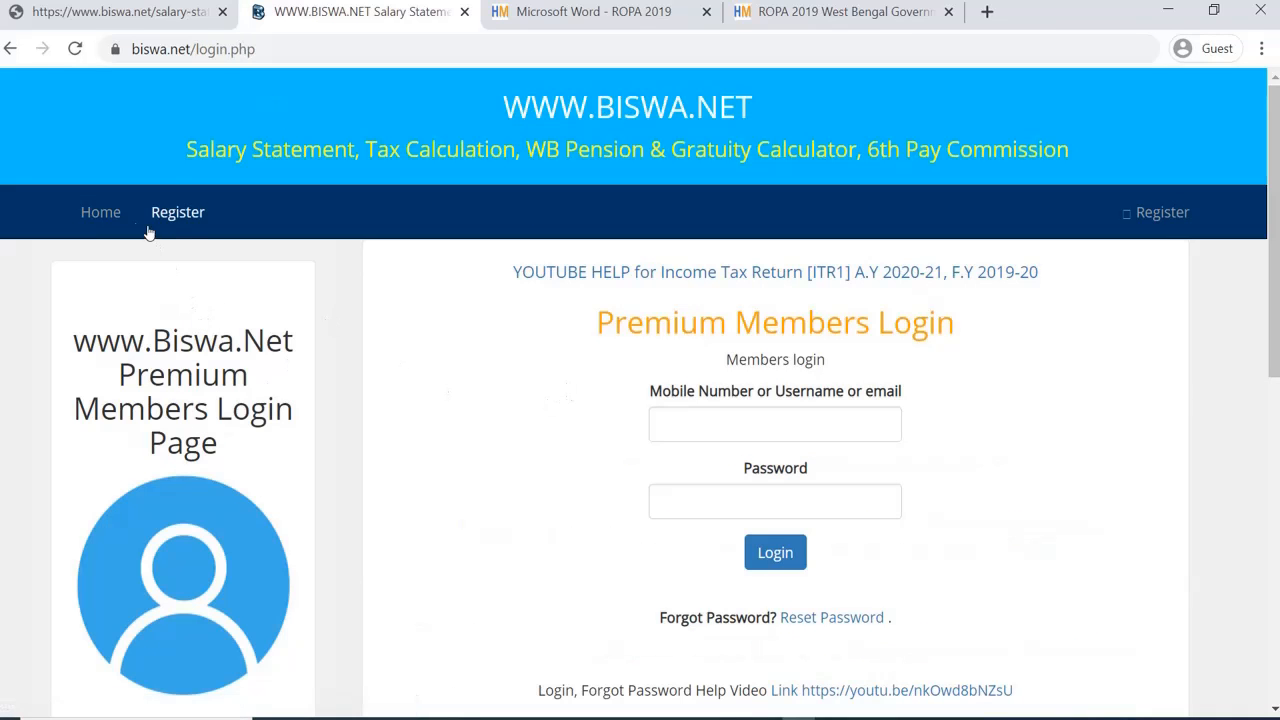
Step: Open the Premium Members Registration page and review its Rs. 100 or Rs. 300 yearly fees
click(101, 212)
scroll(231, 477, down, 2)
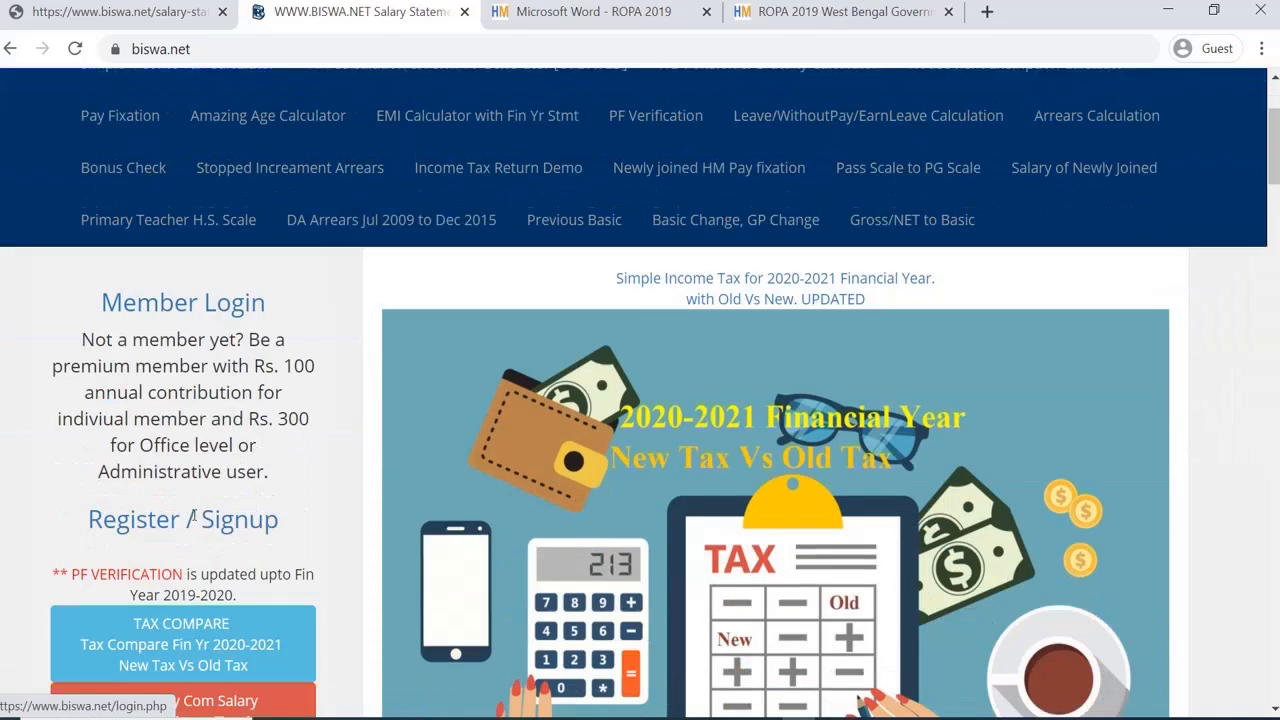
click(201, 516)
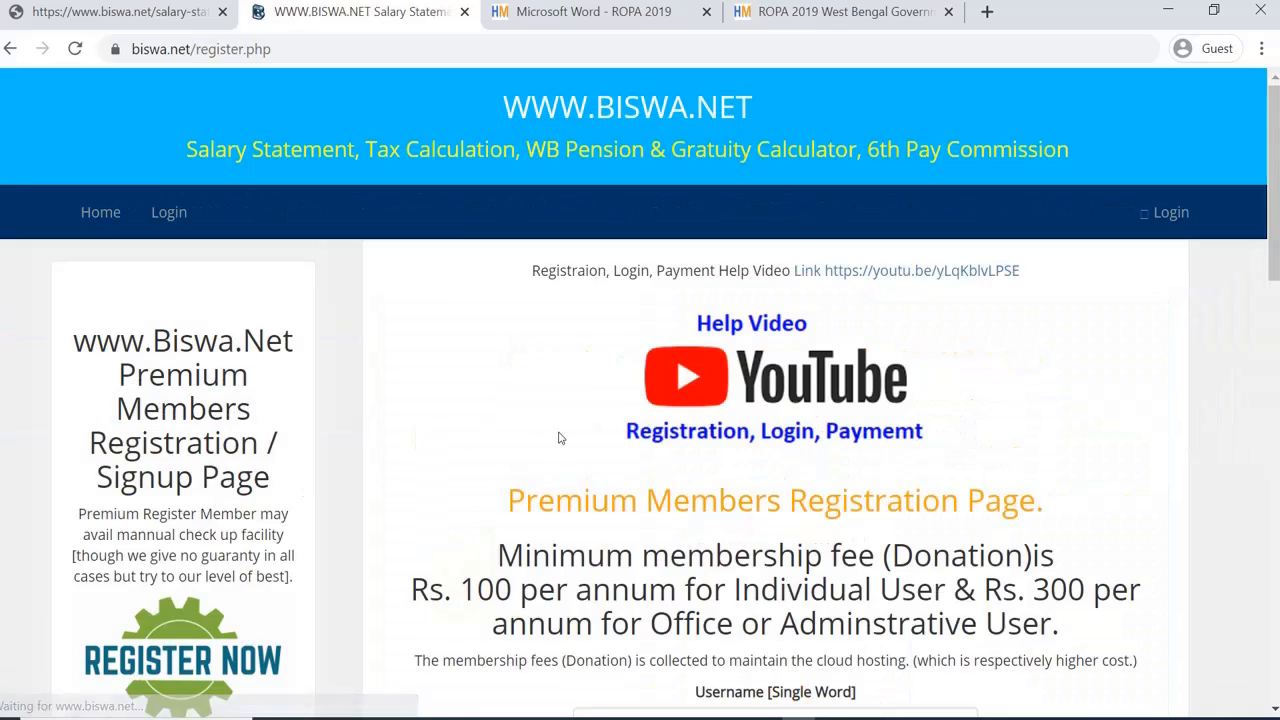
scroll(590, 415, down, 4)
scroll(797, 300, down, 4)
scroll(793, 298, down, 5)
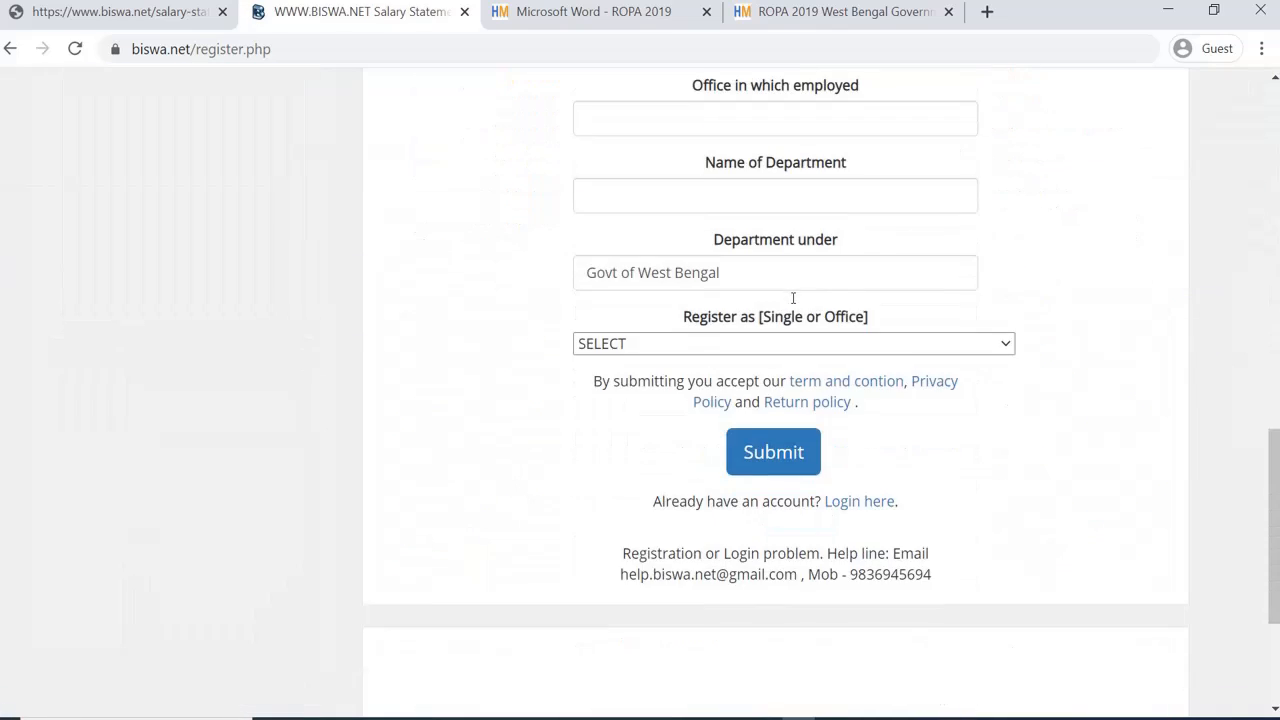
scroll(793, 298, up, 10)
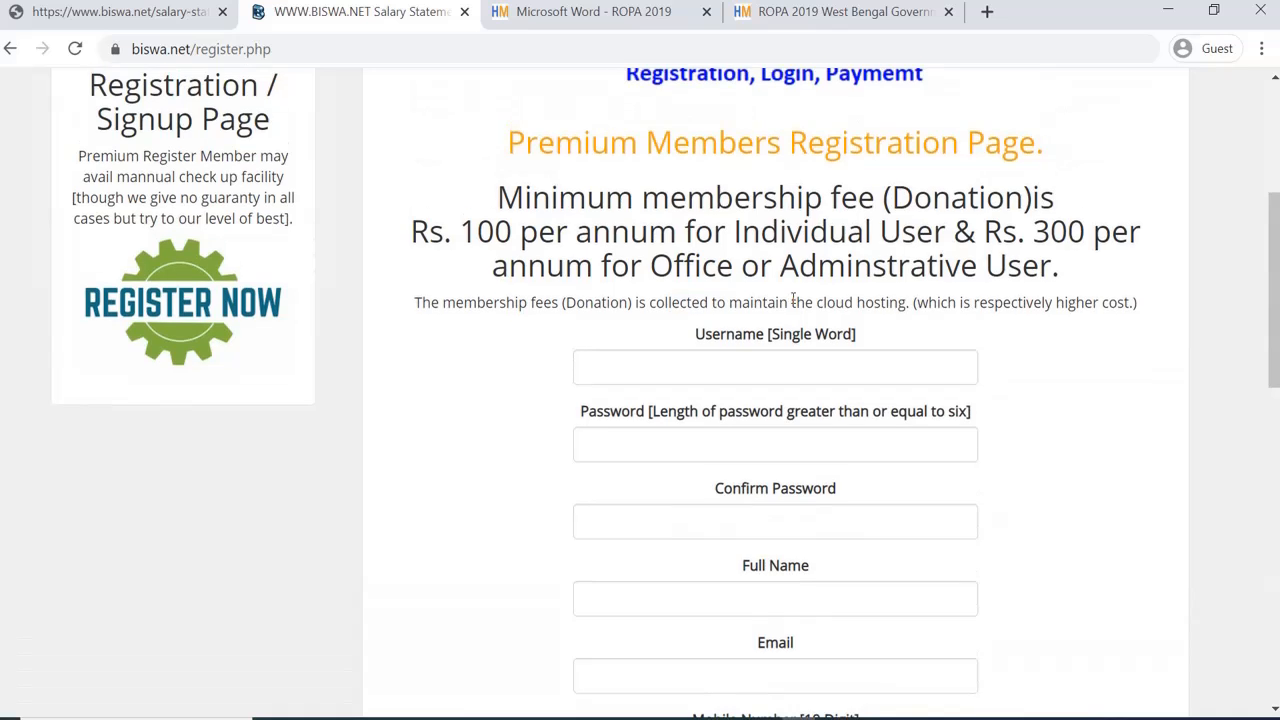
scroll(793, 300, up, 4)
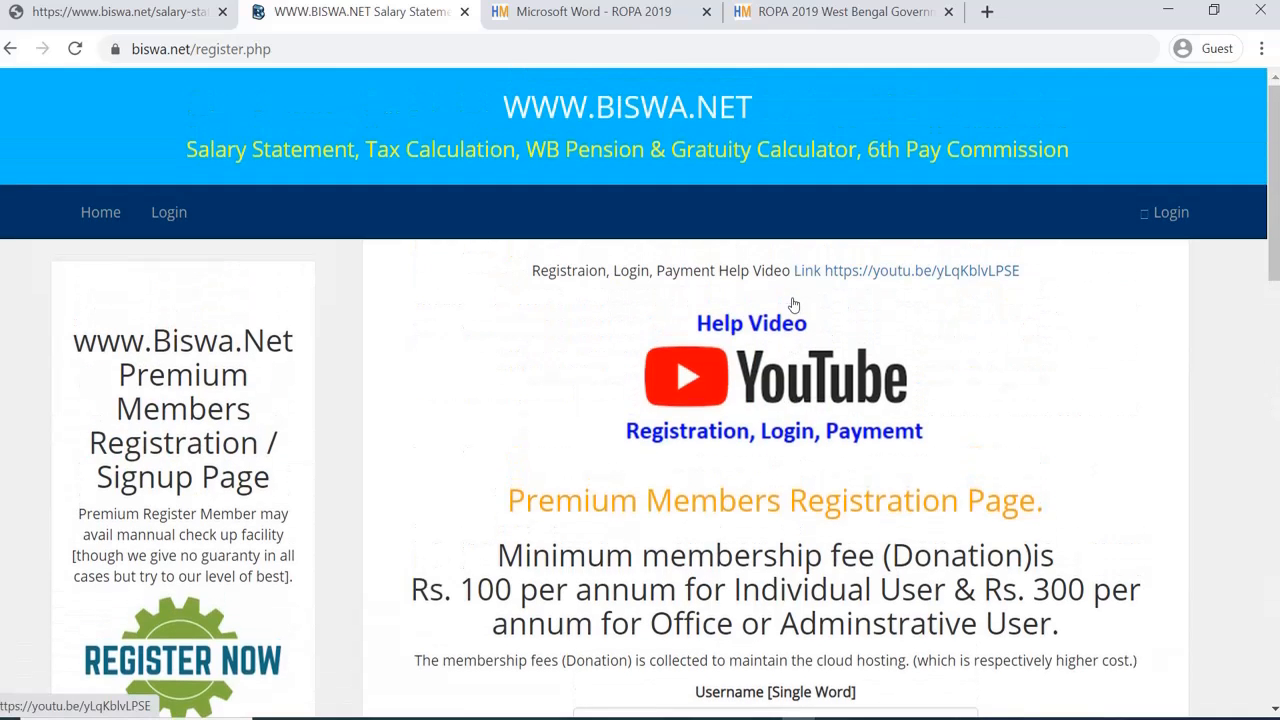